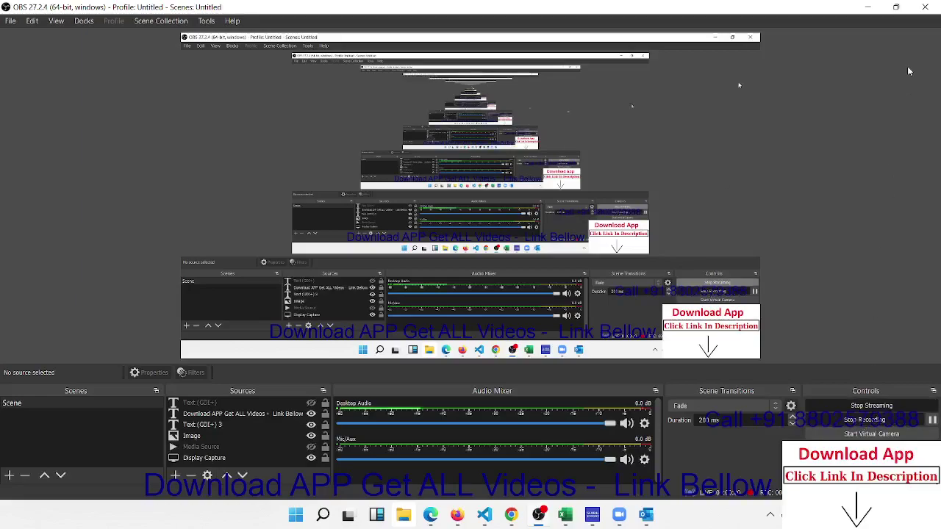
Hide OBS, maximize the Zoom window, and share the entire screen
left_click(870, 12)
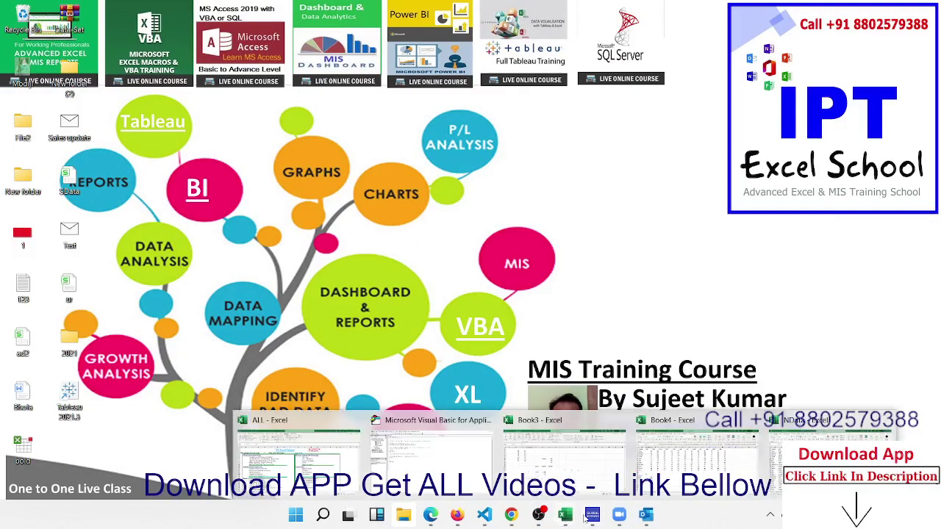
mouse_move(578, 521)
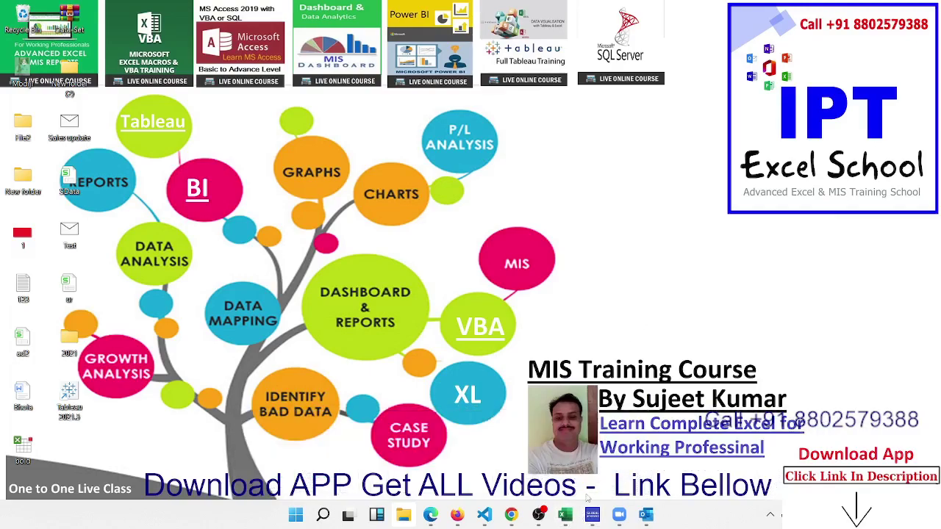
mouse_move(618, 515)
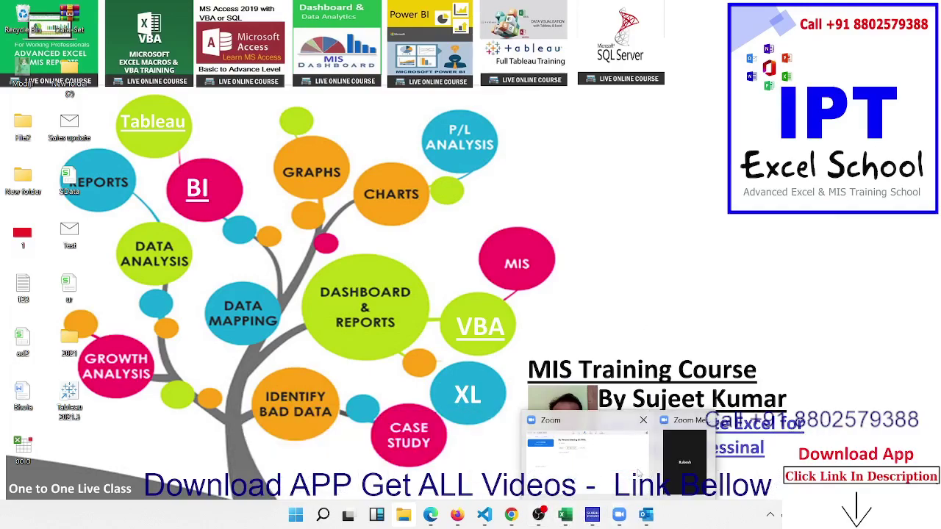
left_click(679, 467)
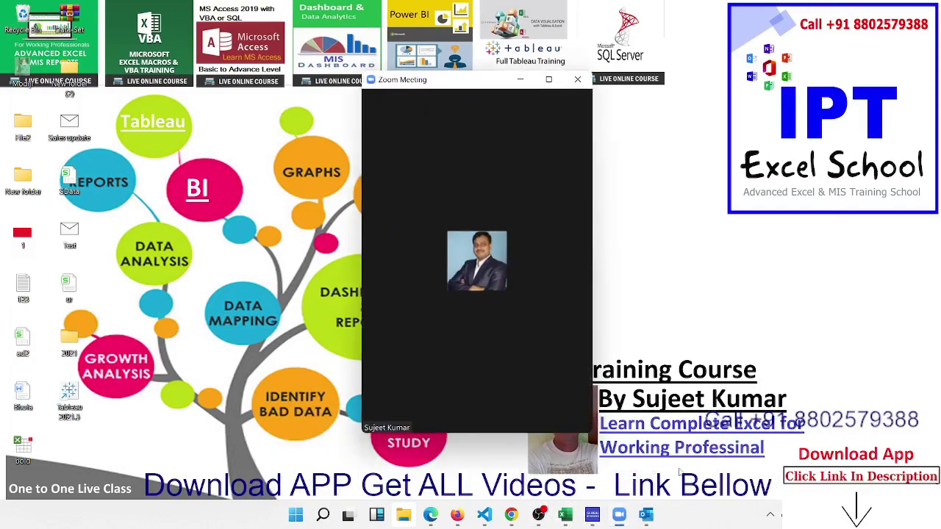
left_click(549, 78)
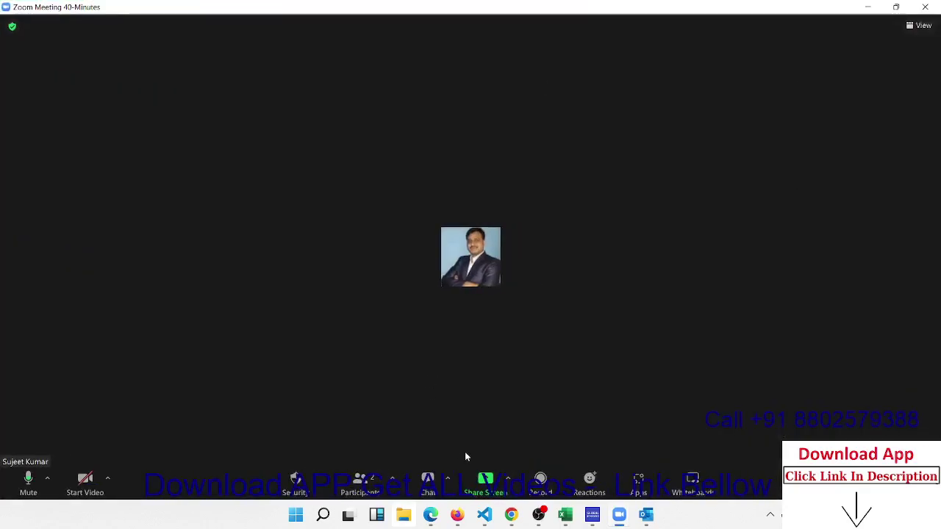
left_click(485, 482)
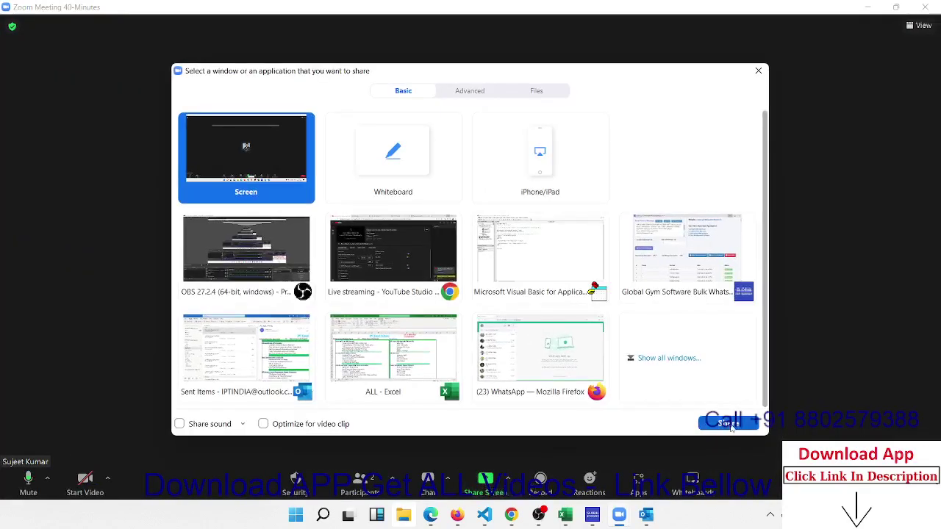
left_click(727, 424)
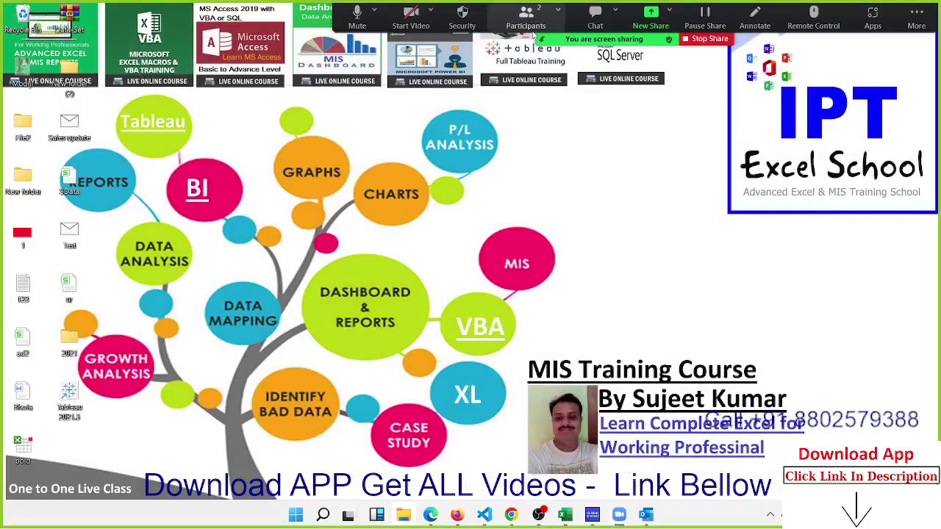
Allow the other participant to record local files and dismiss the recording notice
left_click(525, 16)
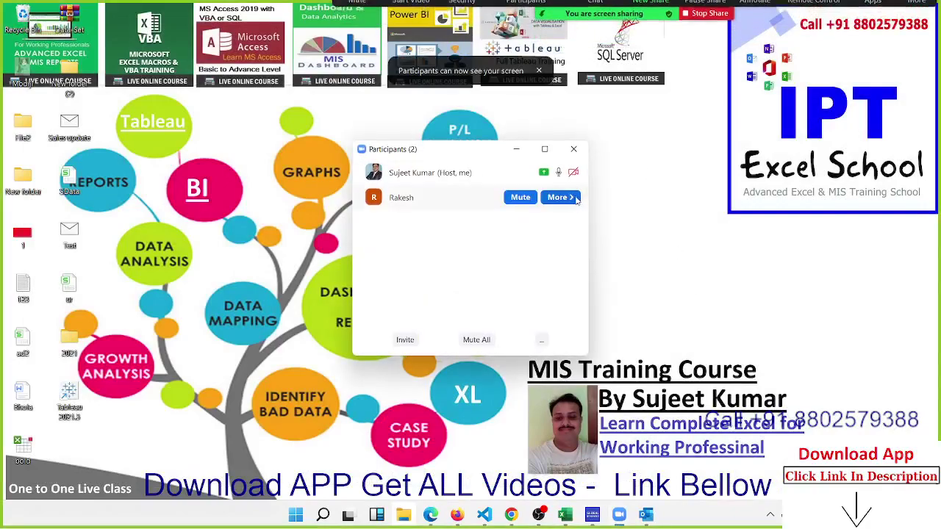
left_click(577, 200)
left_click(630, 297)
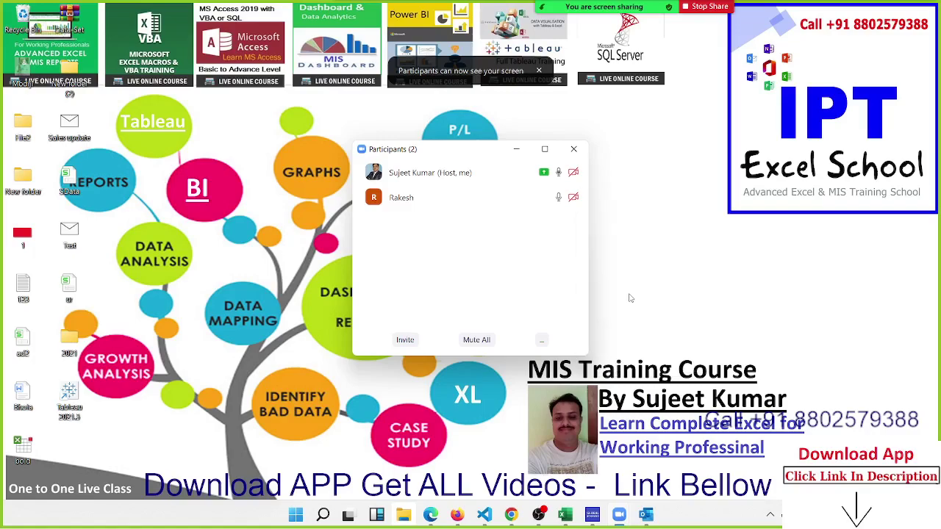
left_click(574, 149)
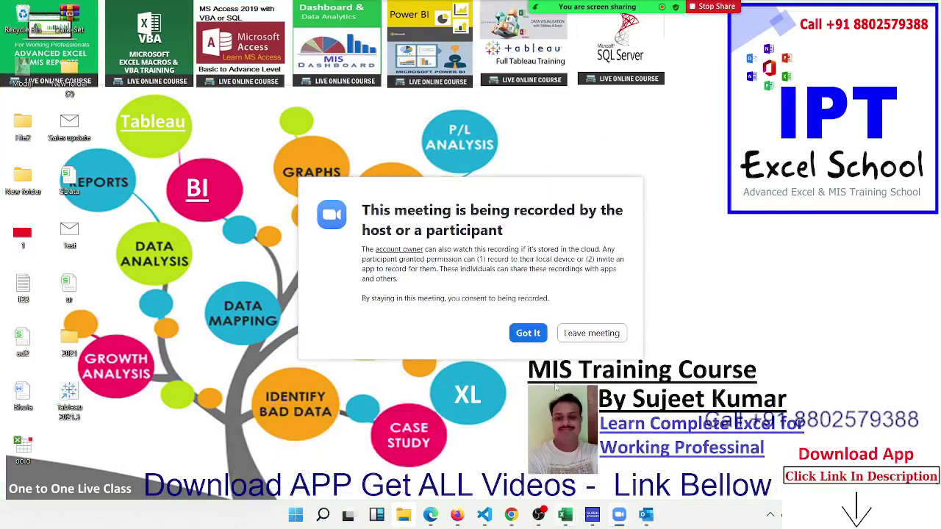
left_click(537, 331)
In Book4's Sheet3, enter a Name header and fill nine sample names into A2:A10
mouse_move(575, 520)
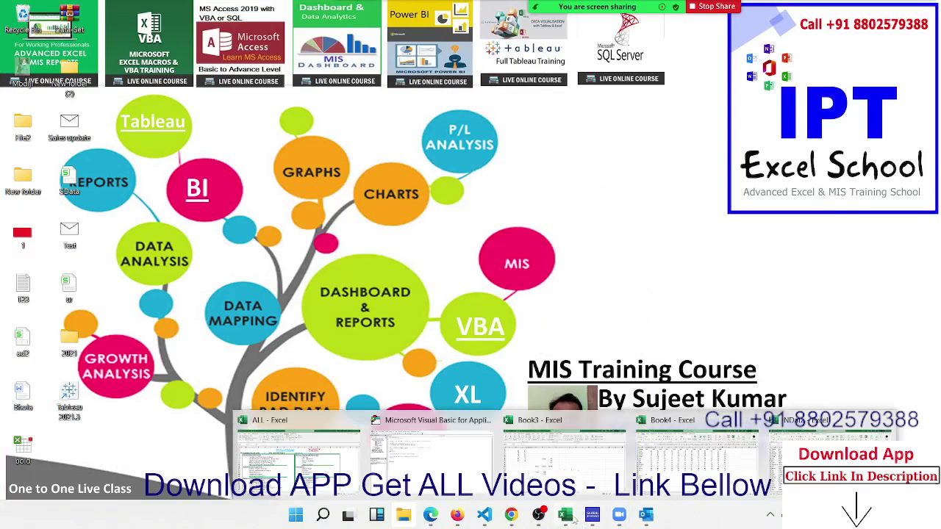
left_click(697, 448)
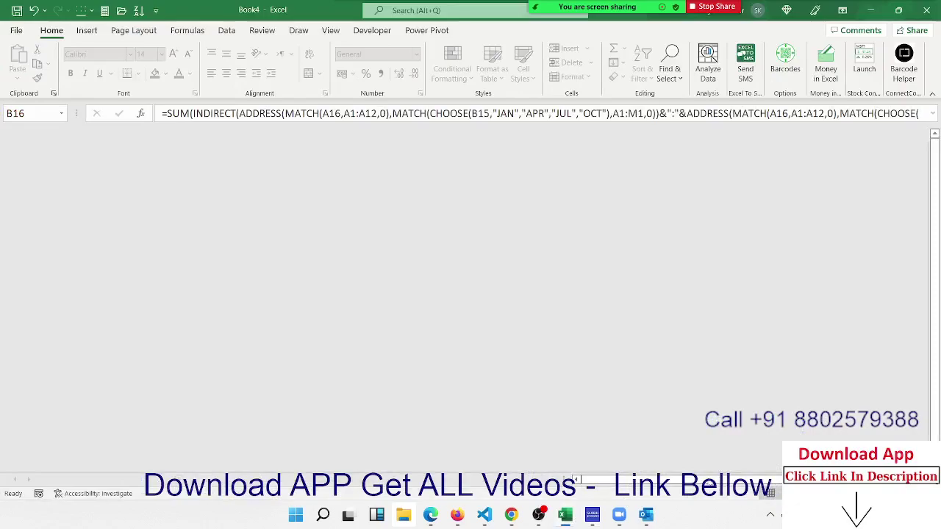
left_click(138, 480)
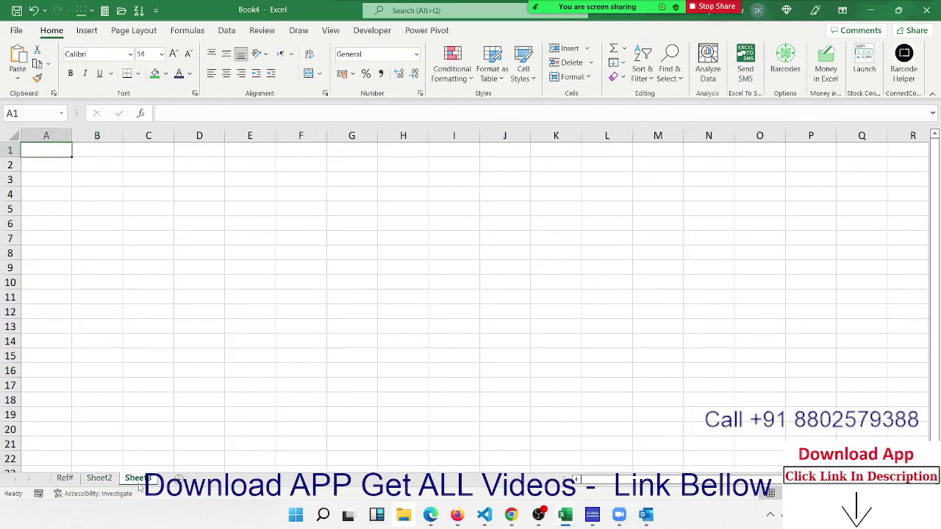
type("Name")
key("Return")
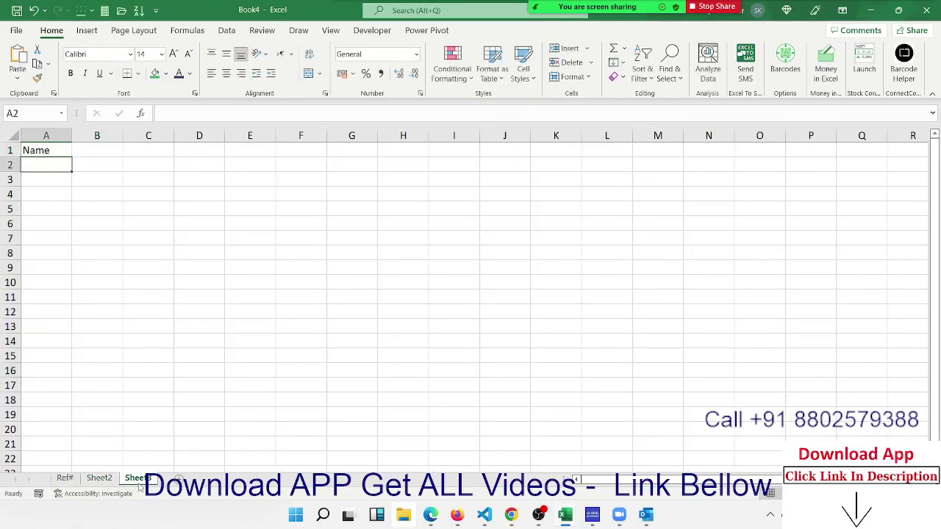
type("Puja")
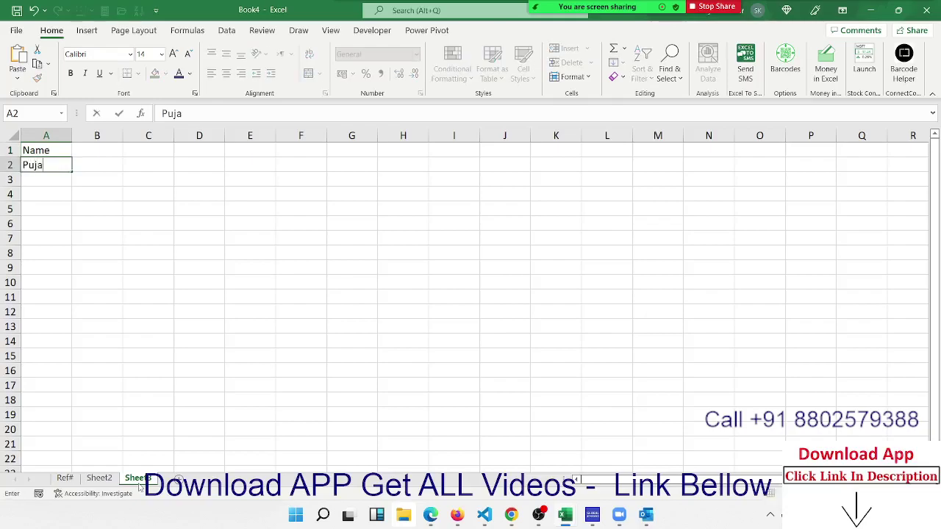
key("Return")
key("Up")
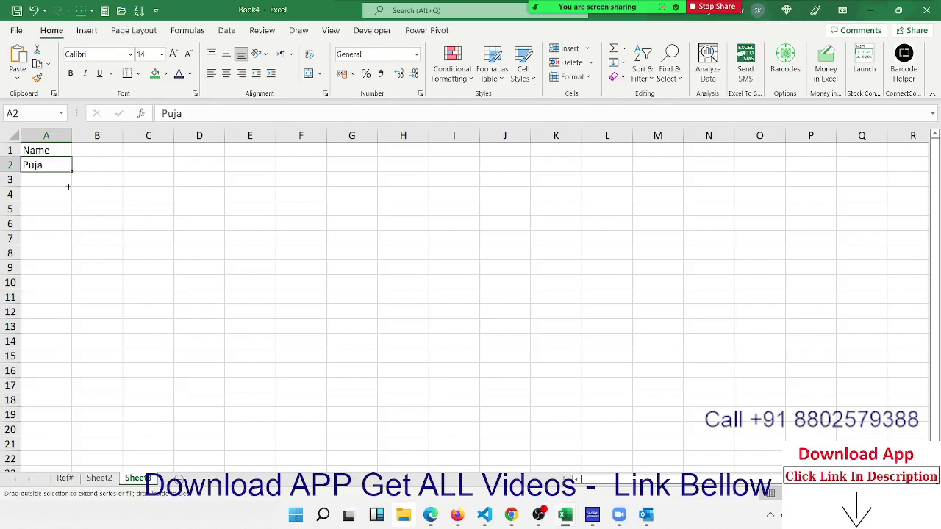
left_click_drag(71, 172, 58, 292)
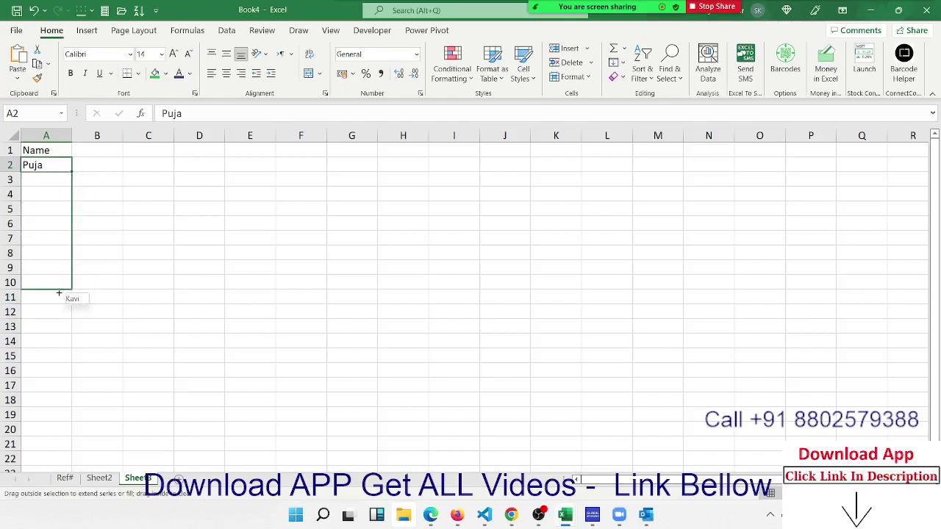
Enter JAN in B1 and fill the month headers across to JUN in G1
left_click(106, 155)
type("JNA")
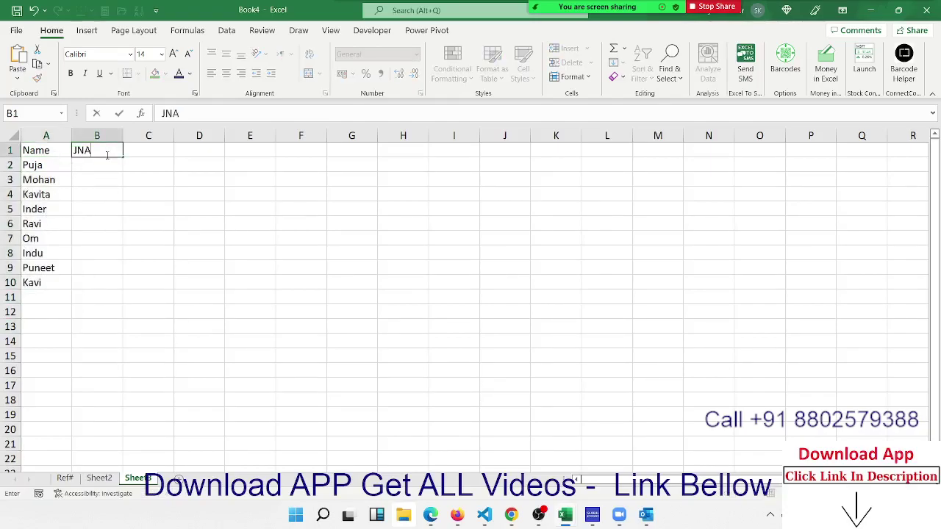
key("Return")
left_click(107, 156)
type("JA")
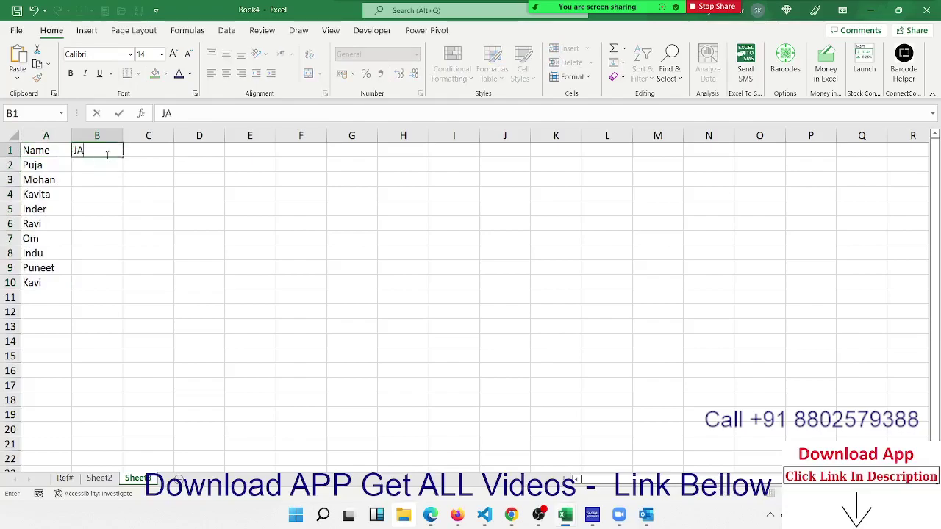
type("N")
key("Return")
left_click(107, 156)
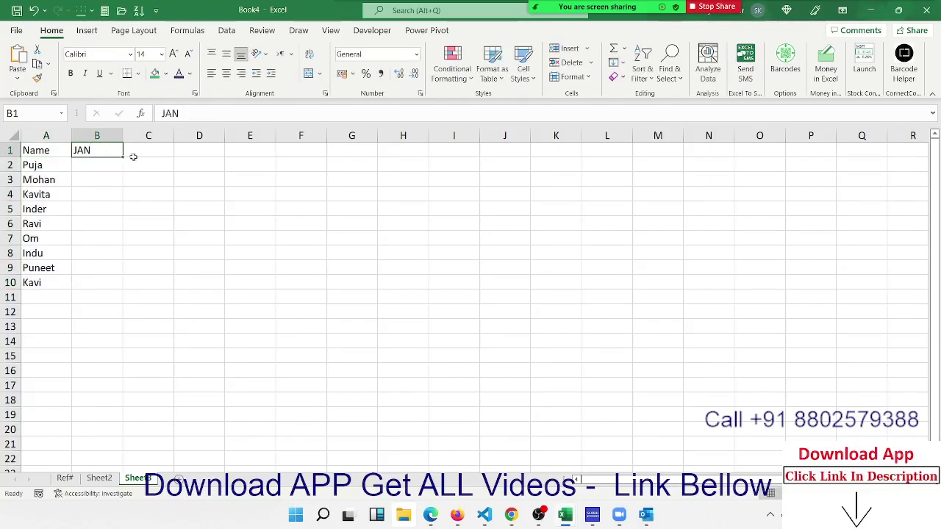
left_click_drag(123, 157, 400, 161)
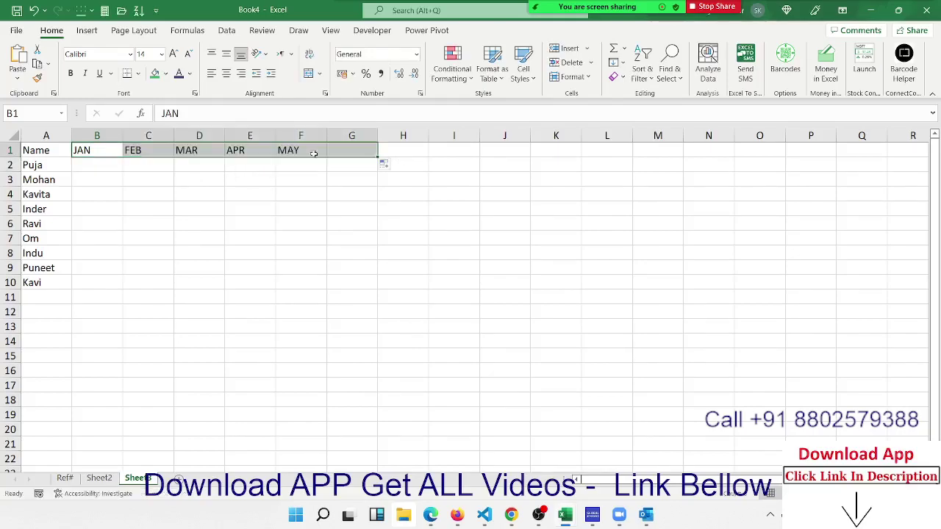
left_click(99, 163)
Fill B2:G10 with =RANDBETWEEN(10,90) random monthly sales figures
type("=ra")
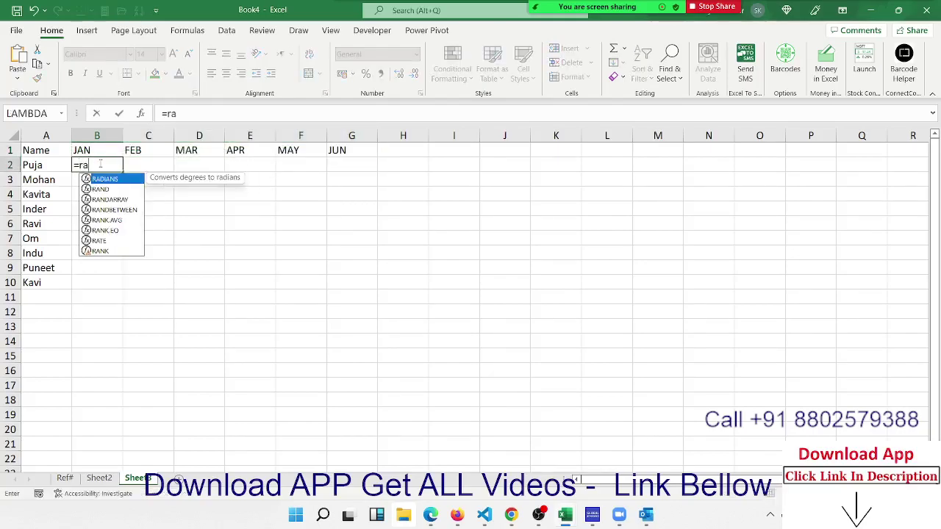
key("Down")
key("Down")
key("Down")
key("Tab")
type("1")
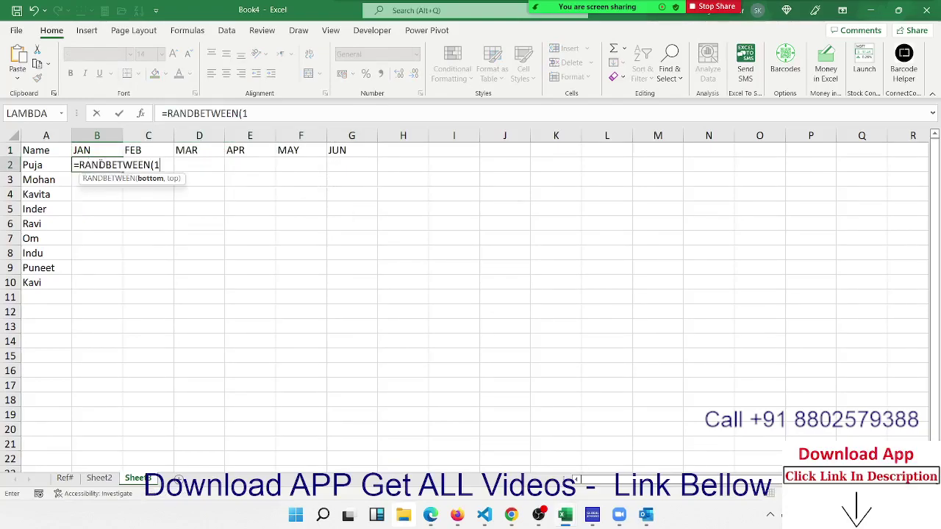
type("0,8")
key("BackSpace")
type("90")
key("Return")
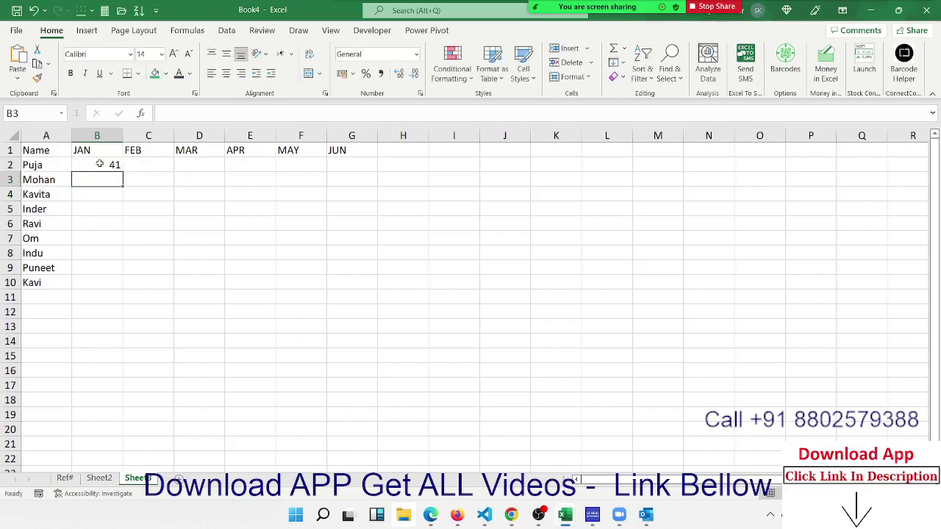
key("Up")
key("shift+Right")
key("shift+Right")
key("shift+Right")
key("shift+Right")
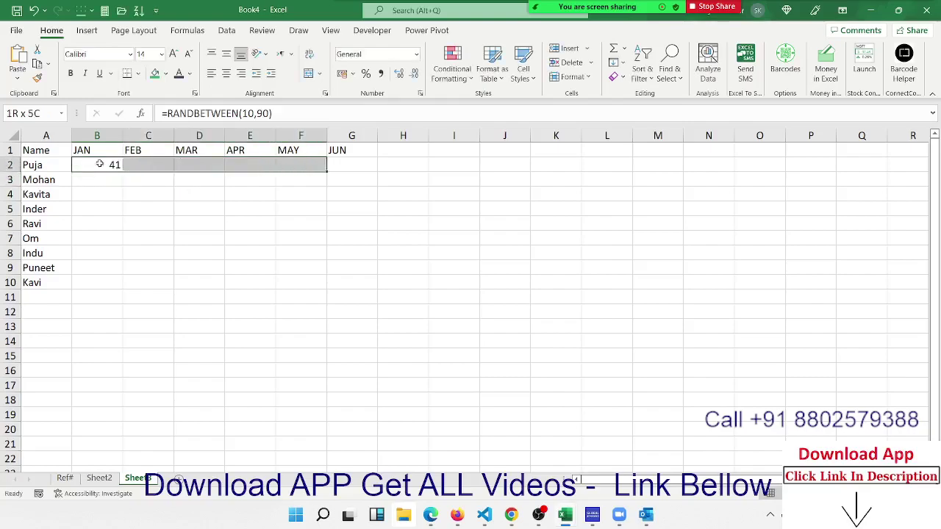
key("shift+Right")
key("shift+Down")
key("shift+Down")
key("shift+Down")
key("shift+Down")
key("shift+Down")
key("shift+Down")
key("shift+Down")
key("shift+Down")
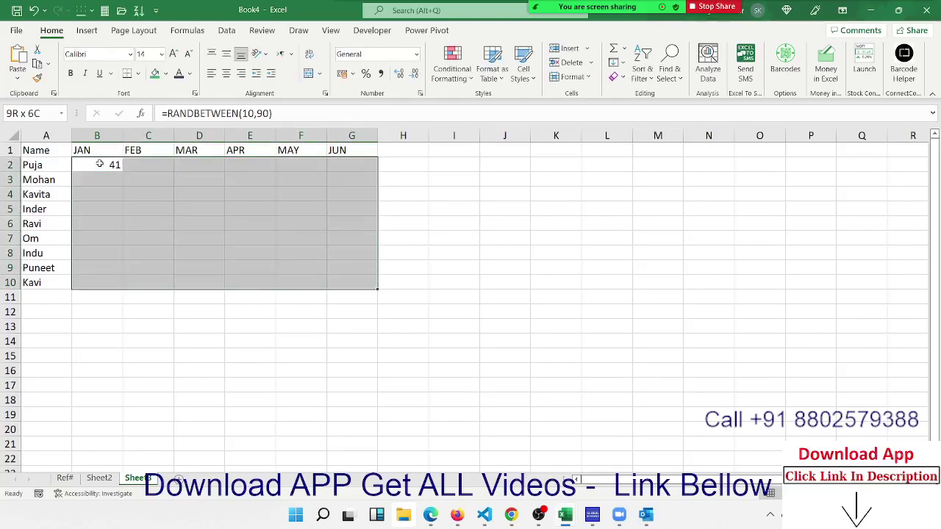
key("ctrl+r")
key("ctrl+d")
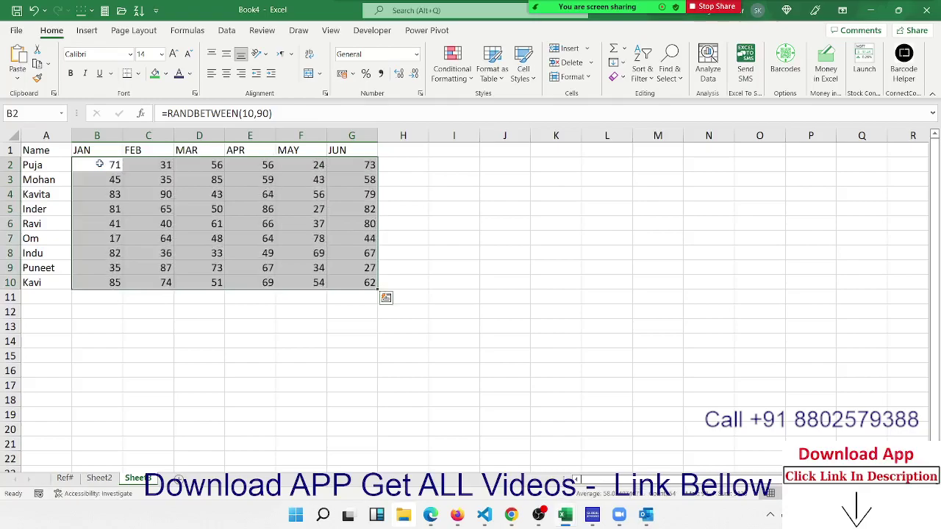
Paste B2:G10 over itself as plain values and select the table A1:G10
key("ctrl+c")
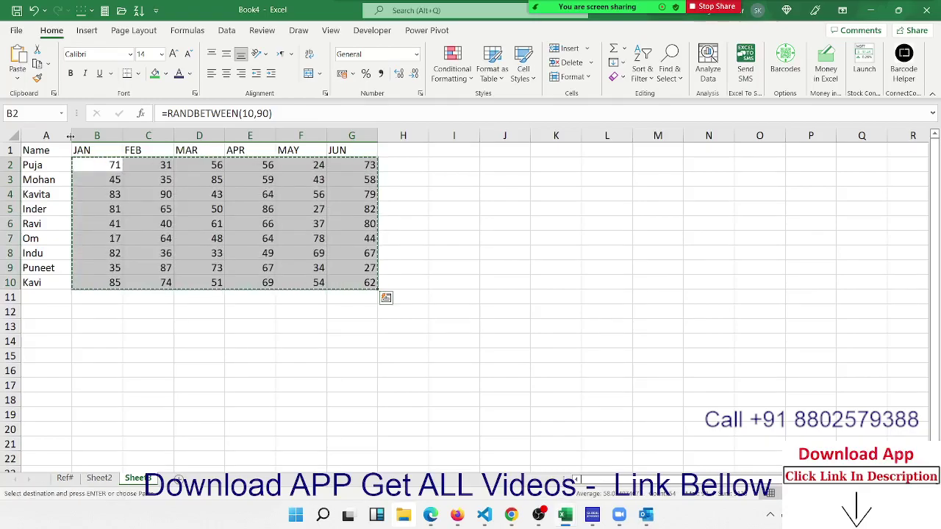
left_click(16, 81)
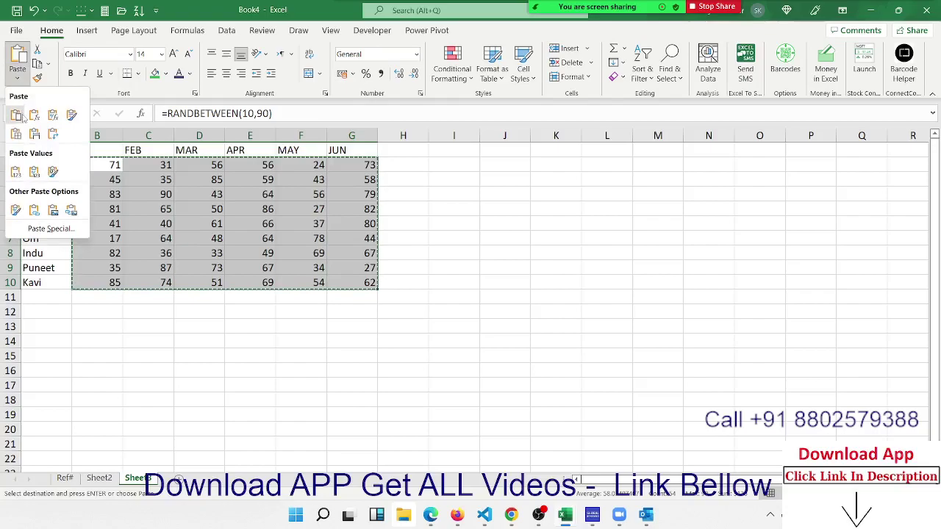
left_click(13, 176)
key("Up")
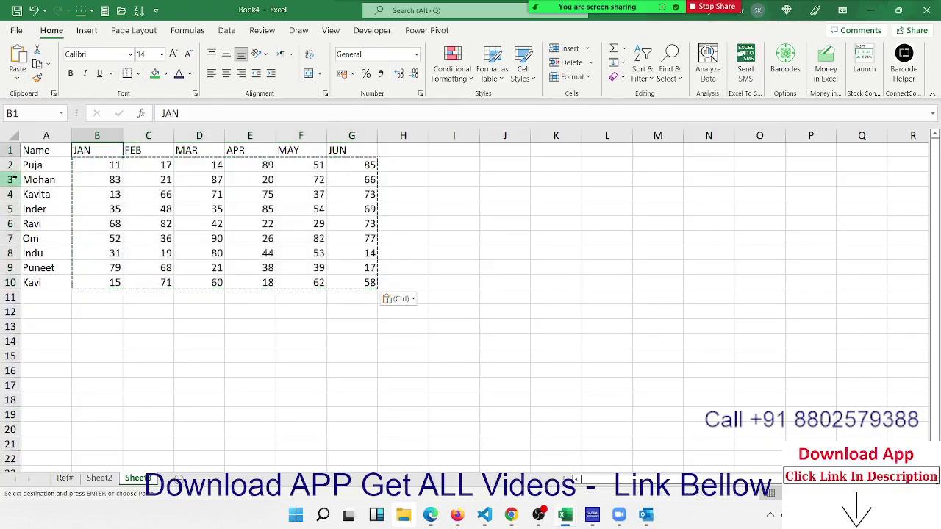
key("Left")
key("ctrl+shift+Right")
key("ctrl+shift+Down")
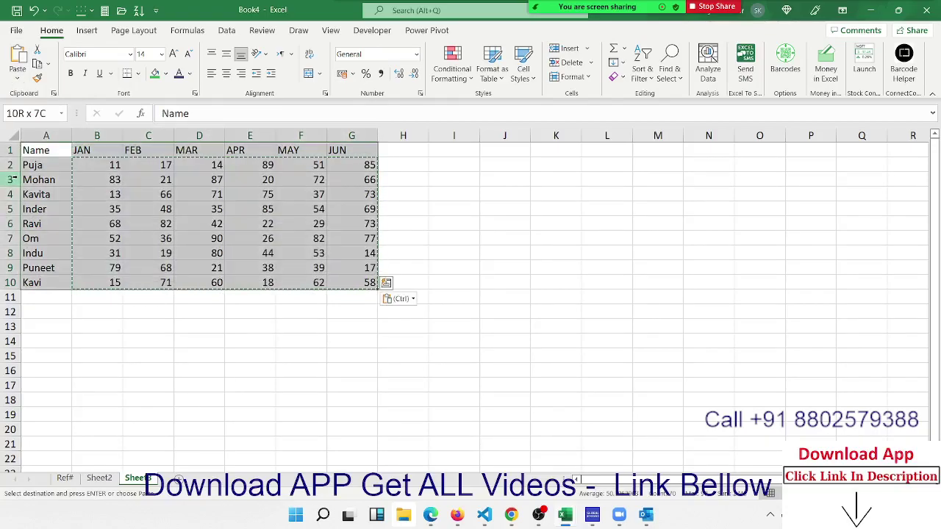
Insert a 2-D clustered column chart of A1:G10, widen it, and place it right of the table
left_click(87, 30)
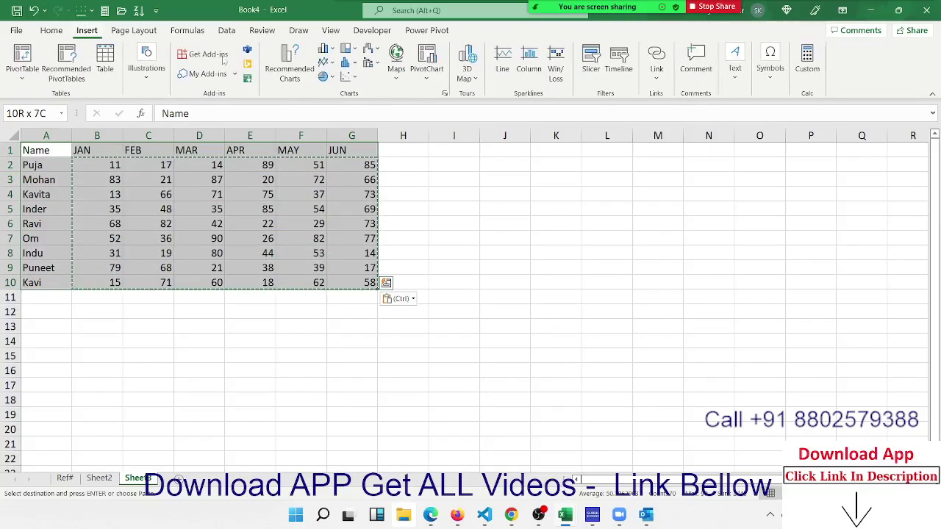
left_click(324, 48)
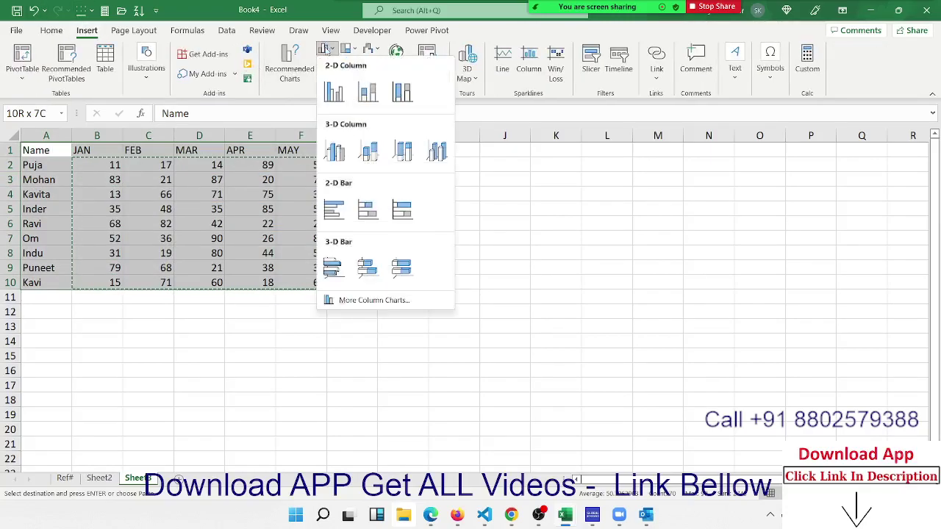
left_click(335, 94)
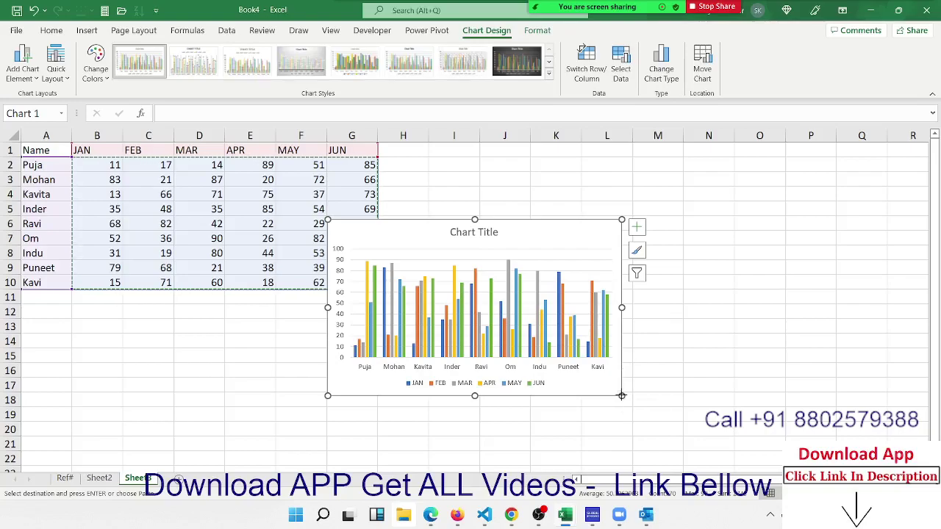
left_click_drag(622, 394, 713, 384)
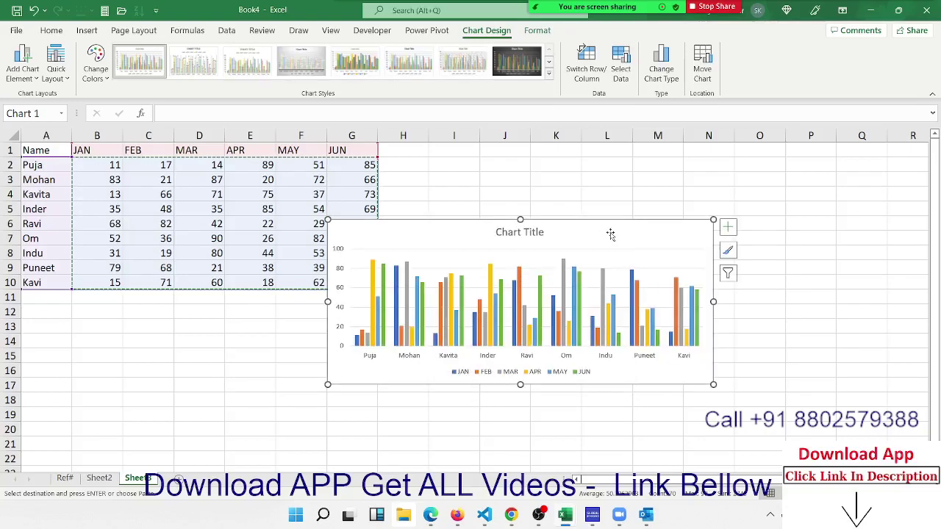
left_click_drag(618, 236, 712, 166)
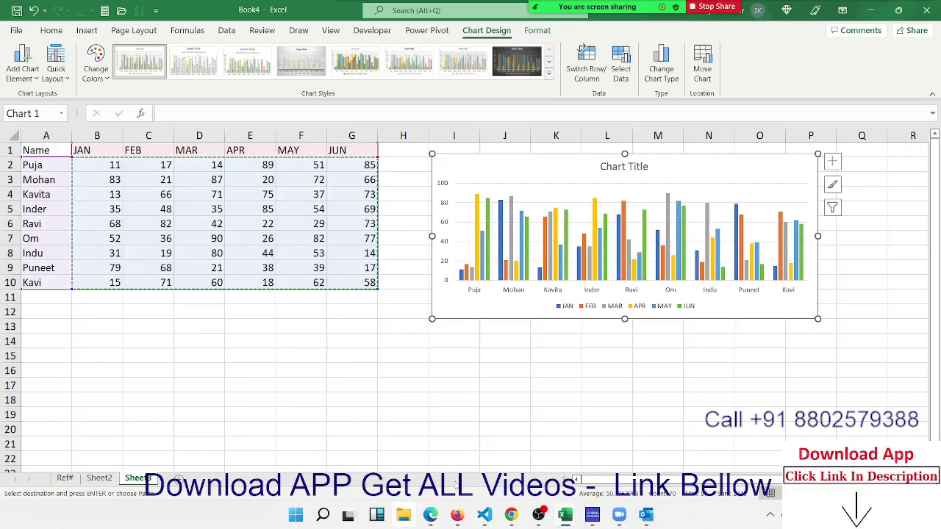
In YouTube Studio, change the live stream's visibility from Unlisted to Public and save it
left_click(516, 520)
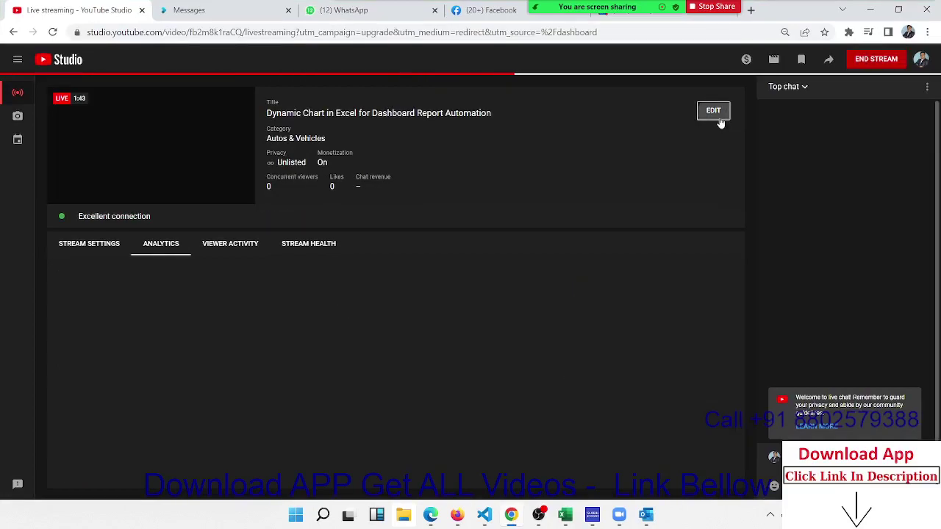
left_click(717, 111)
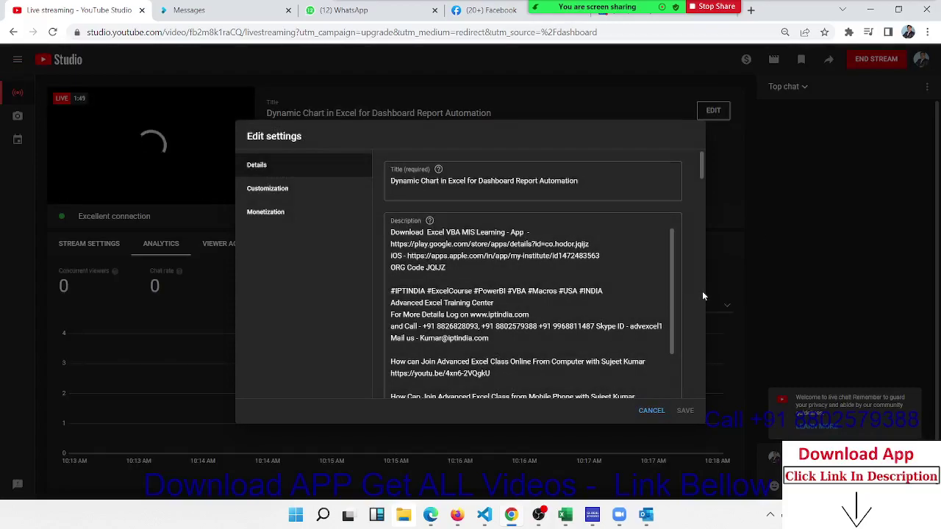
scroll(702, 291, "down", 3)
scroll(702, 292, "down", 2)
scroll(702, 291, "down", 3)
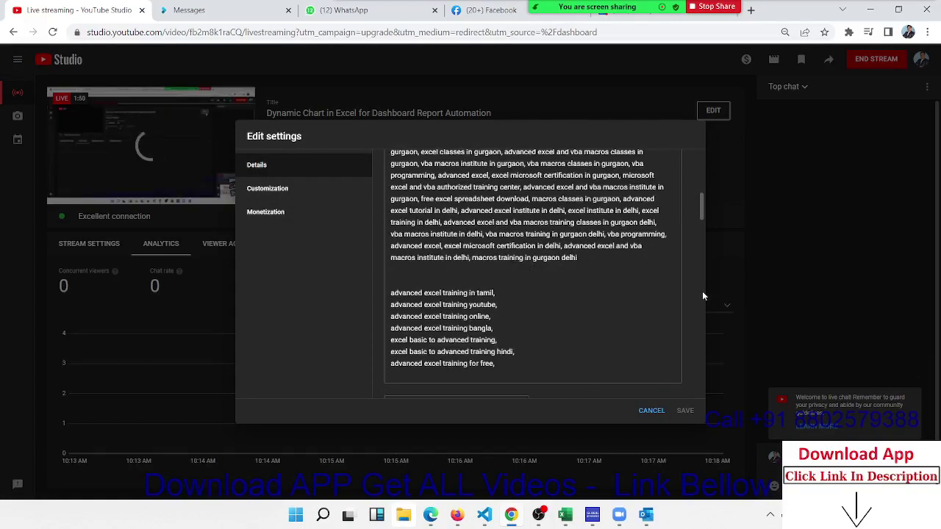
scroll(702, 291, "down", 5)
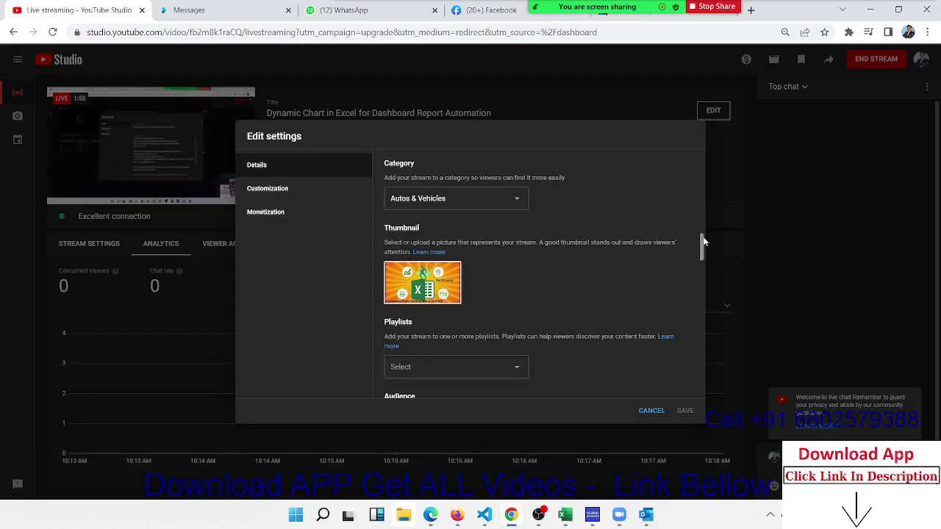
left_click_drag(703, 241, 685, 223)
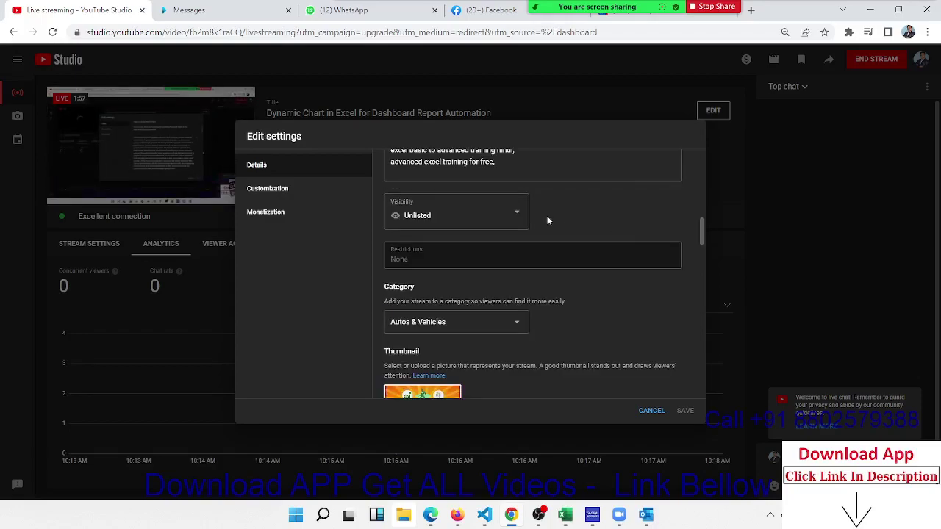
left_click(522, 216)
left_click(431, 293)
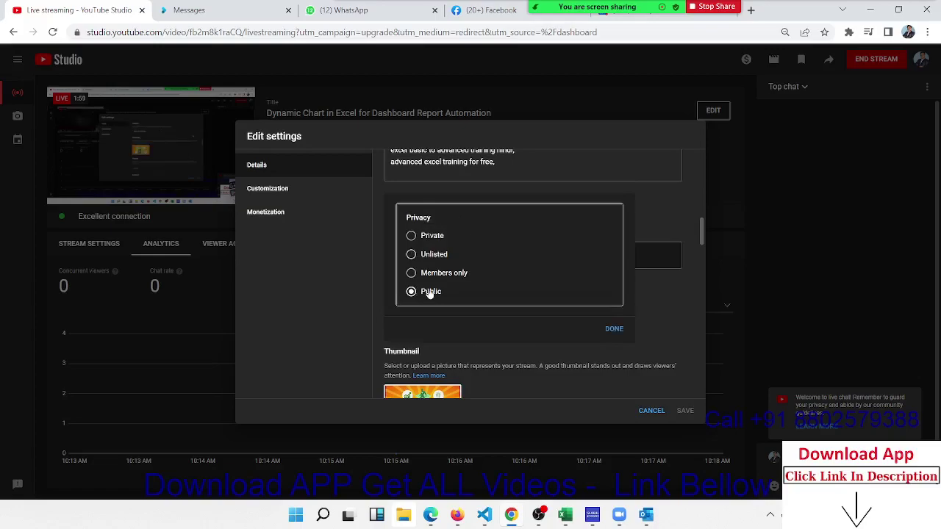
left_click(616, 331)
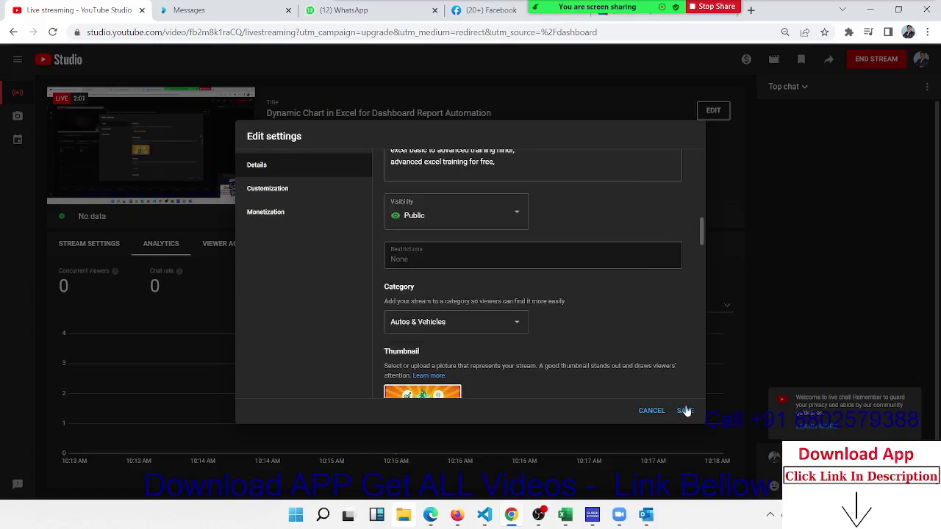
left_click(686, 411)
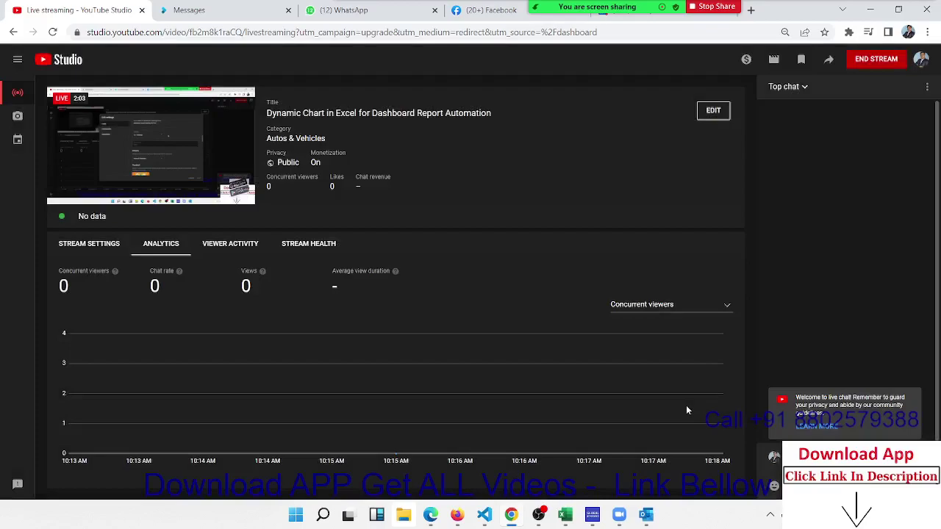
left_click(871, 10)
left_click(351, 179)
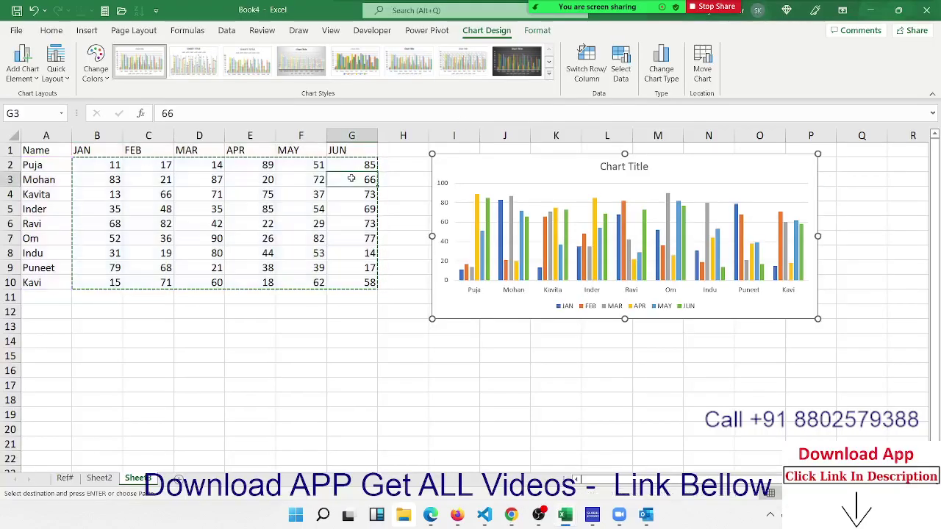
left_click(56, 168)
left_click(55, 180)
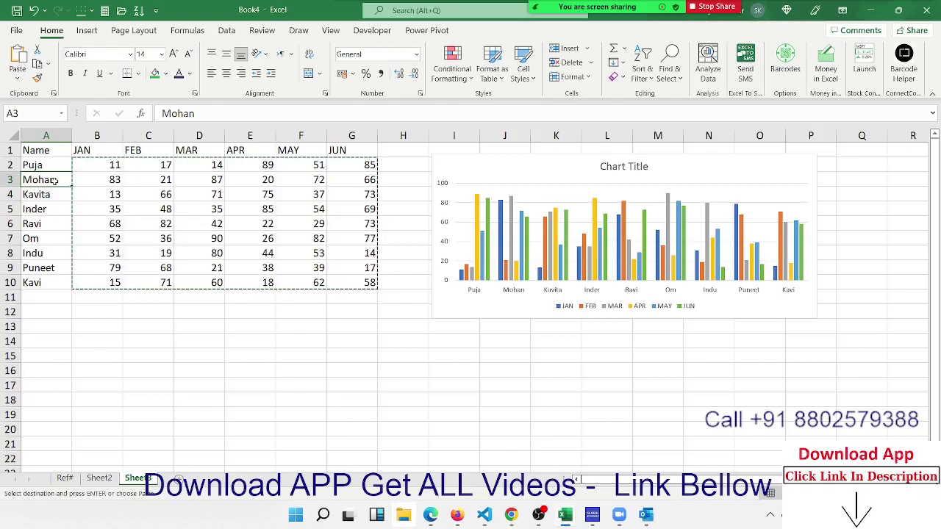
left_click(456, 161)
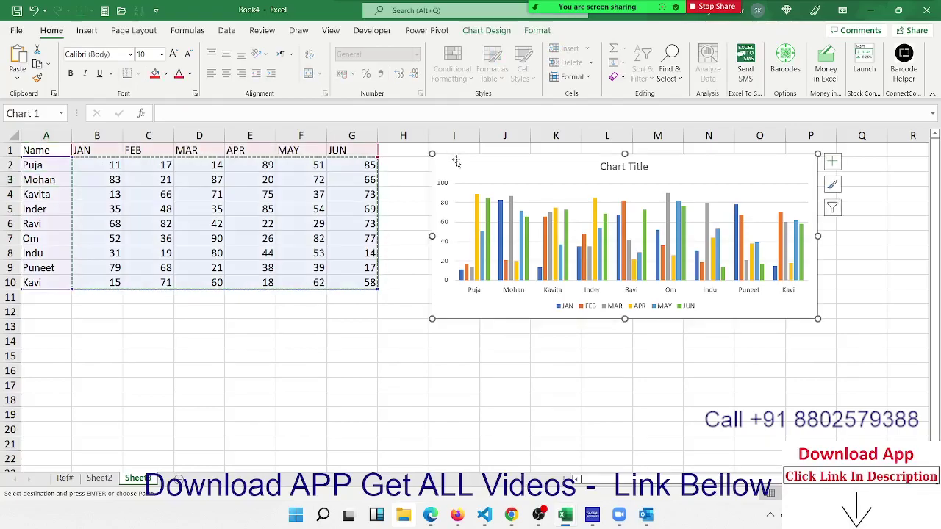
Delete the all-people chart, briefly chart only A1:G2 as clustered columns, then delete that too
key("Delete")
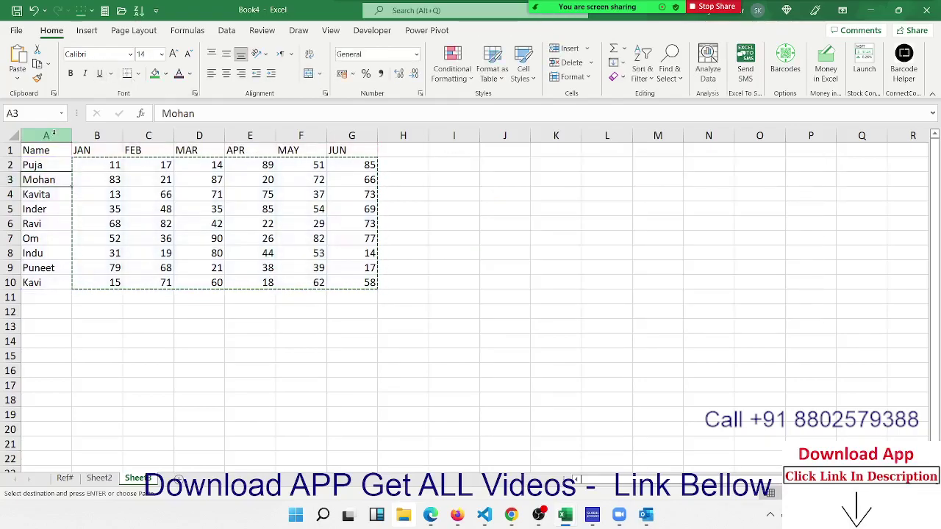
left_click(47, 150)
mouse_move(48, 150)
left_mouse_down()
mouse_move(295, 130)
mouse_move(364, 166)
left_mouse_up()
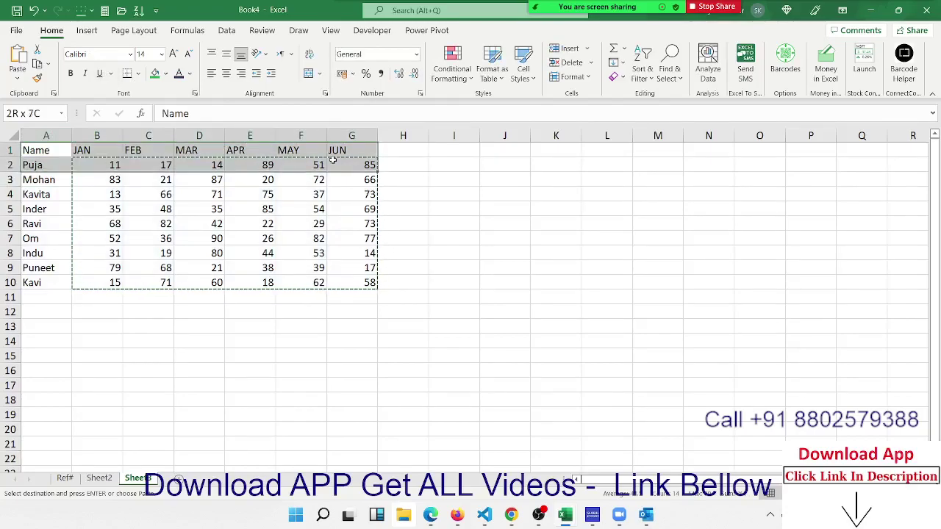
left_click(89, 33)
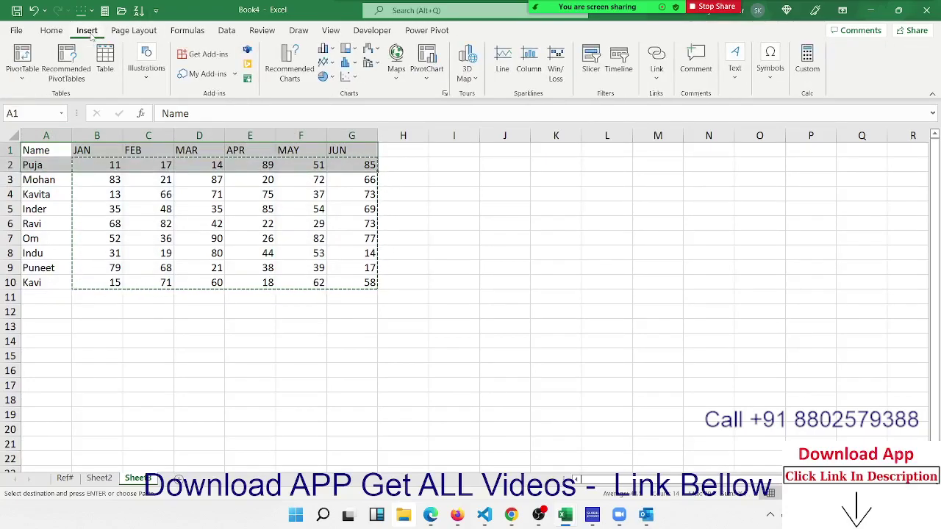
left_click(324, 49)
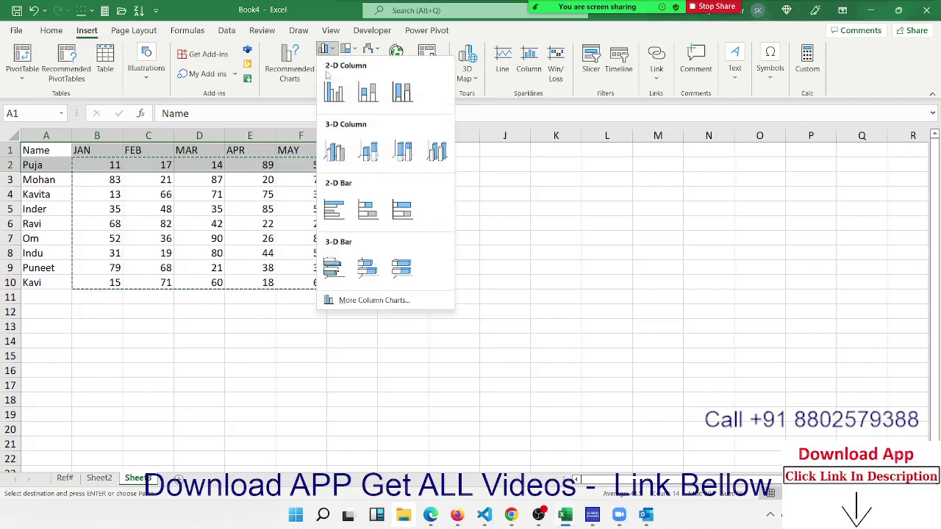
left_click(332, 92)
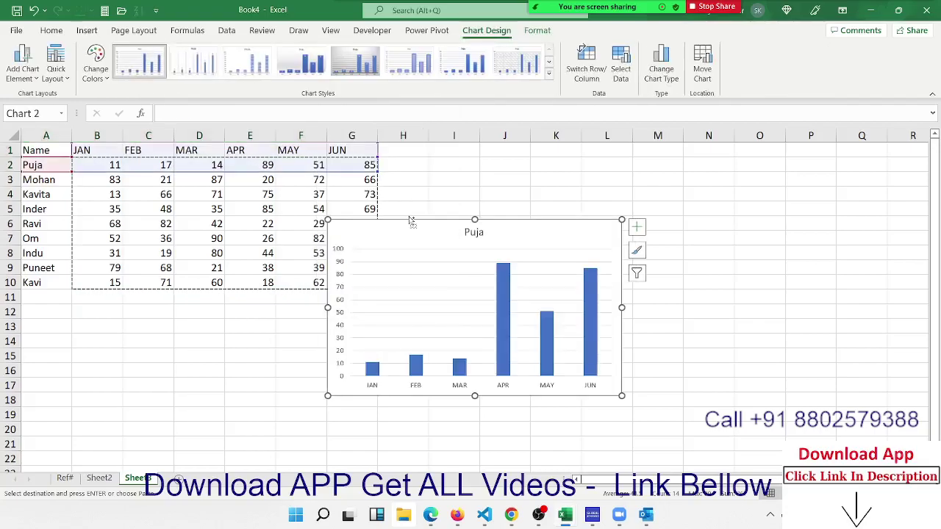
left_click_drag(409, 222, 514, 164)
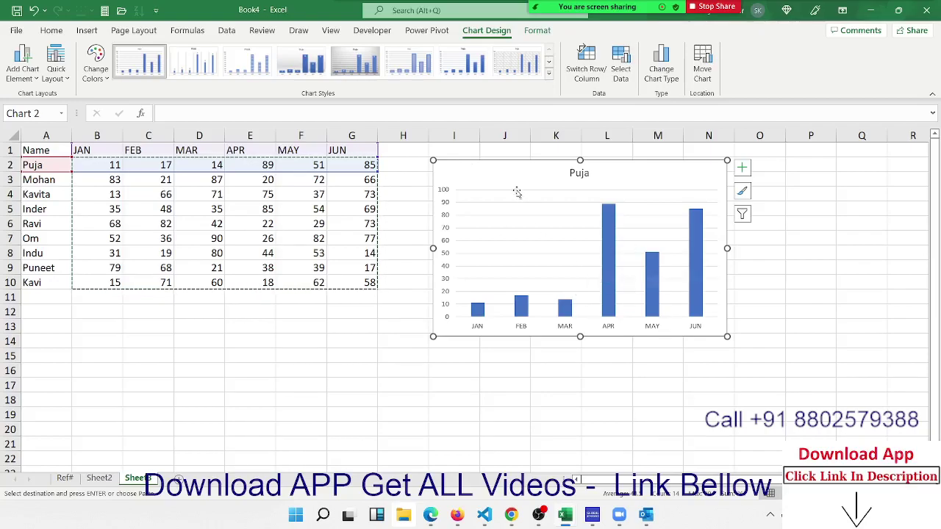
key("Delete")
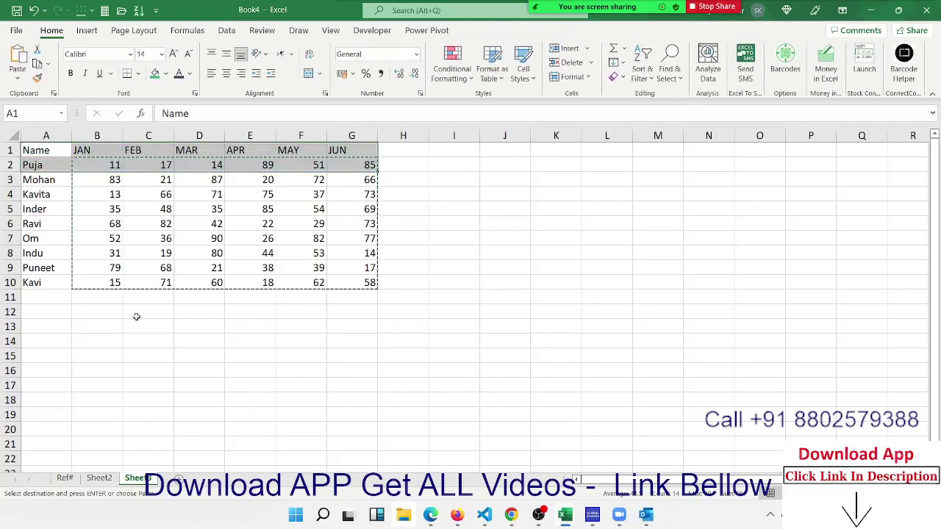
Copy the Name-to-JUN header row into row 15 and enter row number 1 in A14
left_click(56, 352)
type("N")
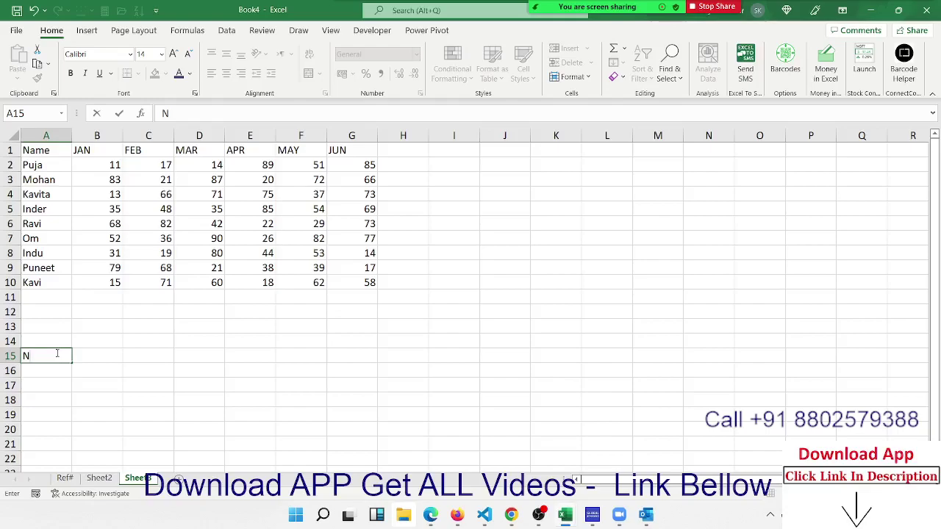
key("Escape")
key("ctrl+Home")
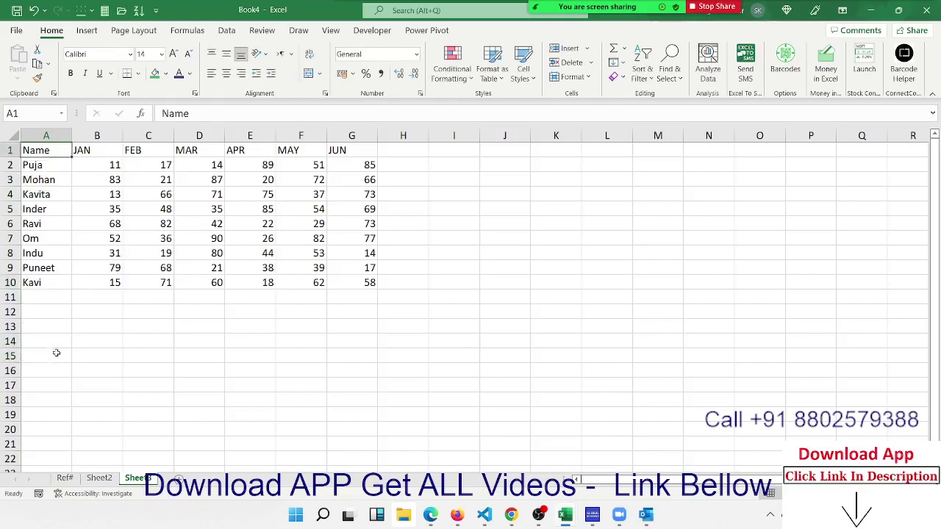
key("shift+Right")
key("ctrl+shift+Right")
key("ctrl+c")
key("Down")
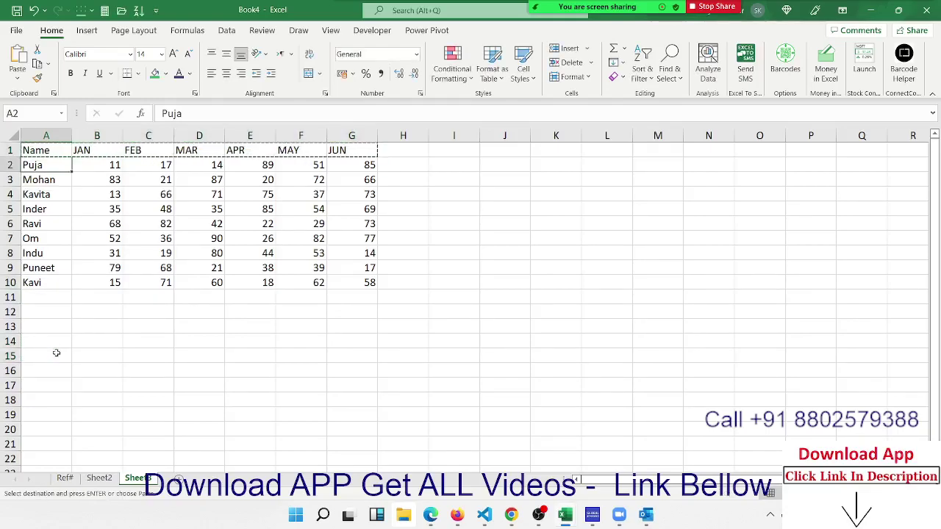
key("Down")
key("Down")
key("Down")
key("Down")
key("Up")
key("Up")
key("Up")
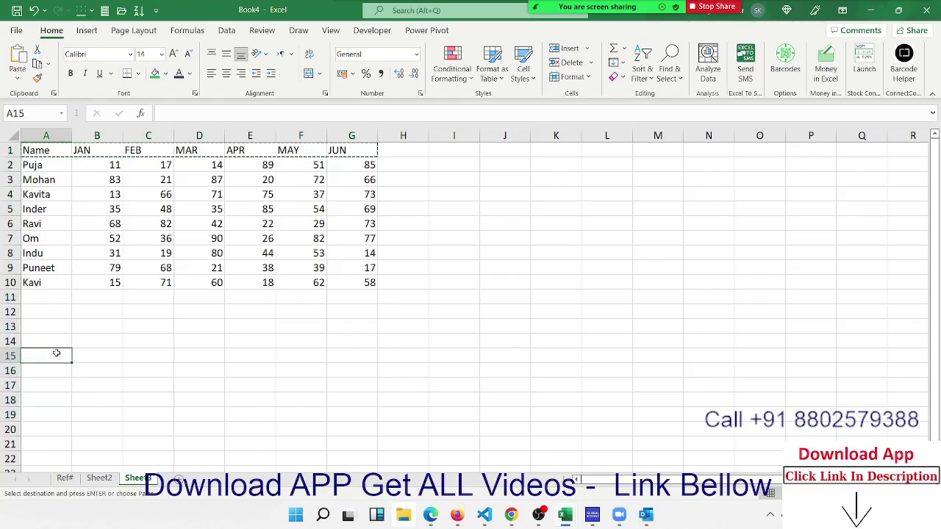
key("ctrl+v")
key("Up")
type("1")
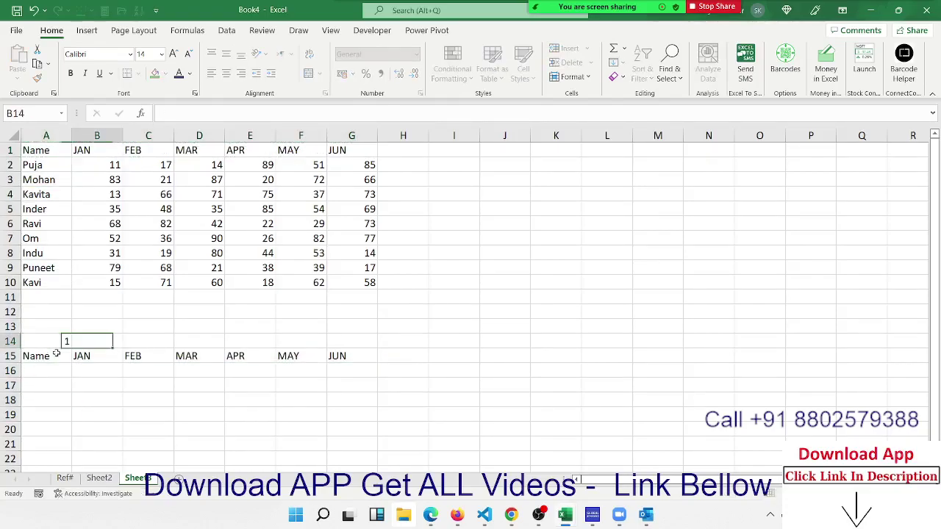
key("Down")
key("Down")
Enter =OFFSET(A1,$A$14,0) in A16 with an absolute A14 reference
type("=")
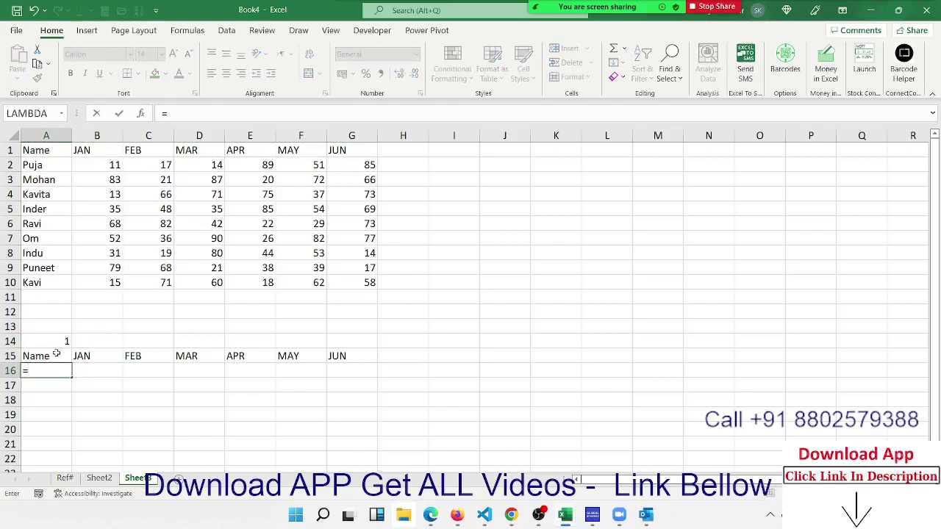
type("of")
key("Tab")
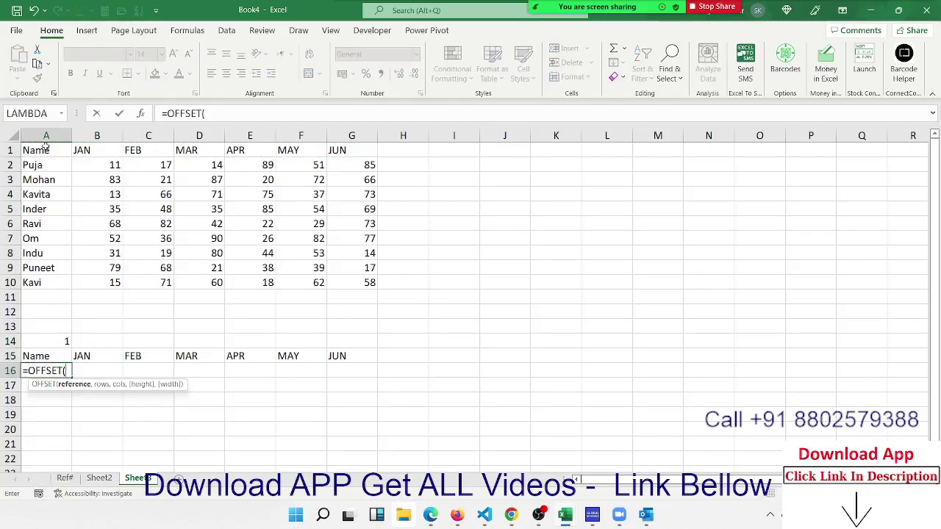
left_click(45, 147)
type(",")
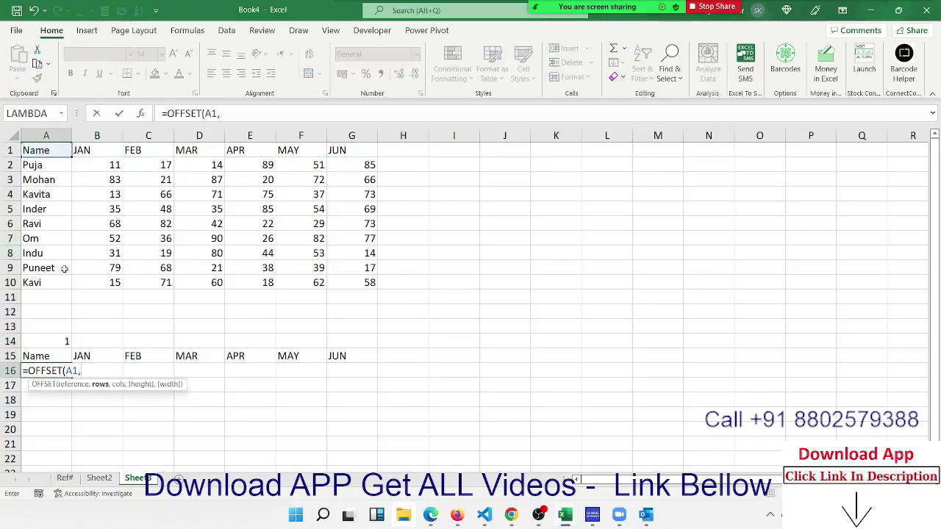
left_click(61, 341)
type(",")
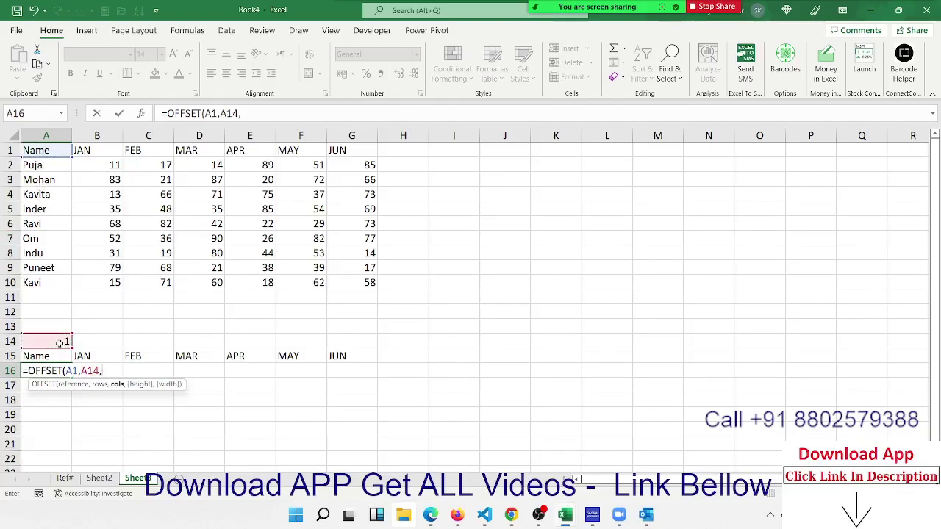
type("0")
key("Return")
key("Up")
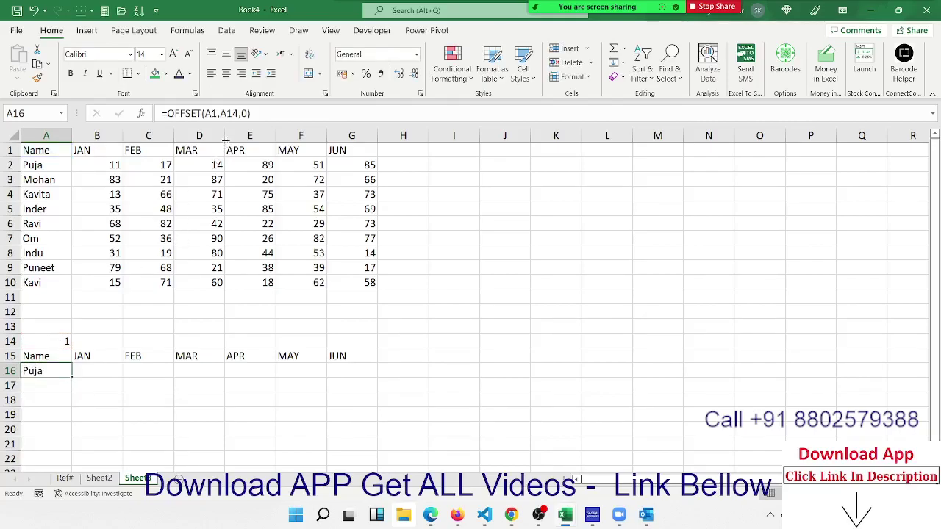
left_click(230, 115)
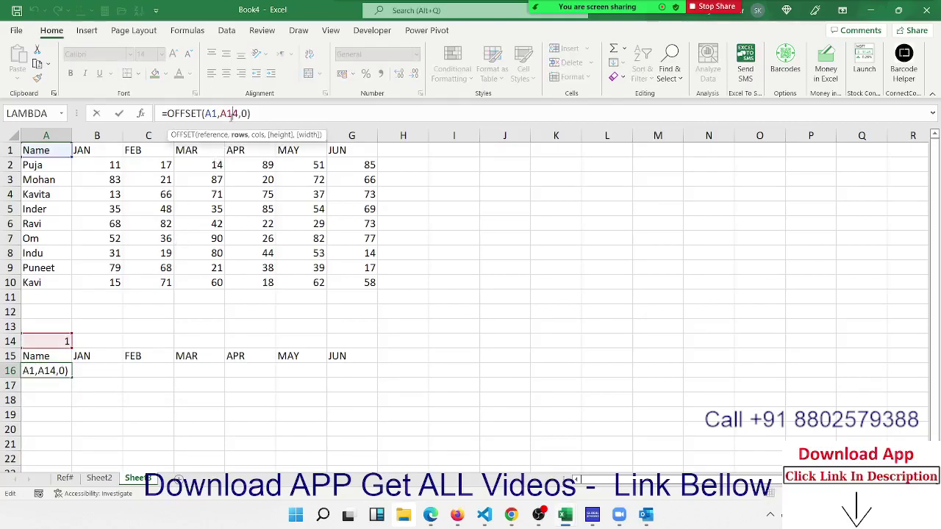
key("F4")
key("ctrl+Return")
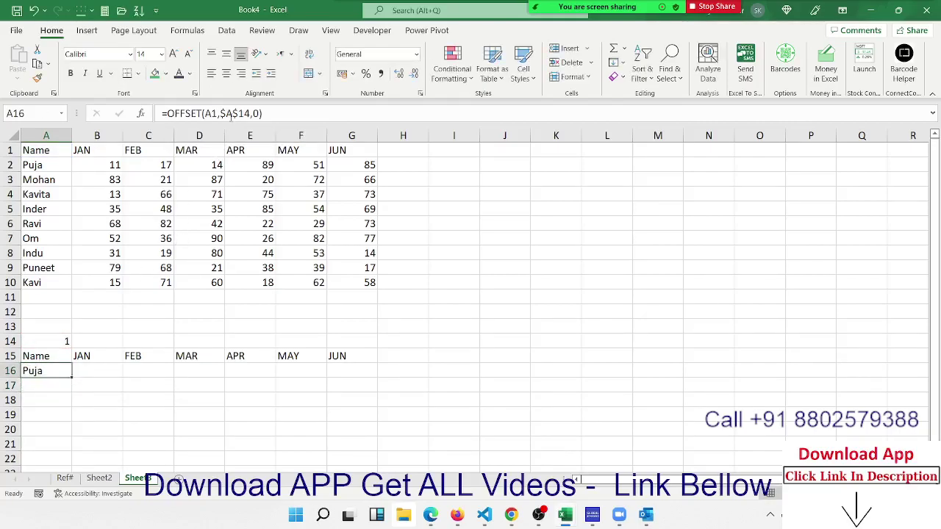
Fill the OFFSET formula across A16:G16 and select A15:G16
key("shift+Right")
key("shift+Right")
key("shift+Right")
key("shift+Right")
key("shift+Right")
key("shift+Right")
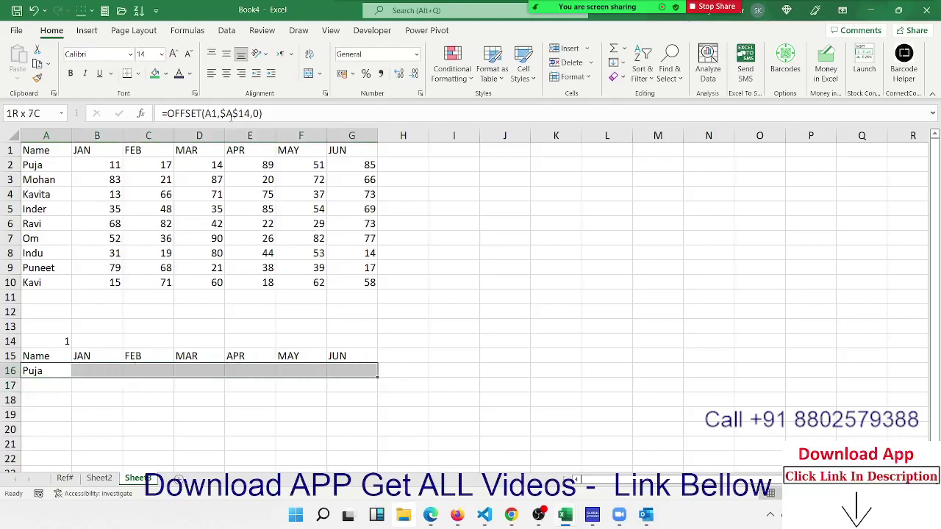
key("ctrl+r")
key("Up")
key("Up")
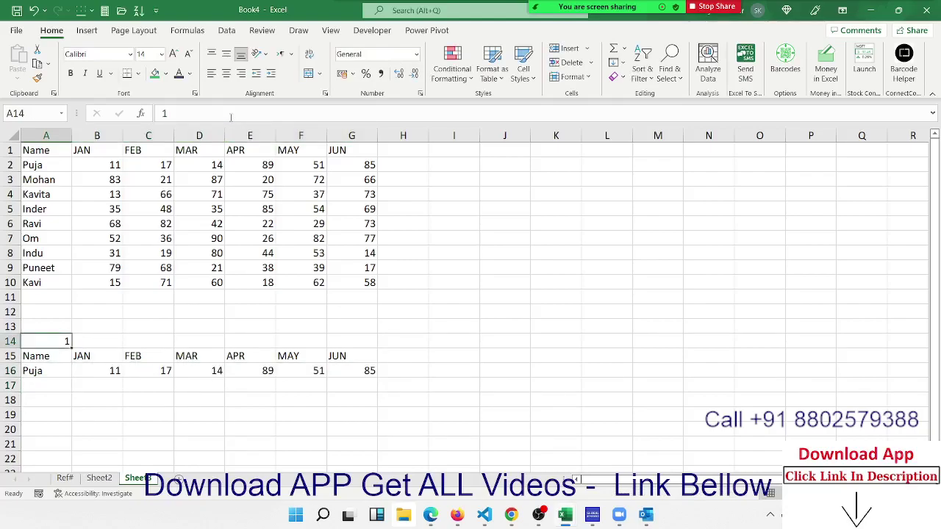
key("Down")
key("shift+Right")
key("shift+Right")
key("shift+Right")
key("shift+Down")
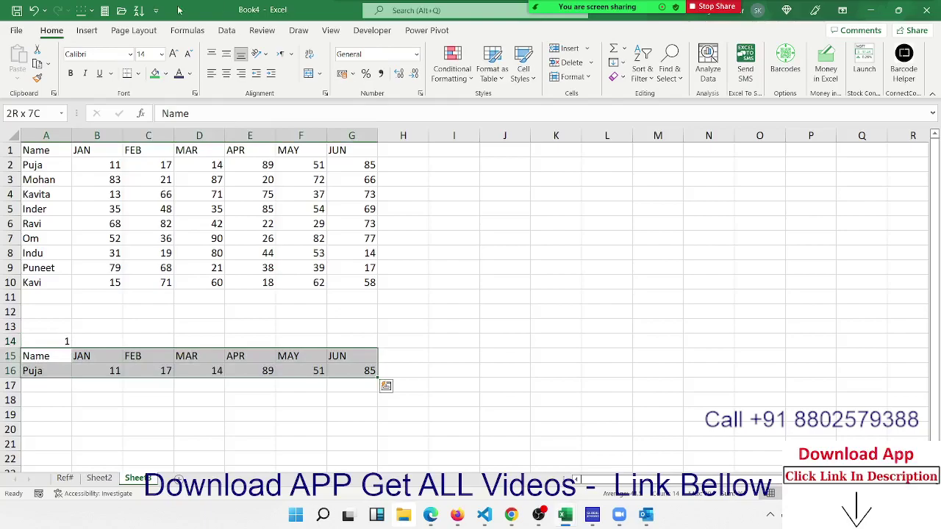
Insert a clustered column chart of A15:G16 and widen it beside the table out to column Q
left_click(87, 30)
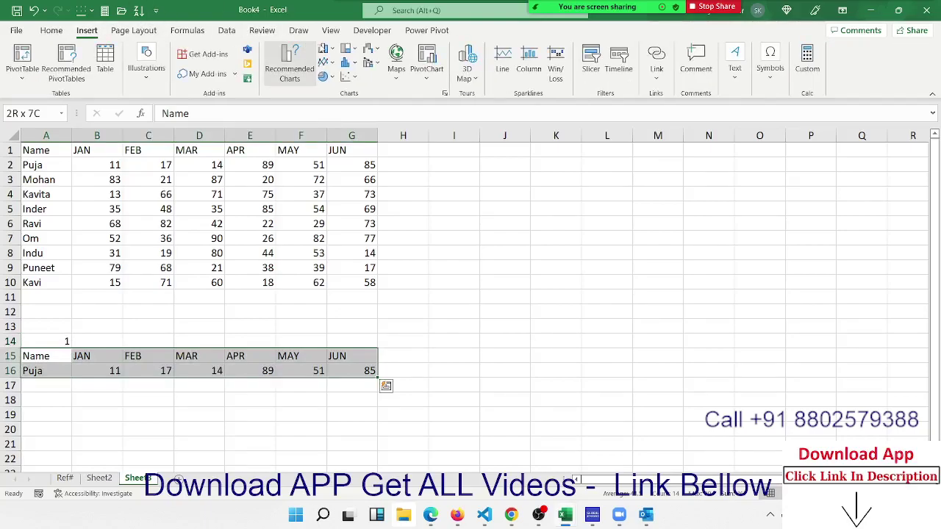
left_click(324, 51)
left_click(332, 94)
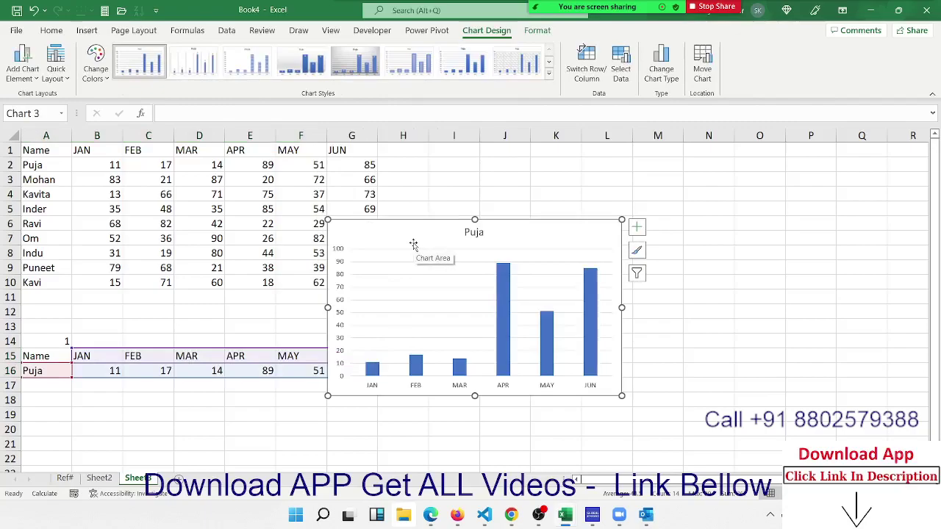
left_click_drag(430, 243, 529, 181)
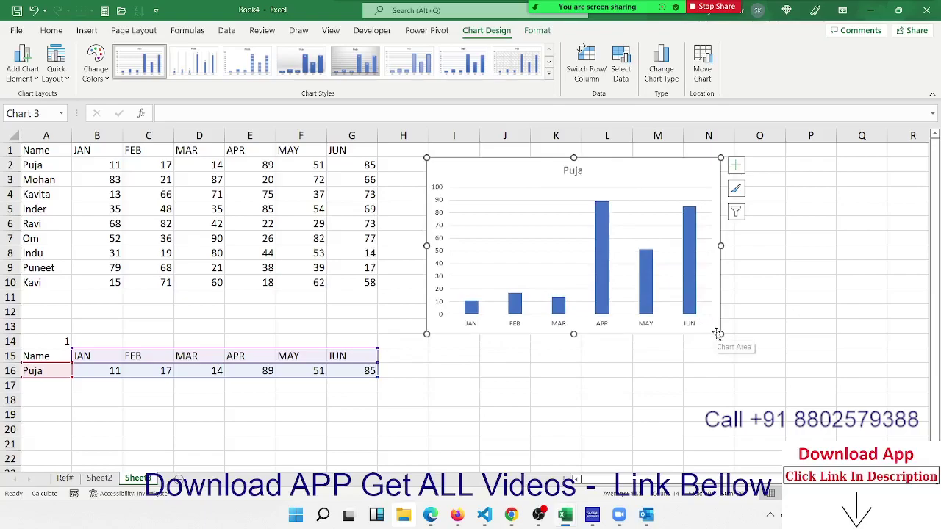
left_click_drag(720, 333, 904, 326)
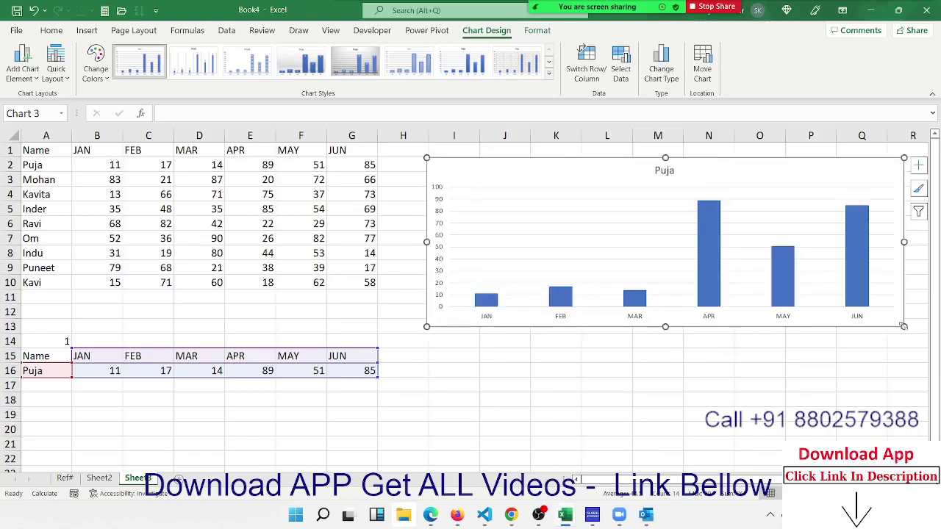
Set A14 to 2, then 3, so row 16 and the chart show the third person's sales
left_click(45, 345)
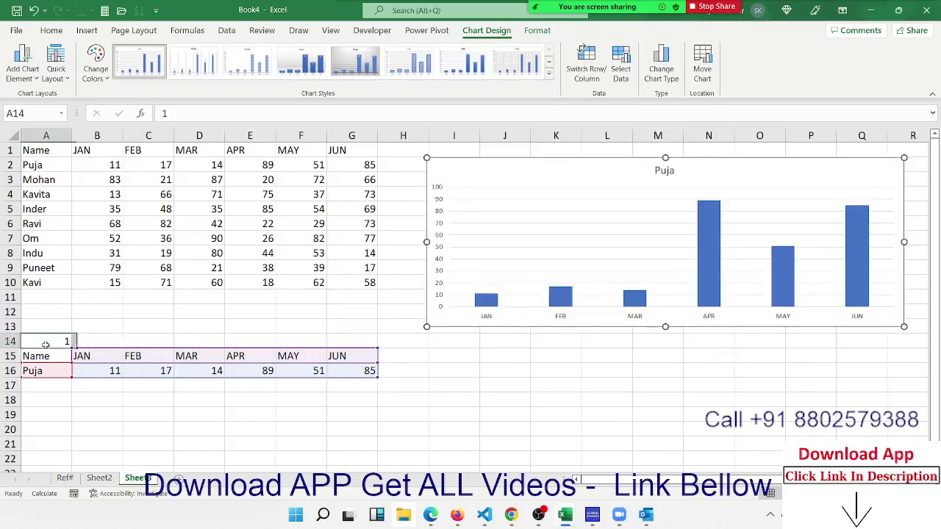
type("2")
key("Return")
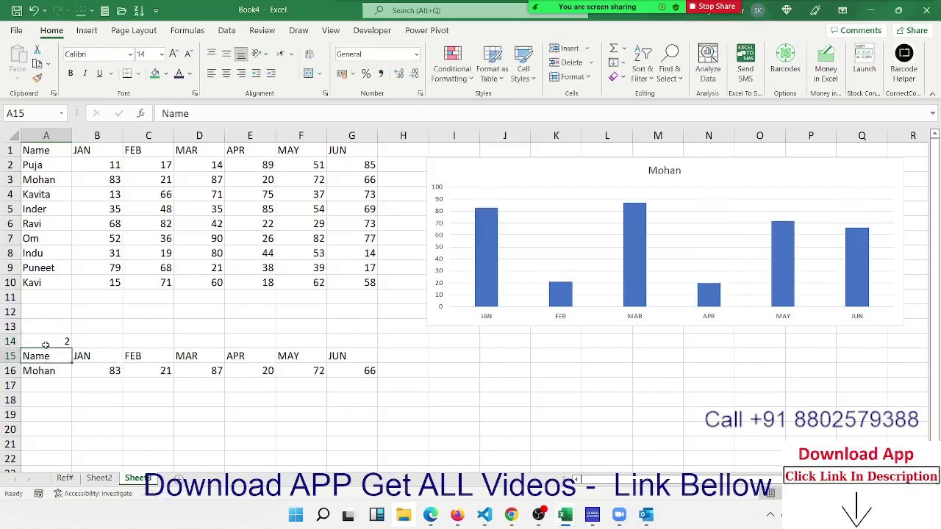
left_click(45, 345)
type("3")
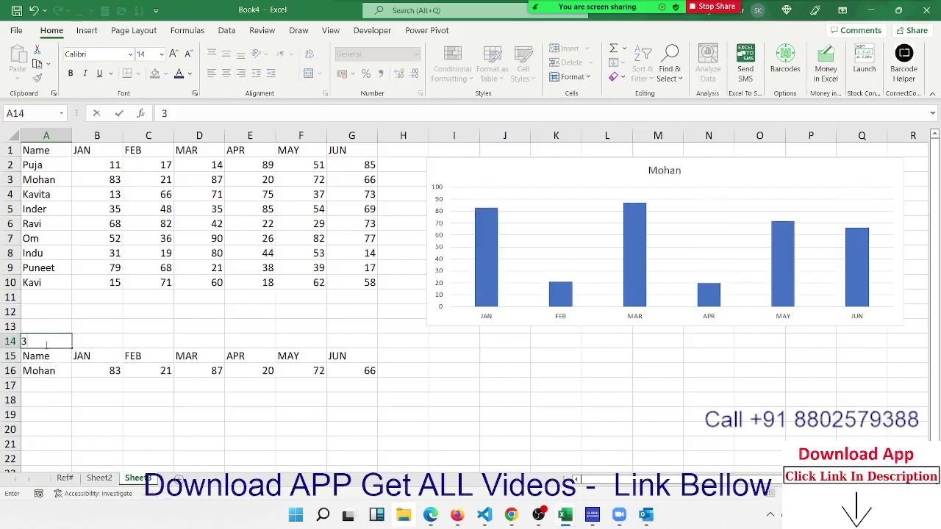
key("Return")
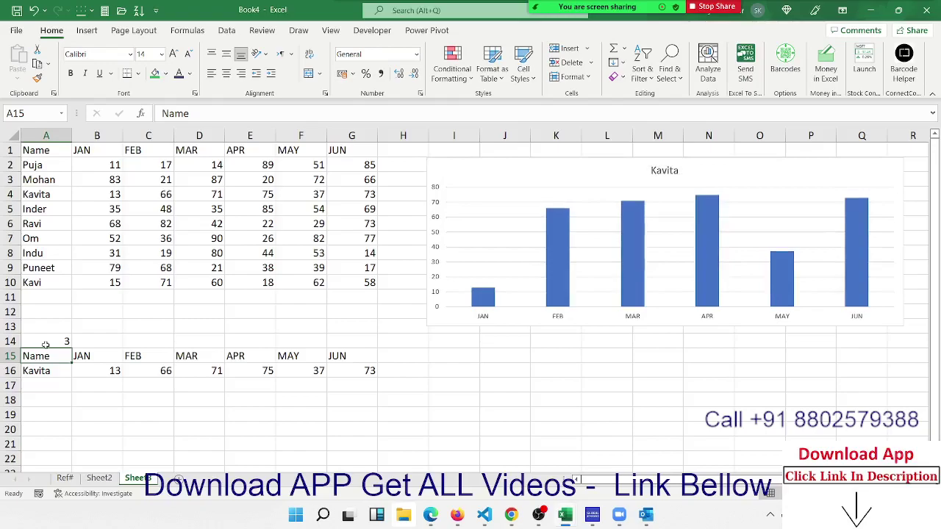
left_click(46, 345)
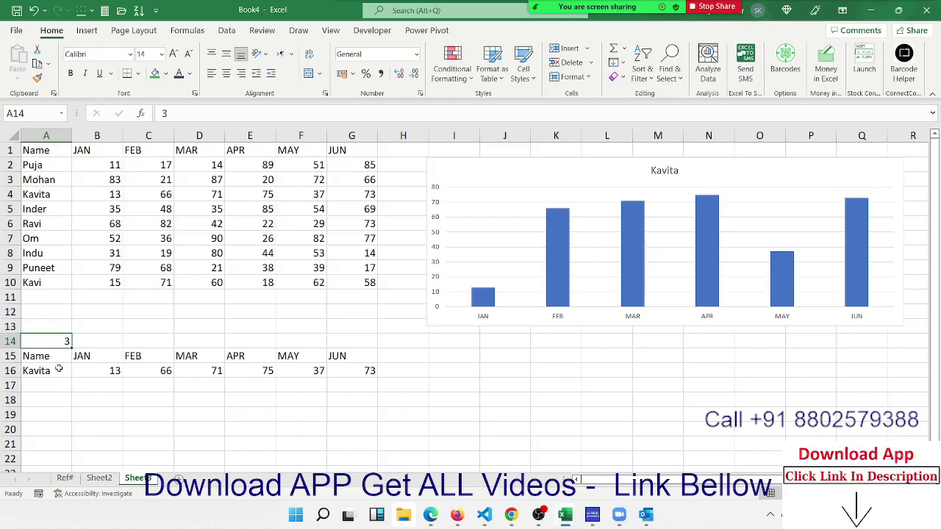
left_click(367, 37)
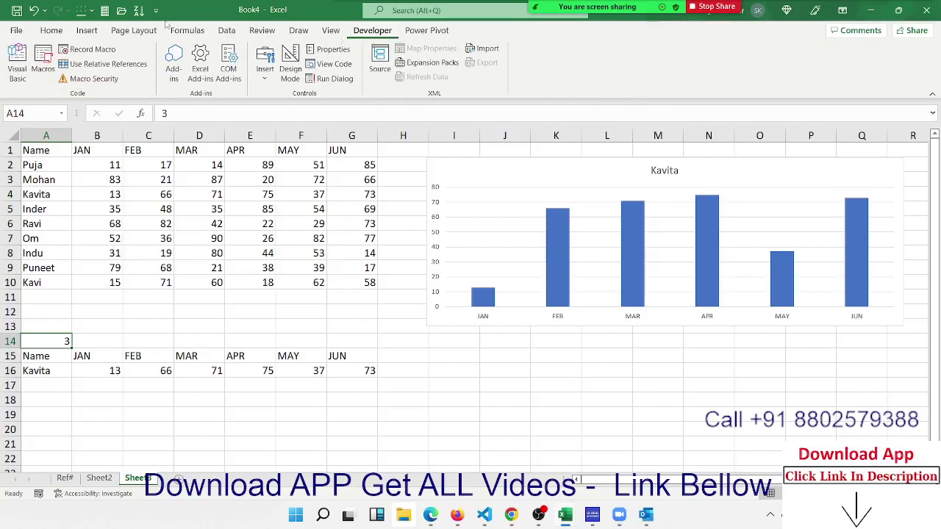
left_click(22, 33)
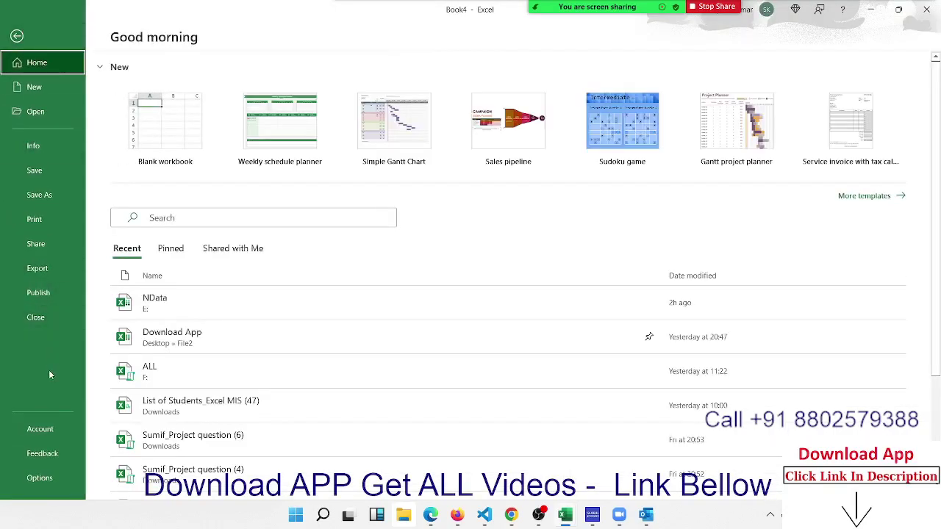
left_click(39, 479)
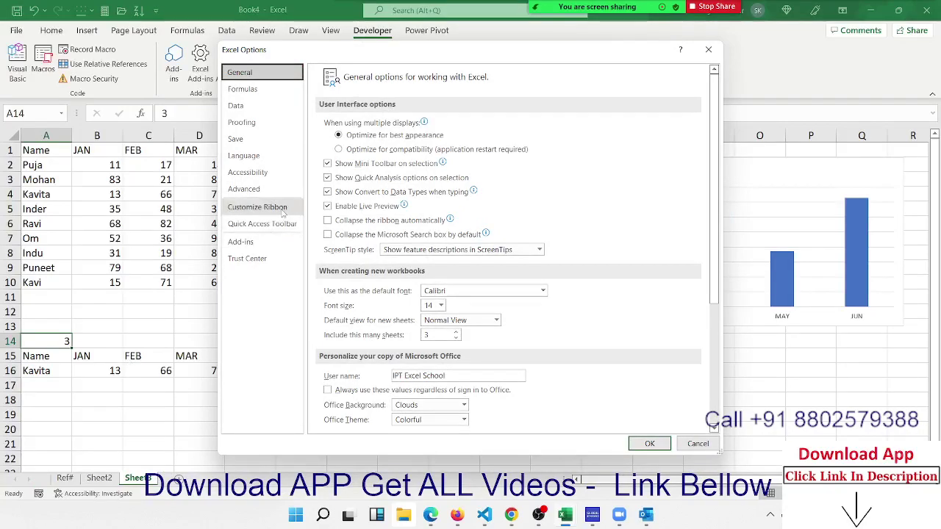
left_click(283, 213)
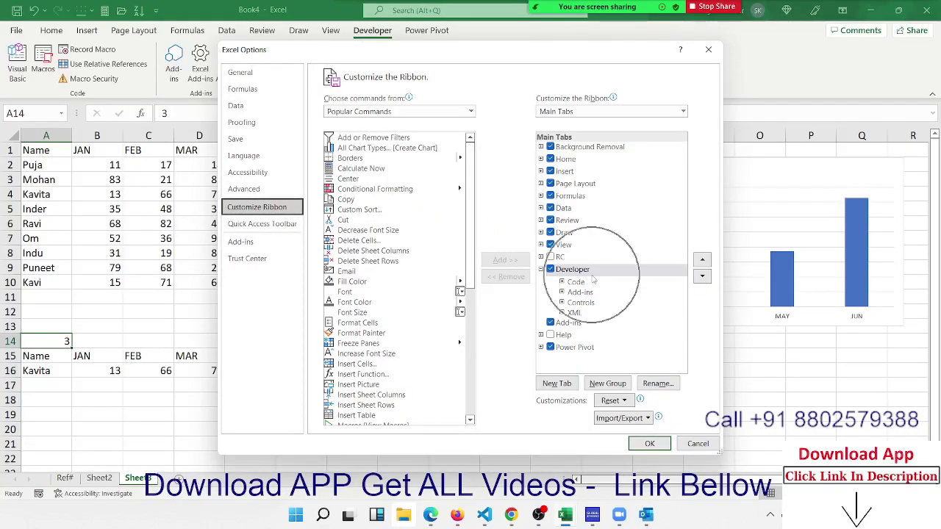
key("Return")
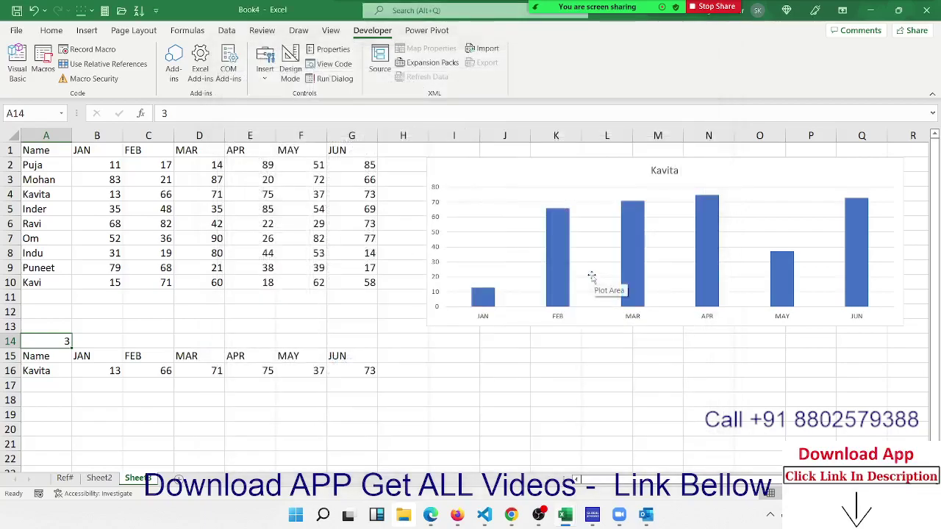
Draw a Form Controls combo box at the top-left corner of the column chart
left_click(272, 80)
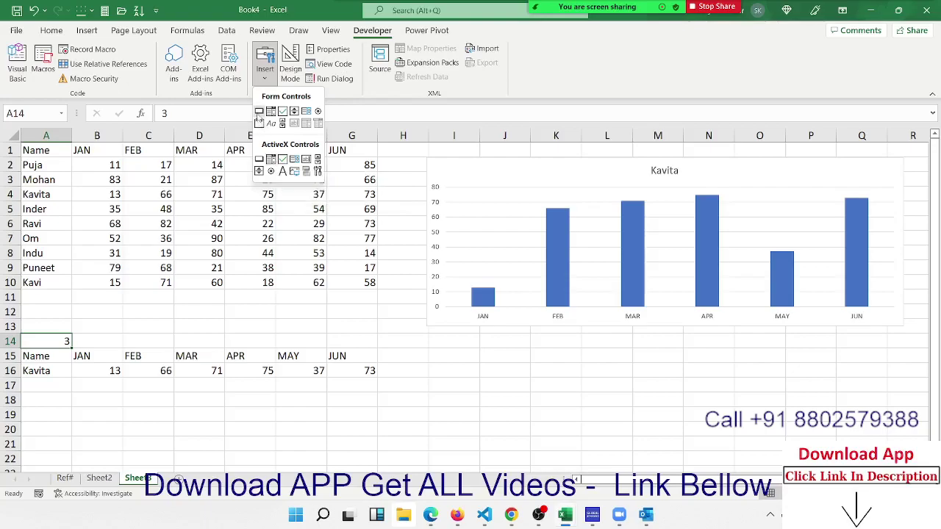
left_click(259, 111)
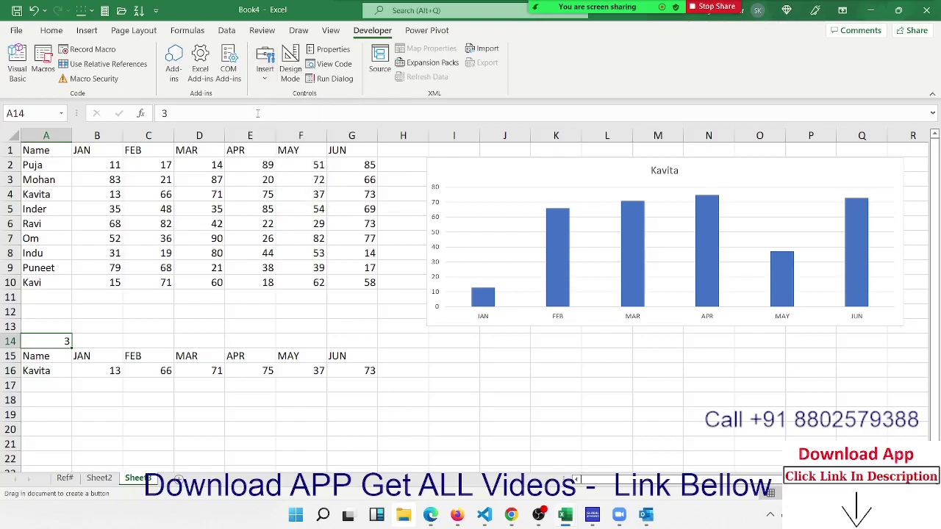
left_click(265, 63)
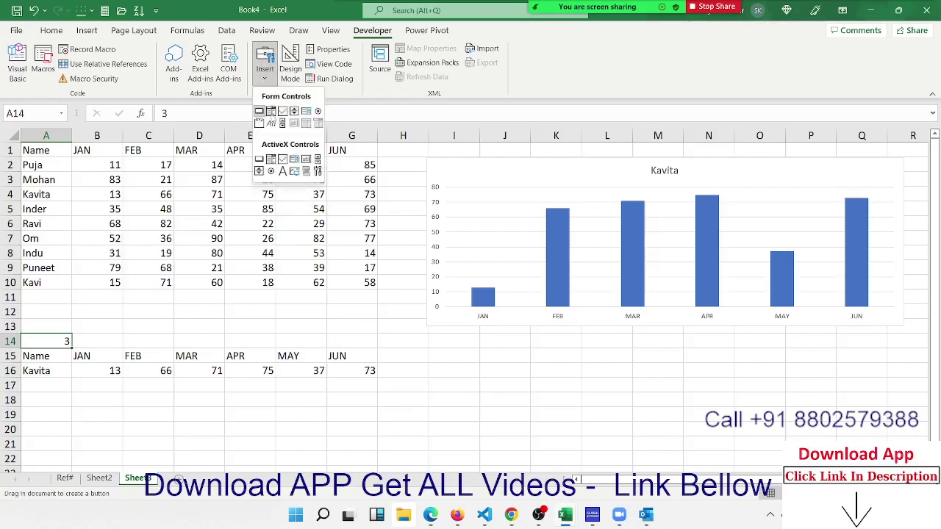
left_click(271, 111)
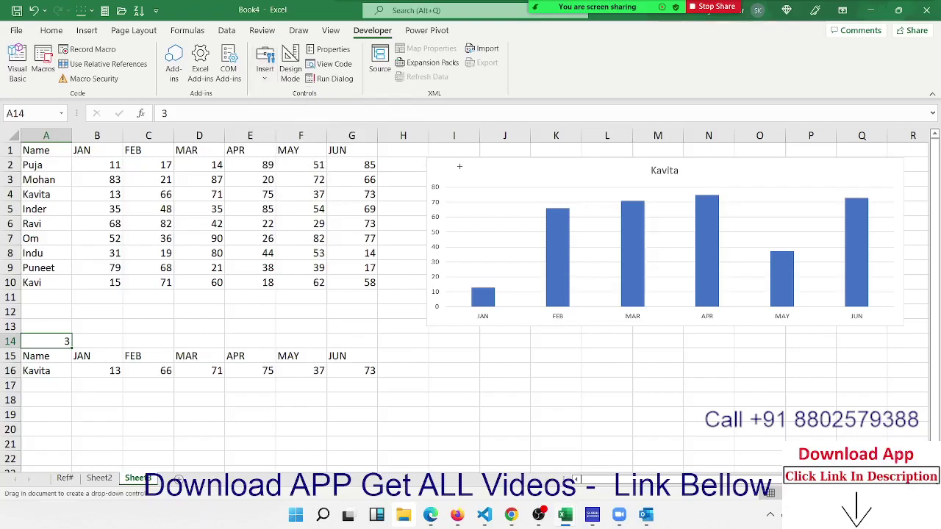
left_click_drag(459, 166, 566, 190)
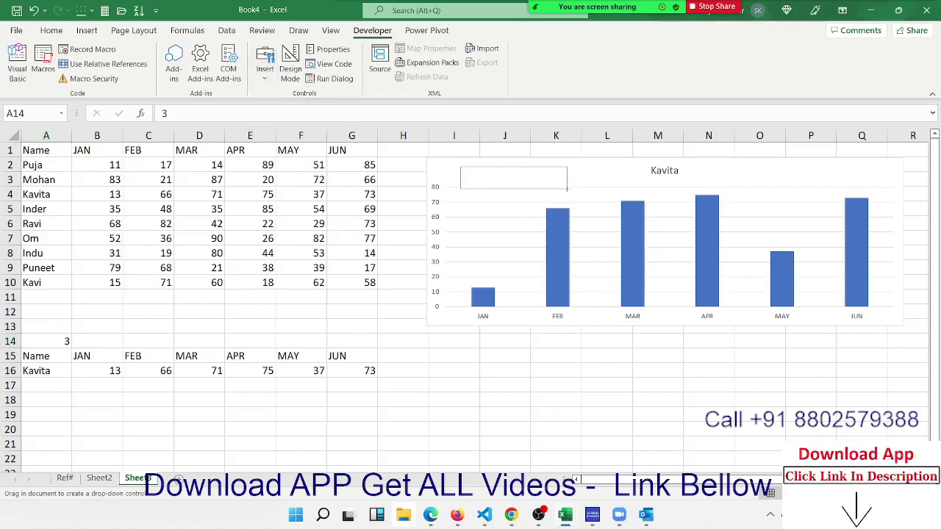
left_click_drag(540, 175, 541, 172)
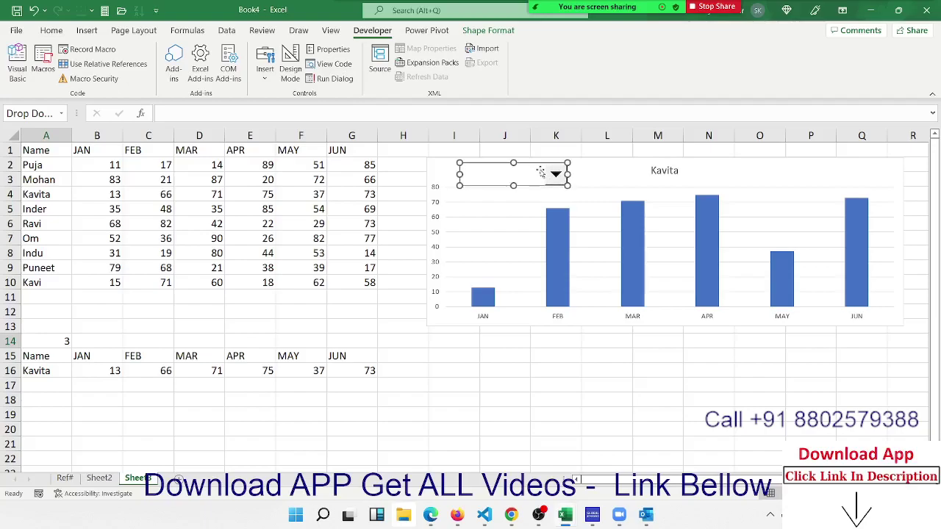
Set the combo box's input range to $A$2:$A$10 and cell link to $A$14, with 3-D shading
right_click(541, 171)
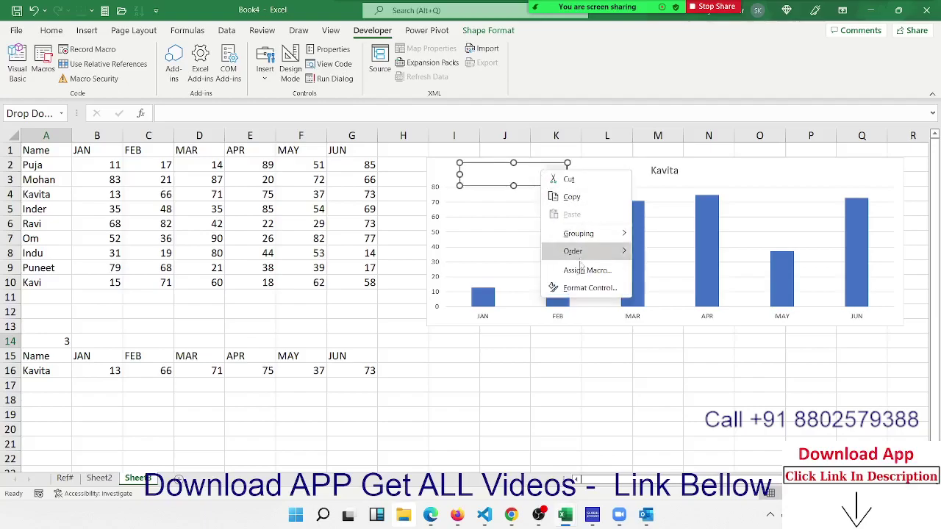
left_click(580, 287)
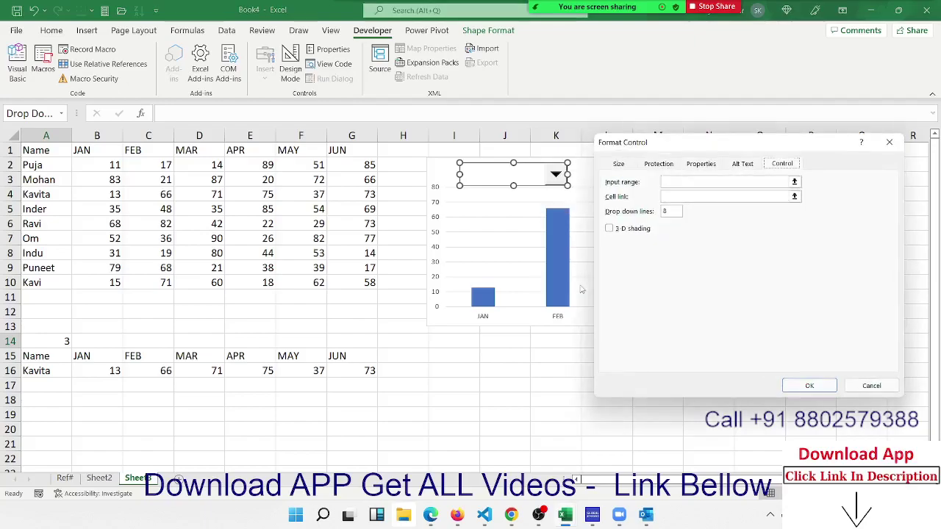
left_click(689, 183)
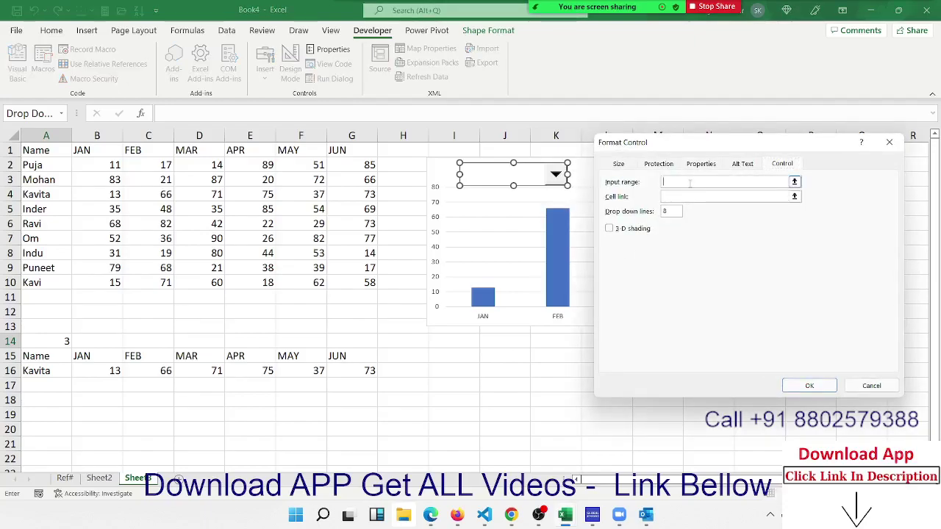
left_click(49, 176)
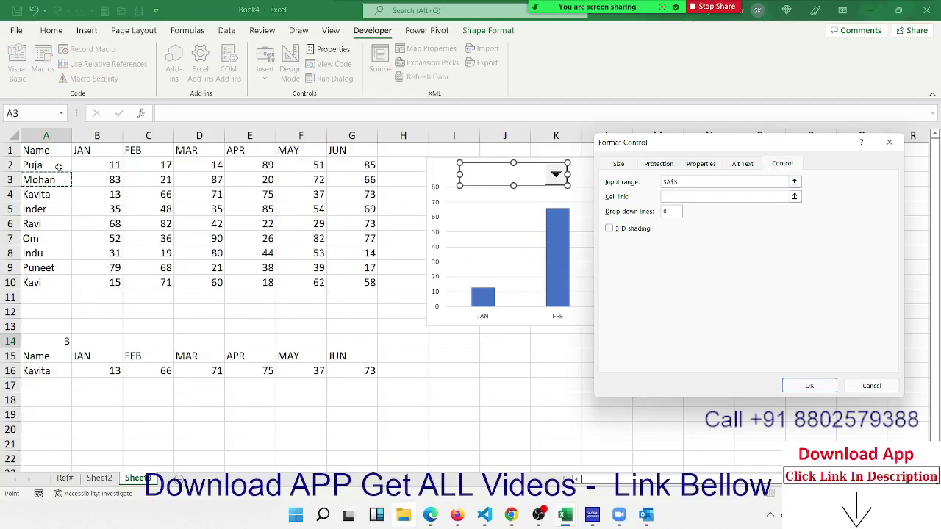
left_click(57, 167)
left_click_drag(59, 167, 52, 282)
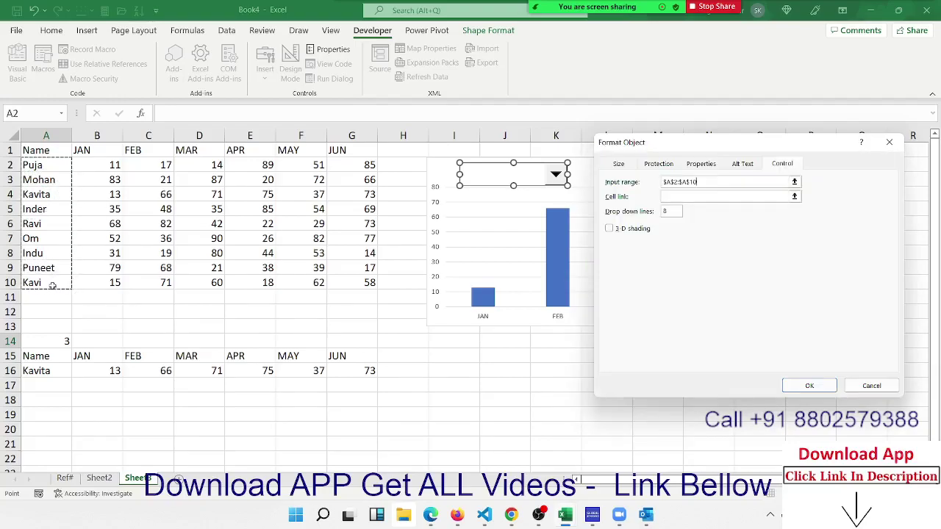
left_click(670, 197)
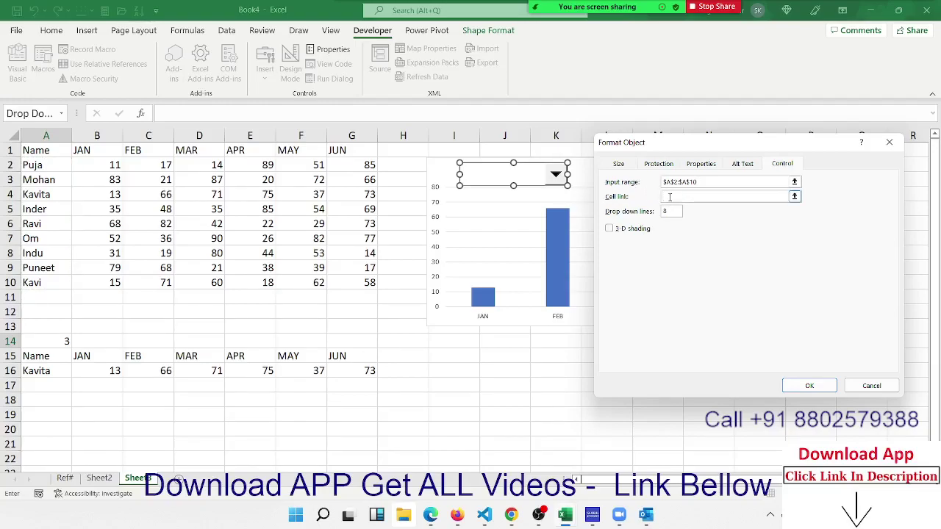
left_click(58, 338)
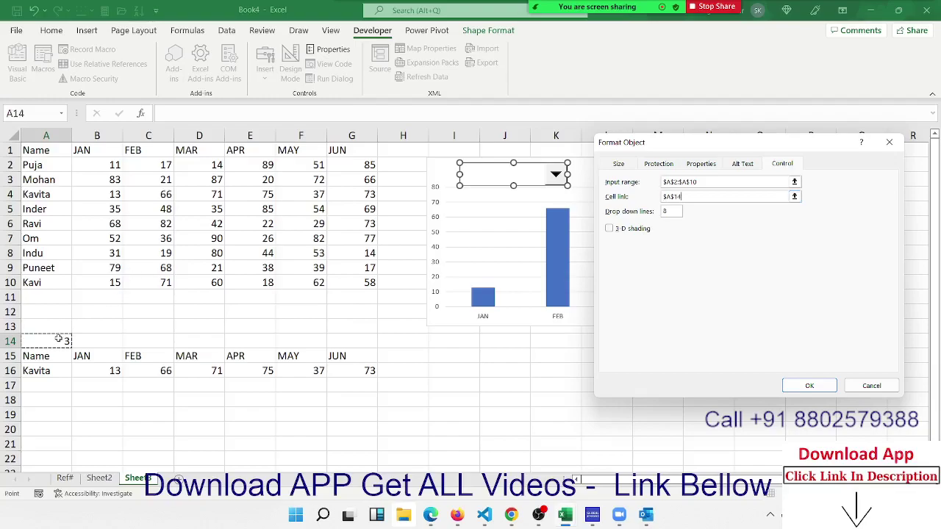
left_click(635, 232)
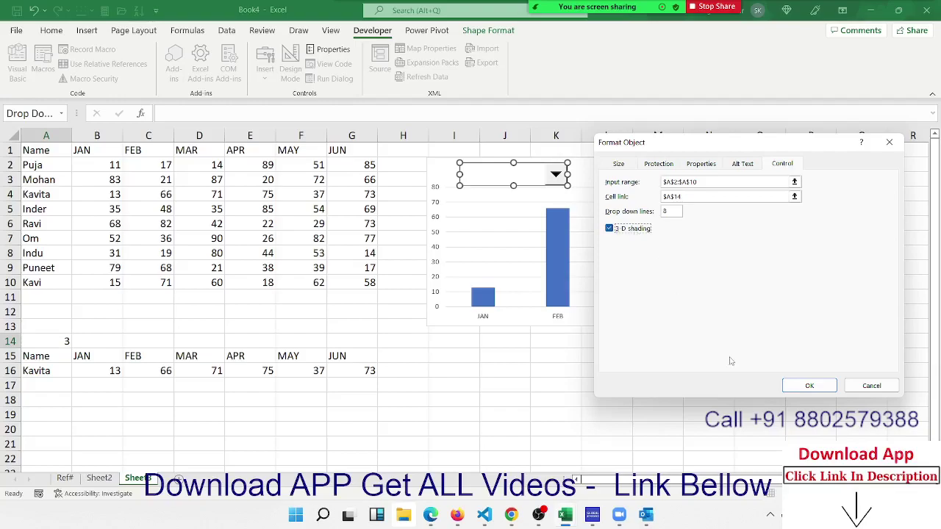
Confirm the dropdown settings, choose Puja, and check A14's index and A16's OFFSET formula
left_click(807, 385)
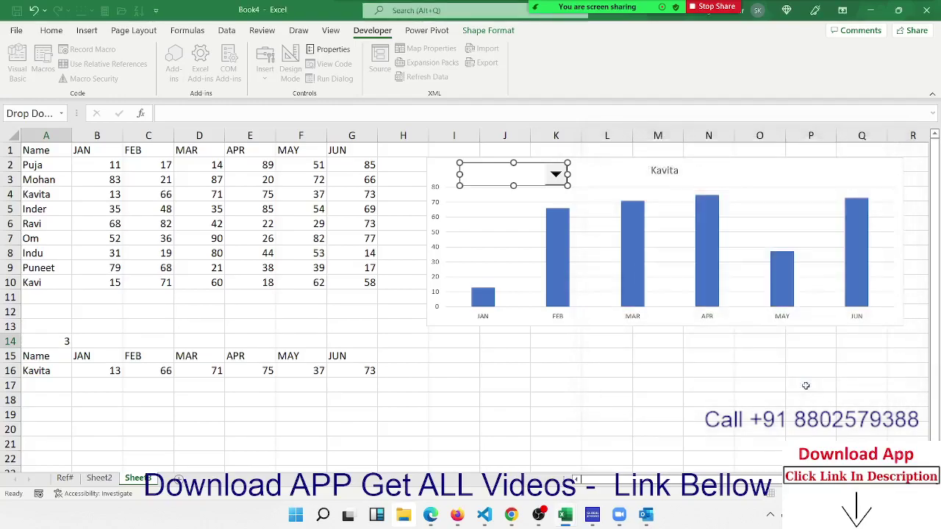
left_click(625, 383)
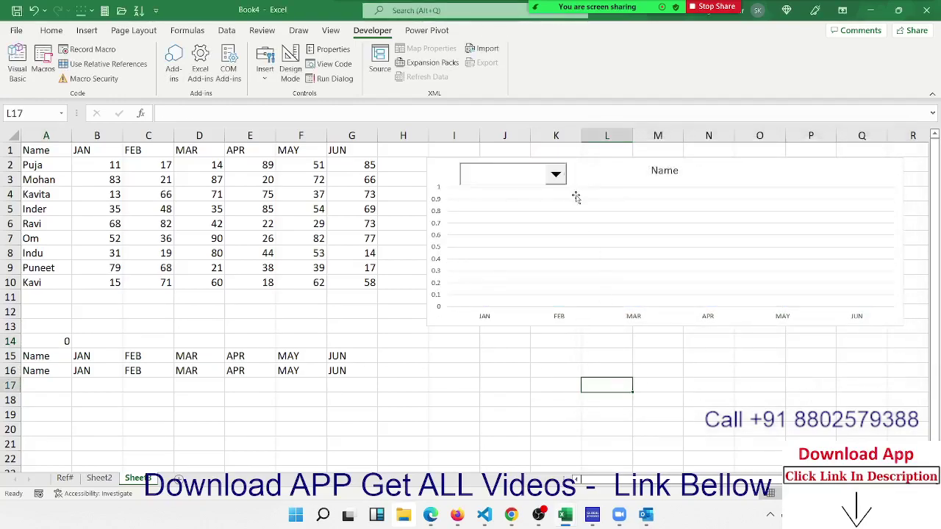
left_click(558, 176)
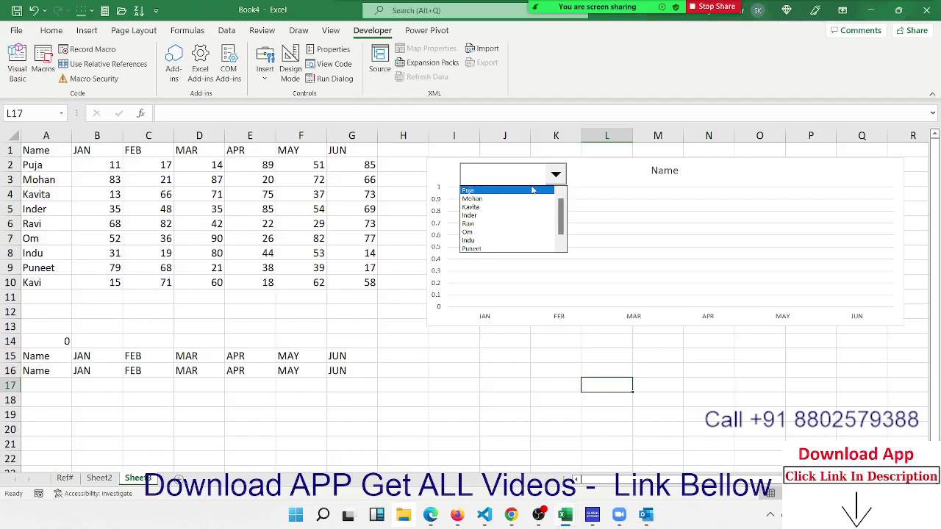
left_click(533, 190)
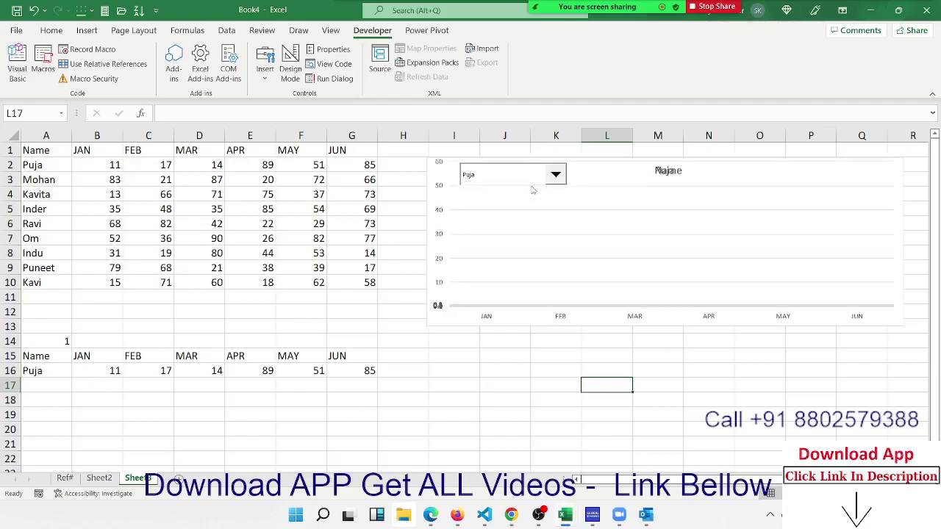
left_click(60, 343)
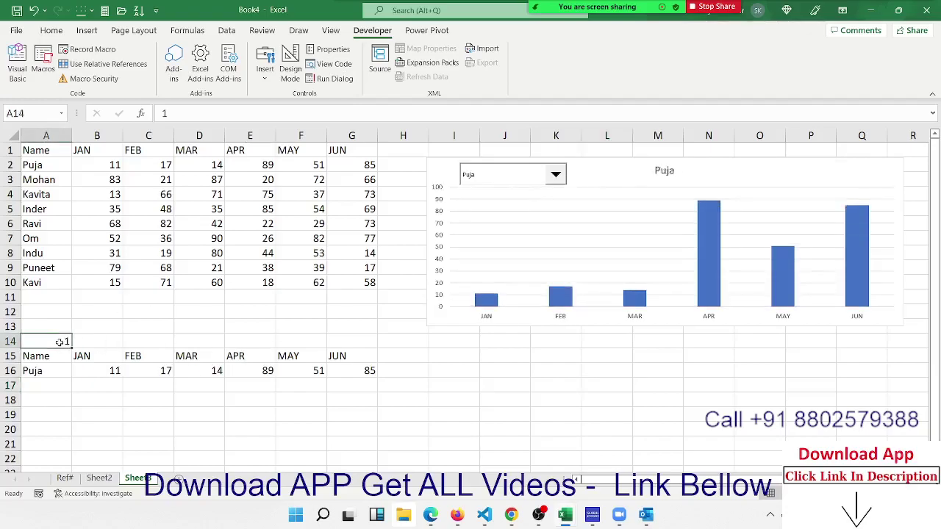
left_click(59, 371)
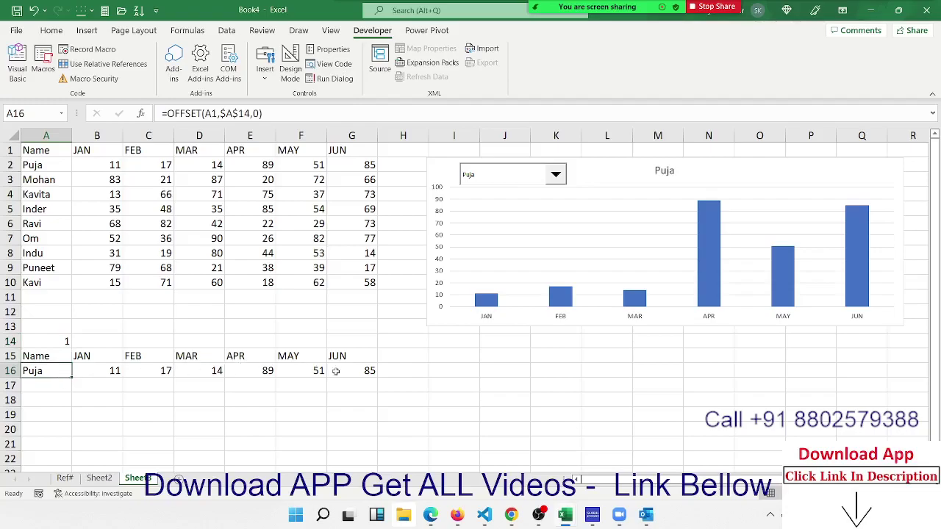
Switch the dropdown through Mohan, Kavita and Inder, then inspect the OFFSET formulas in G16 and F16
left_click(556, 176)
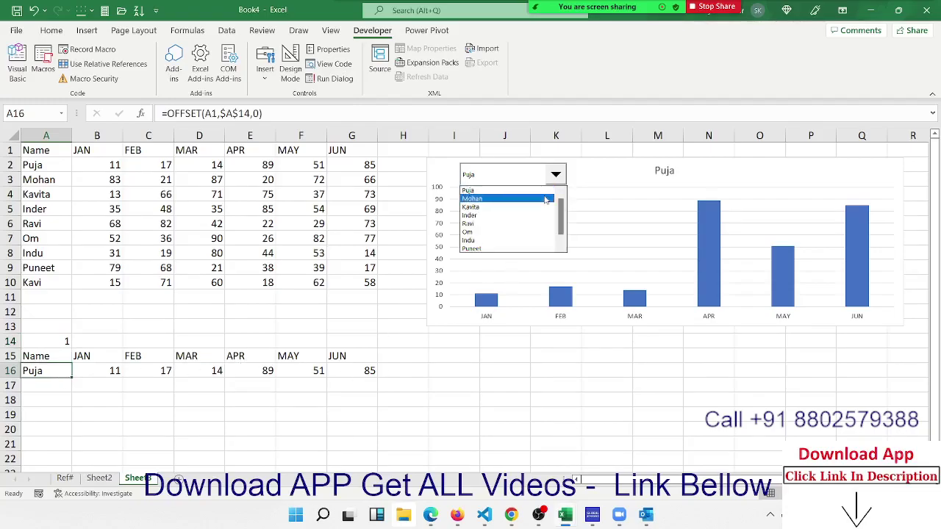
left_click(546, 200)
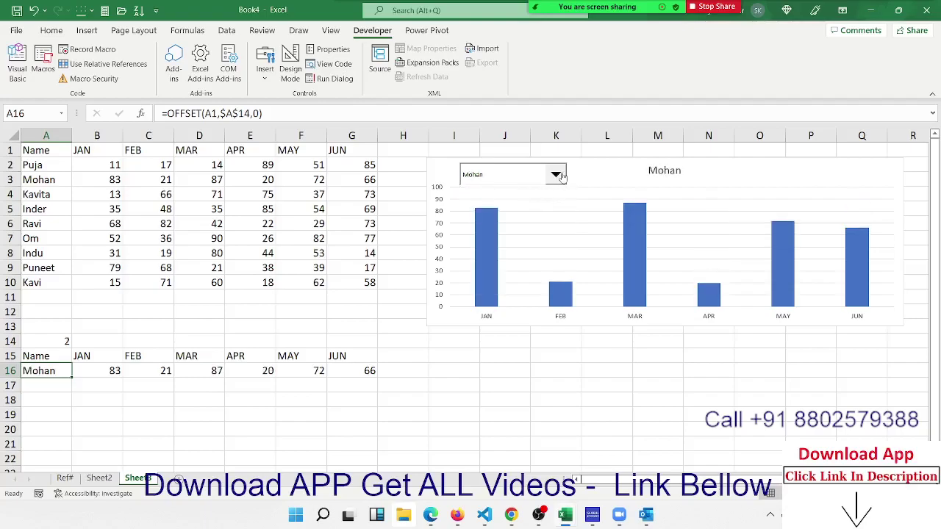
left_click(561, 177)
left_click(548, 198)
left_click(557, 180)
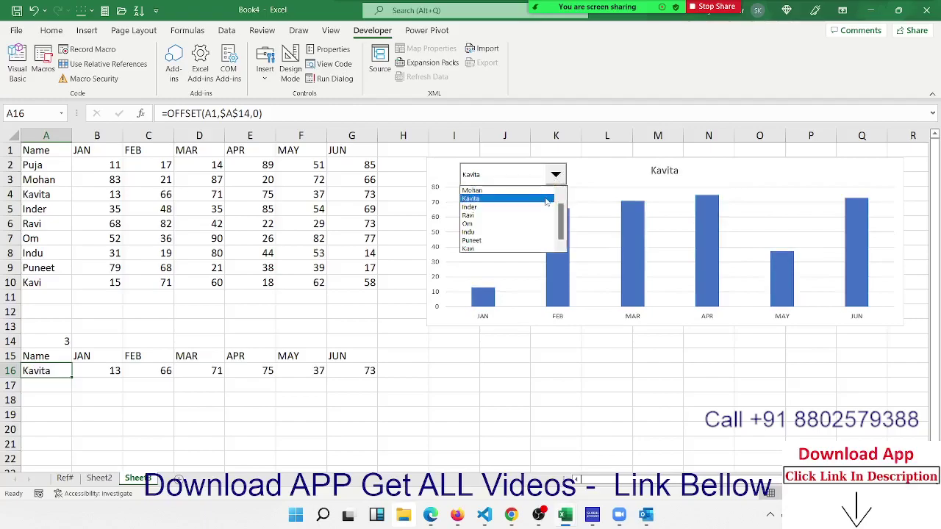
left_click(545, 208)
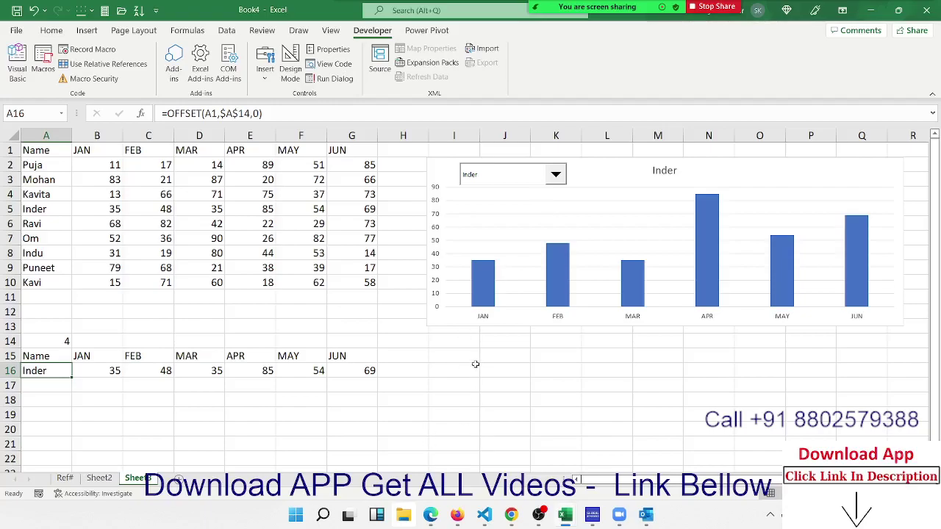
left_click(374, 375)
left_click(319, 372)
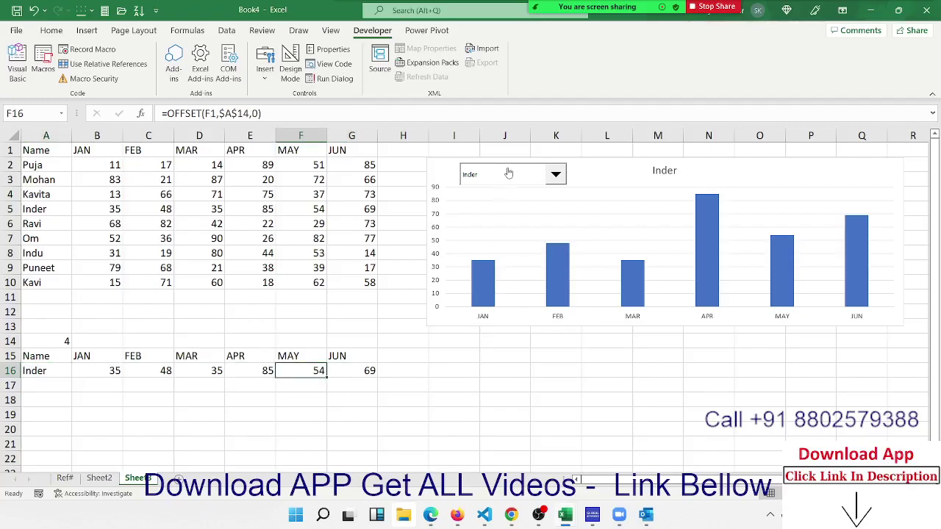
Copy the Name and JAN columns from the sales table
left_click(31, 154)
key("ctrl+shift+Right")
key("ctrl+shift+Down")
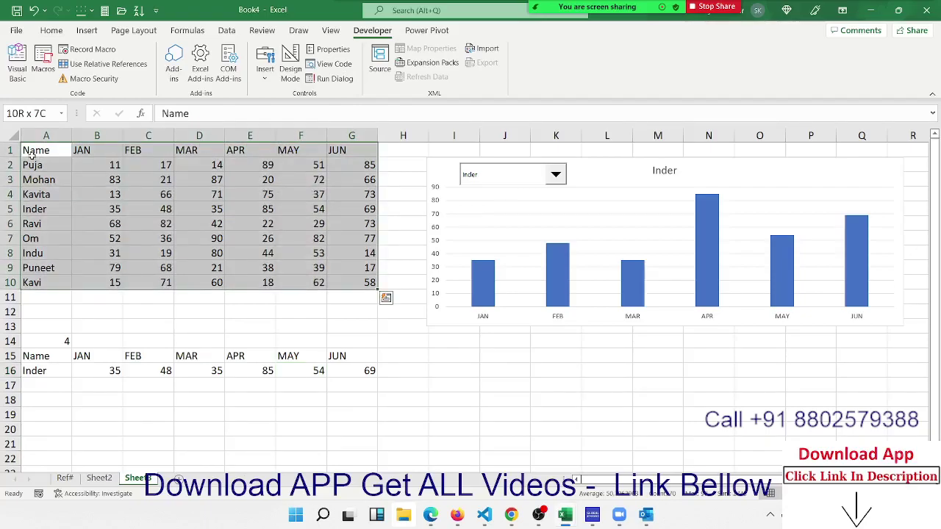
key("ctrl+shift+Left")
key("shift+Right")
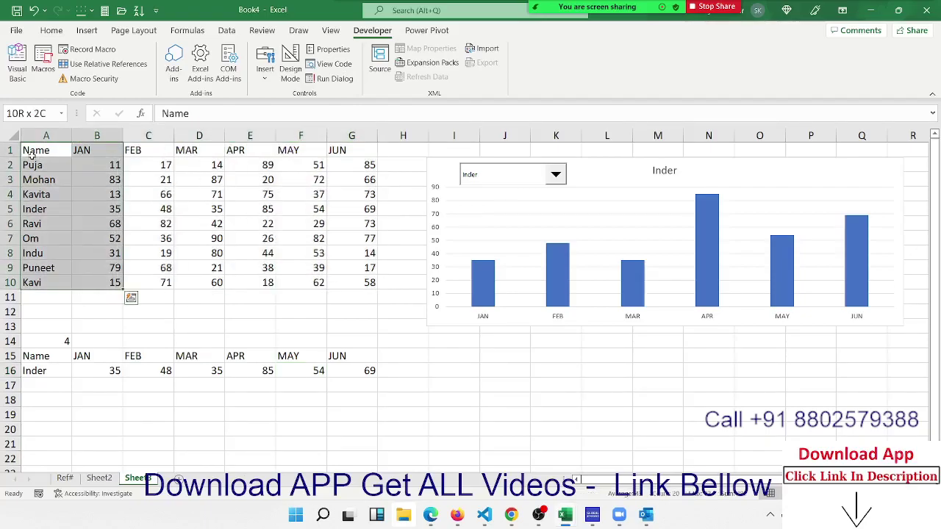
key("ctrl+c")
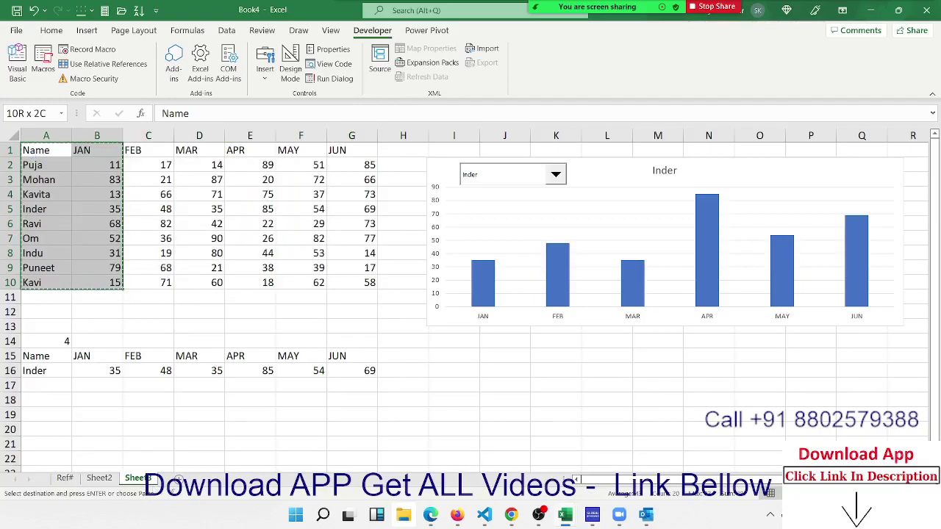
On a new sheet, add a Month header and fill JAN through JUN down column A
left_click(179, 479)
type("Mo")
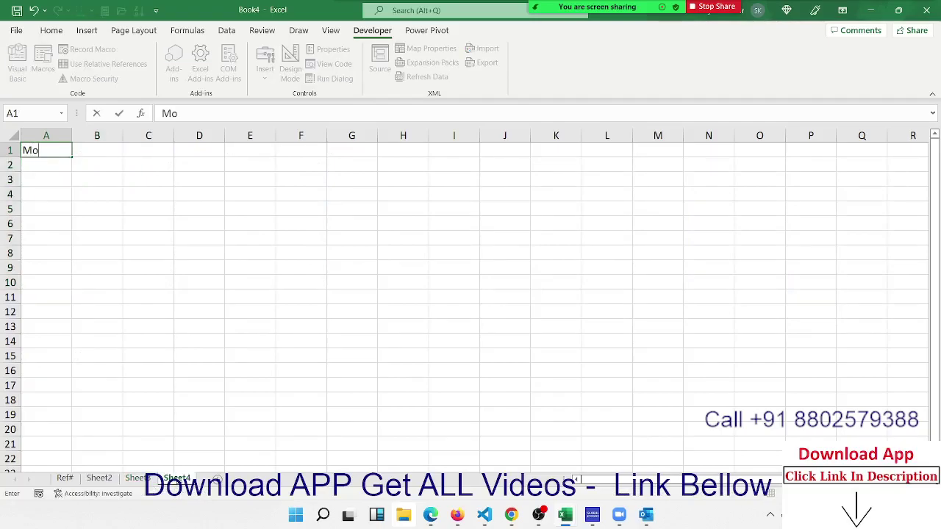
type("nth")
key("Return")
type("J")
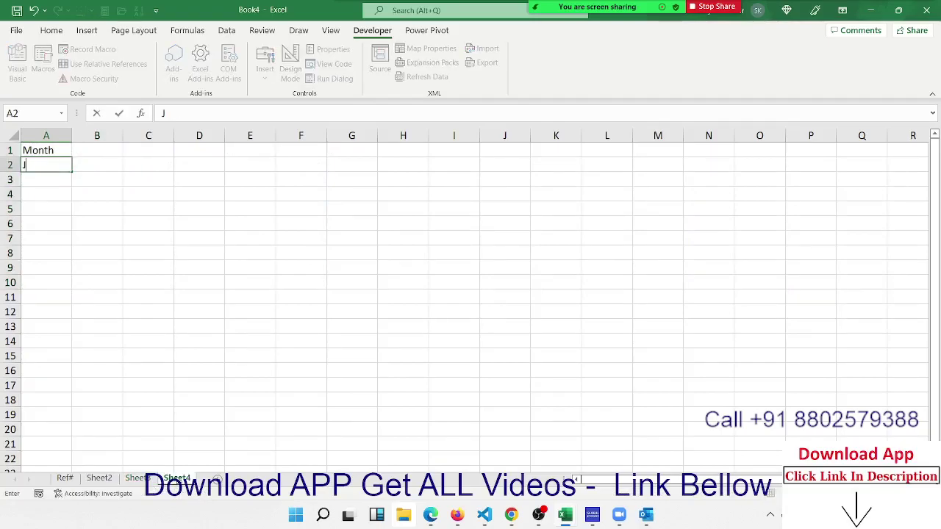
type("AN")
key("Return")
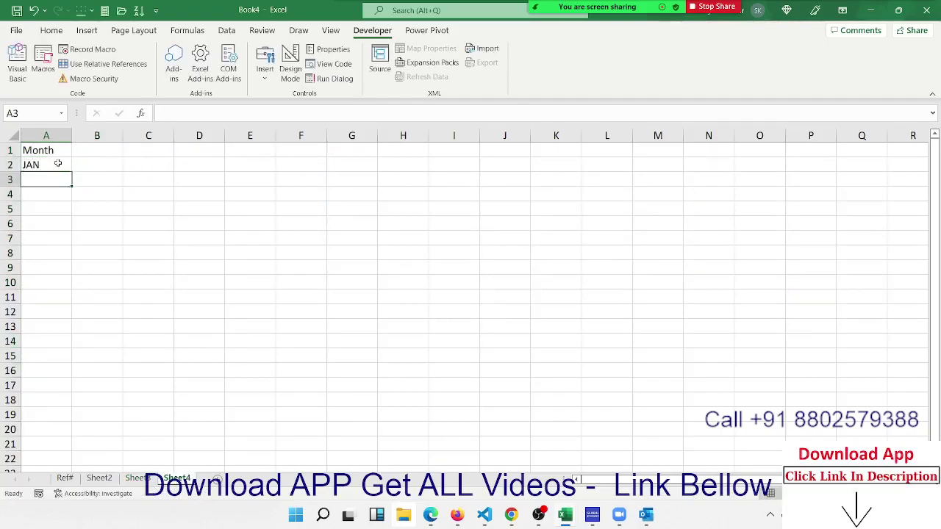
left_click(58, 163)
mouse_move(70, 175)
left_mouse_down()
mouse_move(71, 271)
mouse_move(76, 256)
left_mouse_up()
left_click(77, 255)
left_click(62, 256)
key("Delete")
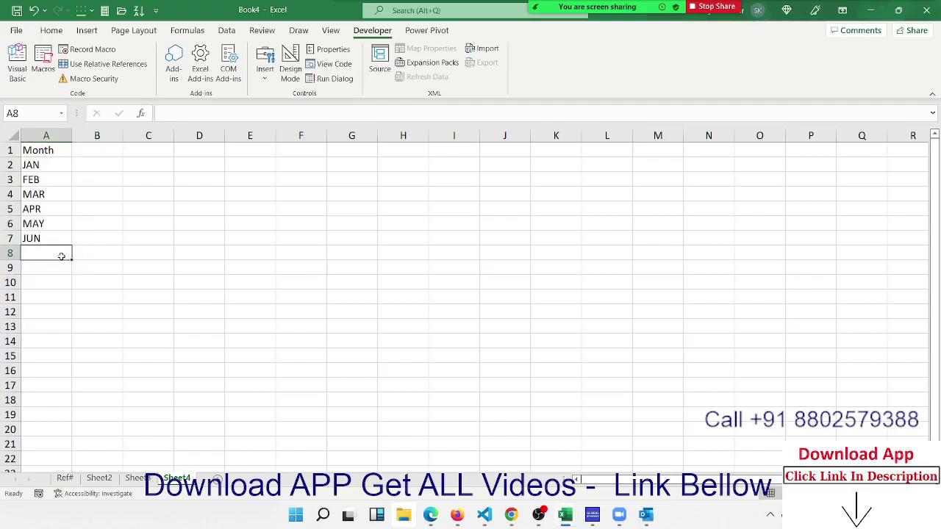
Add a Sales header in B1 with values 85, 36, 85, 52, 65 and 25
key("ctrl+Up")
key("ctrl+Up")
key("Right")
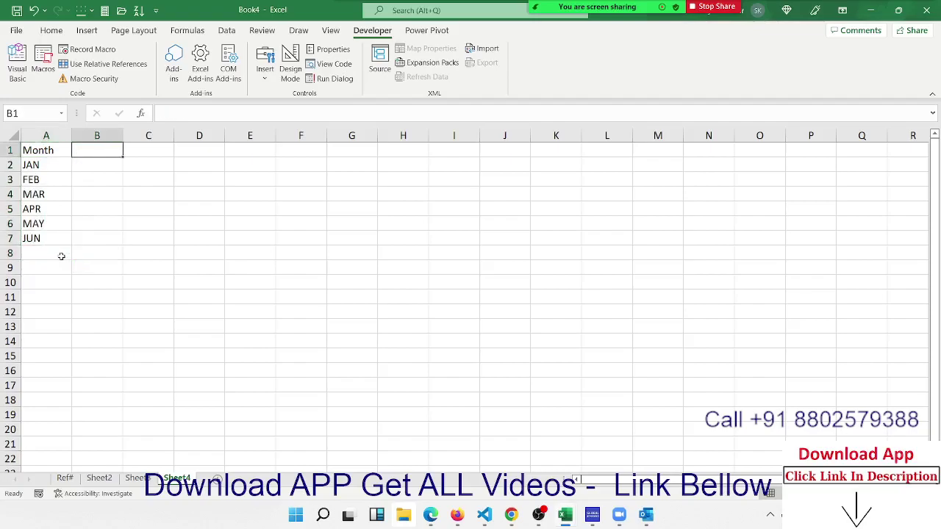
type("SAles")
key("Return")
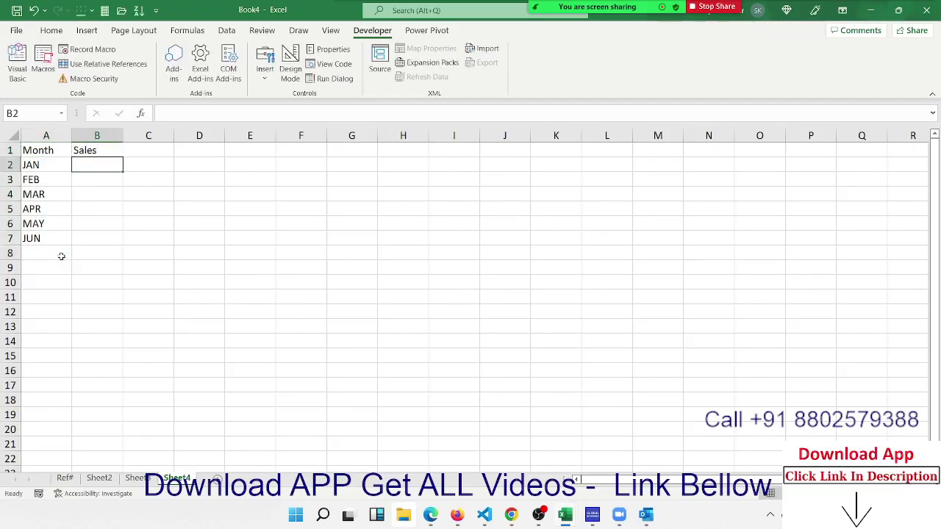
type("85")
key("Return")
type("36")
key("Return")
type("8")
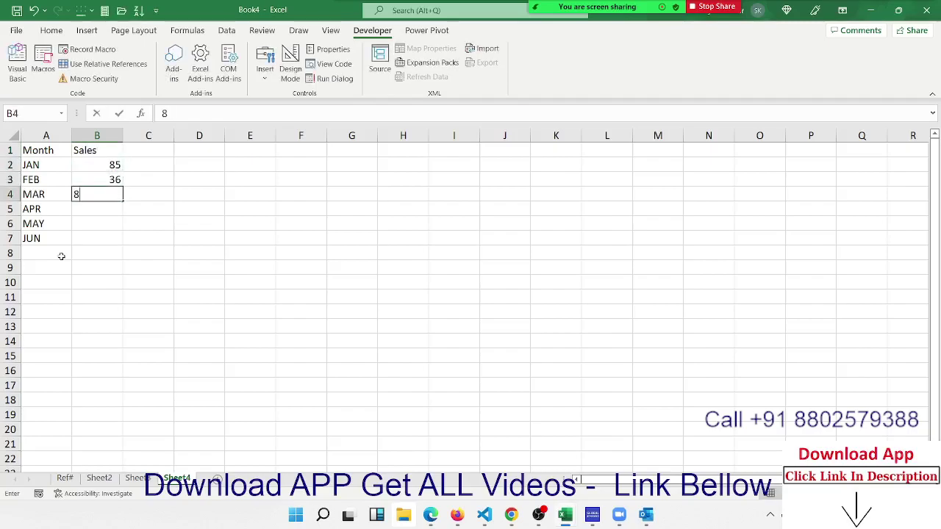
type("5")
key("Return")
type("52")
key("Return")
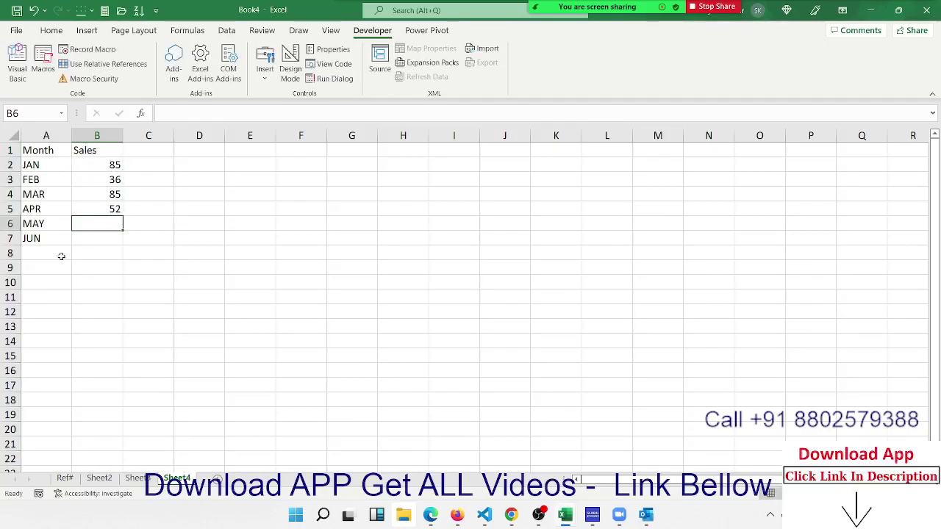
type("65")
key("Return")
type("25")
key("Return")
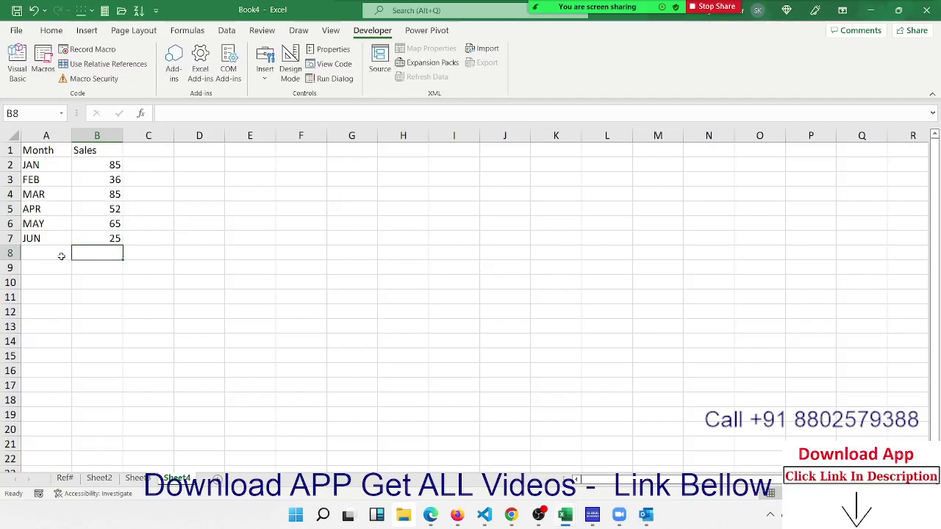
Select the whole Month and Sales table, A1:B7
key("Up")
key("ctrl+Home")
key("shift+Right")
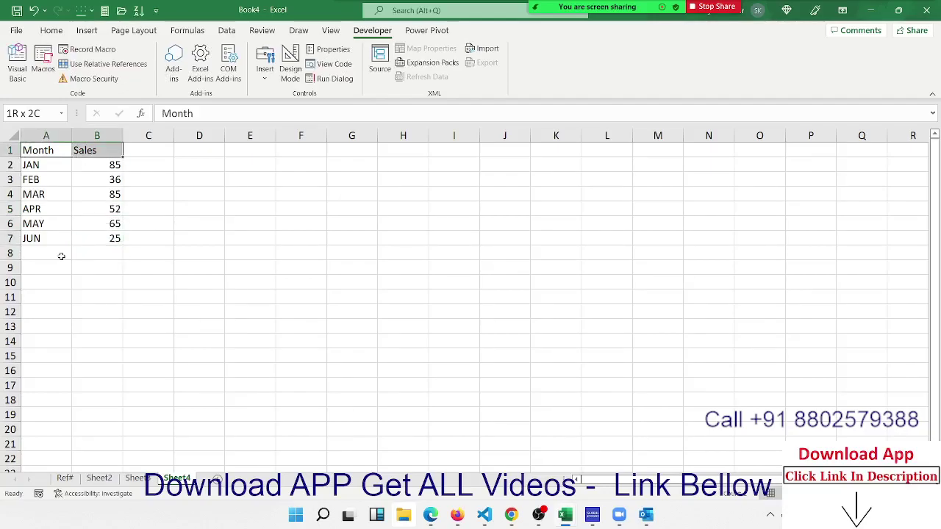
key("ctrl+shift+Down")
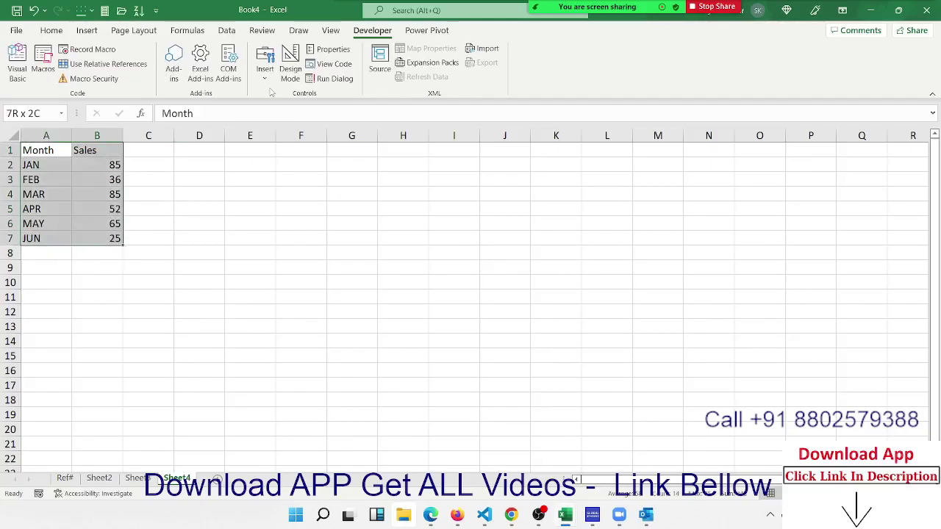
Insert a 2-D clustered column chart of the sales and place it, widened, beside the table
left_click(85, 30)
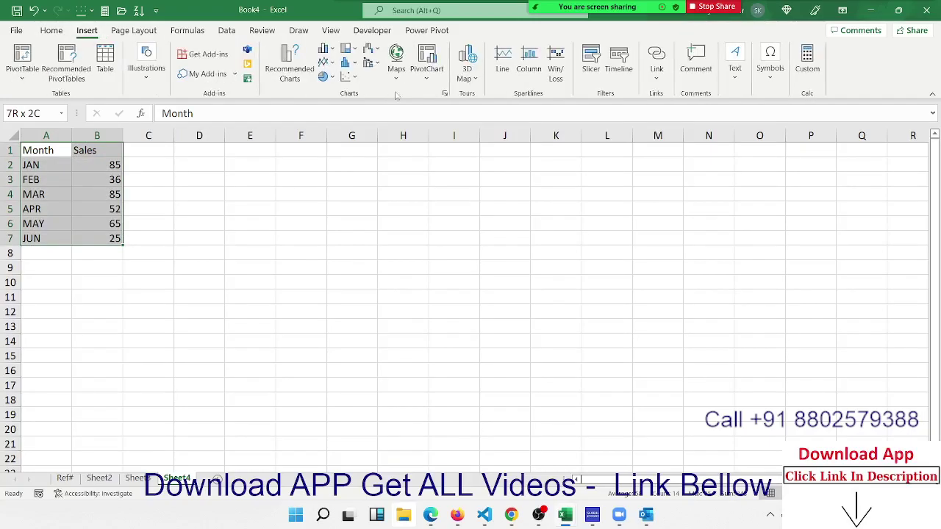
left_click(333, 52)
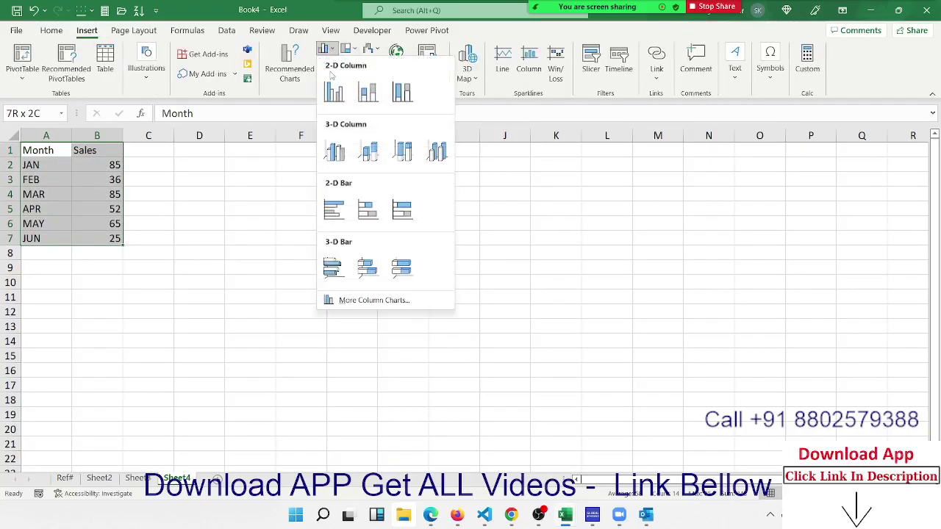
left_click(332, 93)
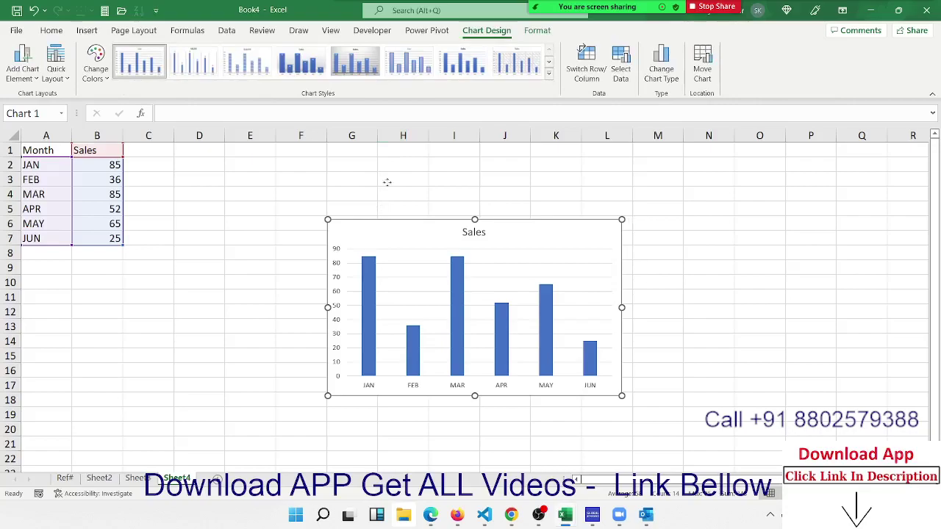
left_click_drag(378, 234, 381, 175)
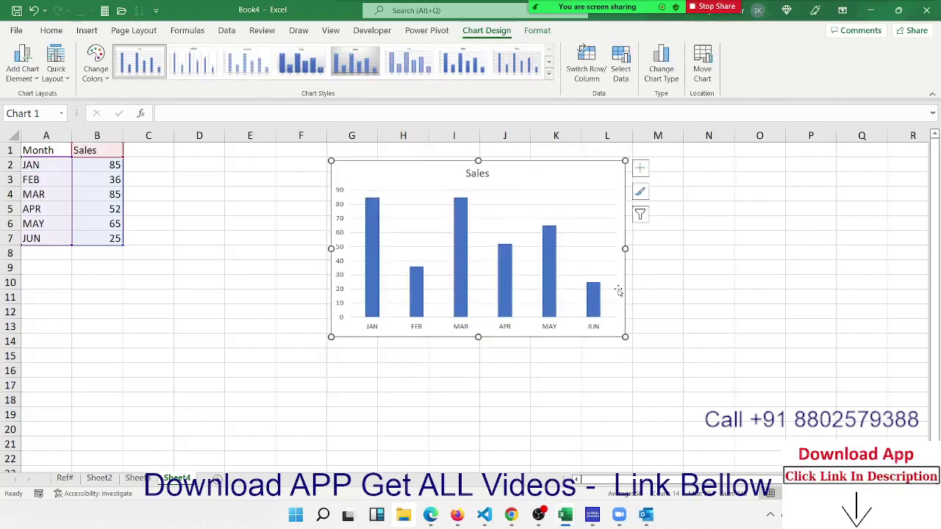
left_click_drag(625, 339, 731, 333)
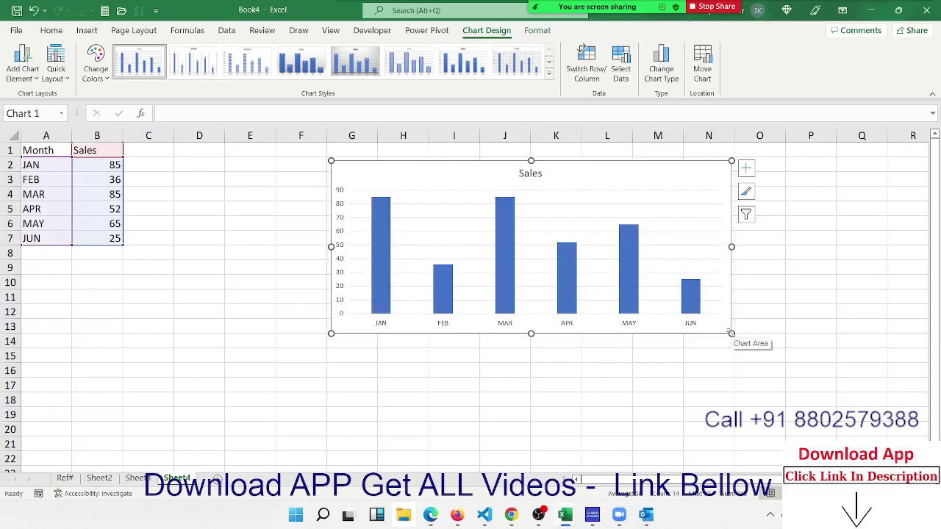
left_click(64, 255)
Add a jul row in A8 with sales of 50
type("jul")
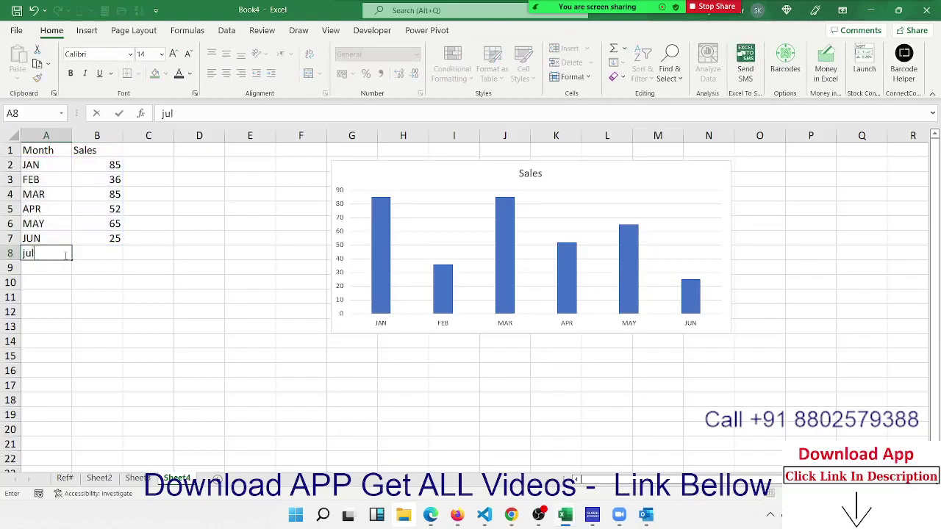
key("Right")
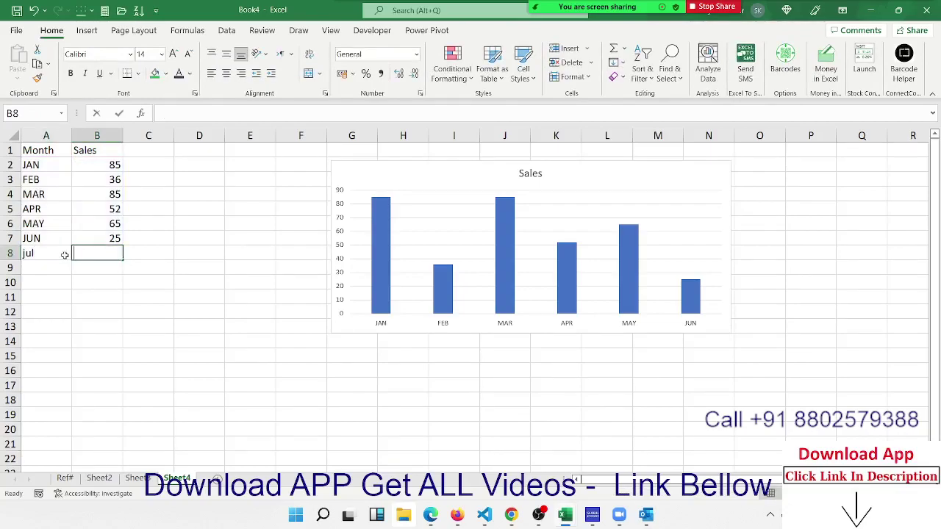
type("50")
key("Return")
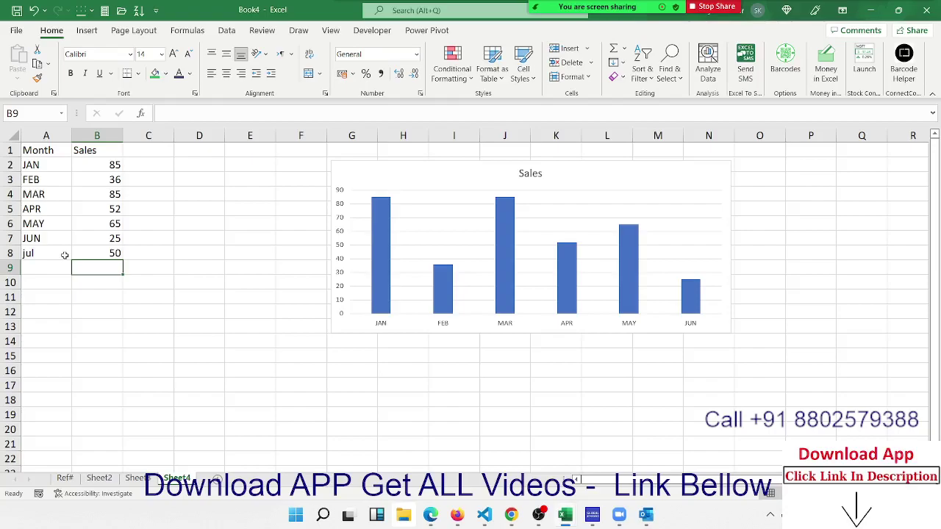
Extend the chart's source range down past row 8 so jul gets a bar
left_click(353, 322)
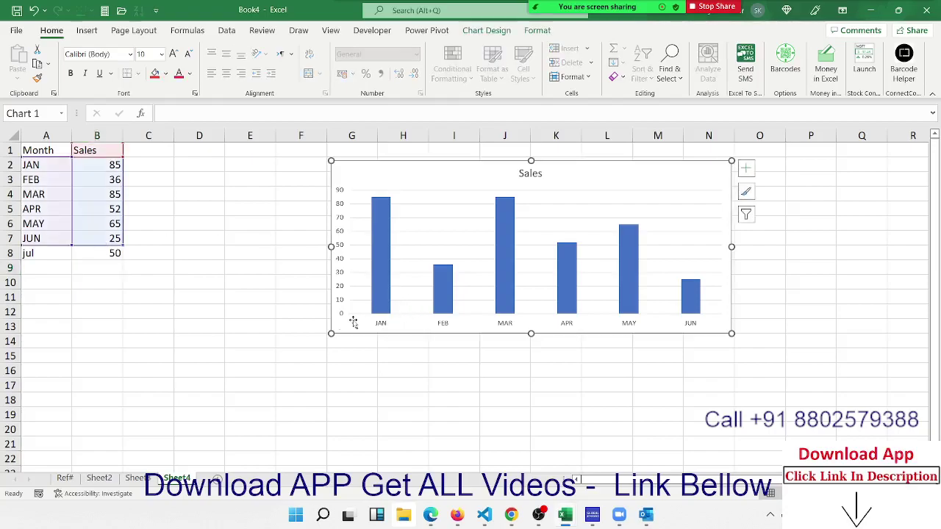
left_click_drag(124, 245, 125, 255)
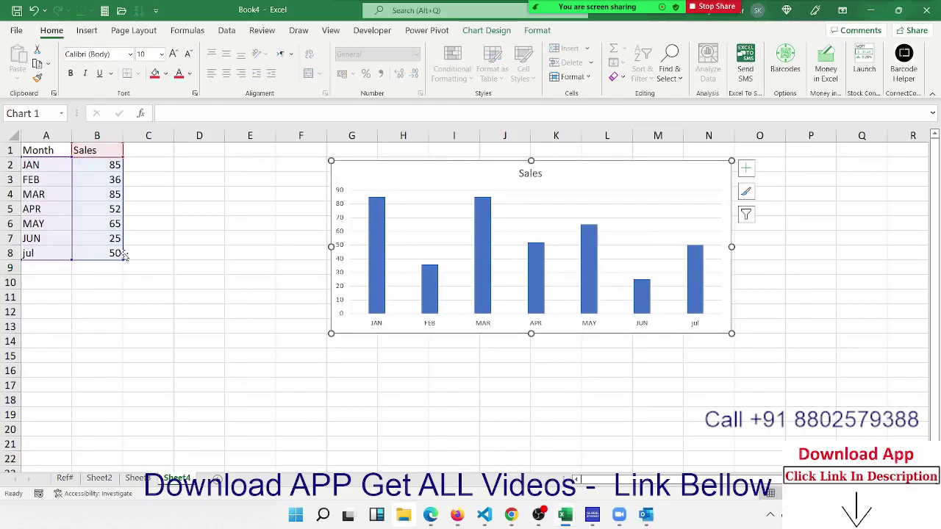
mouse_move(125, 255)
left_mouse_down()
mouse_move(133, 359)
mouse_move(135, 338)
left_mouse_up()
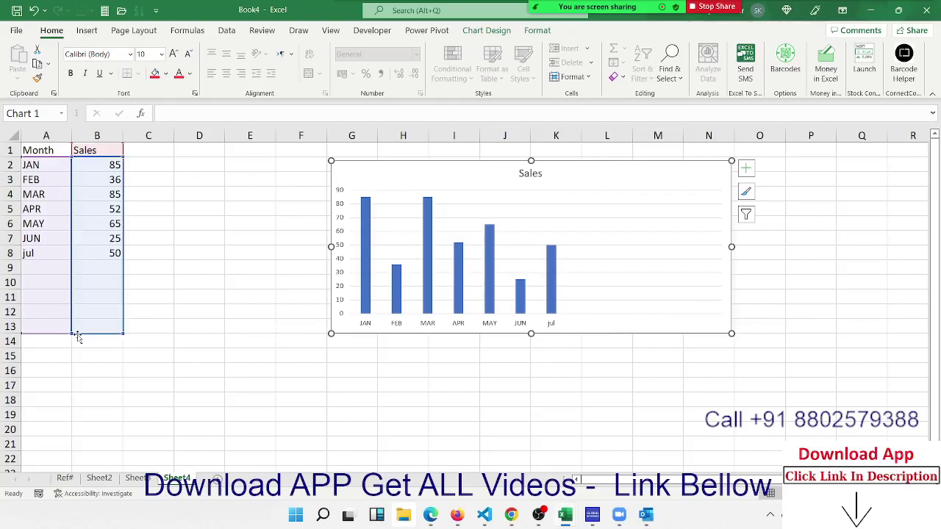
left_click(155, 312)
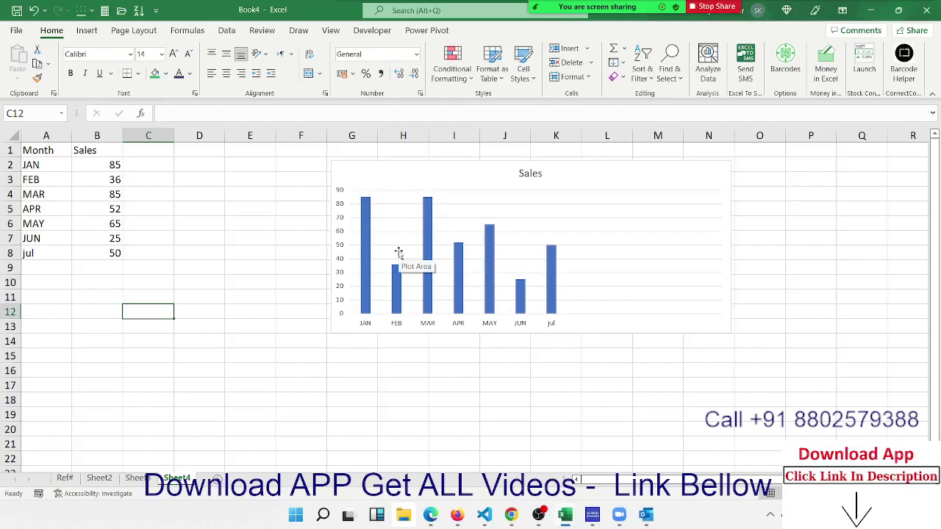
Enter =OFFSET(A1,1,0,COUNTA(A:A)-1,1) in C12, accepting Excel's suggested correction
type("=")
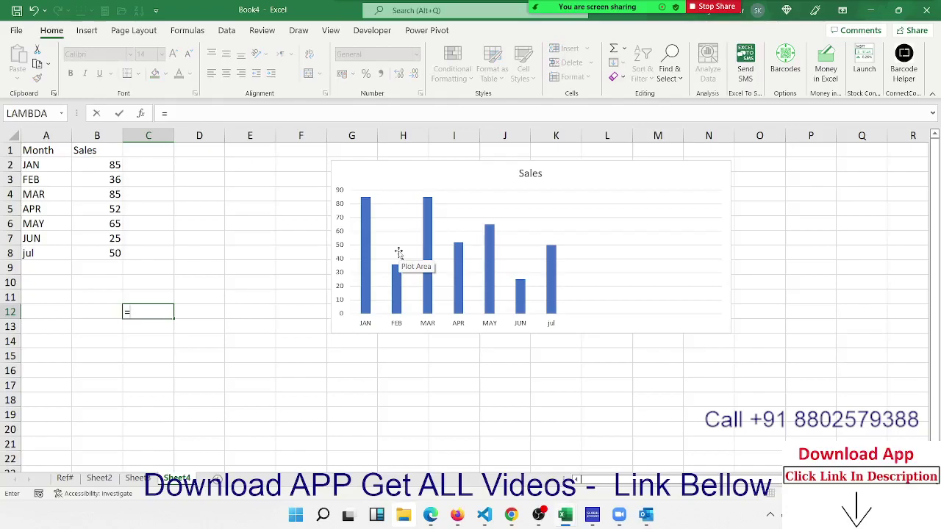
type("of")
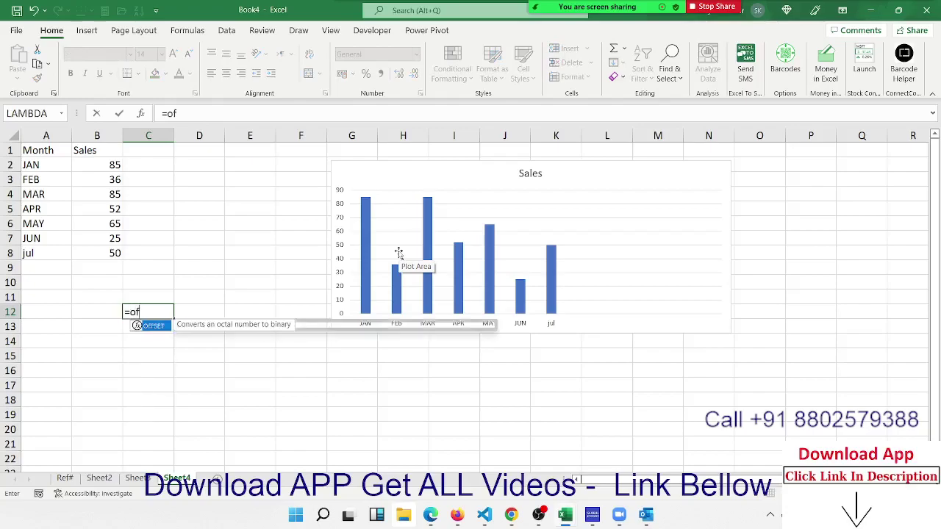
type("f")
key("Tab")
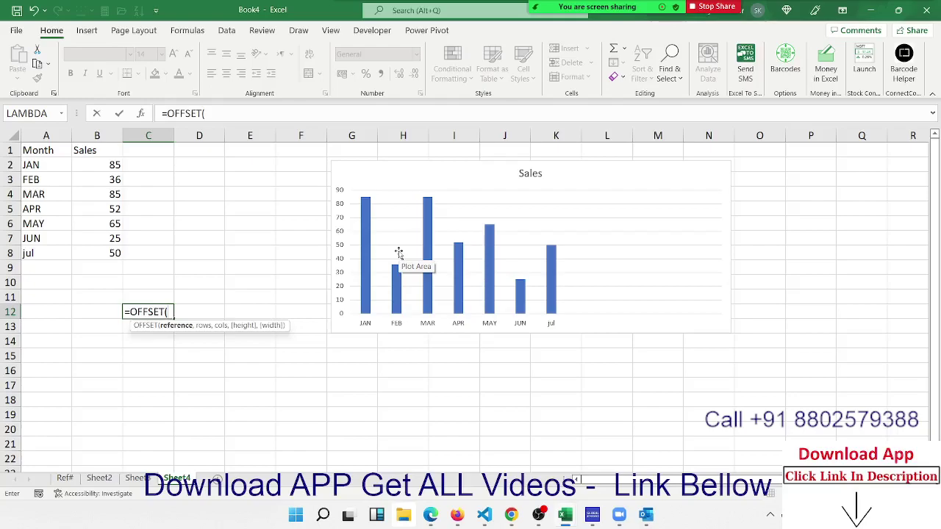
left_click(37, 150)
type(",")
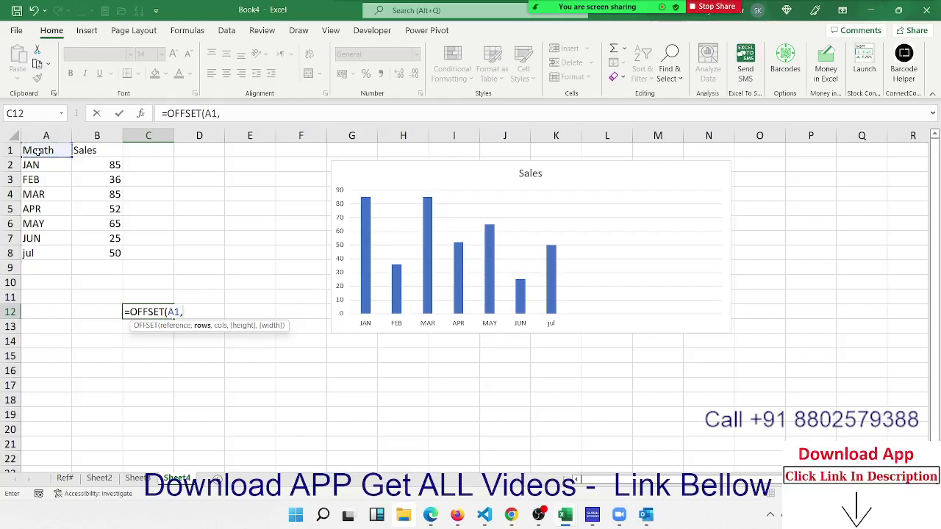
type("1")
type(",0,")
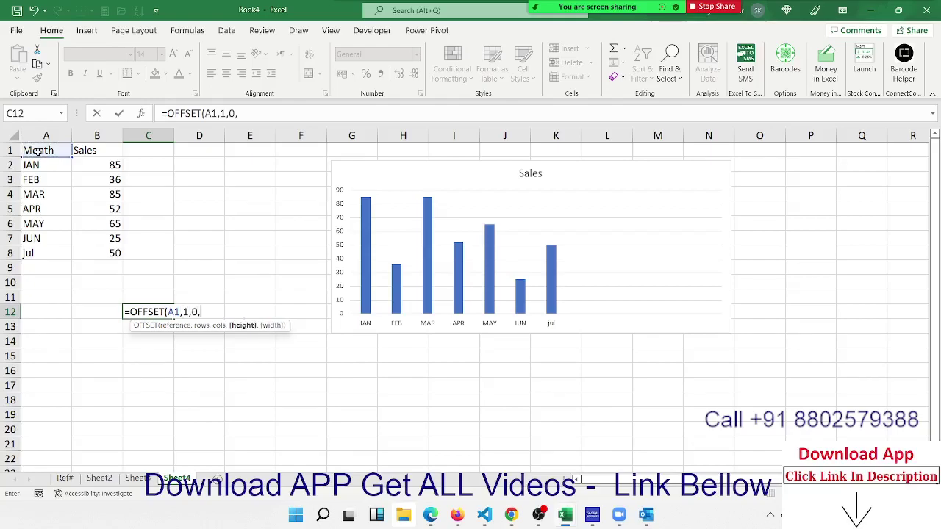
type("cou")
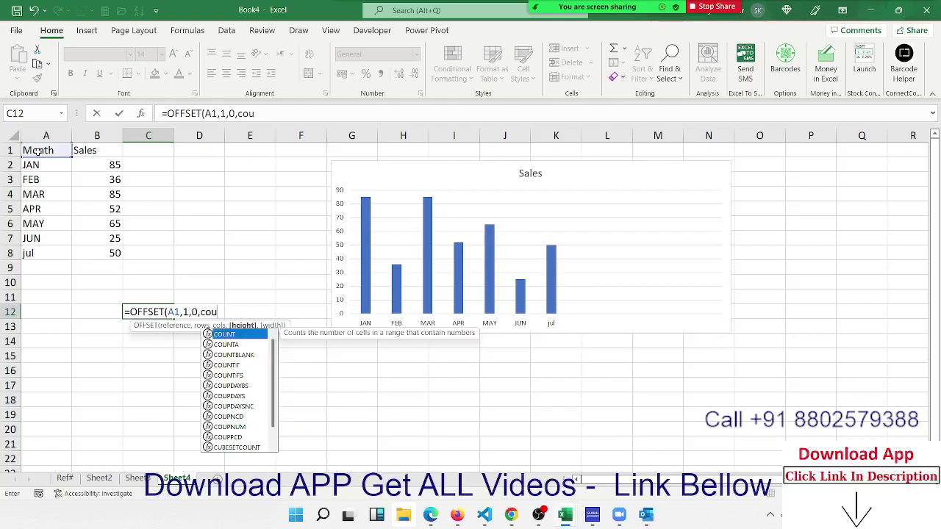
key("Down")
key("Tab")
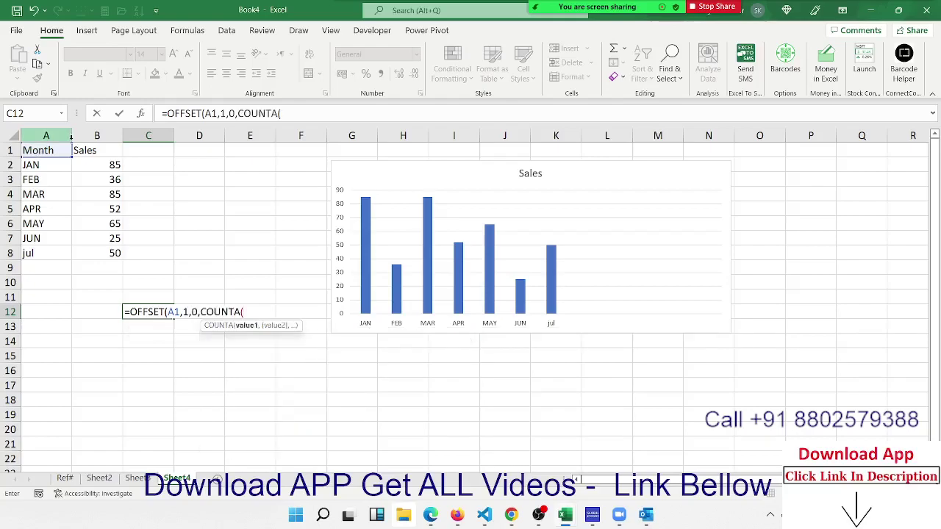
left_click(59, 136)
type(")")
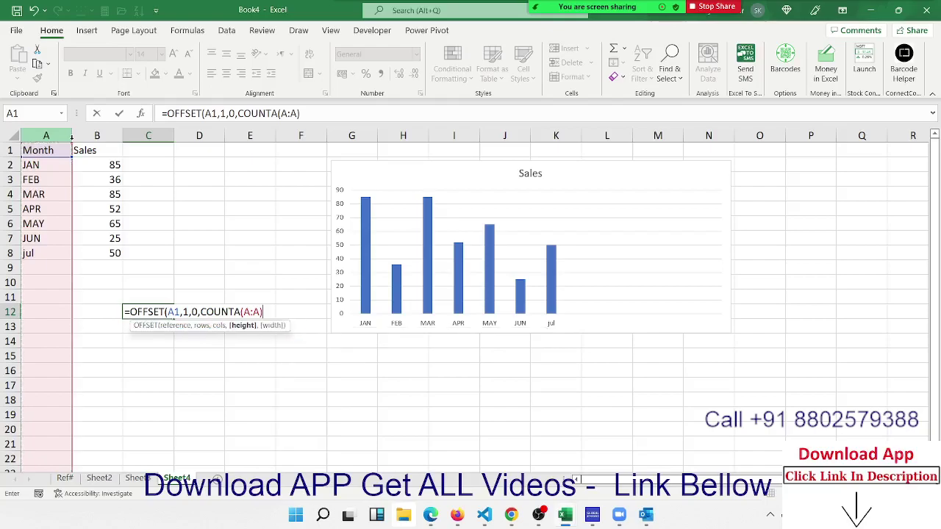
type("-1")
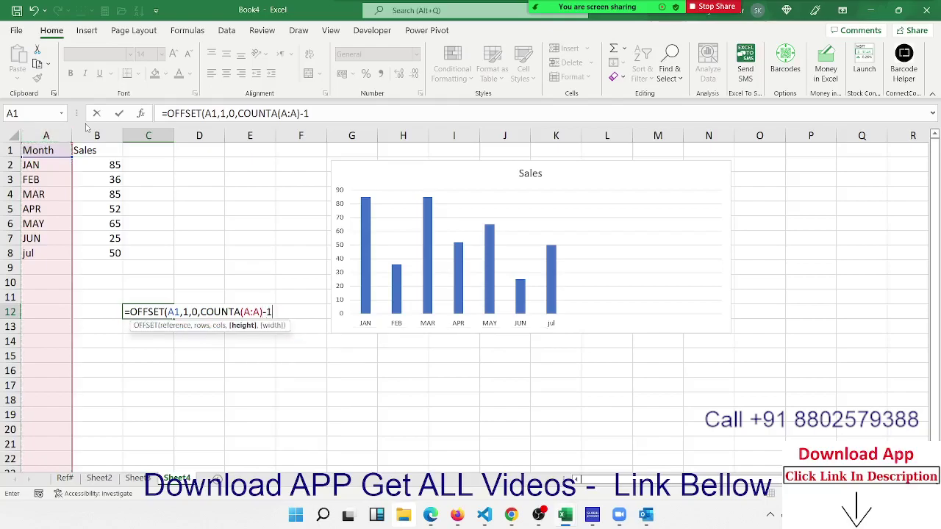
type(",")
type("1")
key("Return")
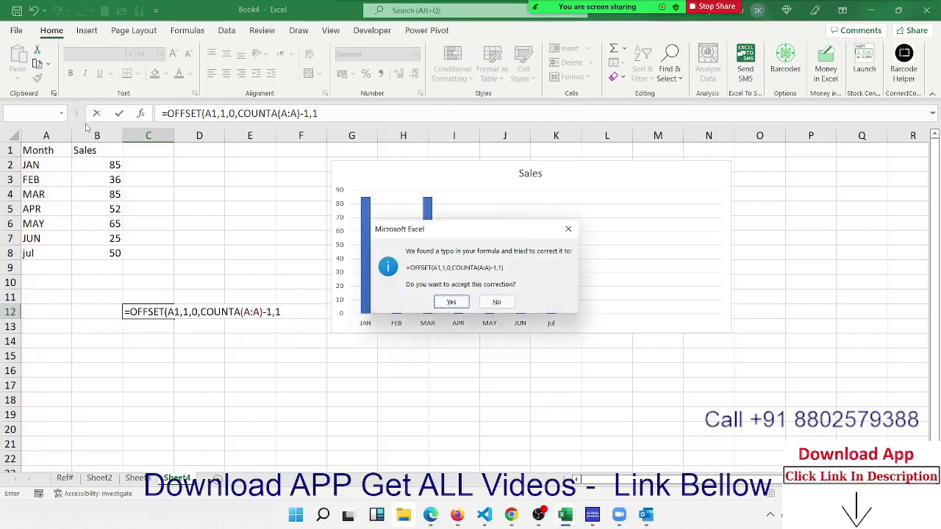
key("Return")
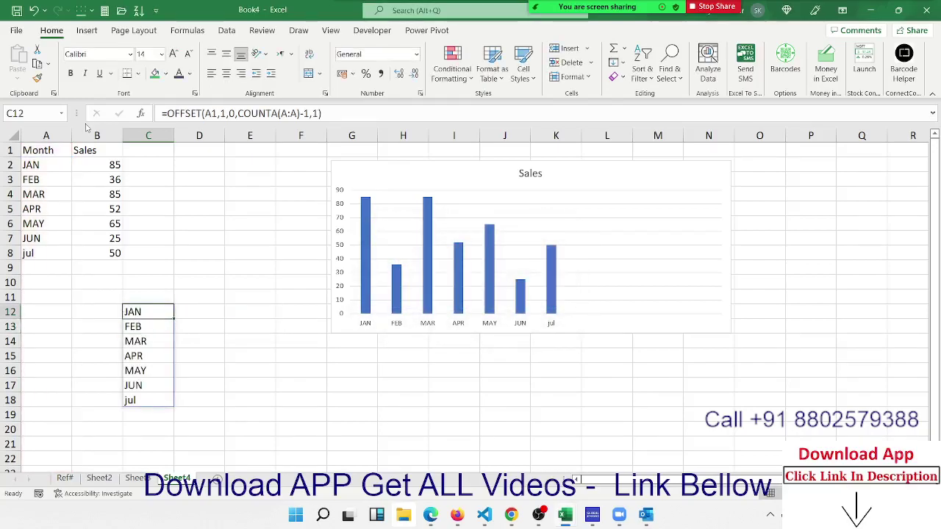
Wrap C12's formula in SUM so it reads =SUM(OFFSET(A1,1,0,COUNTA(A:A)-1,1))
left_click(166, 113)
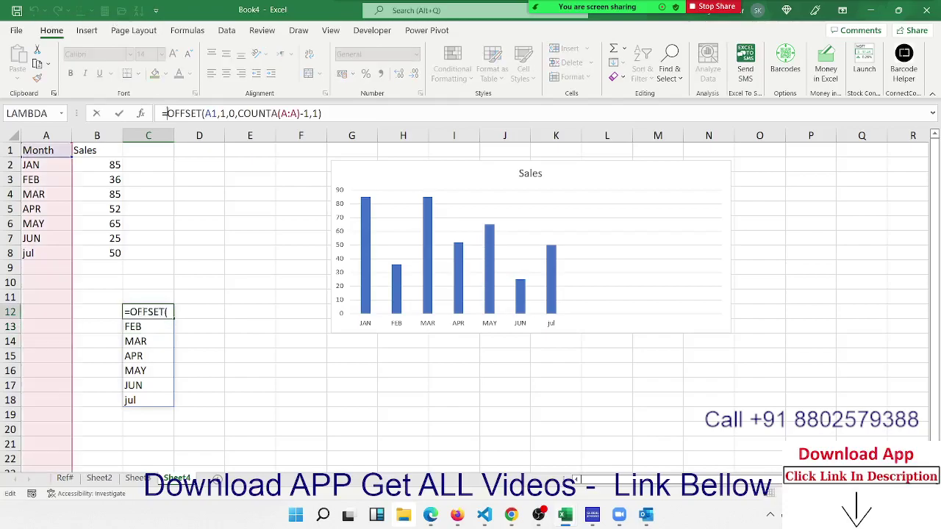
type("SUM(")
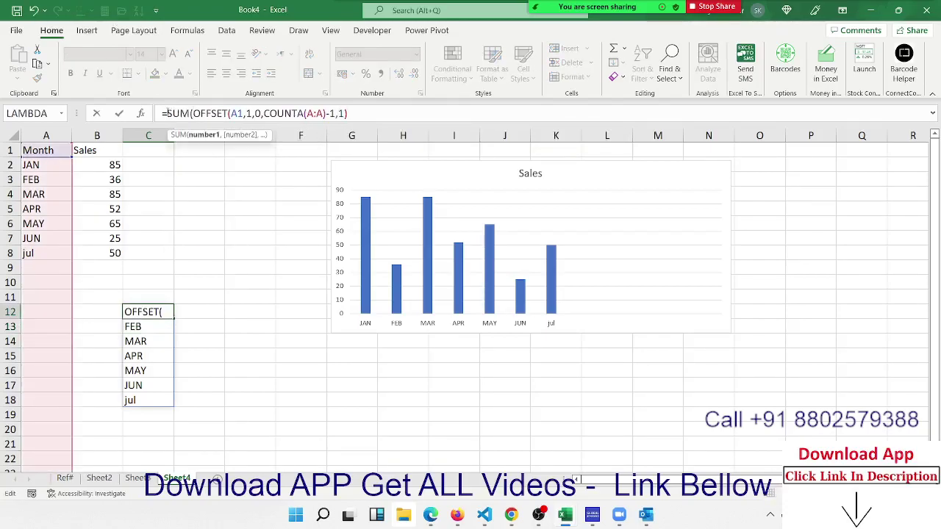
key("Return")
key("Return")
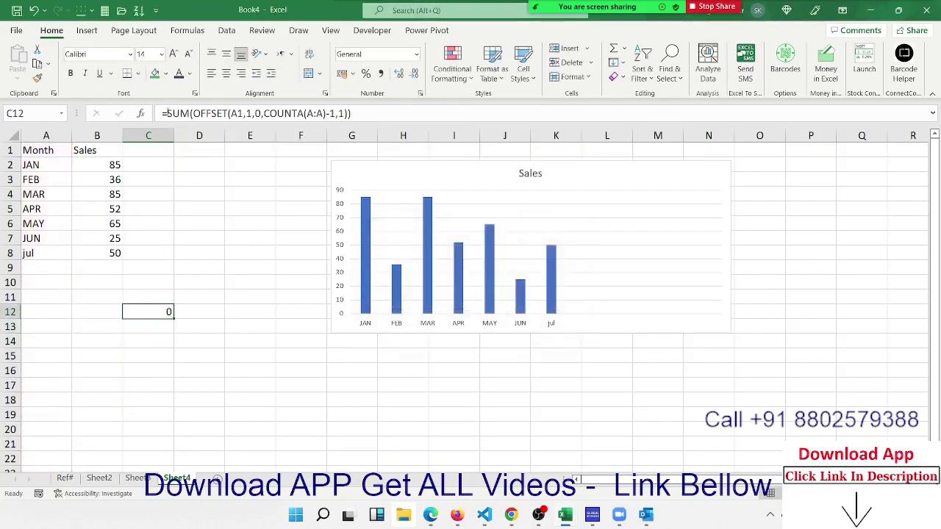
left_click(192, 33)
Evaluate C12's formula step by step until COUNTA(A:A)-1 resolves to 7, then close it
left_click(553, 78)
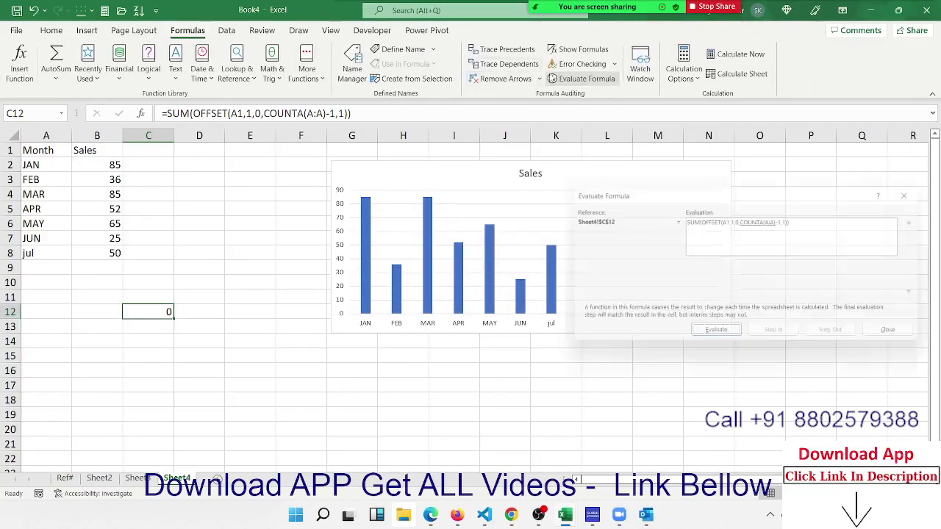
left_click(726, 340)
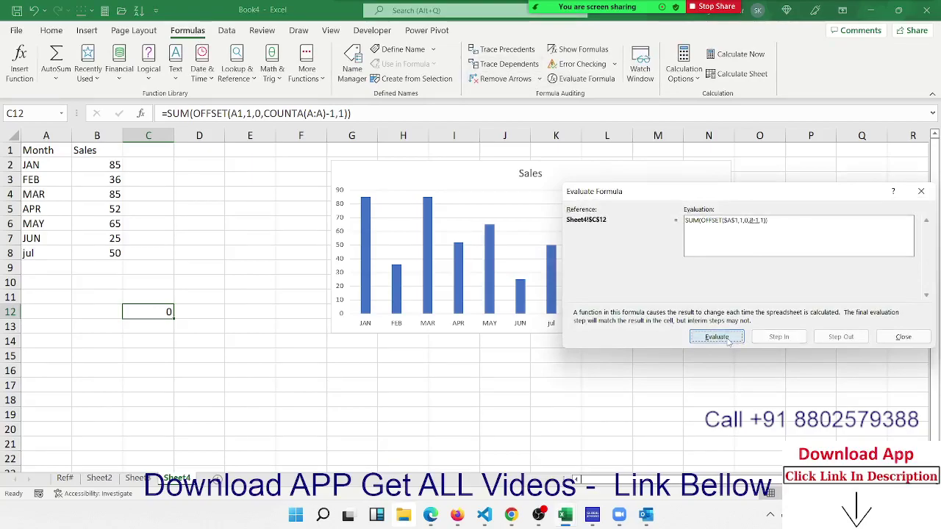
left_click(727, 340)
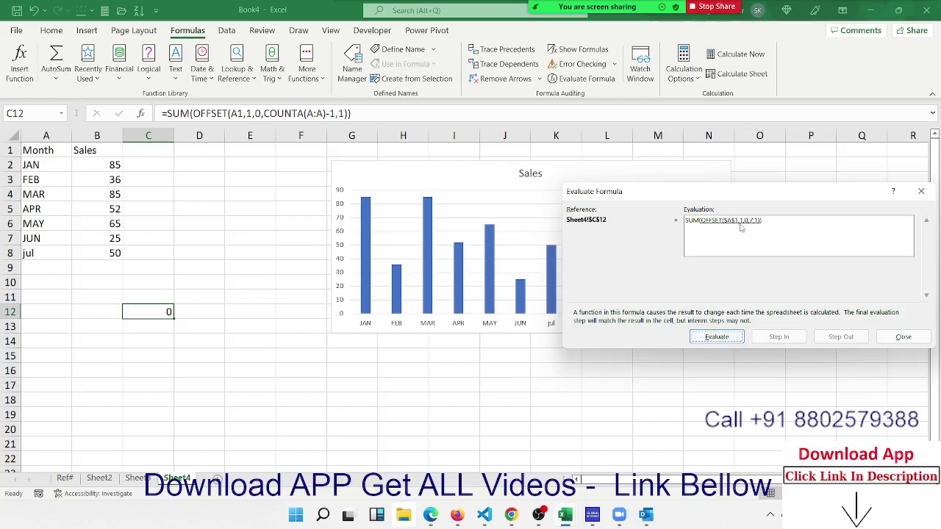
left_click(702, 337)
key("Escape")
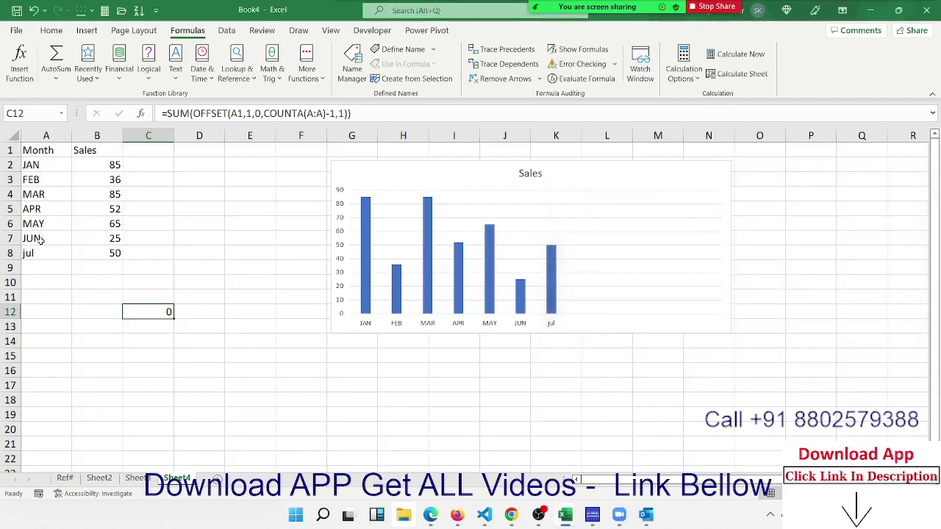
left_click(366, 225)
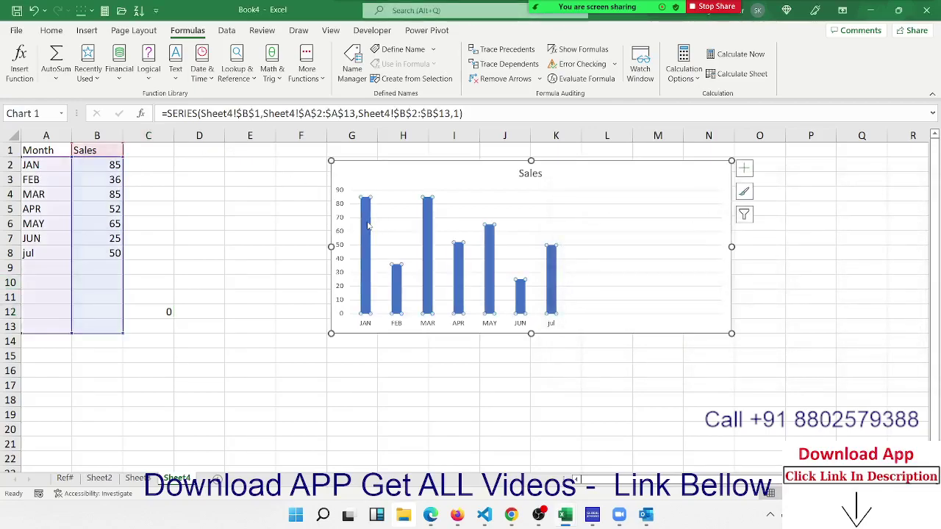
left_click(320, 113)
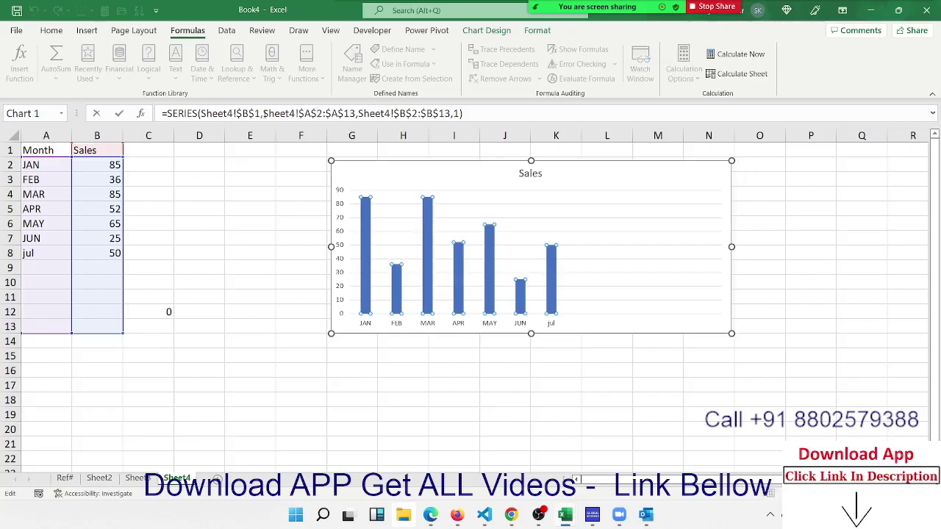
left_click_drag(263, 113, 357, 113)
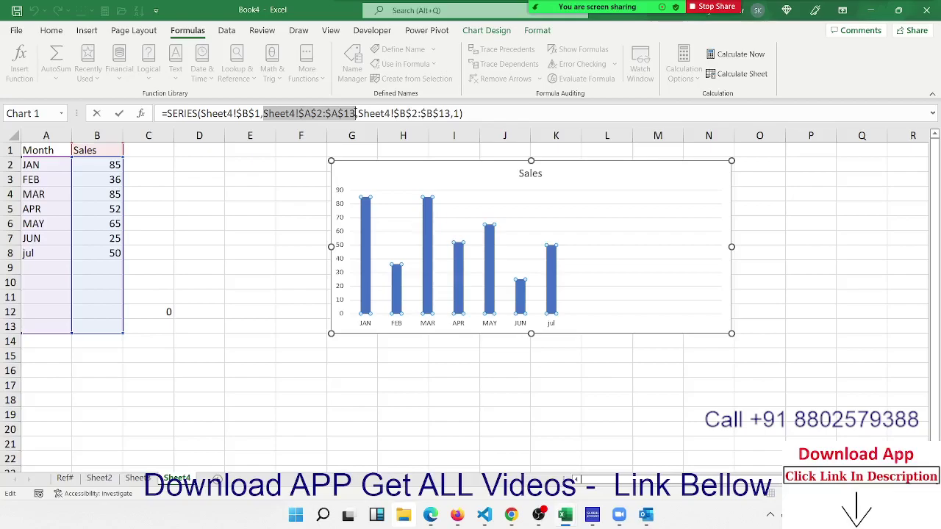
key("Return")
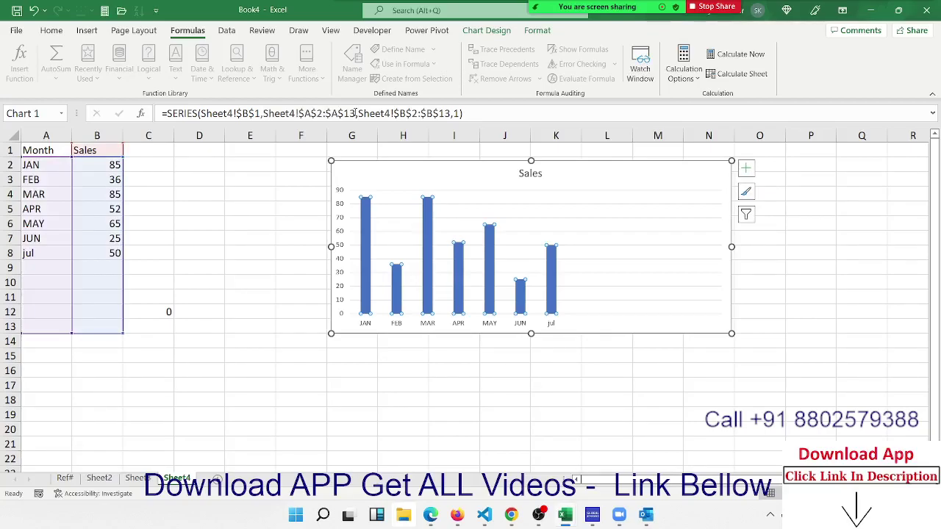
left_click(128, 314)
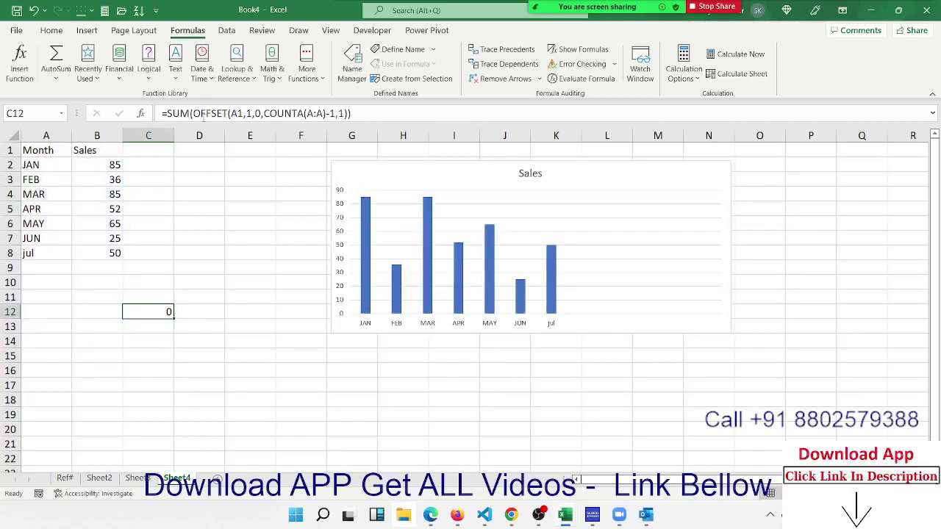
Copy C12's OFFSET expression and paste it into a new name's Refers to box
left_click_drag(193, 114, 346, 114)
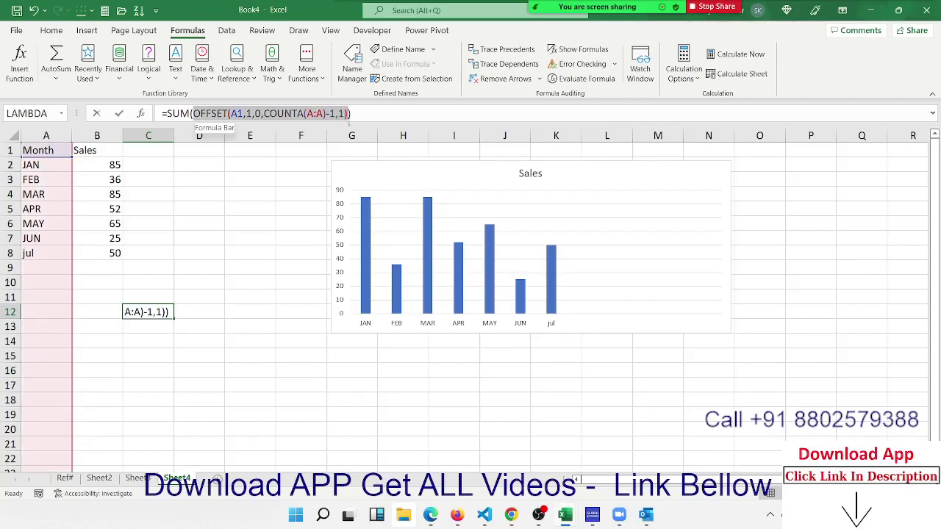
key("Escape")
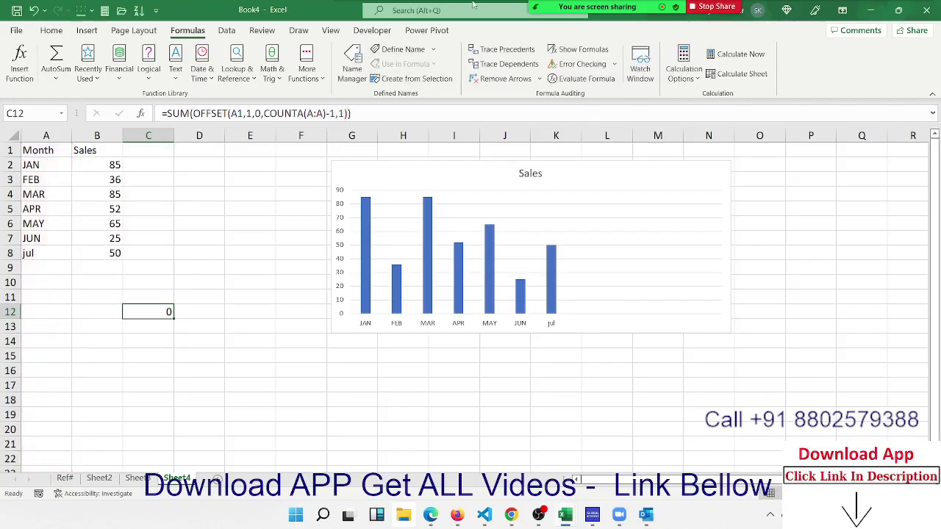
left_click(423, 53)
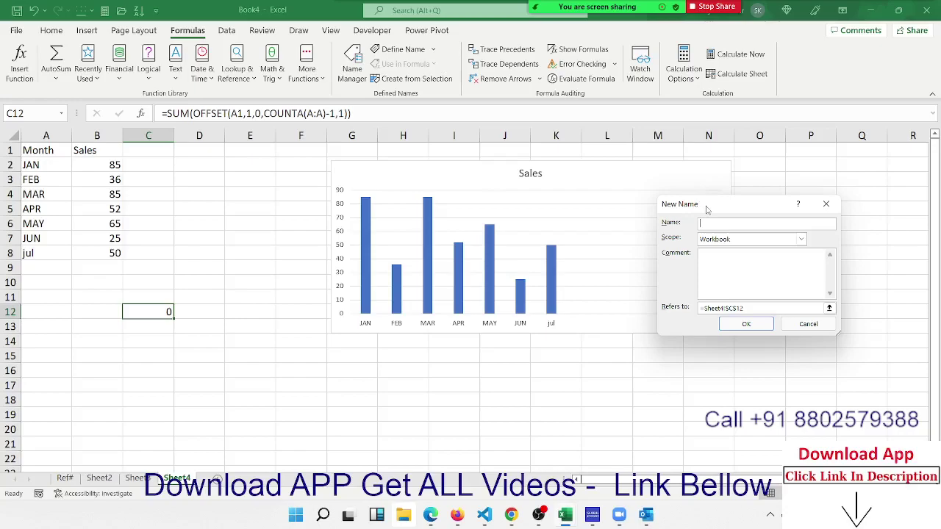
mouse_move(706, 211)
left_mouse_down()
mouse_move(226, 179)
mouse_move(195, 156)
left_mouse_up()
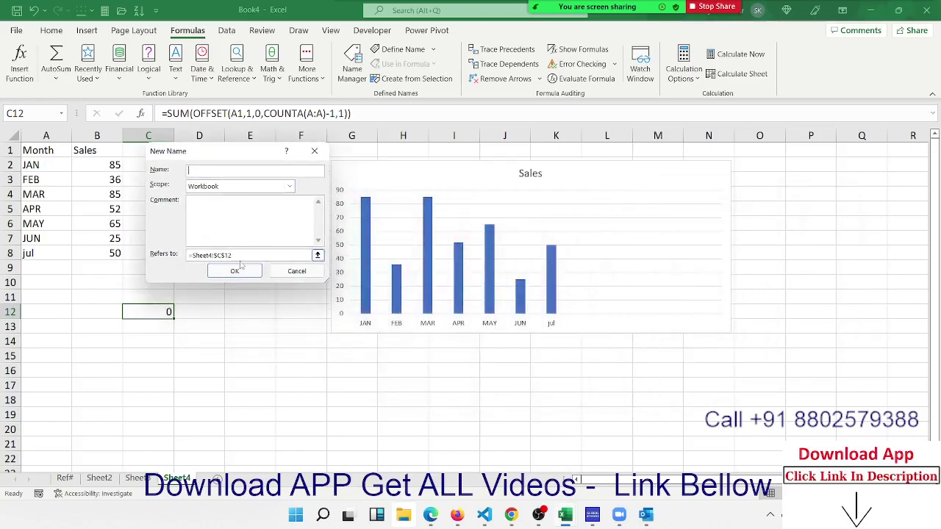
left_click_drag(241, 255, 188, 255)
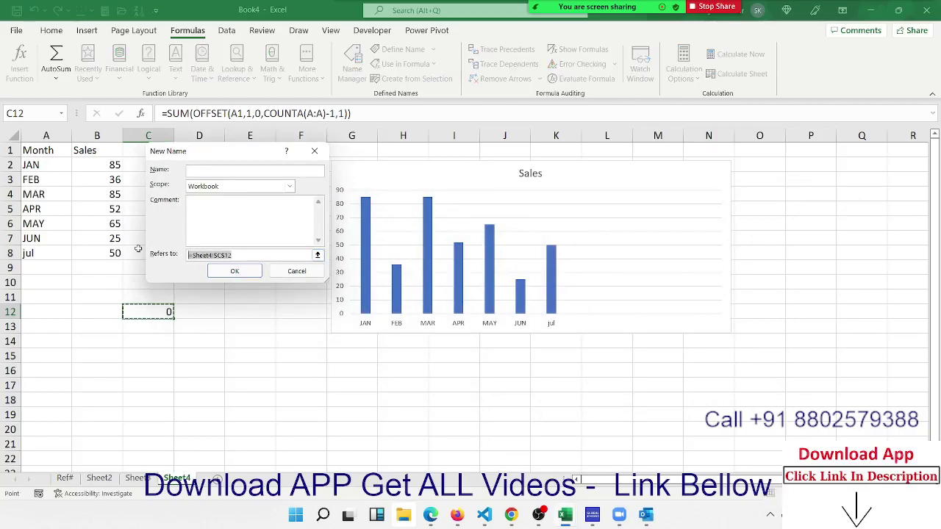
key("BackSpace")
key("ctrl+v")
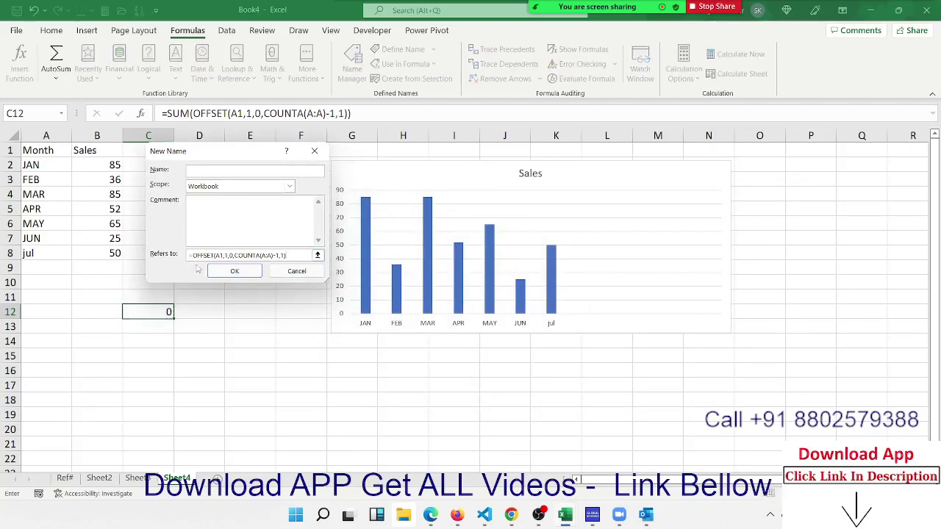
Make the references absolute as $A$1 and $A:$A, enter the name 'm' and confirm
left_click(190, 255)
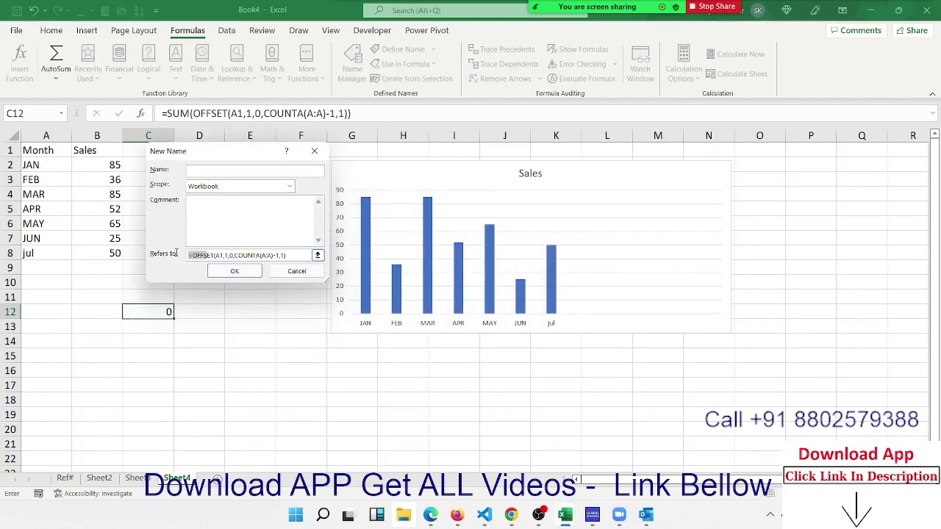
left_click(218, 255)
double_click(218, 255)
key("F4")
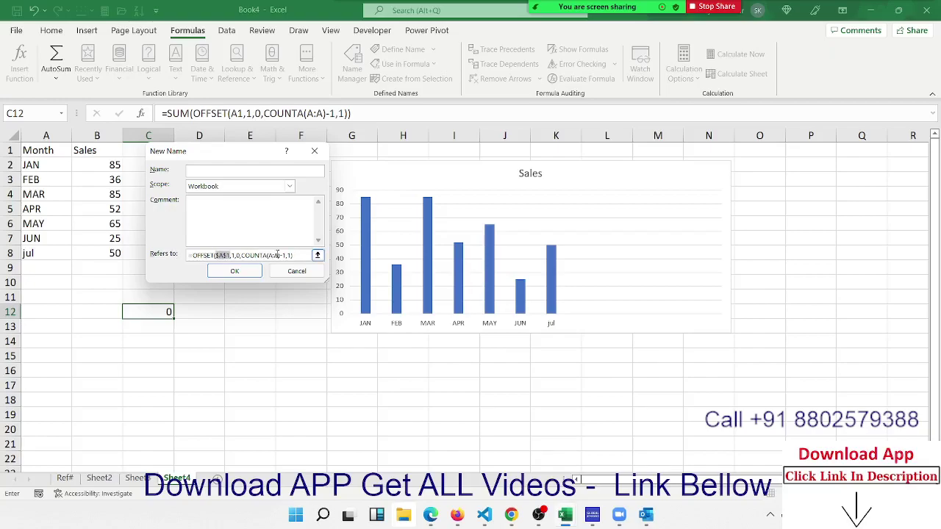
left_click(278, 255)
double_click(278, 255)
key("F4")
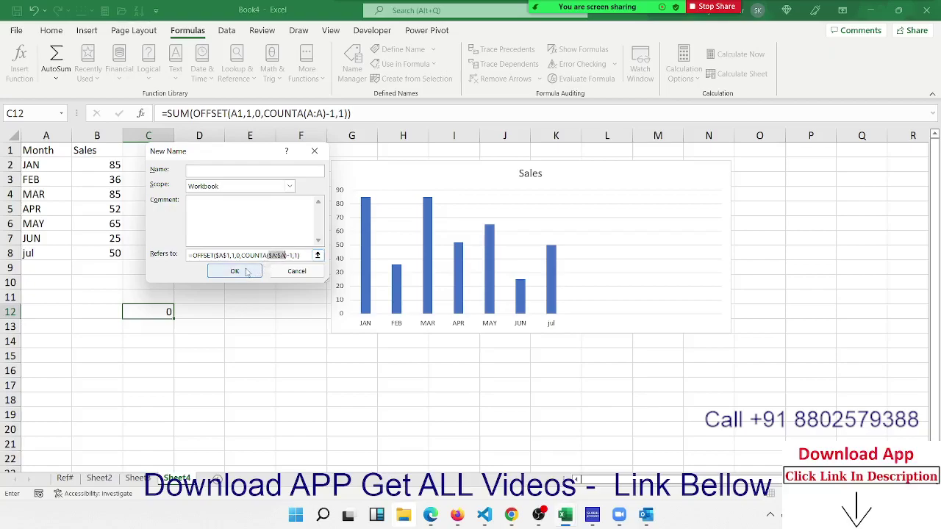
left_click(217, 169)
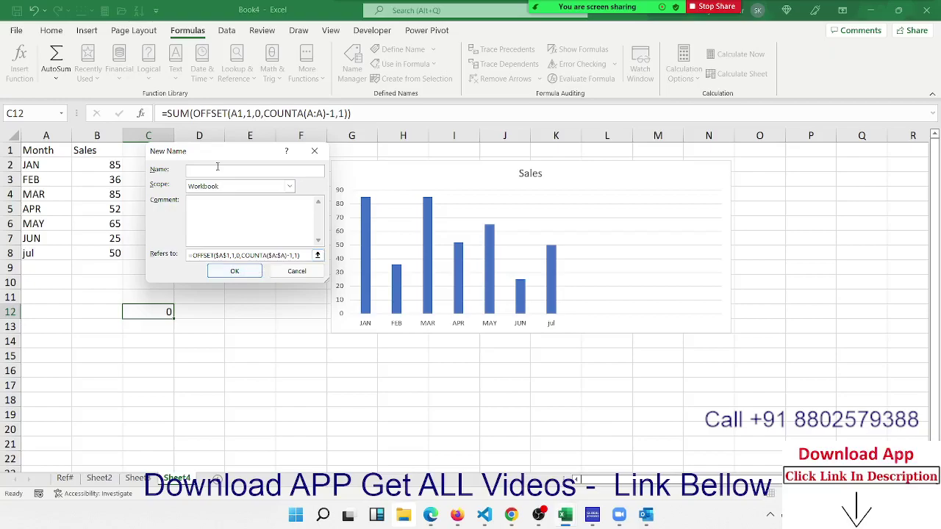
type("mm")
key("Return")
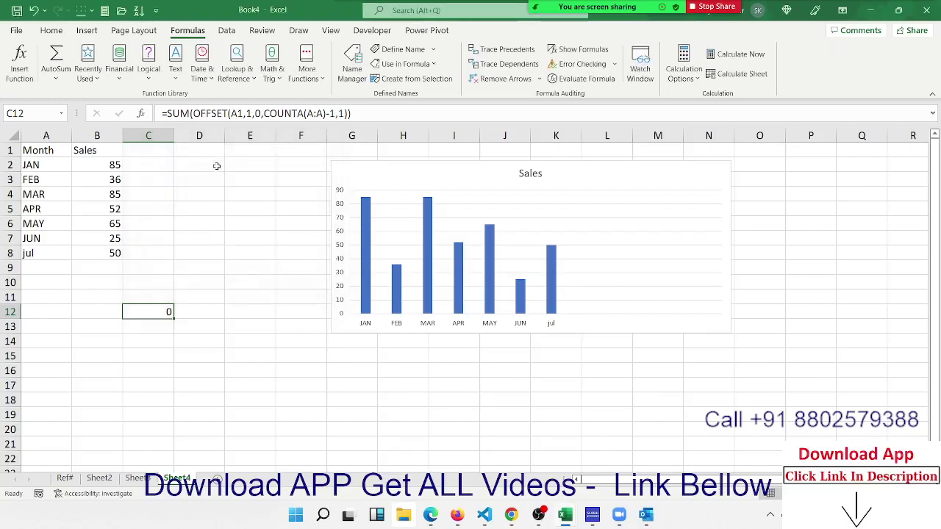
Change C12's OFFSET column argument from 0 to 1 so it totals the sales, 398
left_click(255, 113)
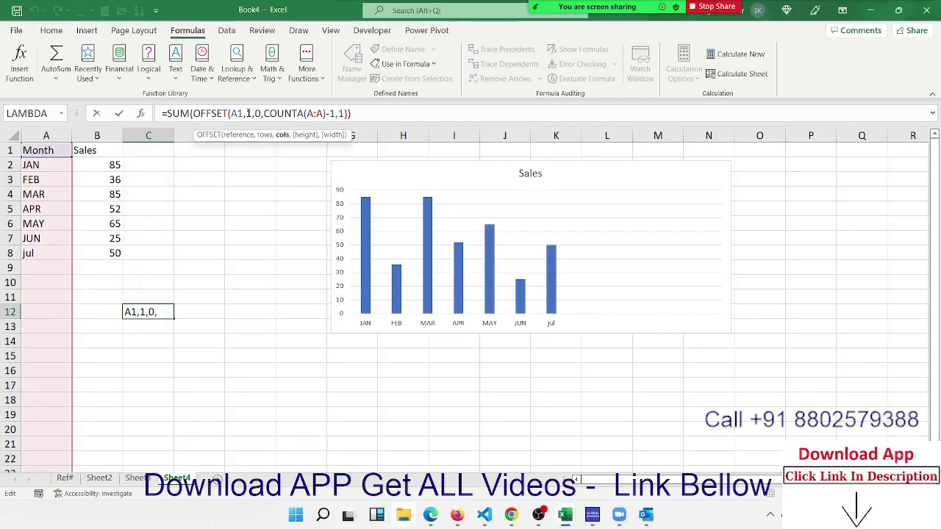
key("BackSpace")
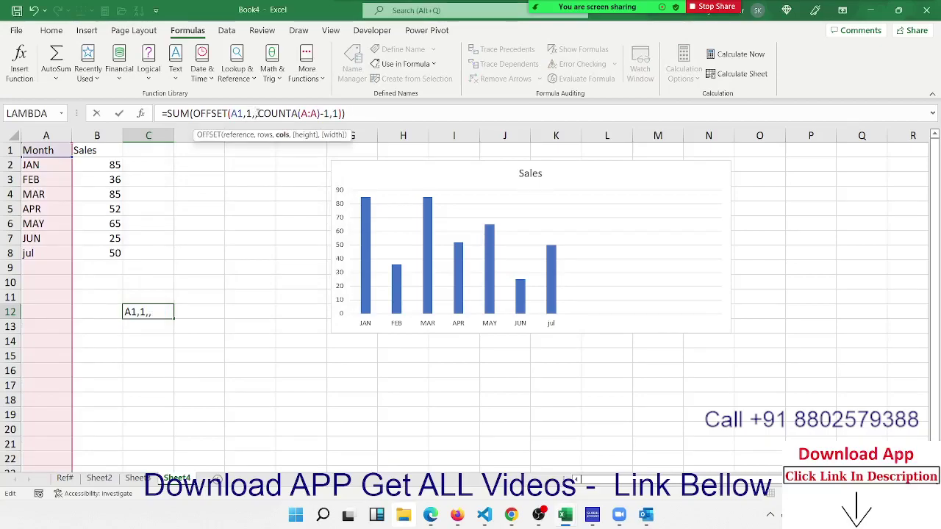
type("1")
key("Return")
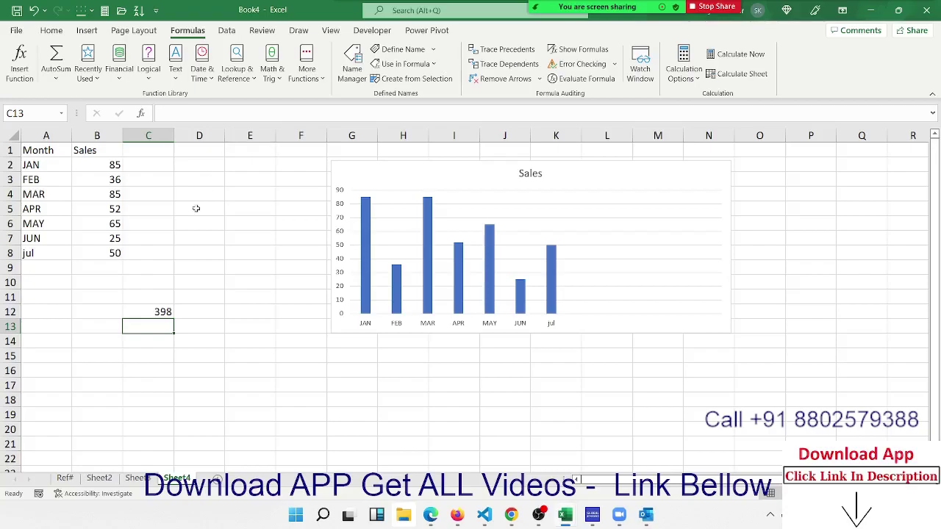
left_click(162, 312)
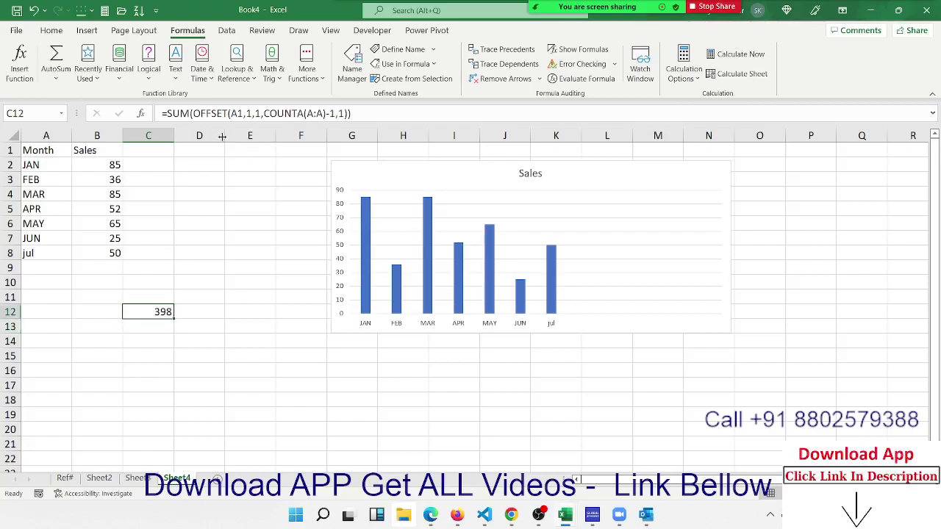
Copy the OFFSET expression from C12's formula without changing the cell
left_click(167, 114)
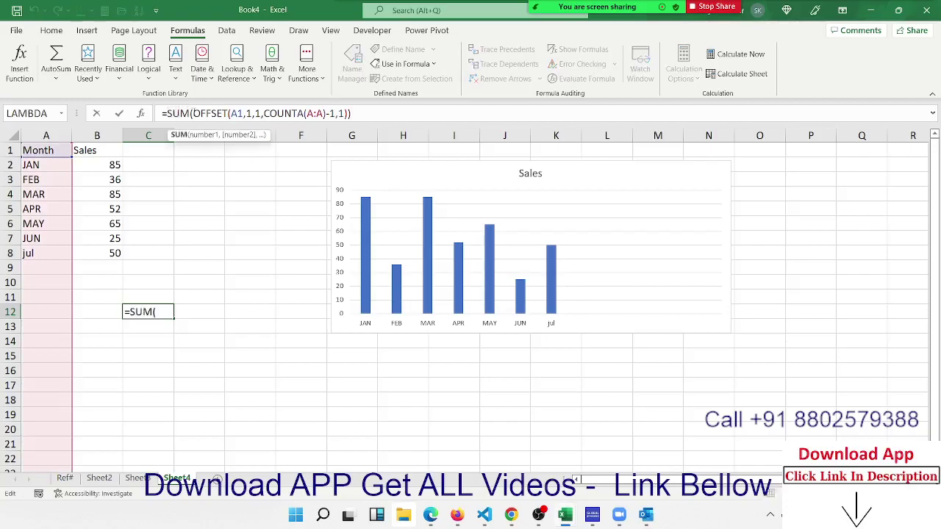
left_click_drag(192, 113, 347, 113)
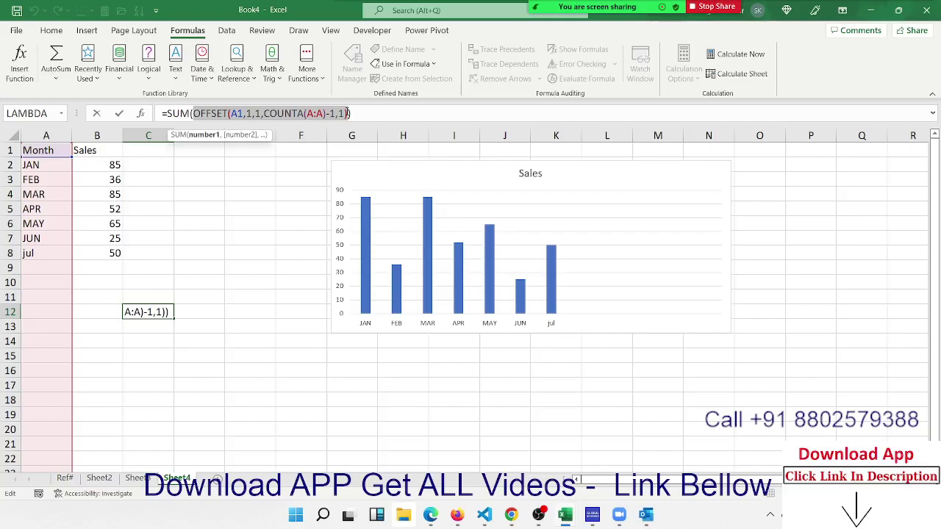
key("Escape")
left_click(235, 234)
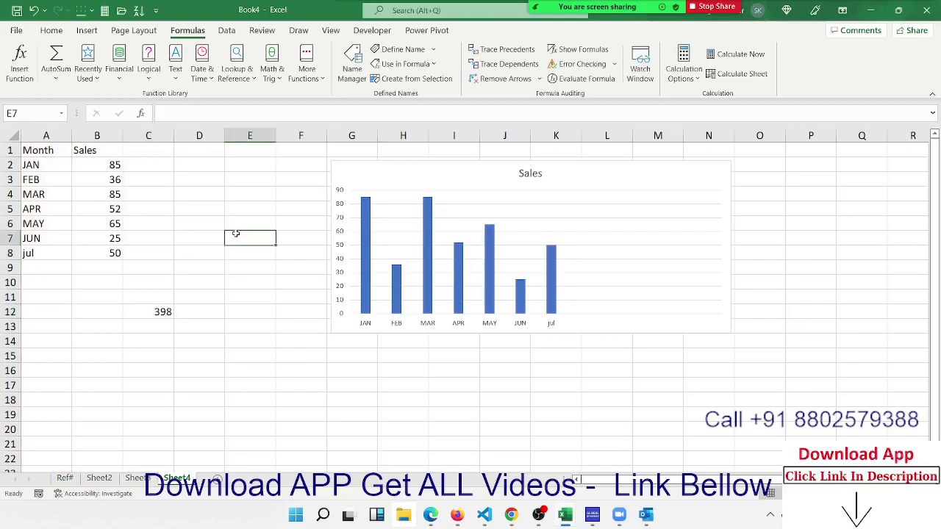
Paste the copied OFFSET into a new name's Refers to with a leading =, make A1 absolute, and save
left_click(401, 49)
type("ss")
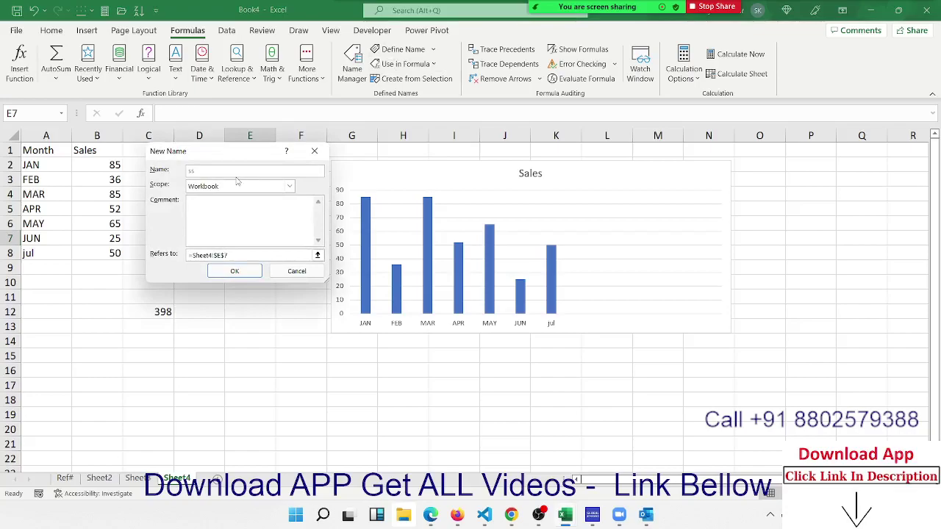
left_click(216, 257)
key("ctrl+v")
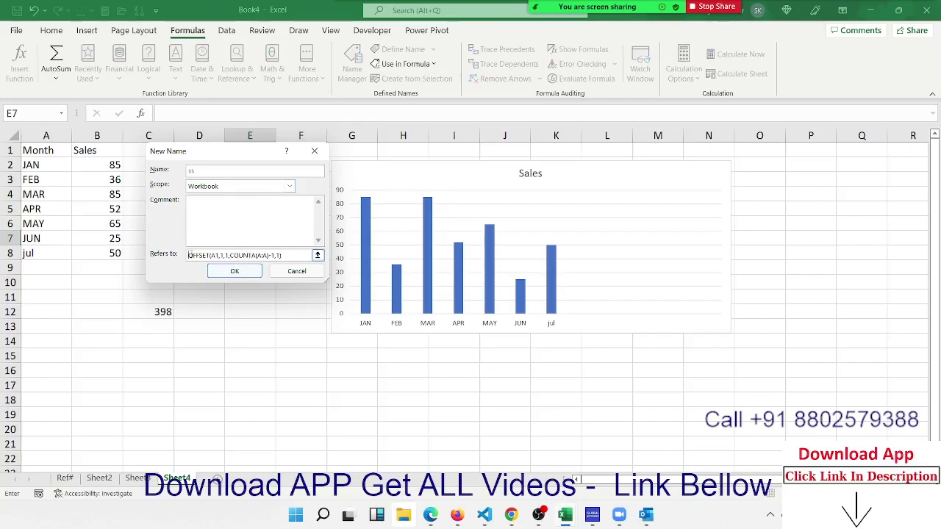
left_click(189, 255)
type("=")
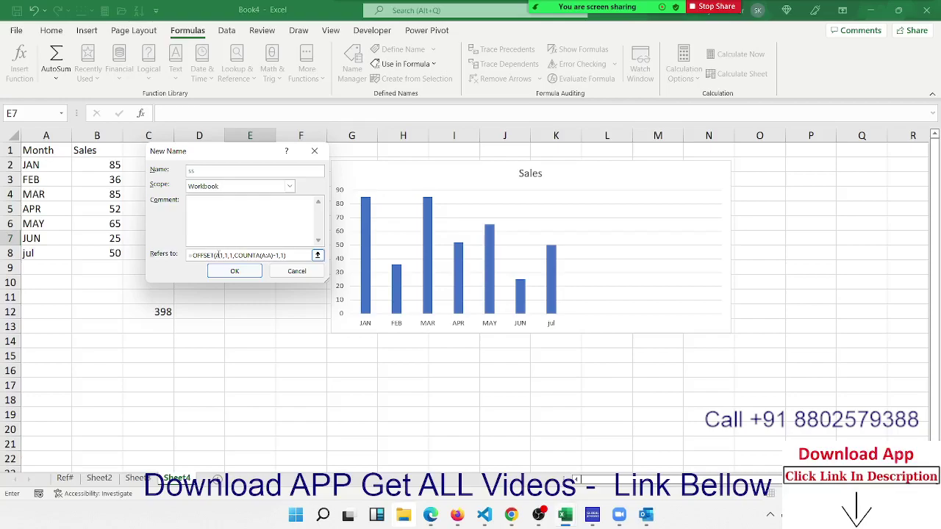
key("F4")
left_click(268, 255)
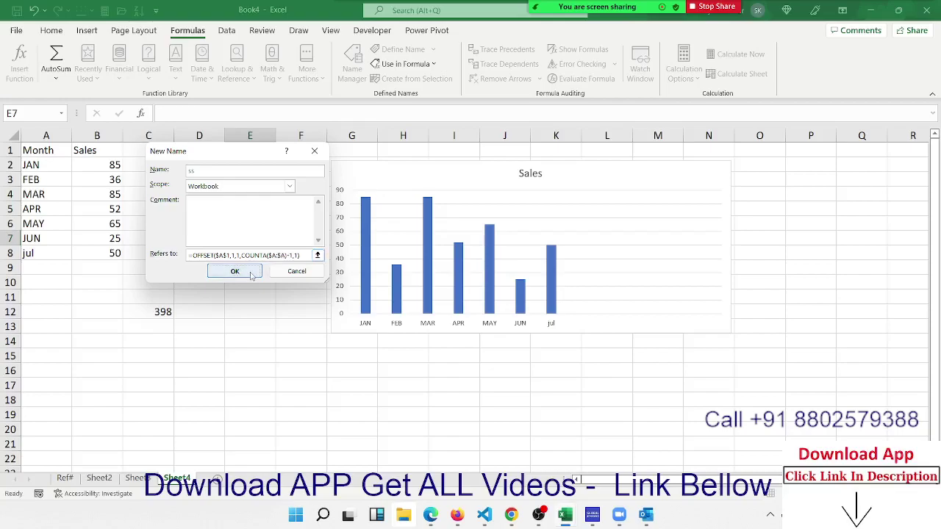
left_click(250, 272)
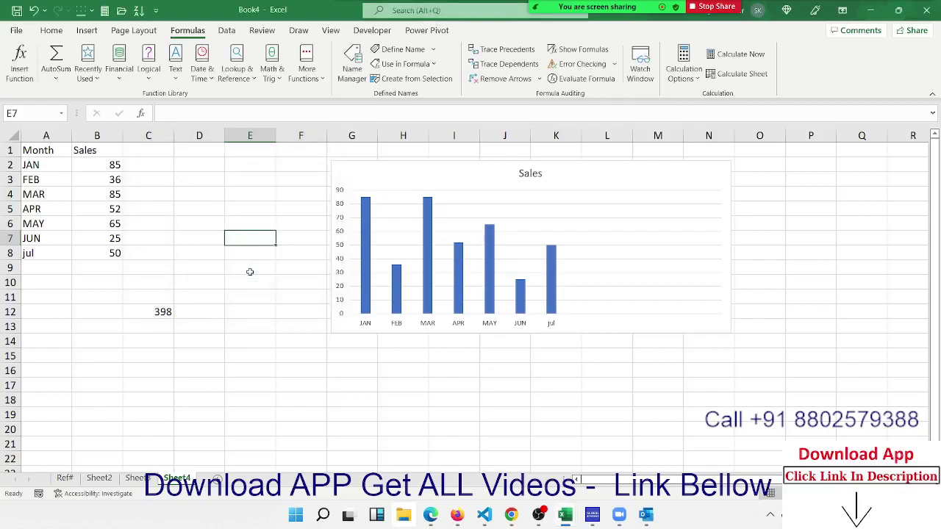
left_click(366, 231)
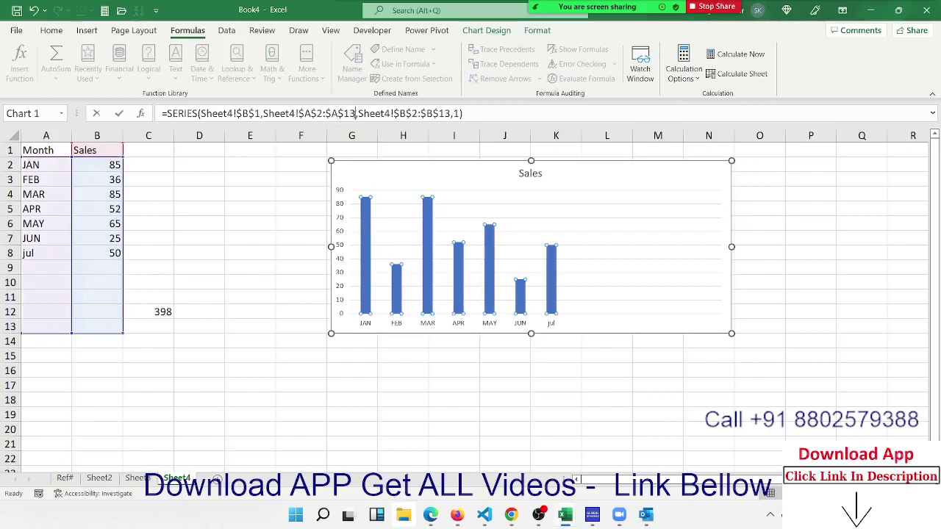
left_click_drag(356, 114, 264, 114)
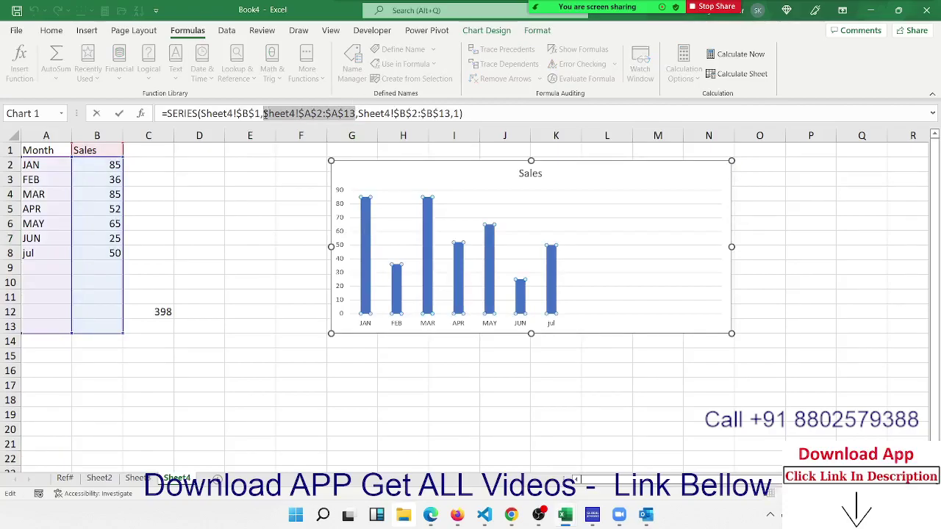
type("mm")
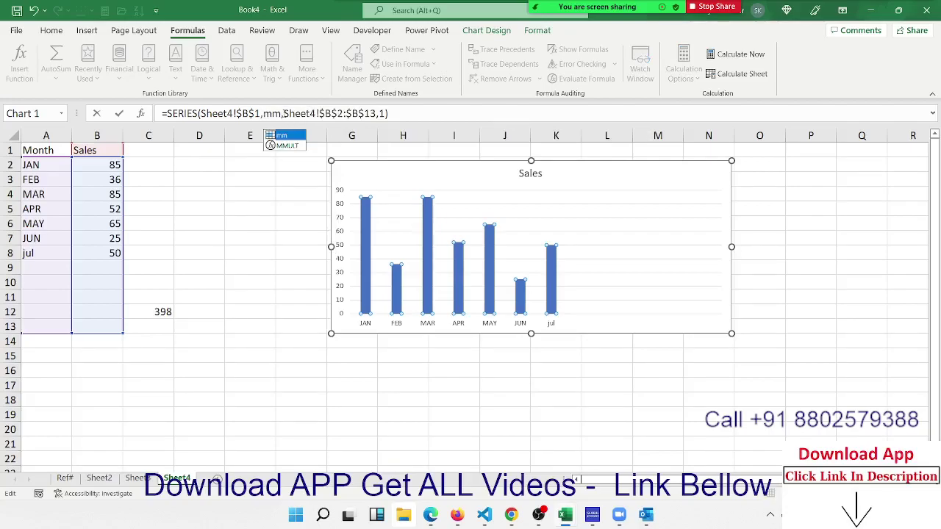
left_click_drag(284, 113, 376, 114)
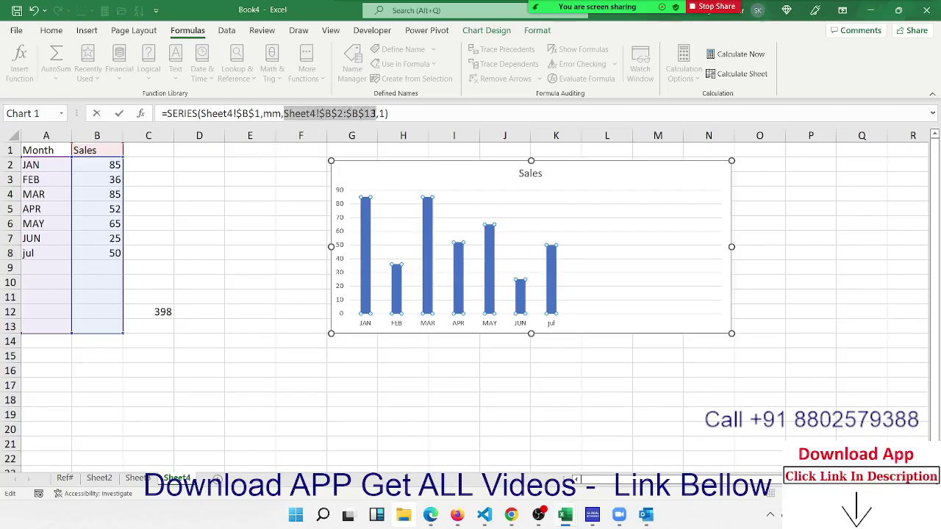
type("ss")
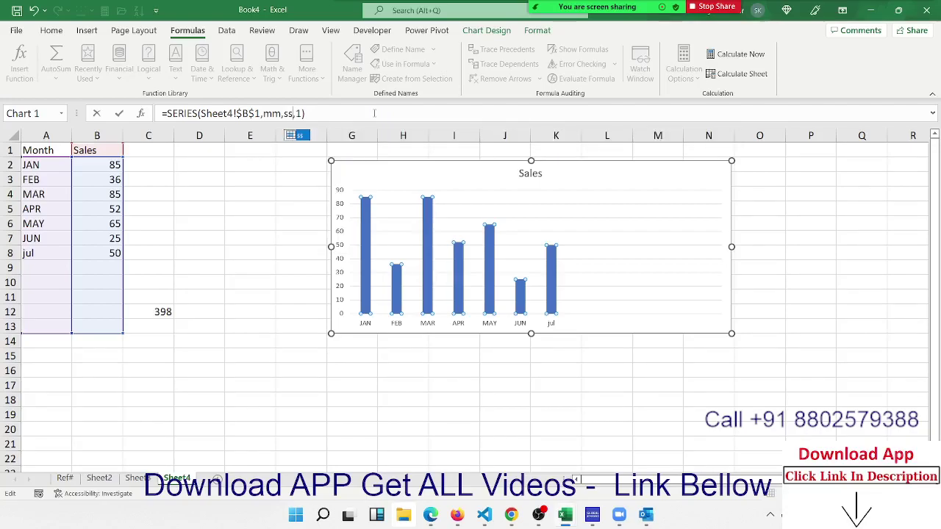
key("Return")
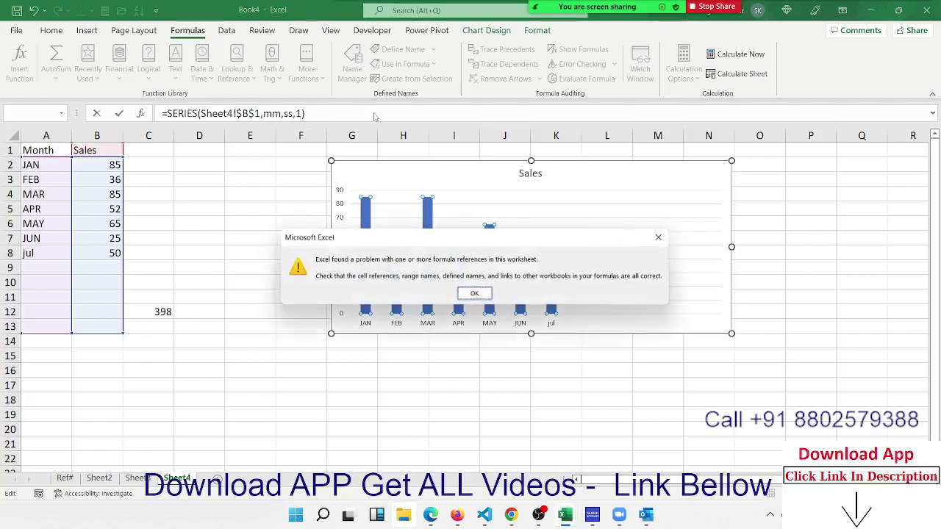
key("Return")
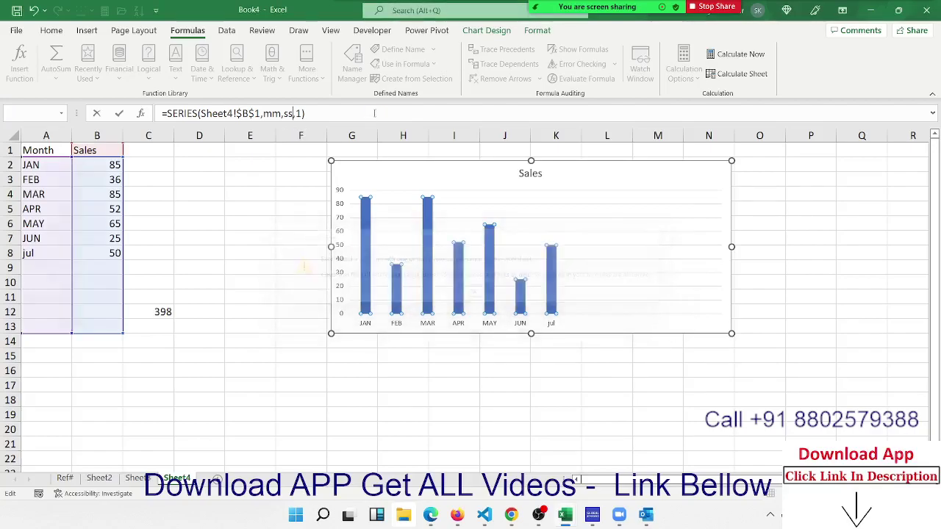
key("Return")
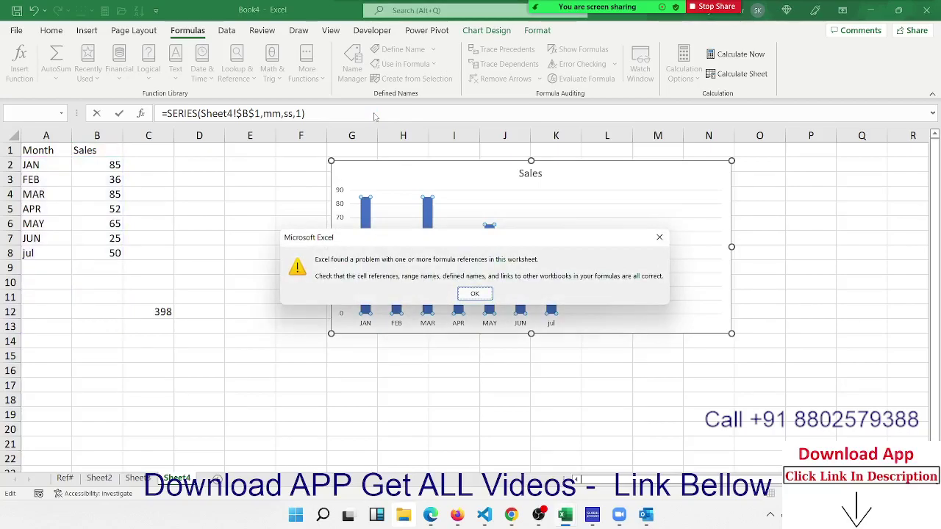
key("Return")
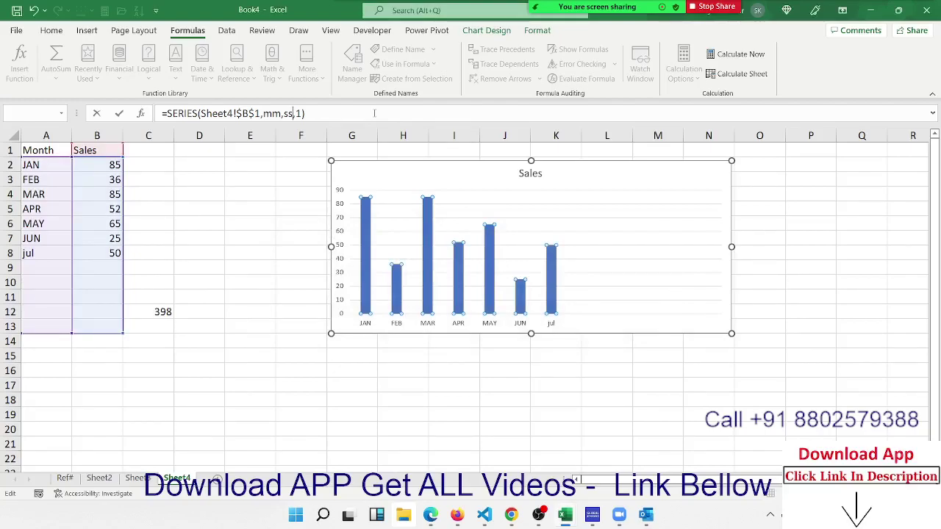
key("BackSpace")
key("BackSpace")
key("BackSpace")
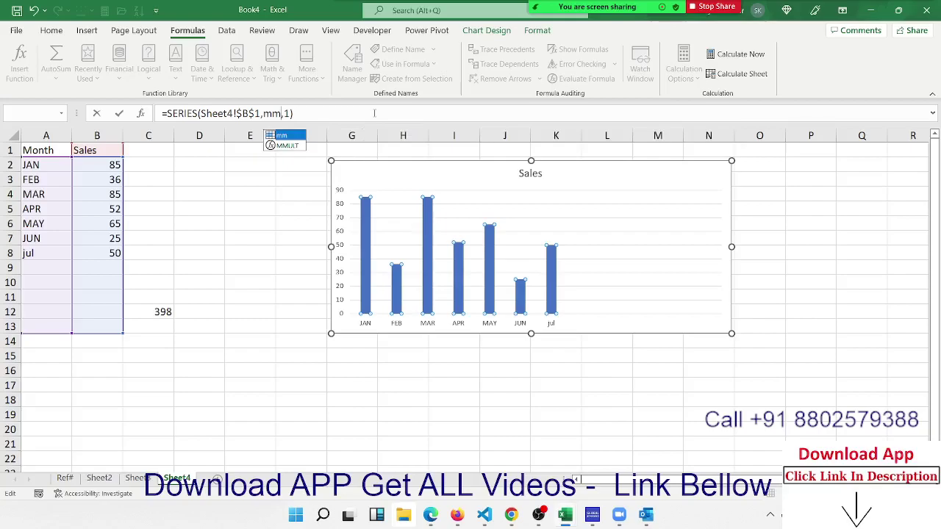
key("Return")
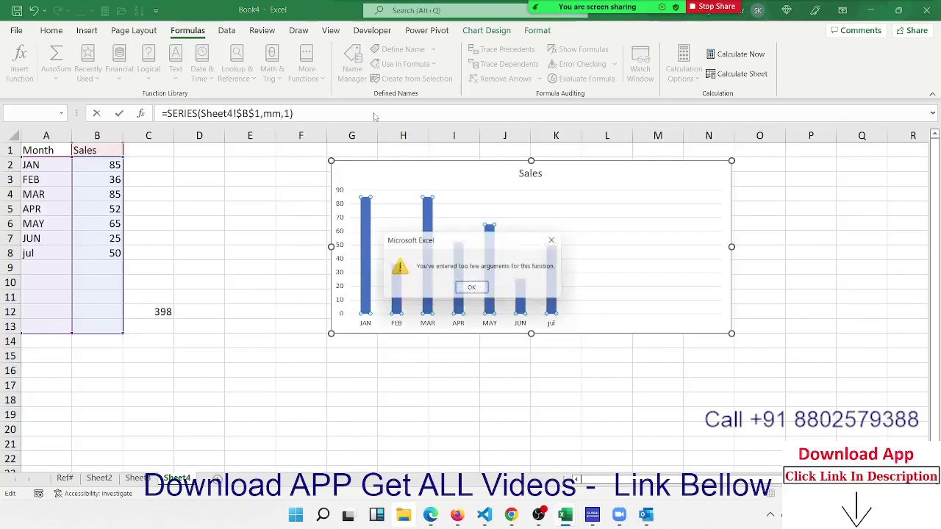
key("Return")
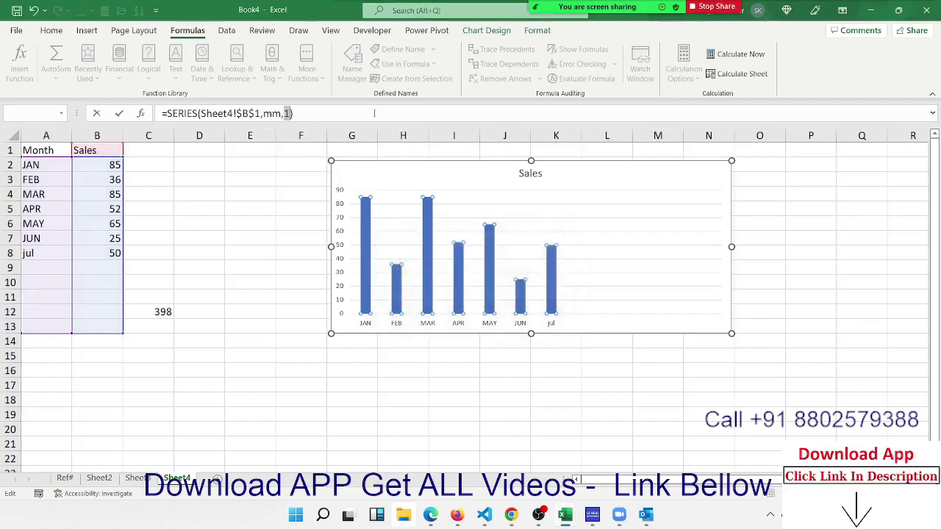
key("Escape")
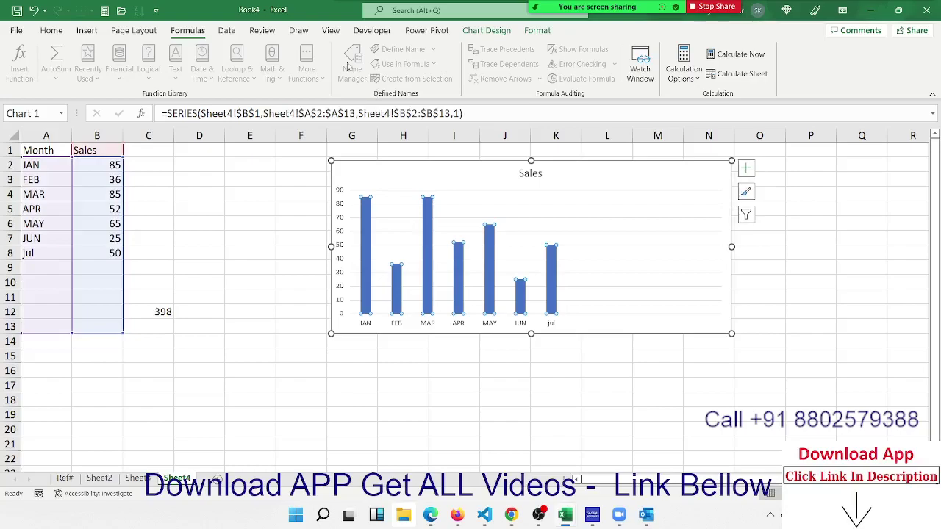
left_click(309, 180)
left_click(350, 71)
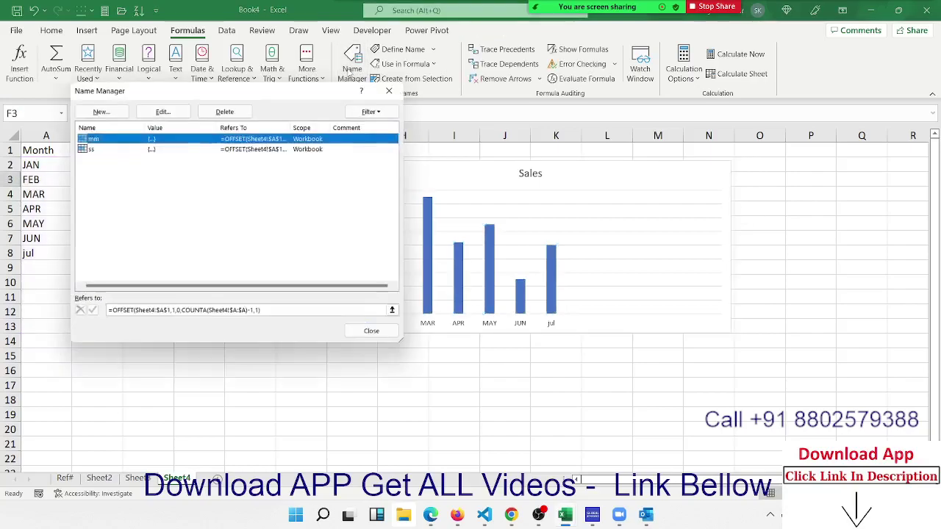
left_click(210, 311)
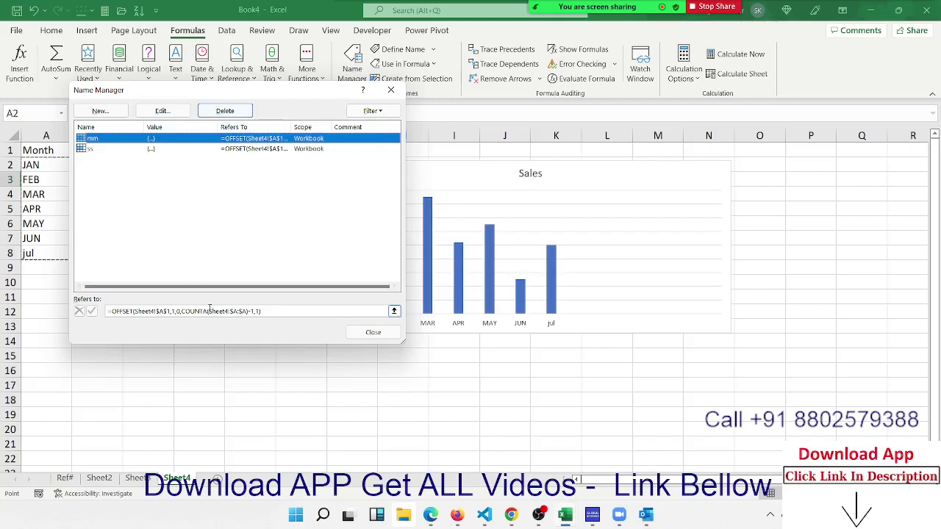
left_click(163, 150)
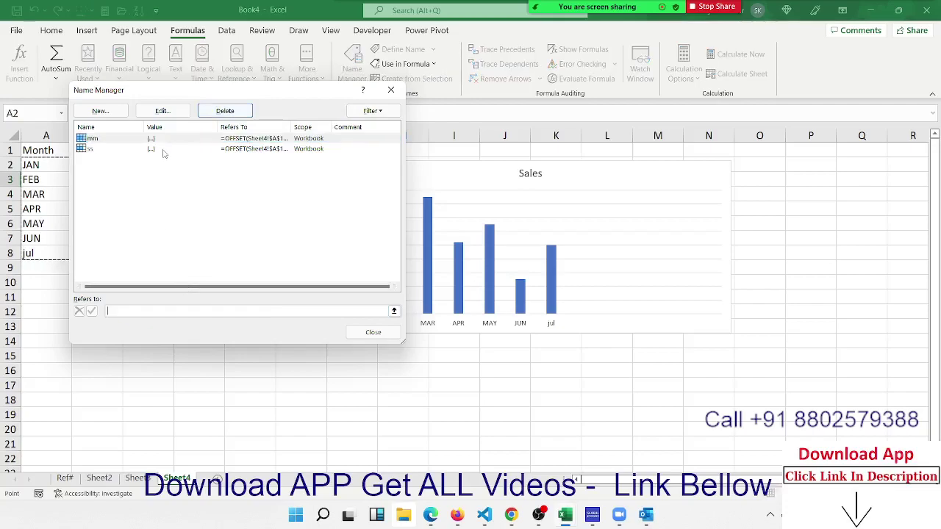
left_click(197, 311)
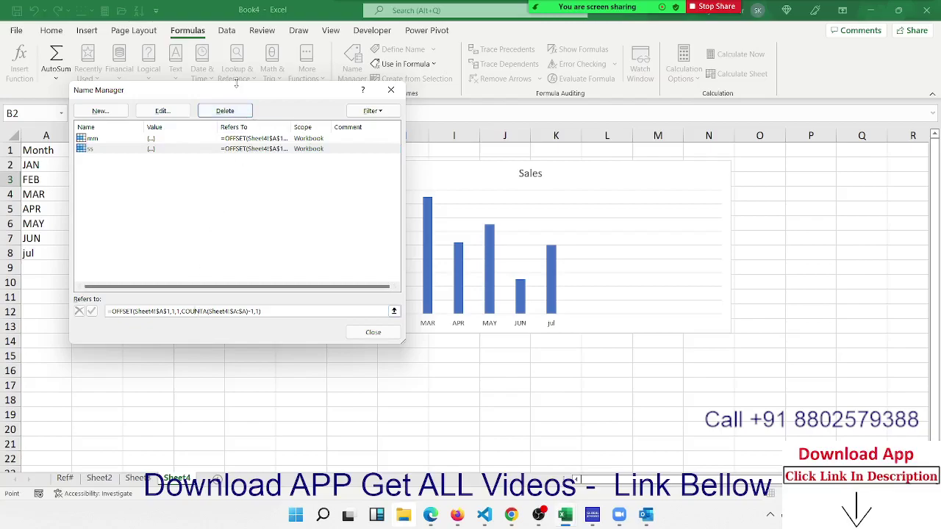
left_click_drag(237, 90, 434, 67)
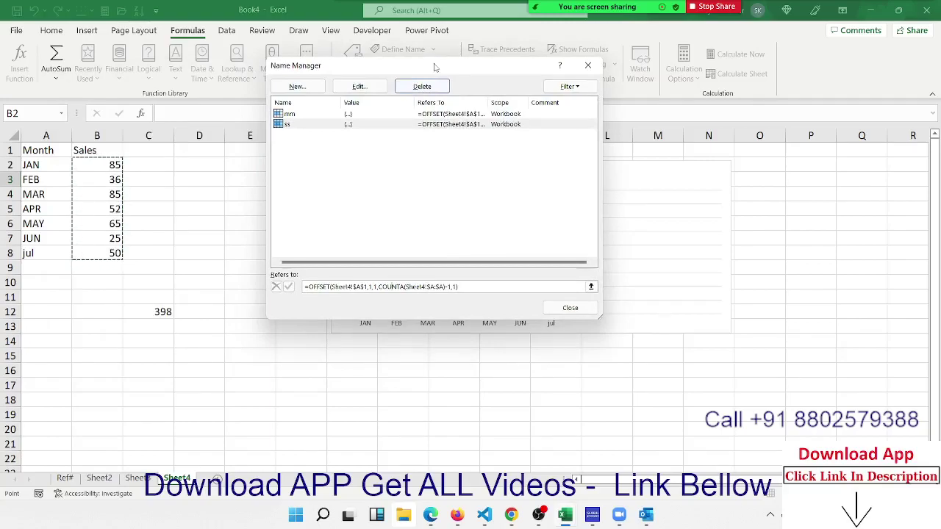
left_click(569, 309)
Edit the Sales series formula to use mm for months and ss for sales, removing the stray $
left_click(368, 224)
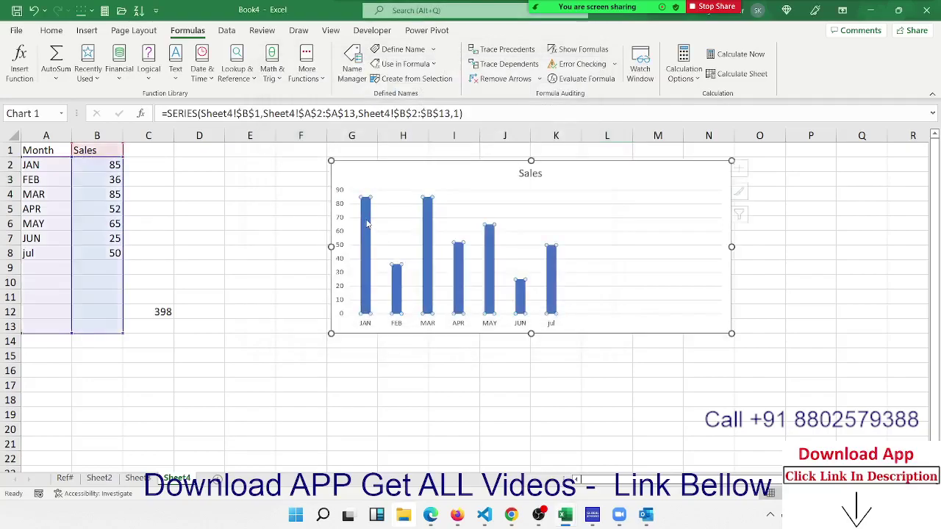
left_click_drag(298, 113, 356, 113)
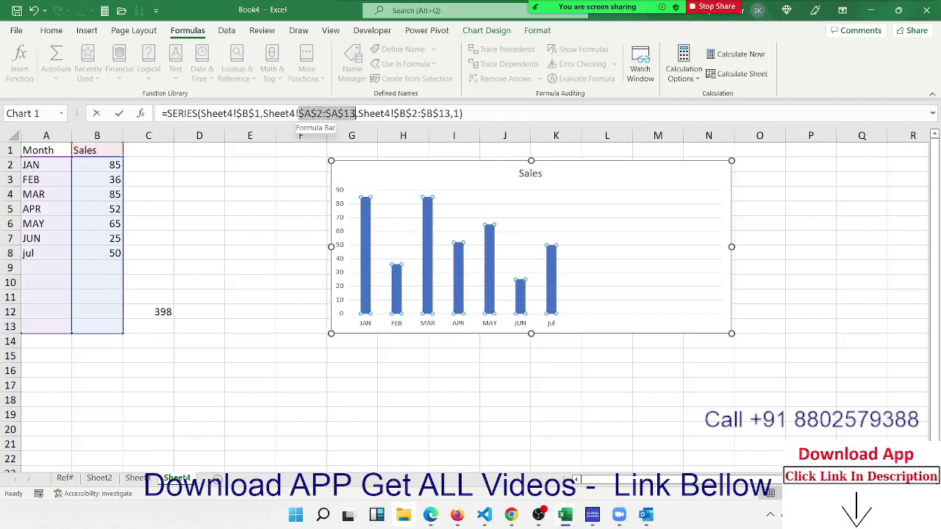
type("mm")
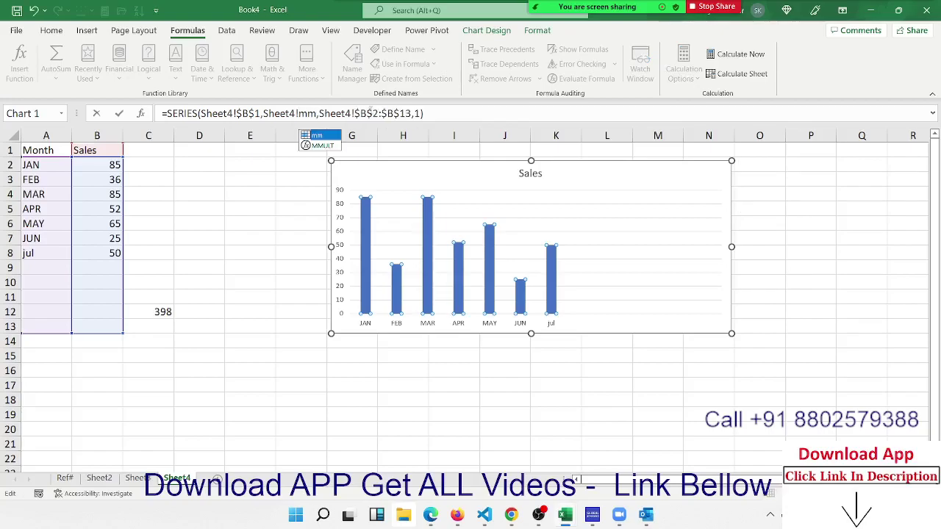
left_click(369, 111)
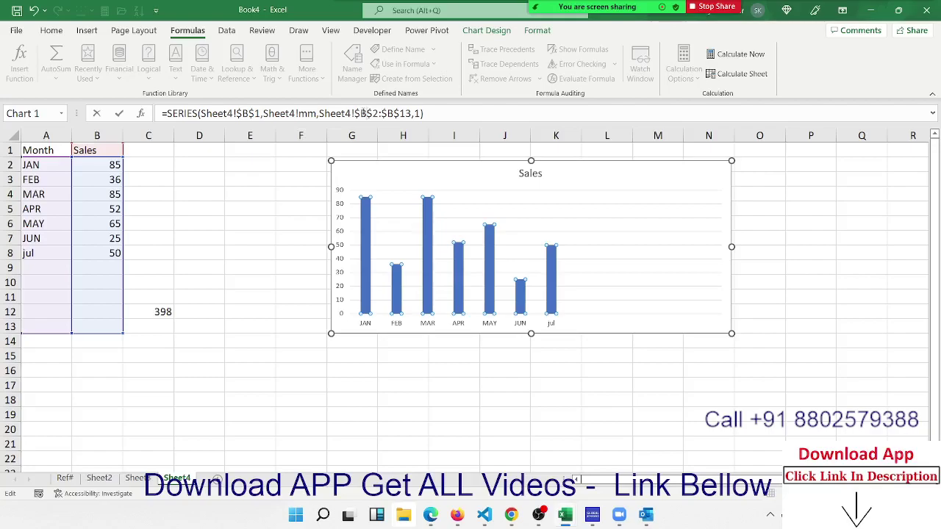
left_click_drag(362, 113, 411, 114)
type("s")
type("s")
key("Return")
key("Return")
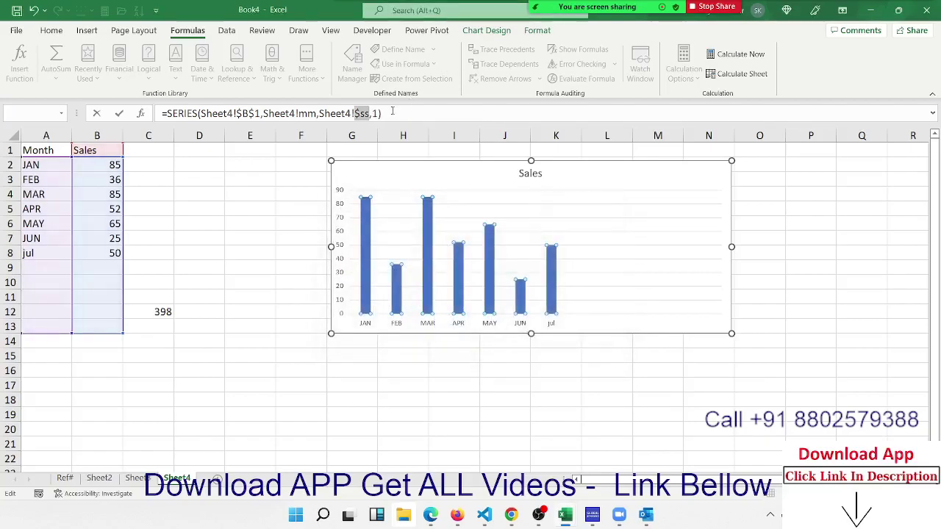
left_click(359, 114)
key("BackSpace")
key("Return")
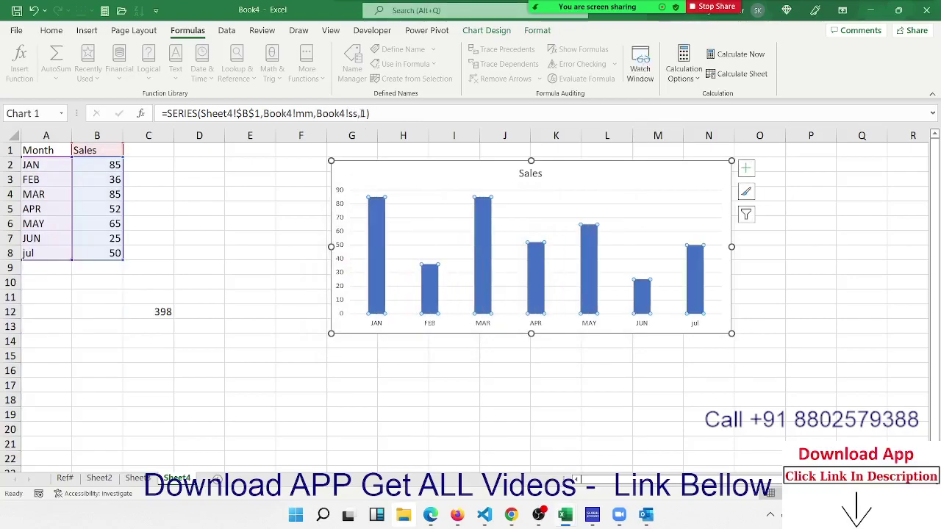
left_click(49, 266)
Add an Aug row in A9:B9 with sales of 85
type("Aug")
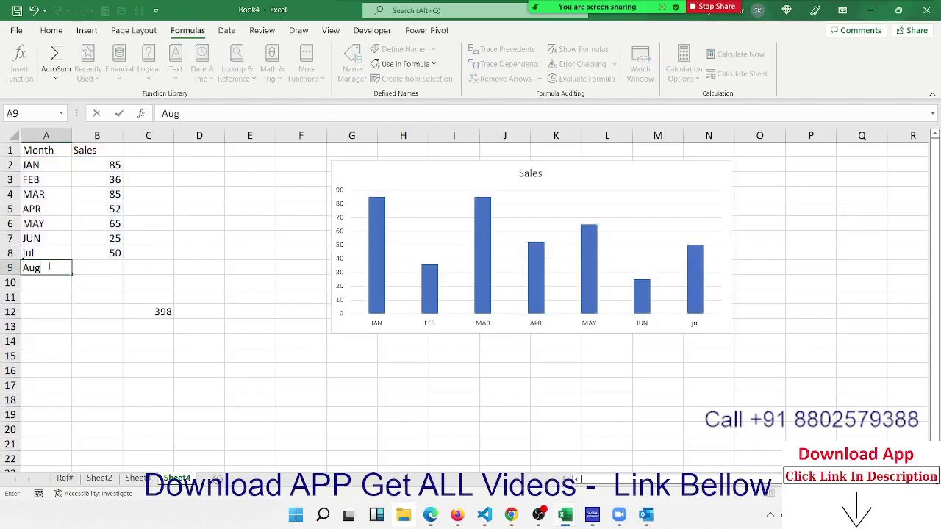
key("Return")
left_click(49, 266)
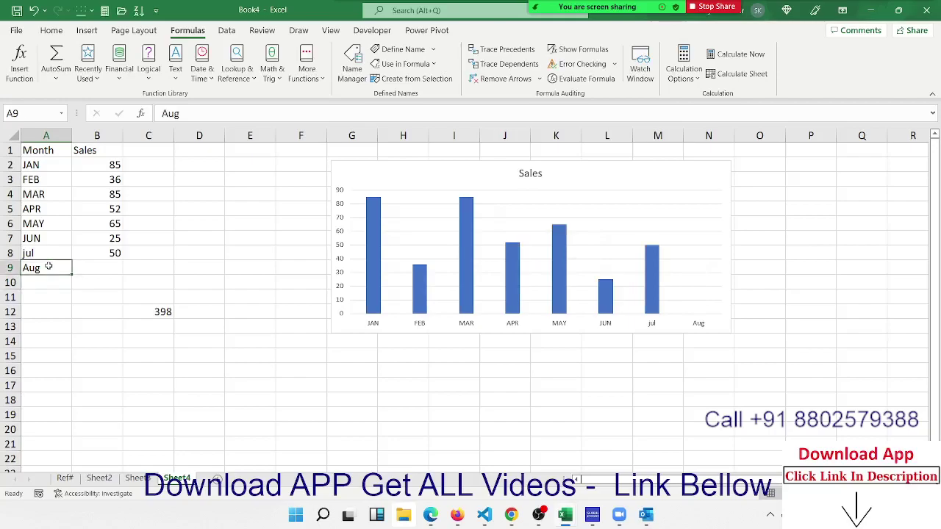
key("Tab")
type("85")
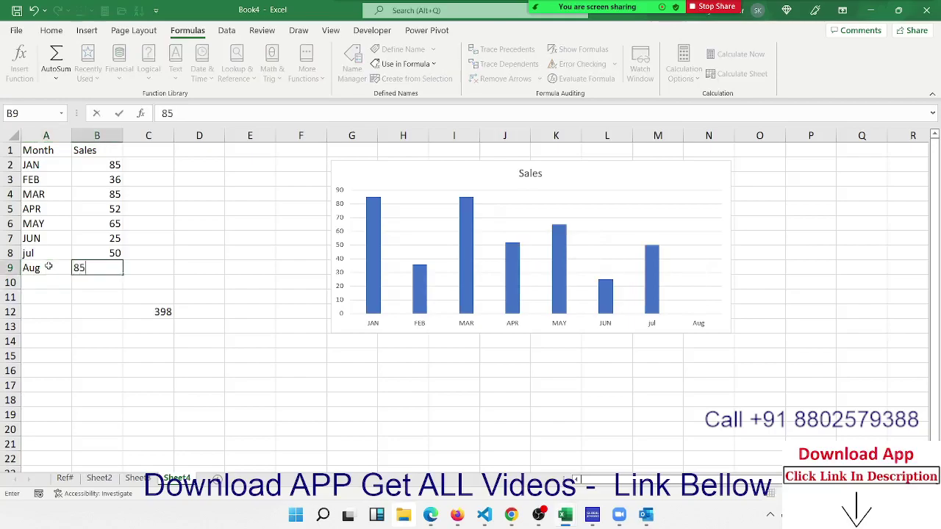
key("Return")
Clear the JUN, jul and Aug rows in A7:B9, then move to Sheet3
key("Up")
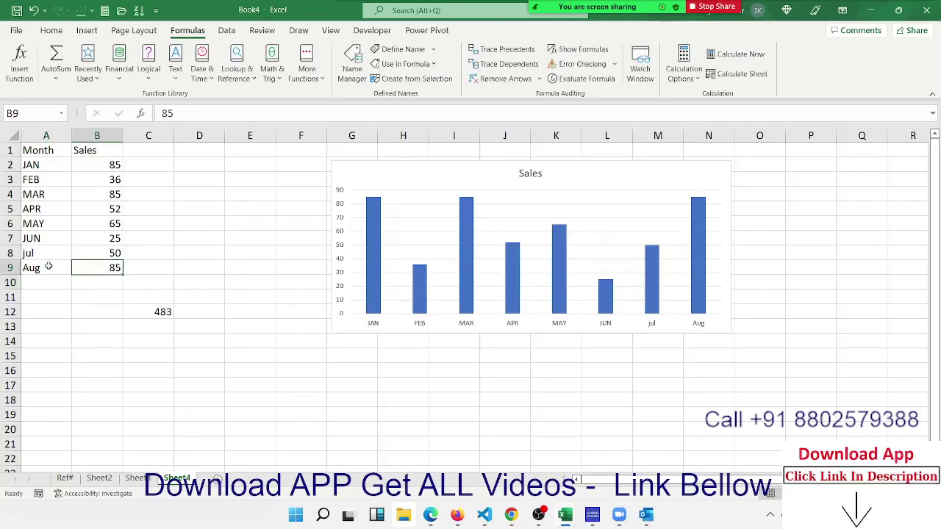
key("shift+Left")
key("shift+Up")
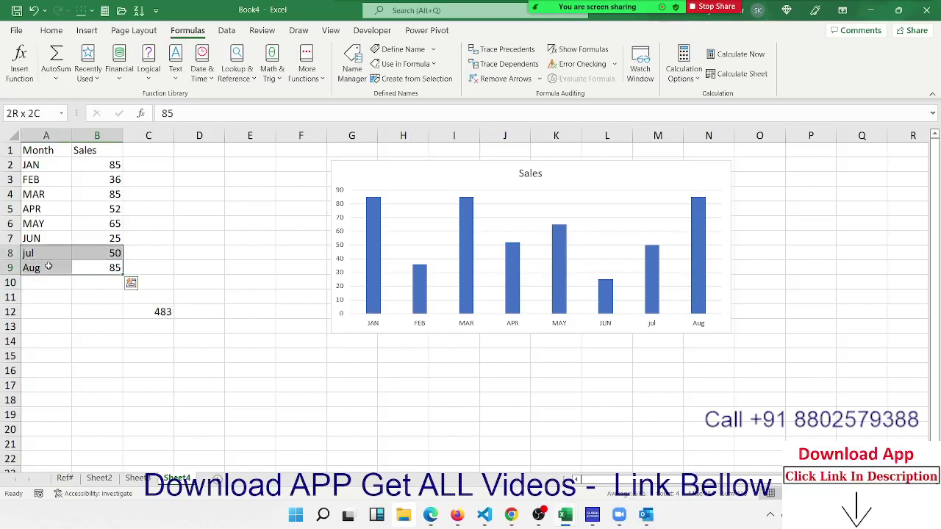
key("shift+Up")
key("Delete")
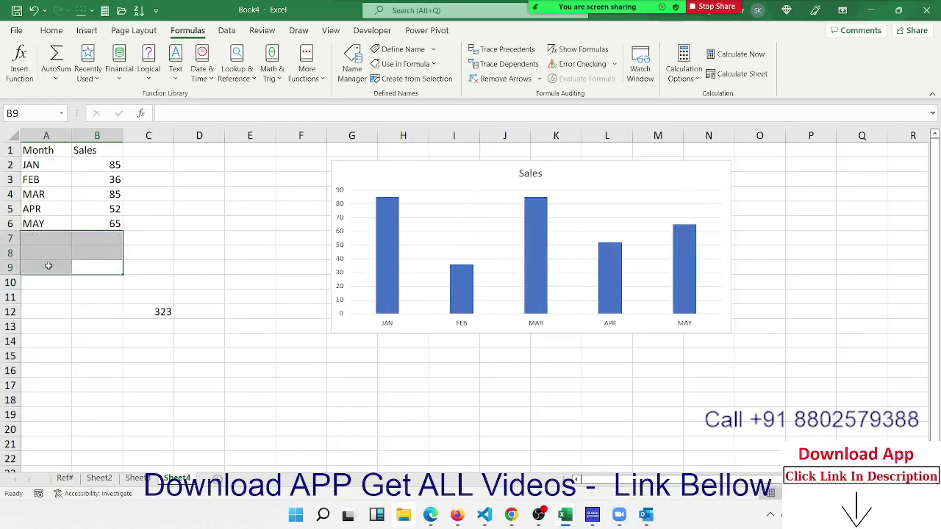
left_click(131, 478)
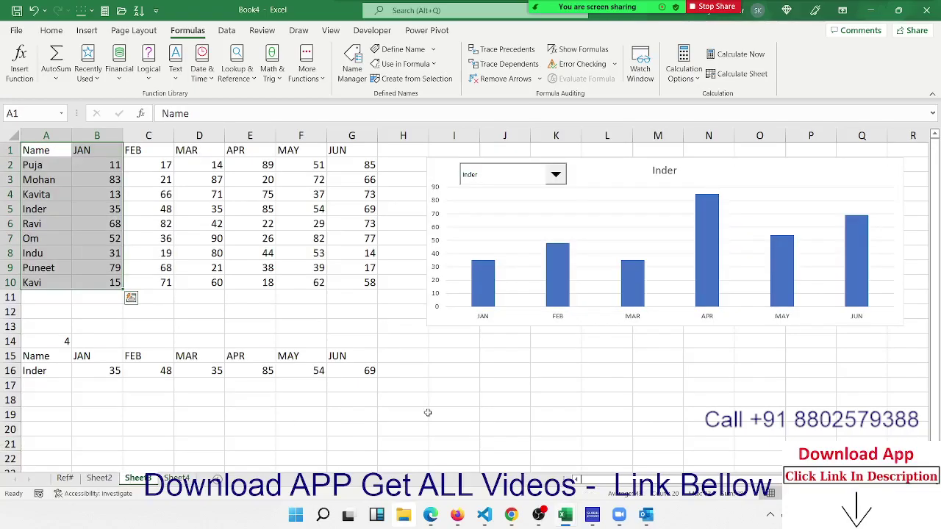
Label A11 'Target' and enter 78 and 98 for January and February
left_click(303, 325)
left_click(52, 307)
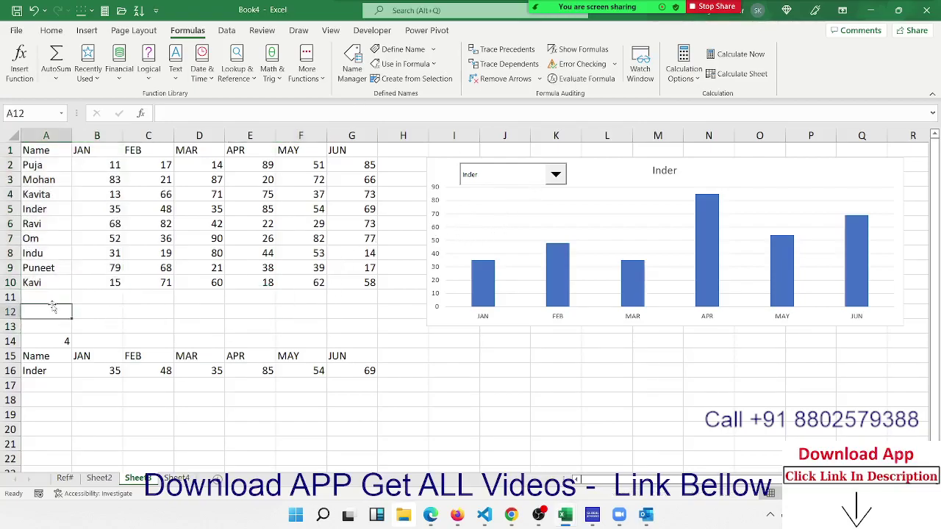
left_click(58, 297)
type("Ta")
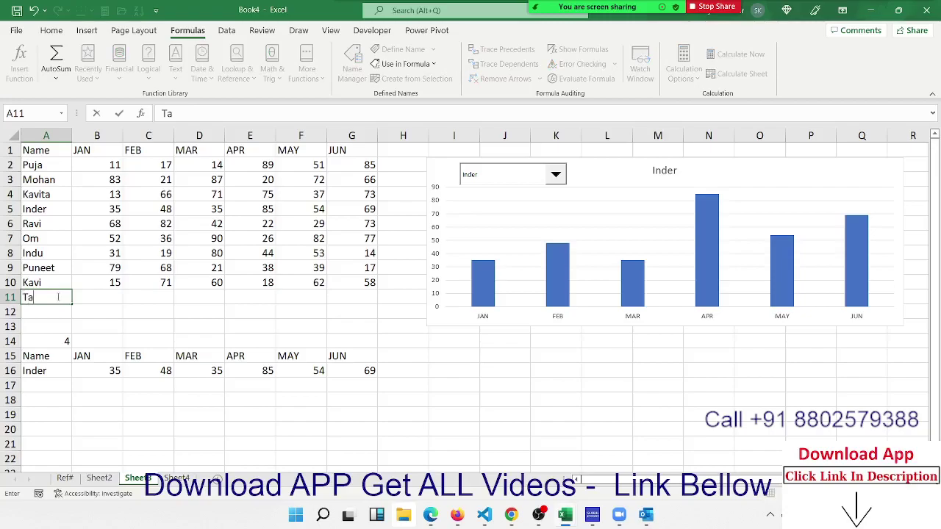
type("rget")
key("Tab")
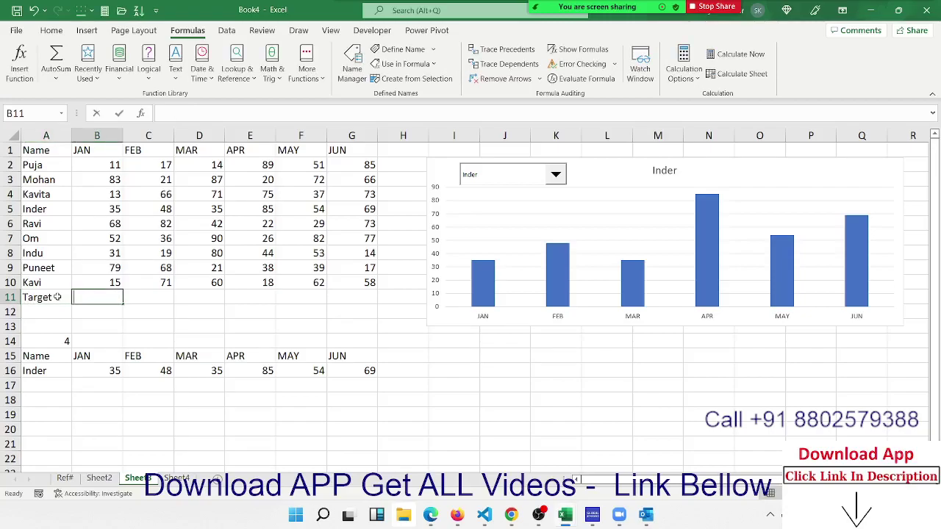
type("78")
key("Tab")
type("98")
key("Tab")
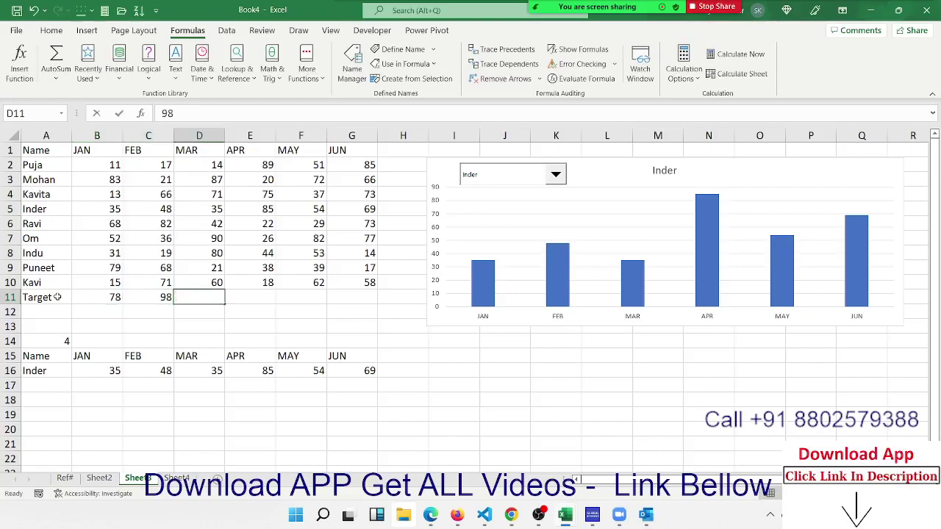
Enter the remaining targets 58, 65, 85 and 96 for March through June
type("58")
key("Tab")
type("65")
key("Tab")
type("85")
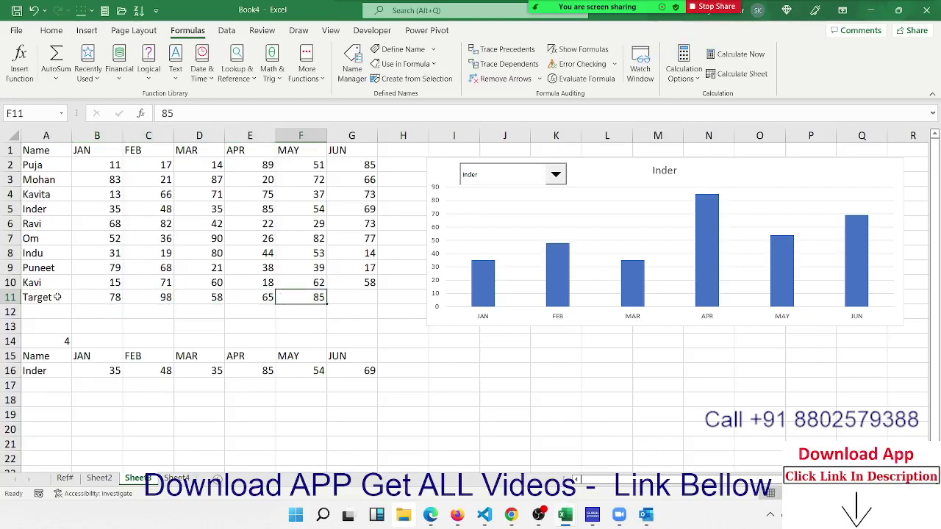
key("Tab")
type("96")
key("Tab")
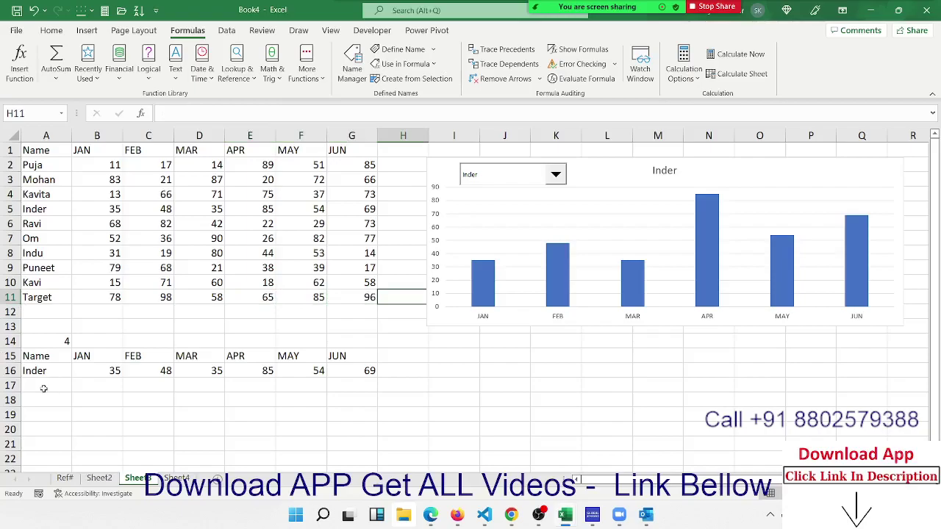
left_click(44, 388)
left_click(92, 342)
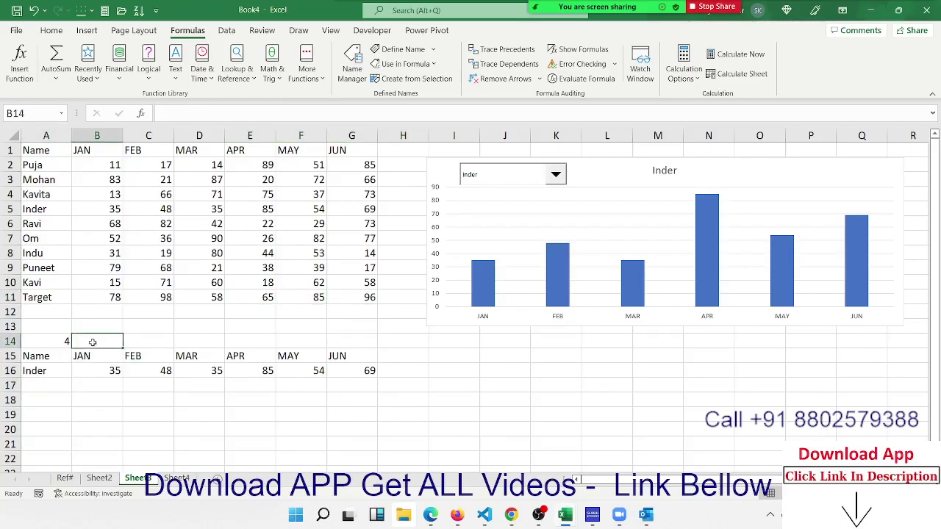
Set cell B14 to TRUE
type("T")
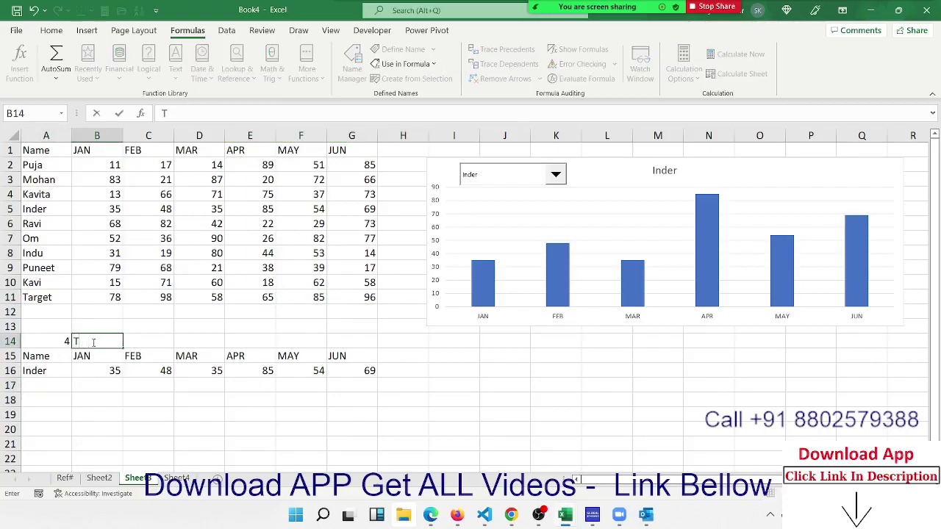
type("rrue")
key("Return")
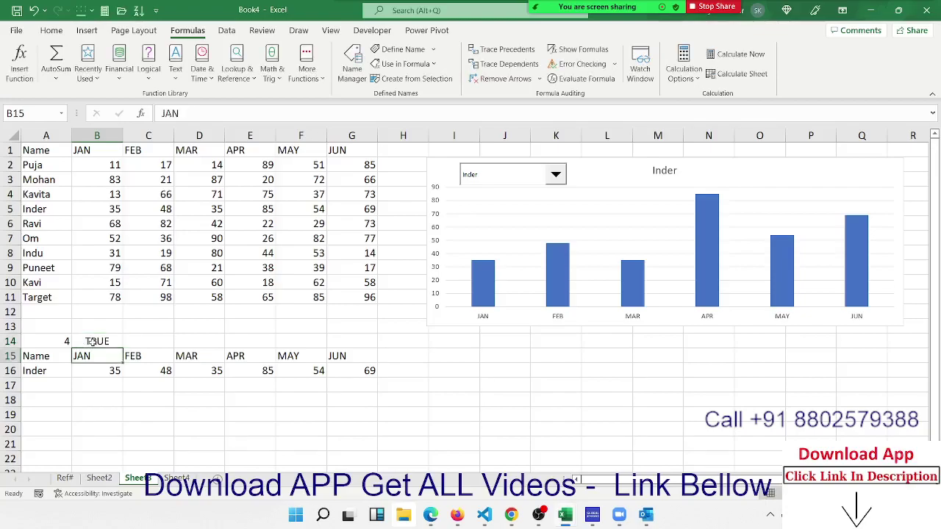
key("Down")
key("Left")
key("Down")
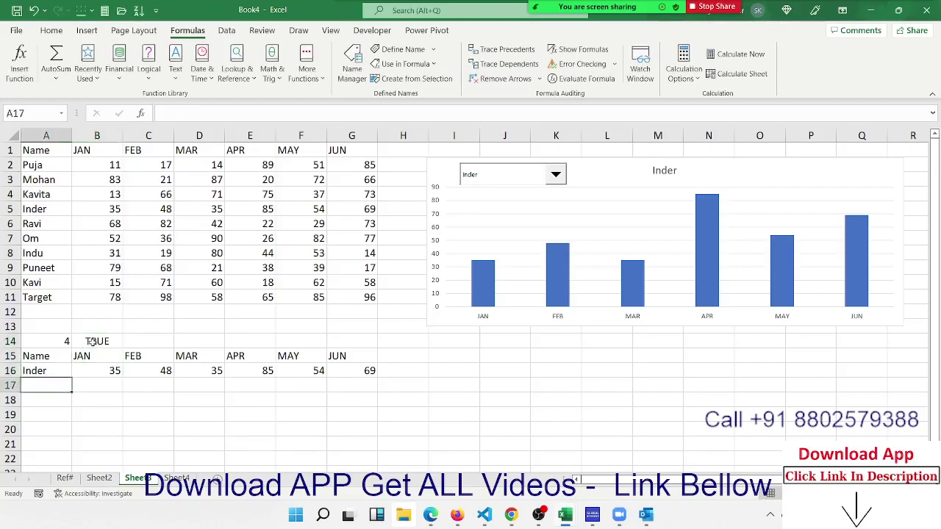
Enter the formula =IF(B14,A11,"") in cell A17
type("=if(")
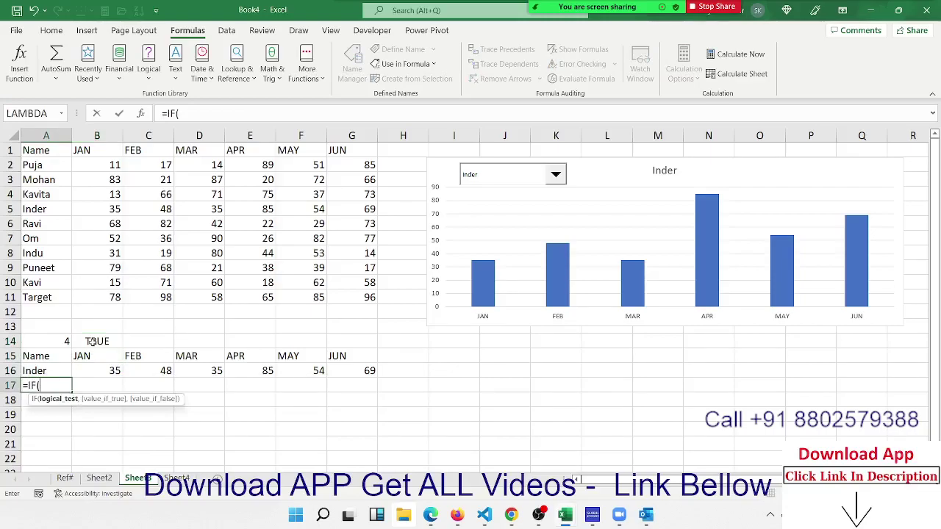
left_click(97, 341)
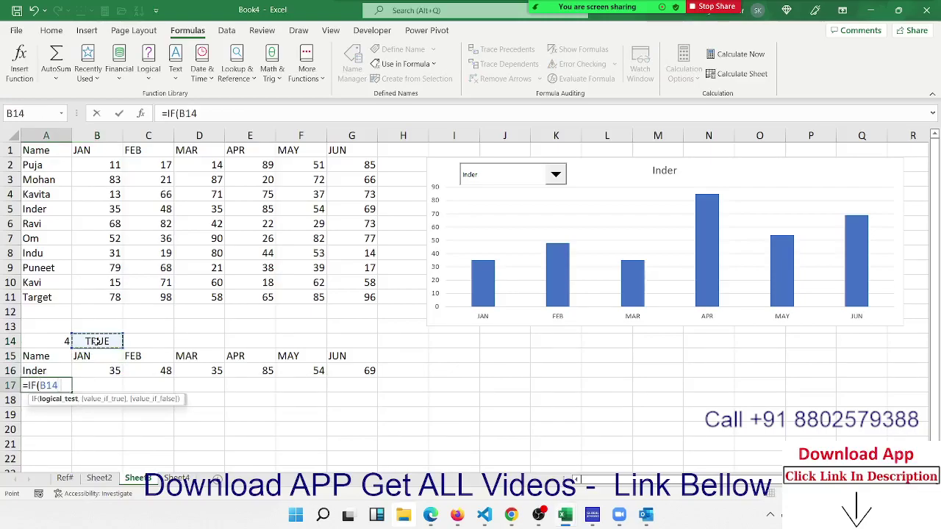
type(",")
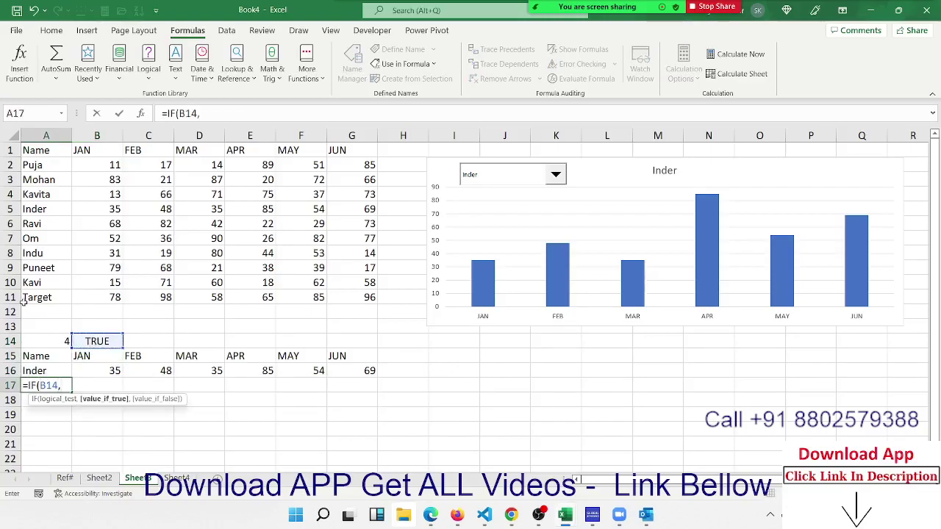
left_click(25, 297)
type(",")
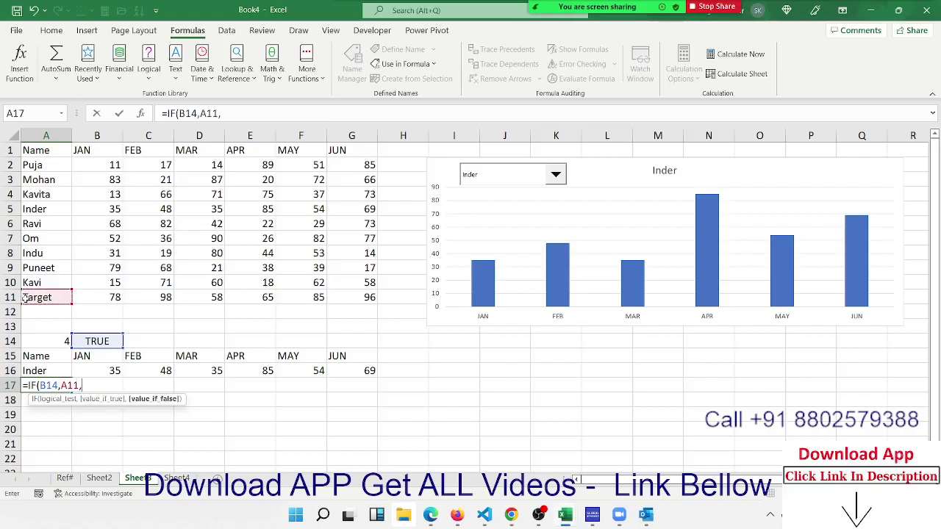
type("\"")
type("\")")
key("Return")
Make the B14 reference absolute ($B$14) and fill the formula across A17:G17
key("Up")
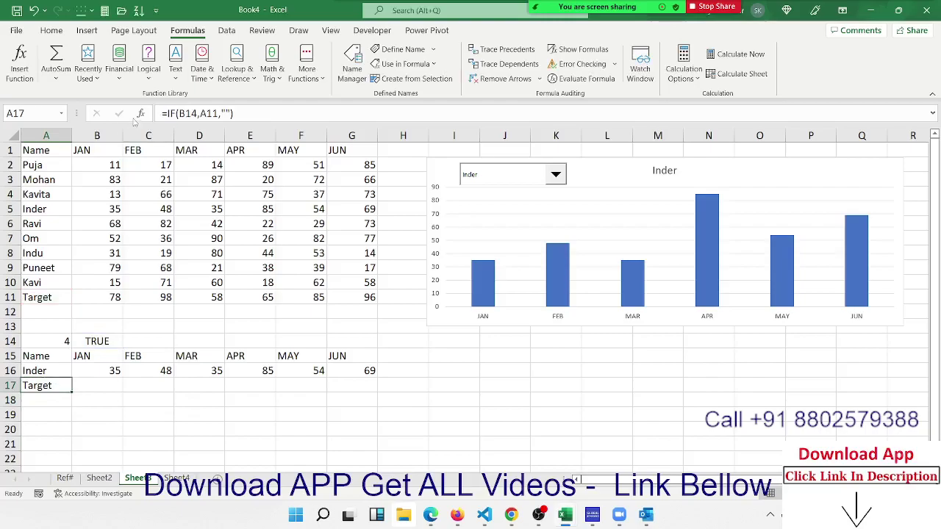
left_click(210, 114)
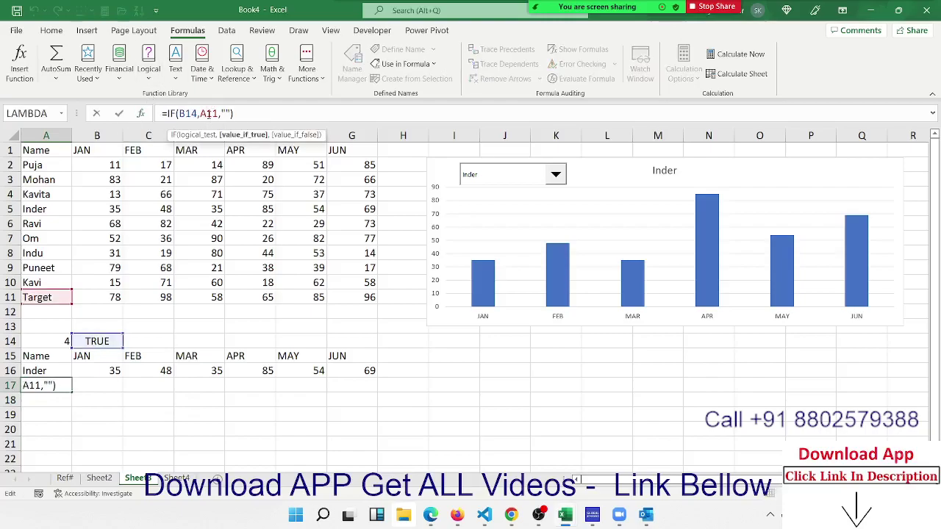
left_click(178, 113)
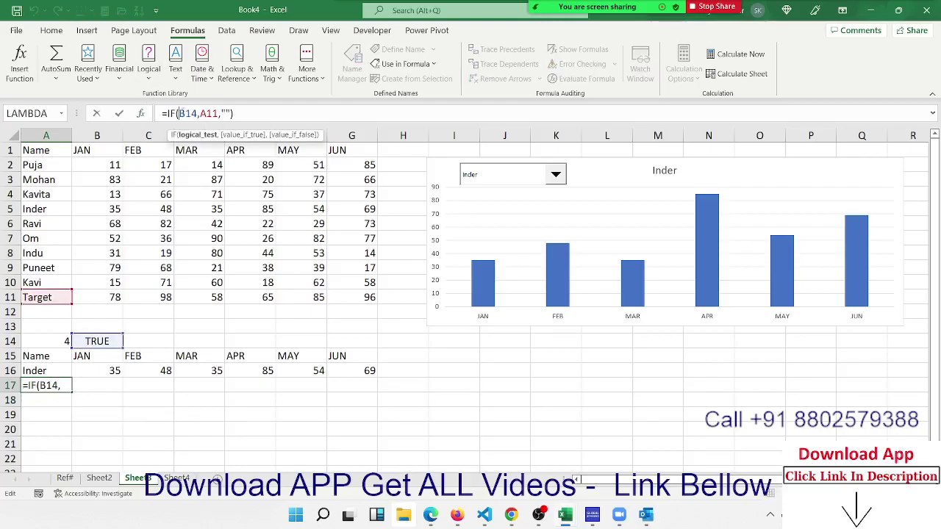
key("F4")
key("Return")
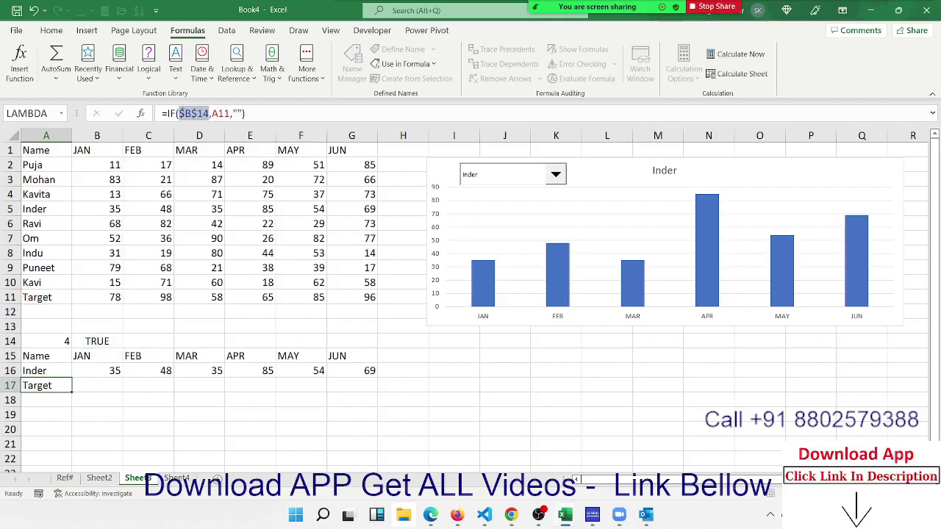
left_click_drag(45, 385, 352, 385)
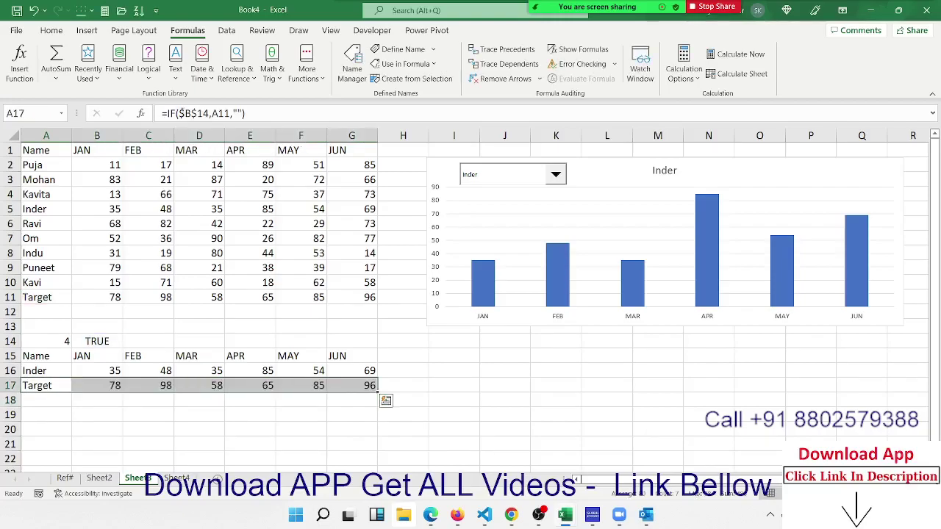
Extend the chart's data range down to row 17 so Target bars appear beside Inder's scores
left_click(436, 314)
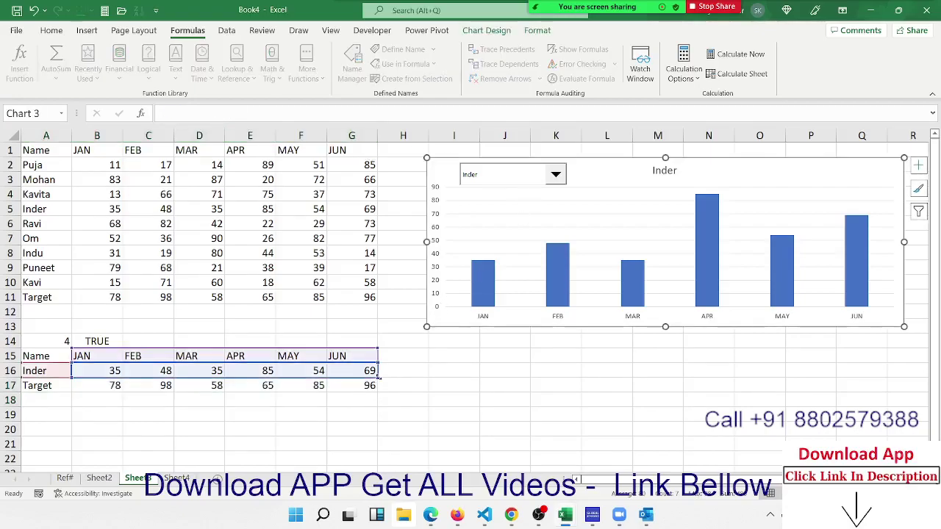
left_click_drag(378, 377, 378, 392)
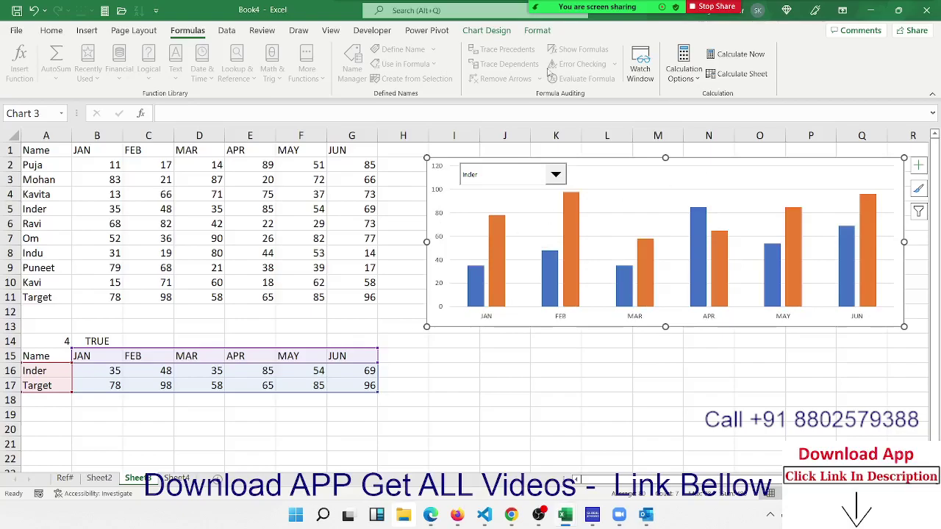
left_click(382, 27)
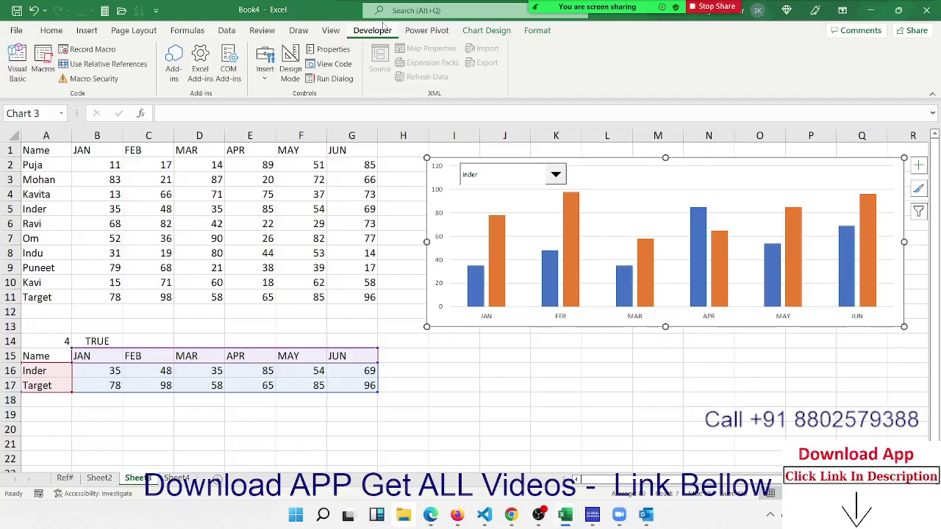
Draw a form-control checkbox at the top of the chart and caption it 'Target'
left_click(258, 79)
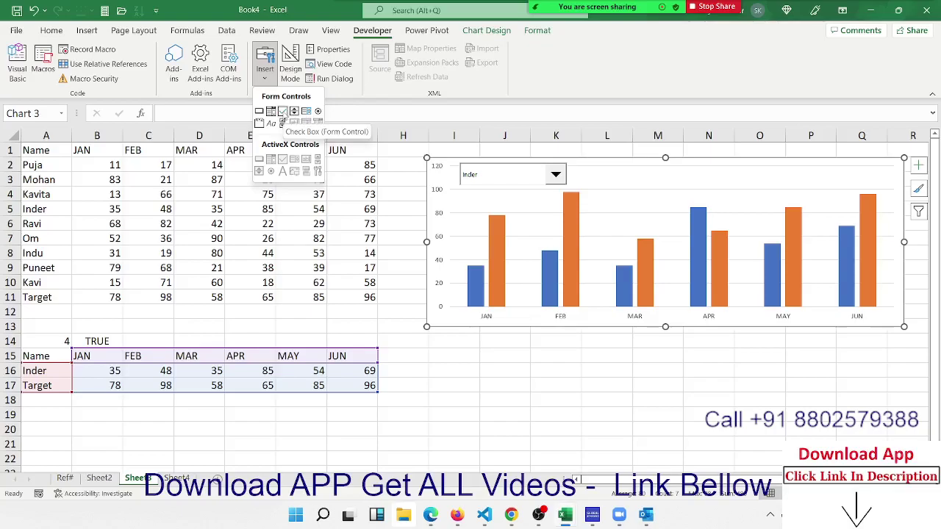
left_click(283, 111)
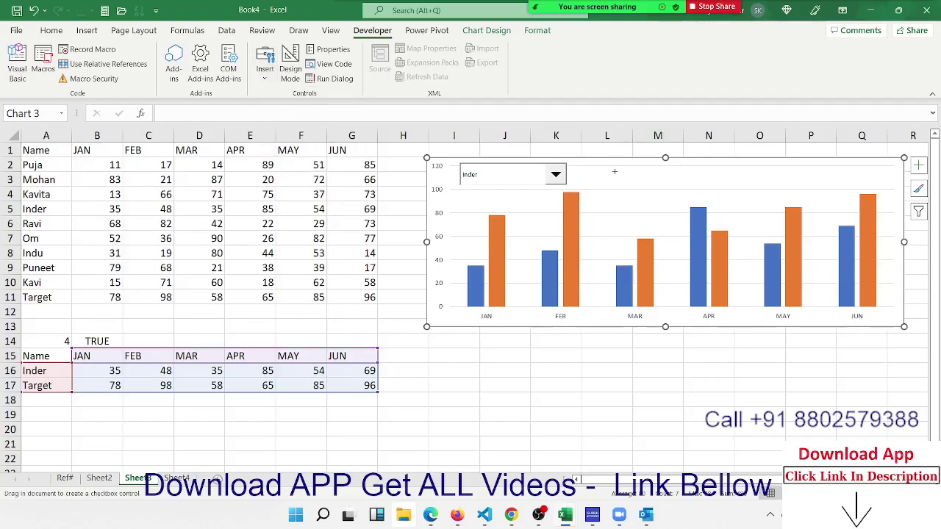
left_click_drag(614, 172, 696, 192)
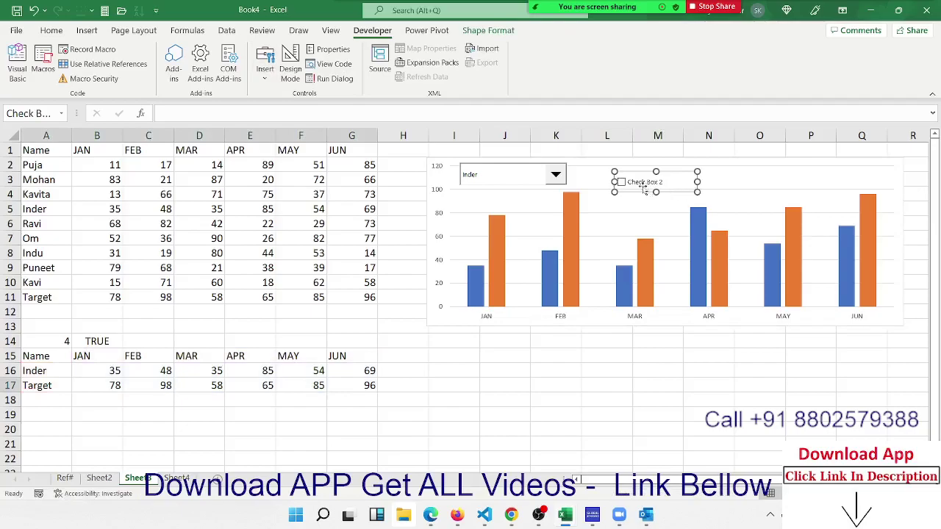
right_click(629, 182)
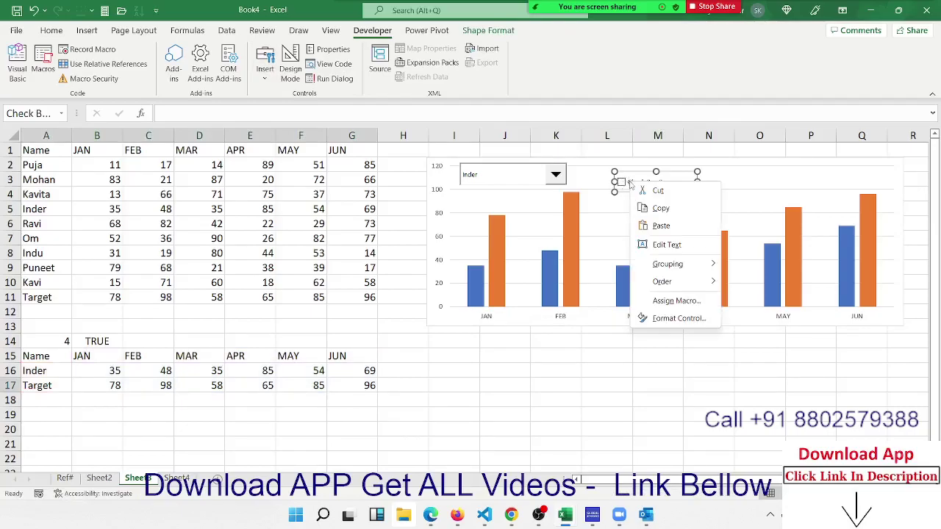
left_click(659, 246)
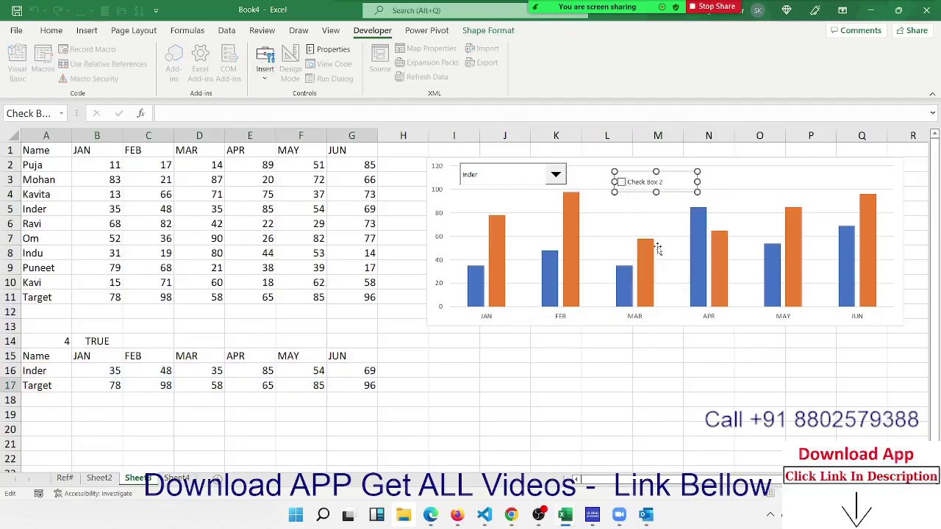
key("BackSpace")
key("BackSpace")
key("BackSpace")
key("BackSpace")
key("BackSpace")
key("BackSpace")
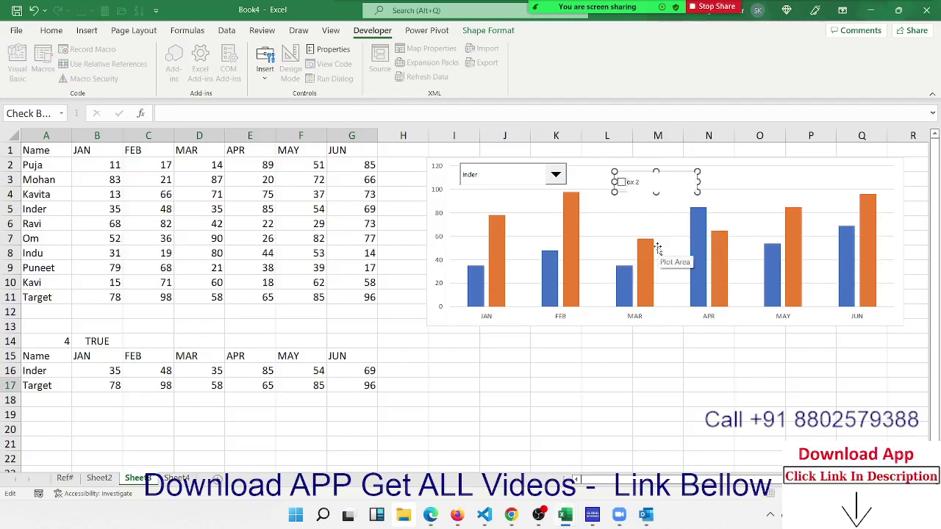
key("BackSpace")
key("BackSpace")
type("arge")
type("t")
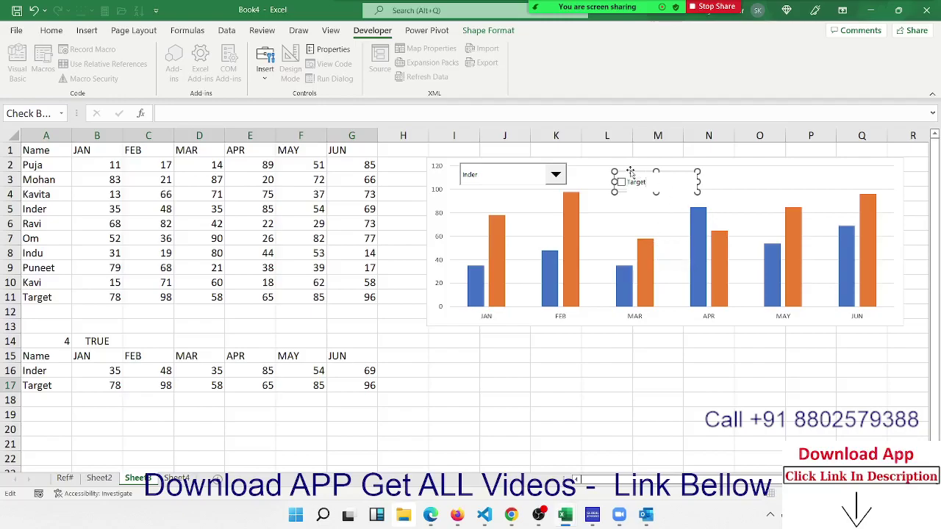
Give the Target checkbox 3-D shading and link it to cell $B$14
left_click(592, 353)
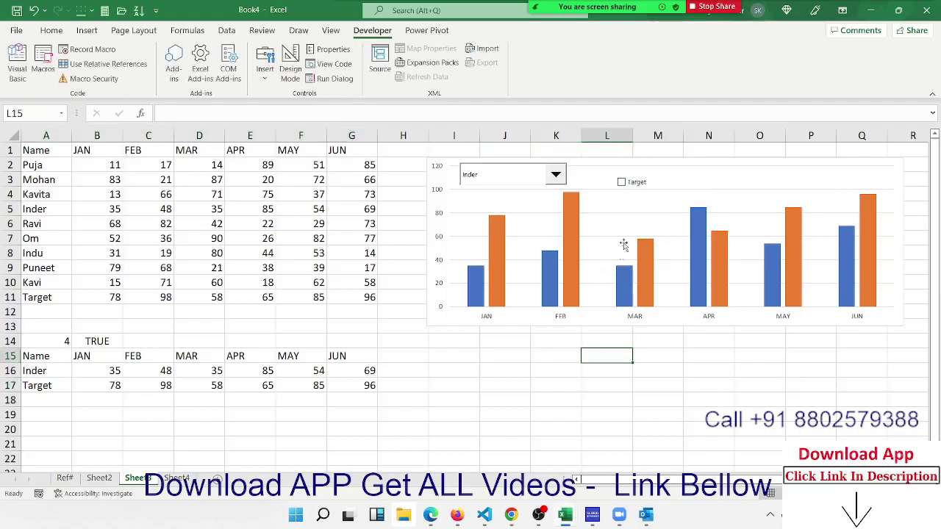
right_click(635, 185)
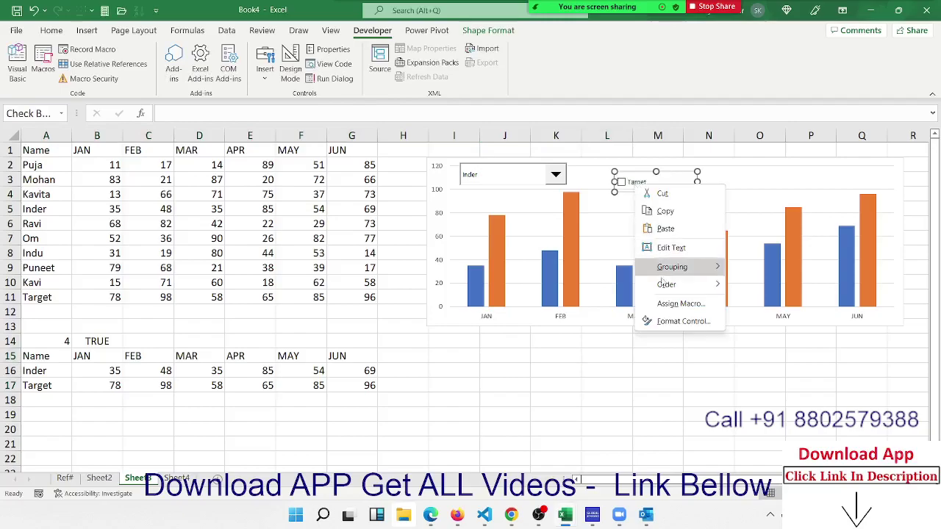
left_click(669, 322)
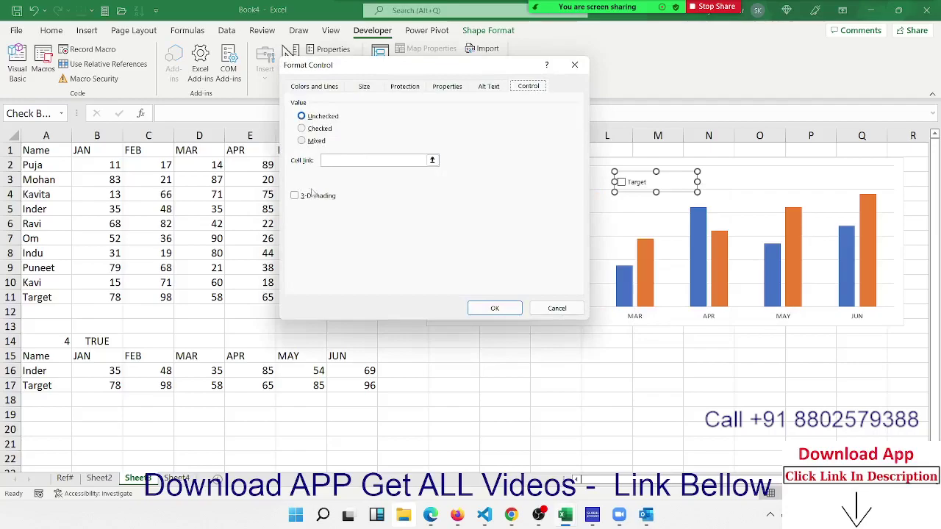
left_click(295, 194)
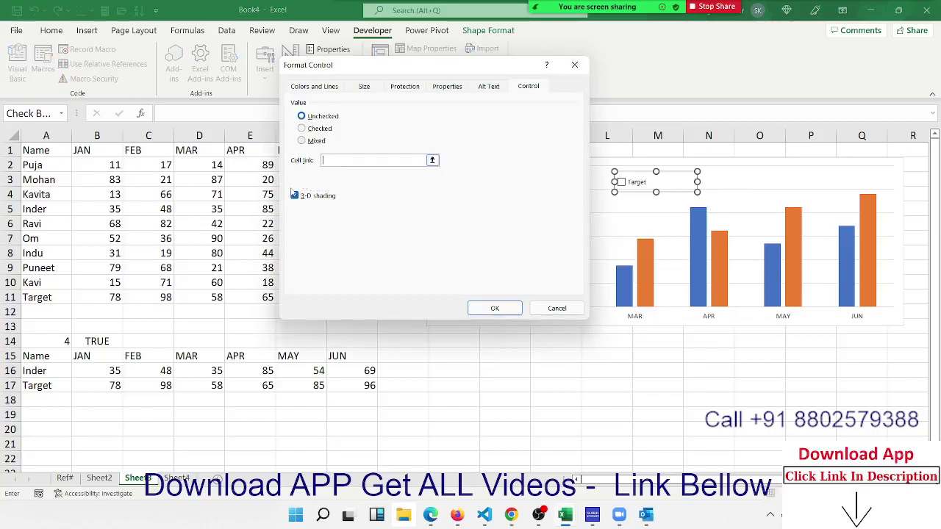
left_click(107, 341)
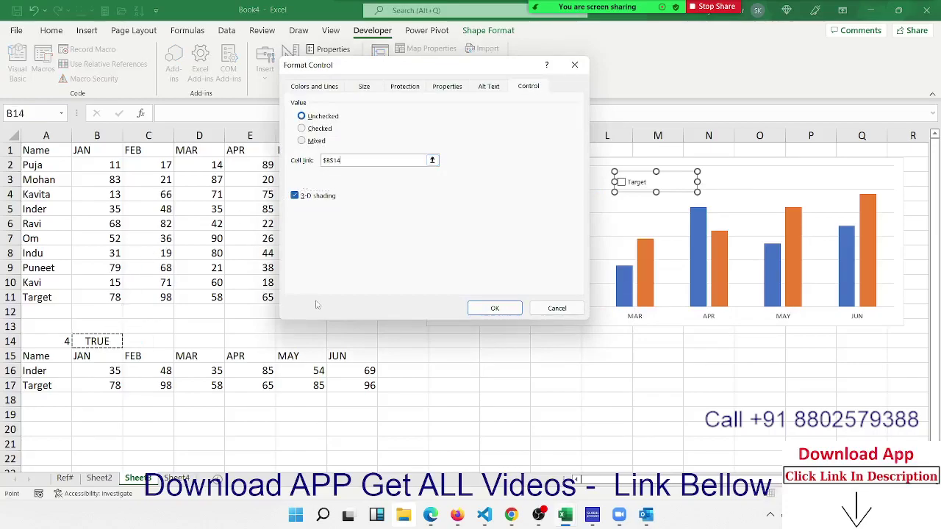
left_click(478, 309)
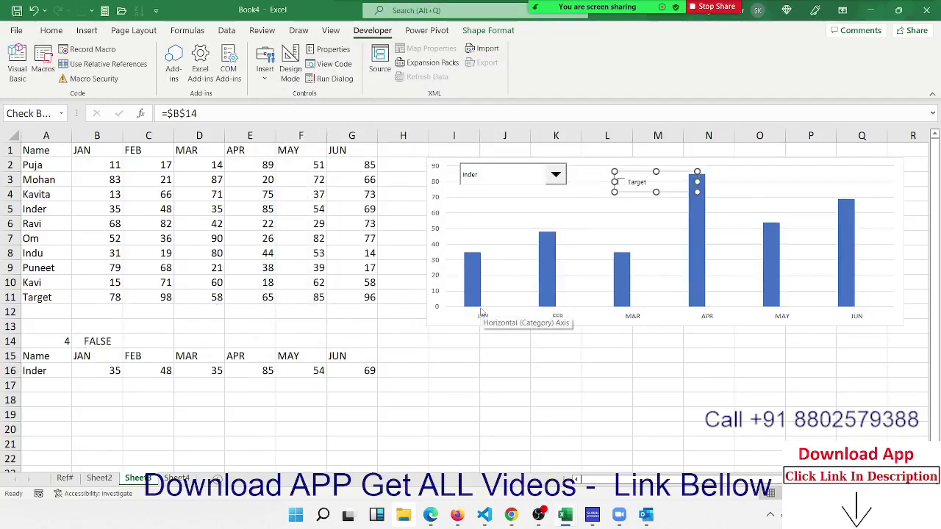
Toggle Target on and off repeatedly, ending unticked with the orange Target bars hidden
left_click(558, 356)
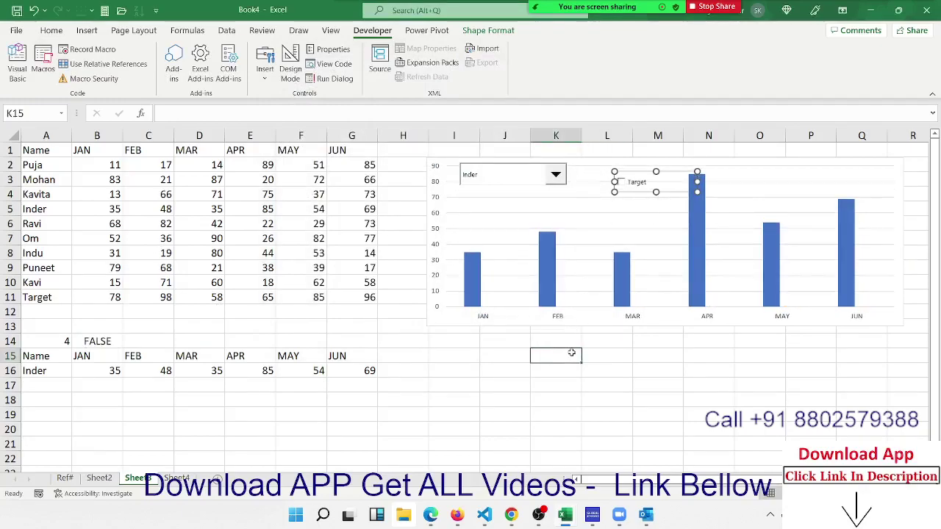
left_click(622, 182)
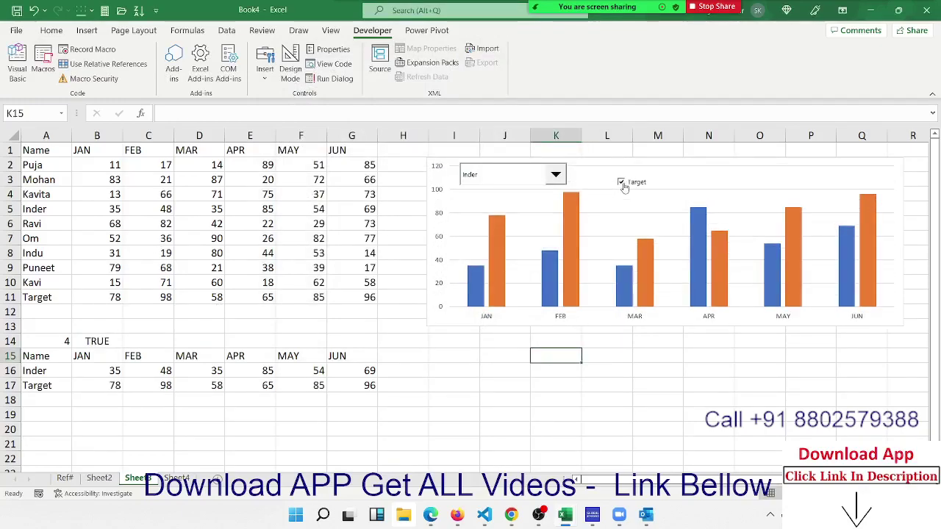
left_click(622, 184)
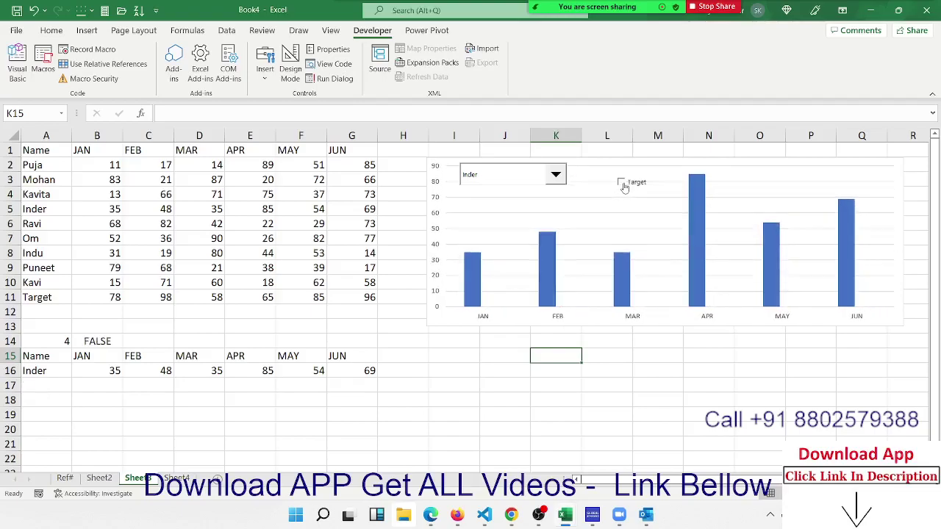
left_click(623, 183)
left_click(622, 183)
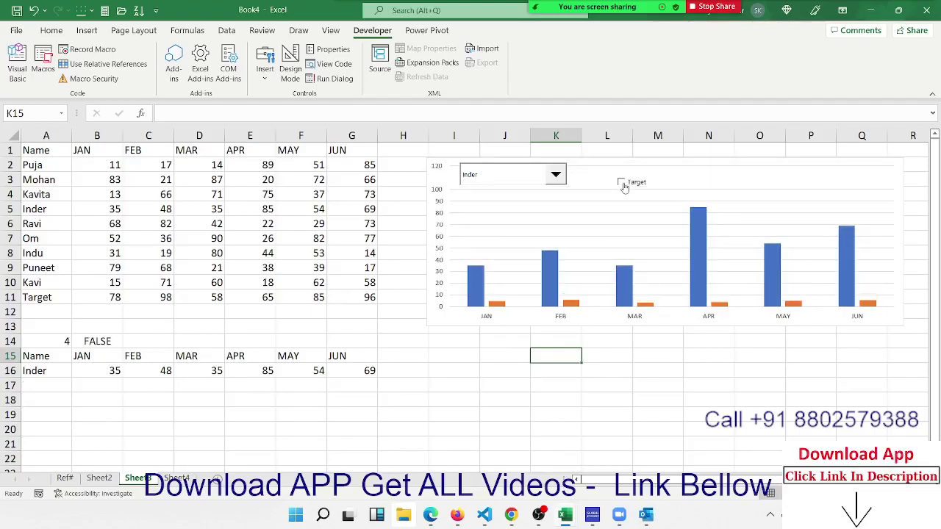
left_click(621, 183)
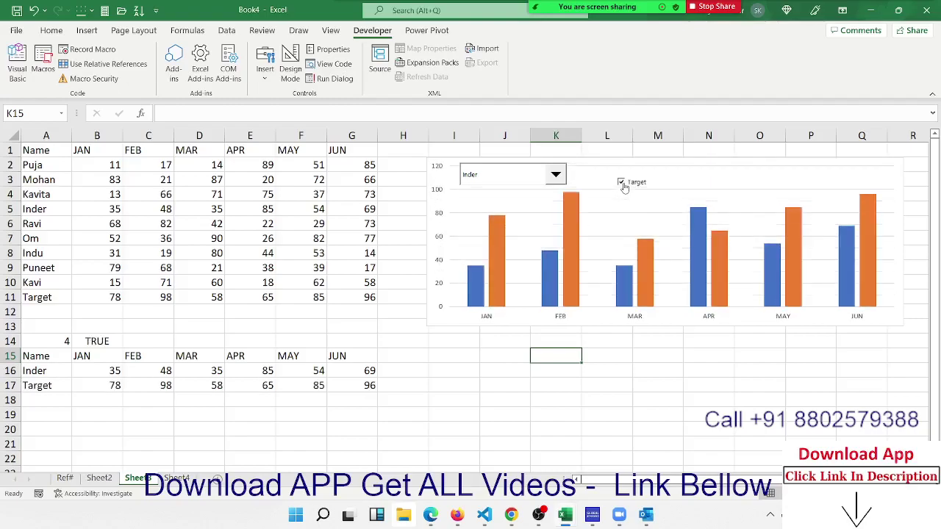
left_click(622, 184)
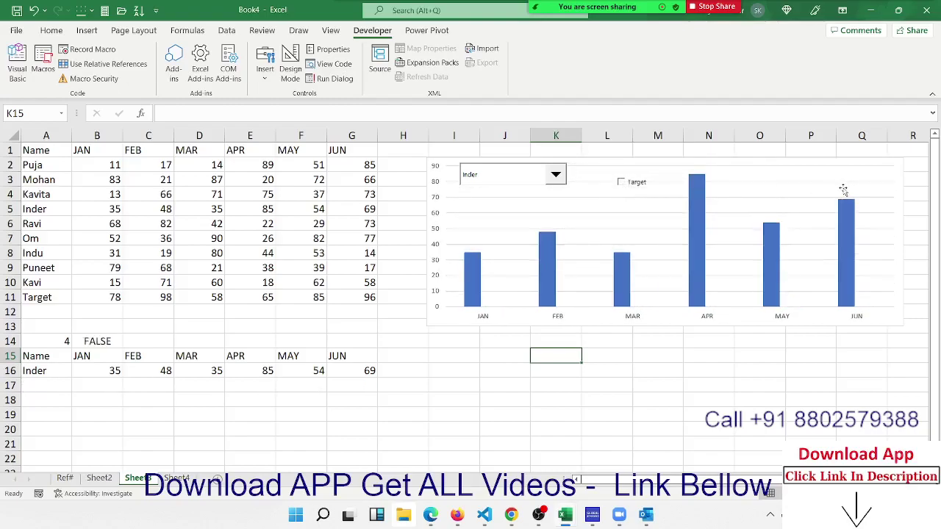
Draw a form-control spin button beside the chart's name dropdown
left_click(885, 200)
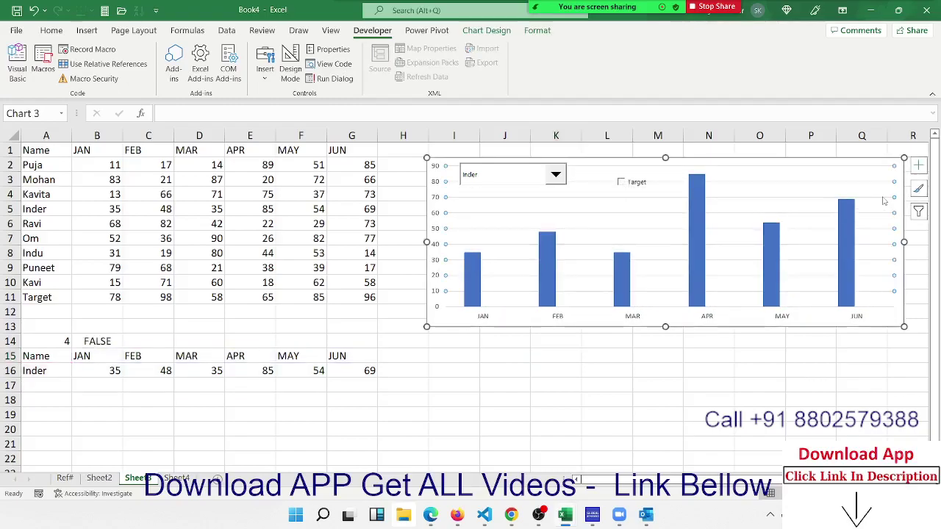
left_click(755, 172)
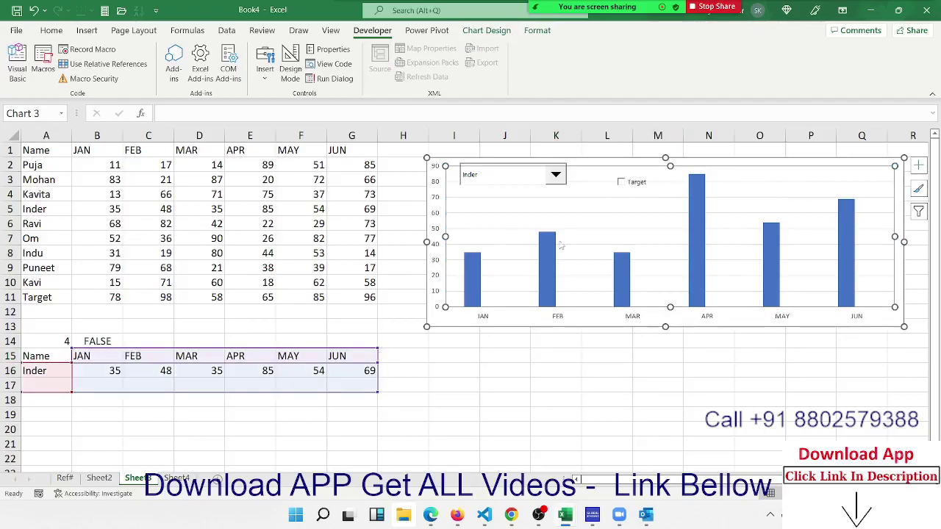
left_click(265, 74)
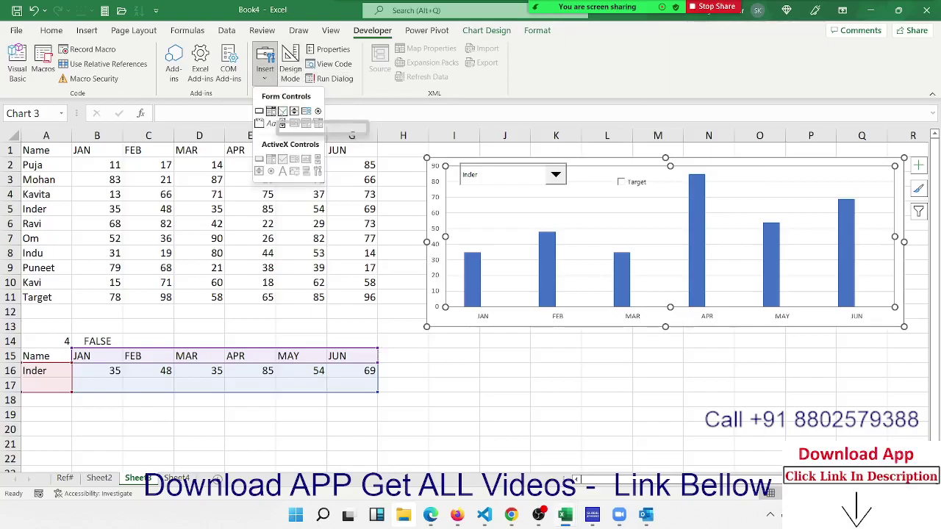
left_click(295, 111)
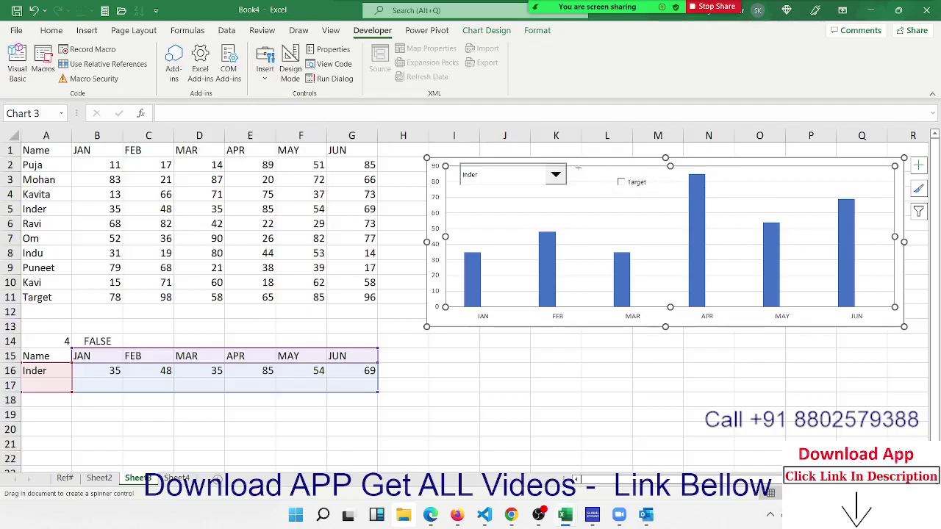
mouse_move(578, 168)
left_mouse_down()
mouse_move(597, 197)
mouse_move(580, 187)
left_mouse_up()
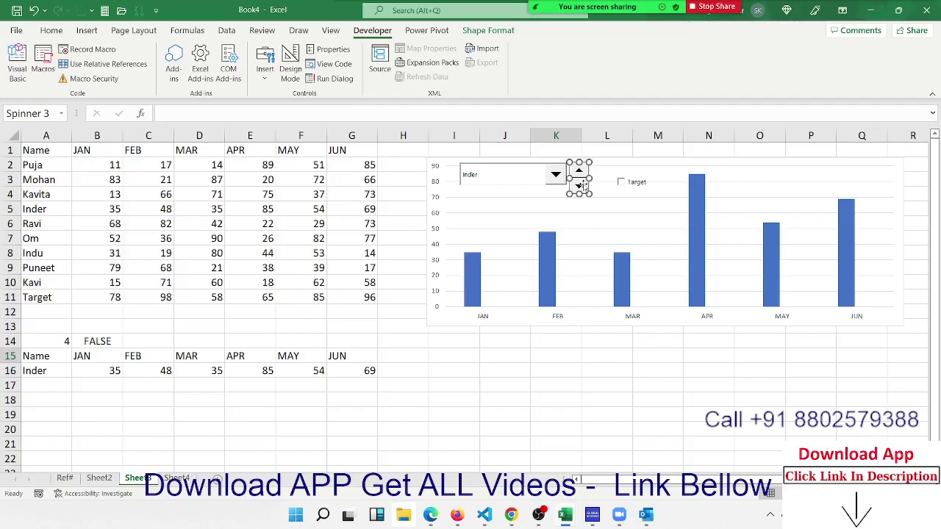
Set the spin button's current value to 1, minimum to 8, and cell link to $A$14
right_click(581, 186)
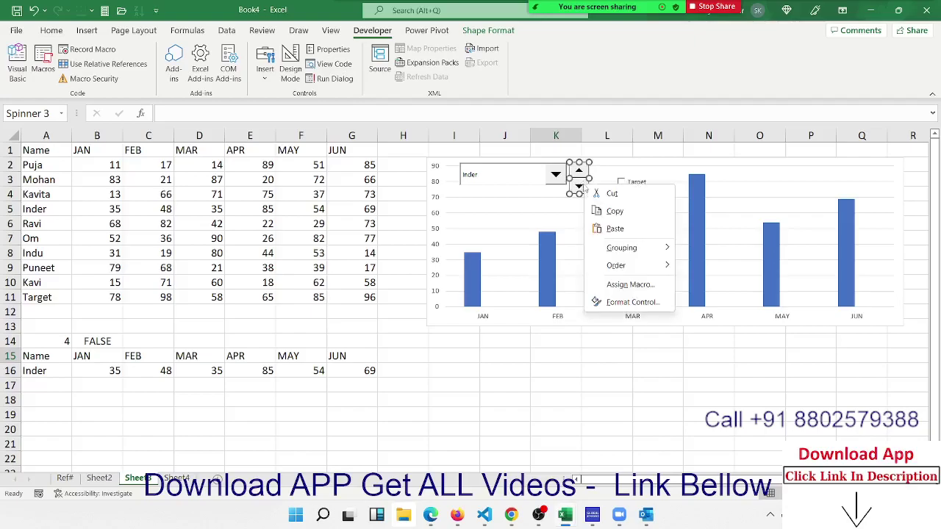
left_click(641, 300)
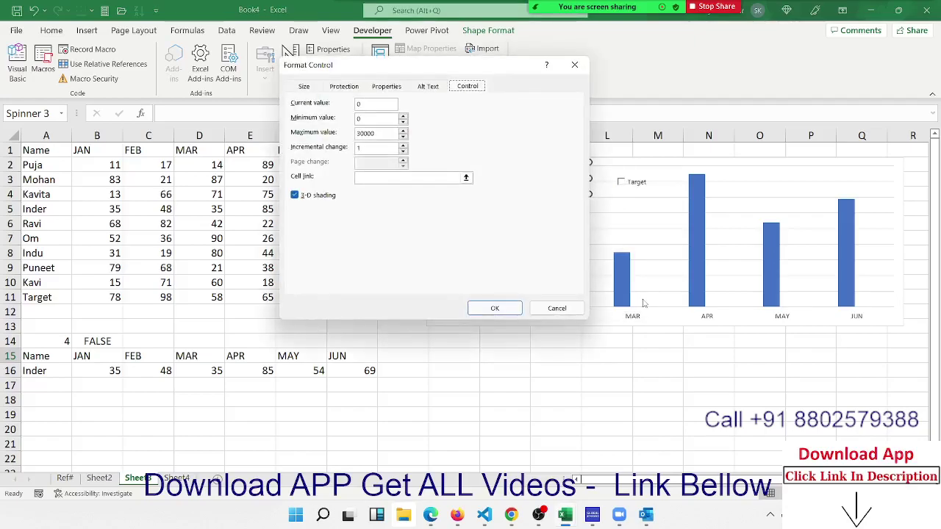
left_click(373, 105)
type("1")
left_click(378, 117)
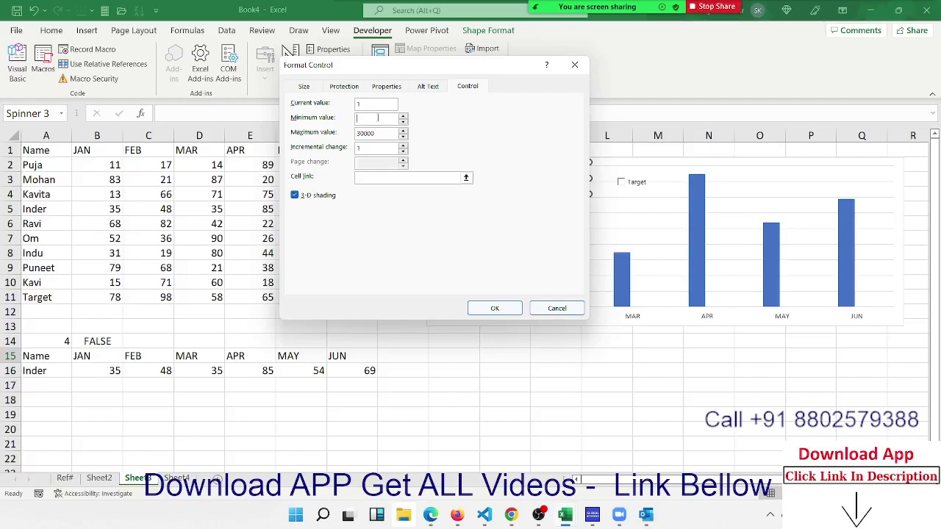
type("8")
left_click(367, 178)
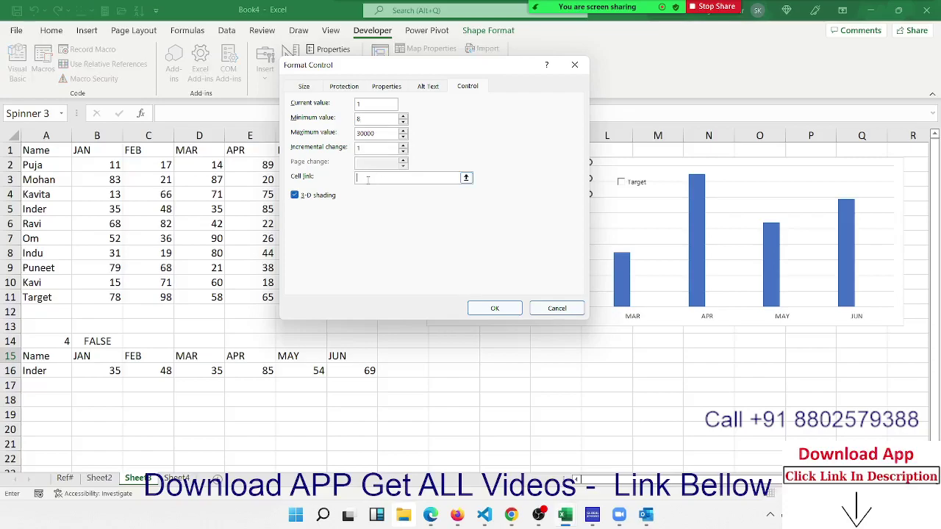
left_click(67, 340)
Apply the spinner settings, step A14 up past the table to 12, then back to Puneet
left_click(491, 309)
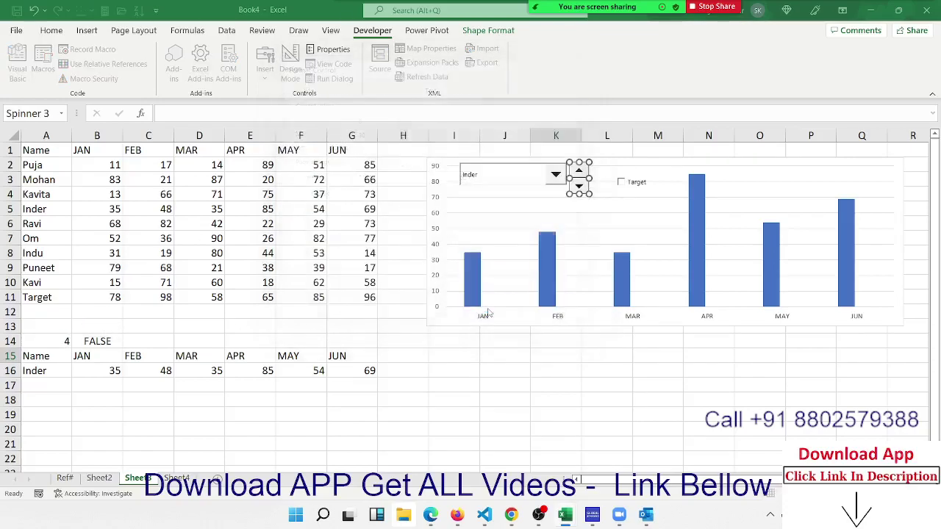
left_click(512, 367)
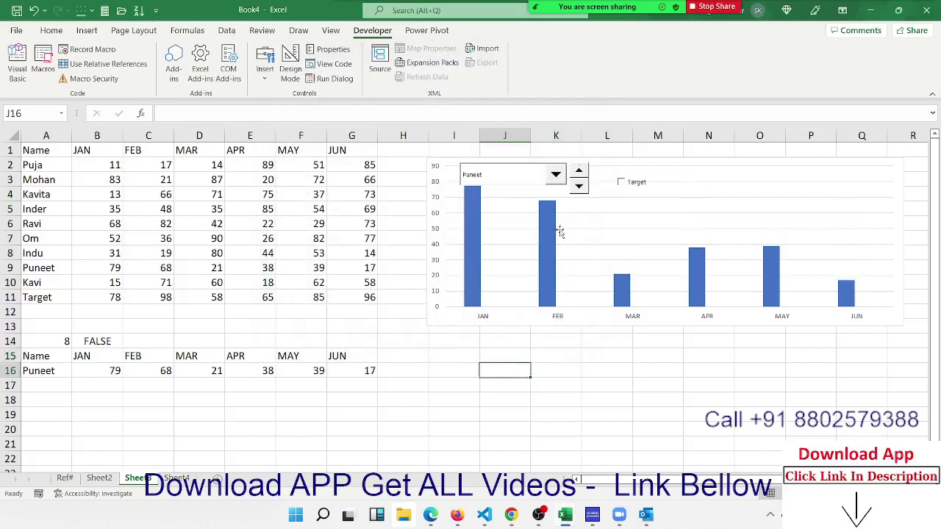
left_click(580, 172)
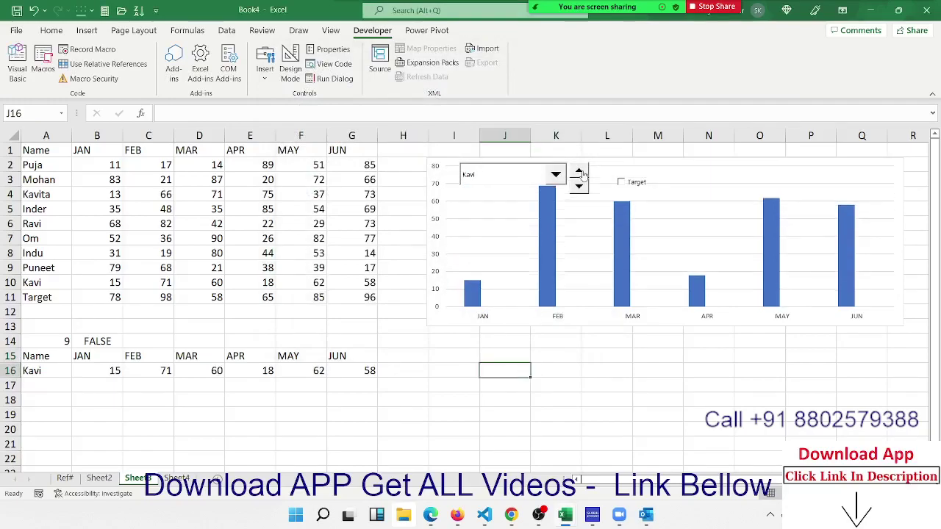
left_click(580, 172)
left_click(580, 172)
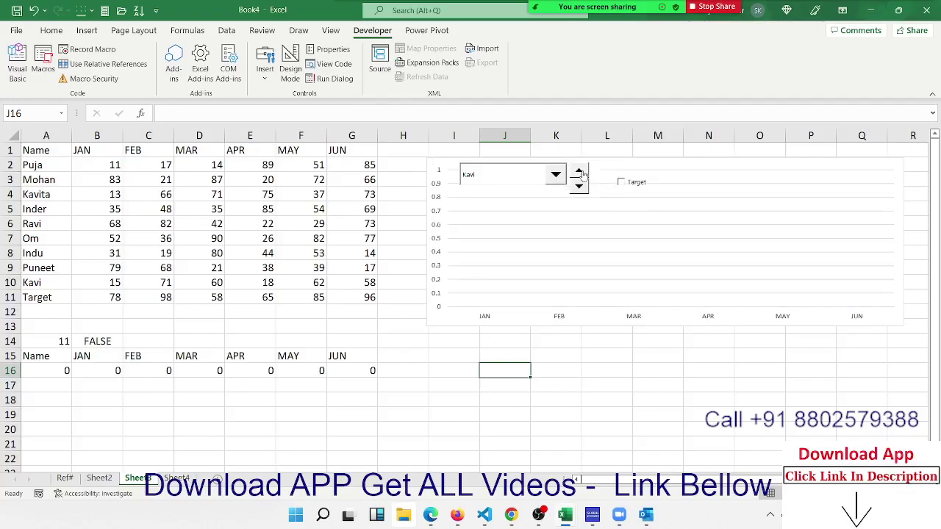
left_click(581, 173)
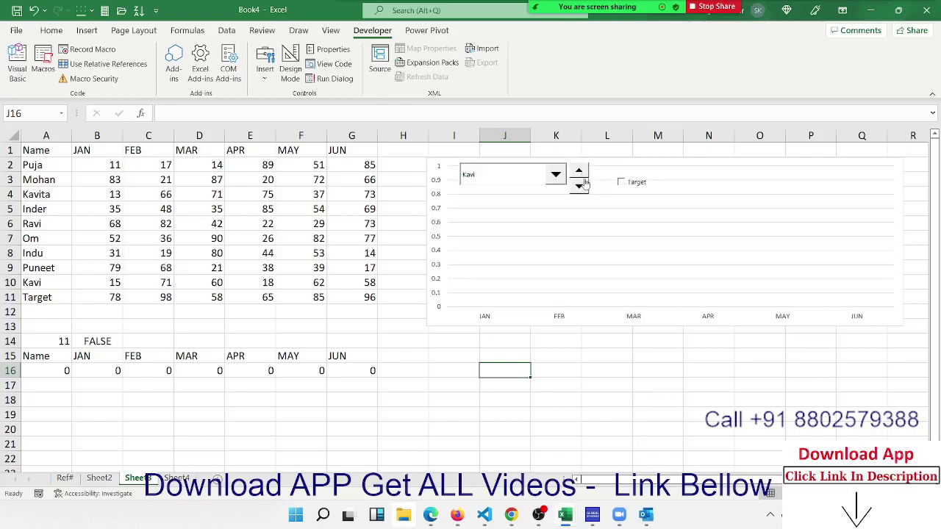
left_click(585, 183)
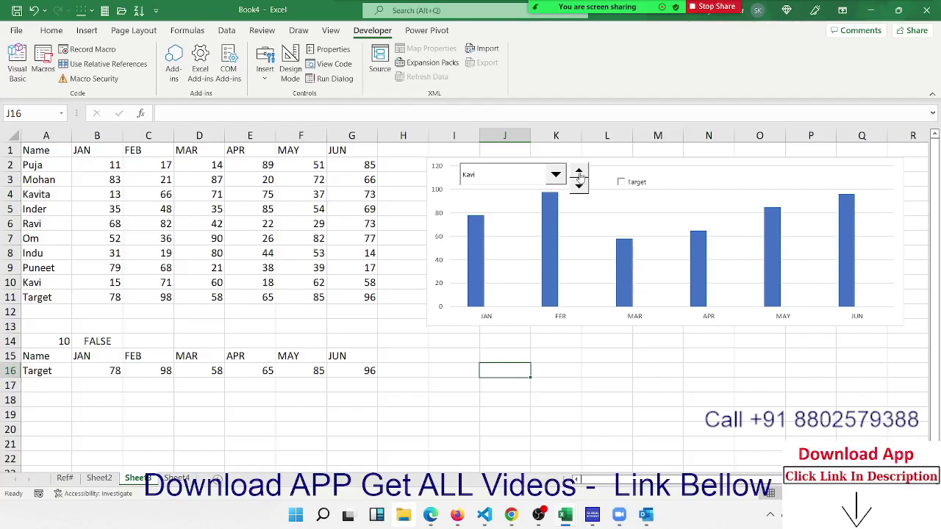
left_click(580, 173)
left_click(580, 186)
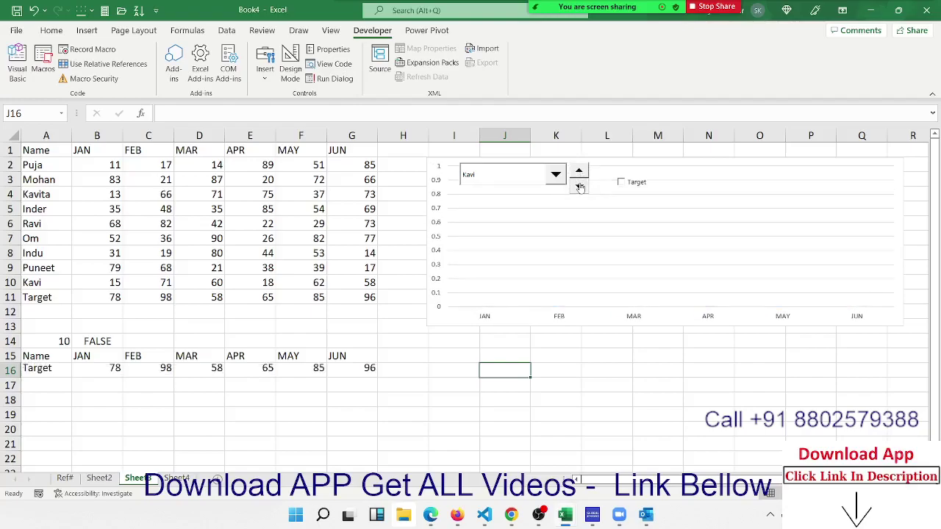
left_click(579, 186)
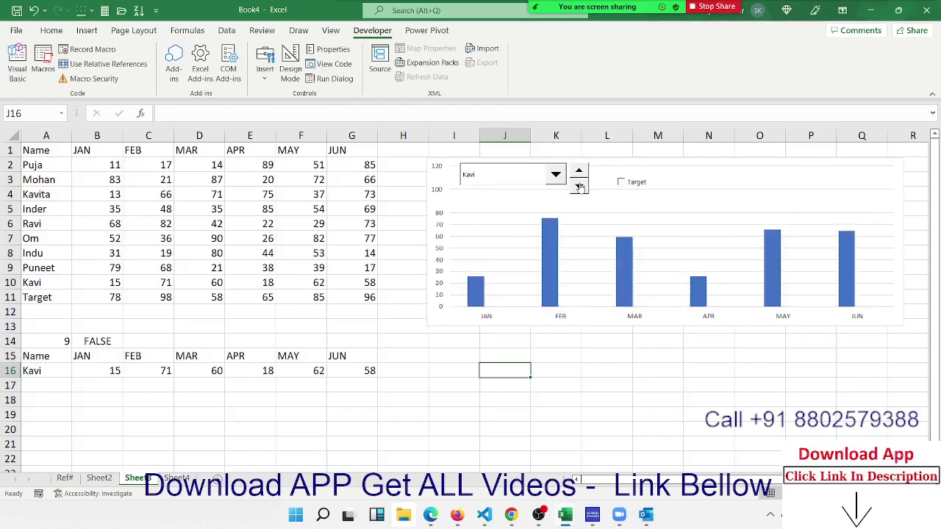
left_click(580, 186)
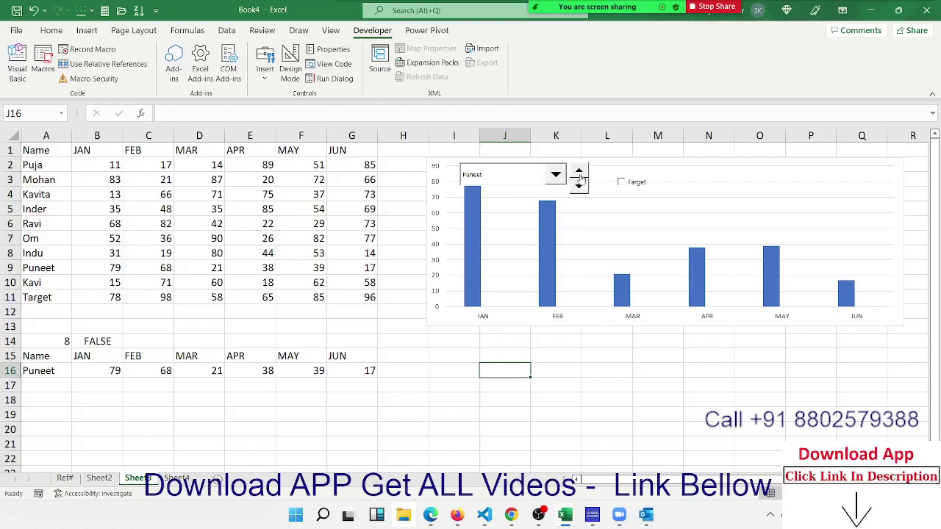
Step A14 up to 13 beyond the table, then back down to 8, Puneet's row
left_click(579, 175)
left_click(579, 173)
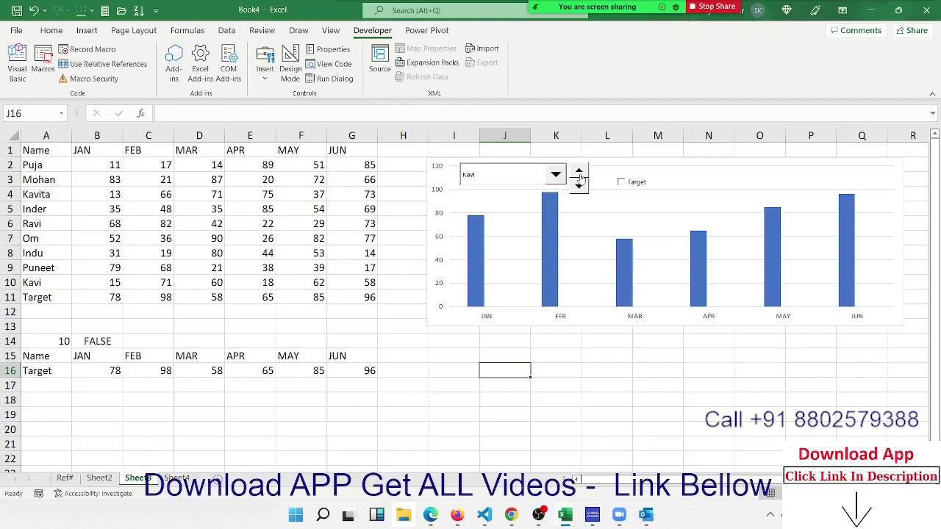
left_click(580, 175)
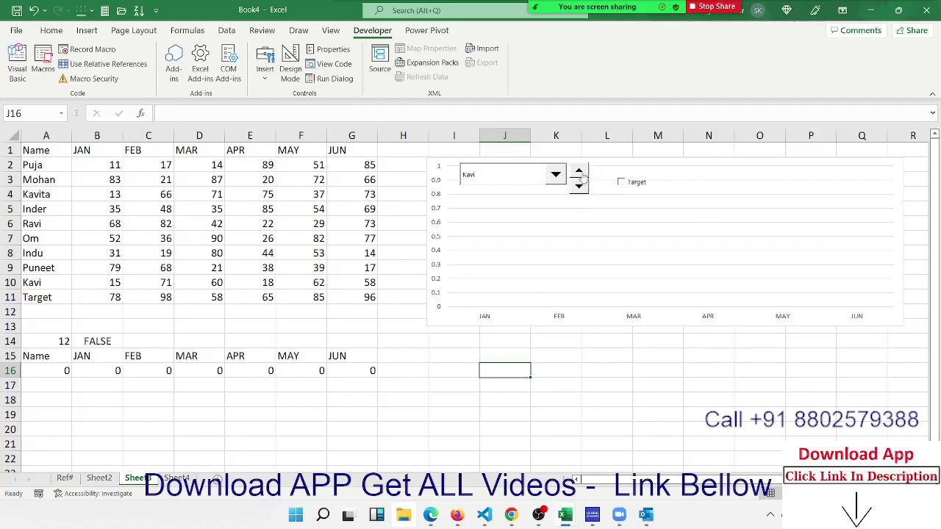
left_click(579, 174)
left_click(580, 187)
left_click(580, 187)
left_click(580, 187)
left_click(580, 188)
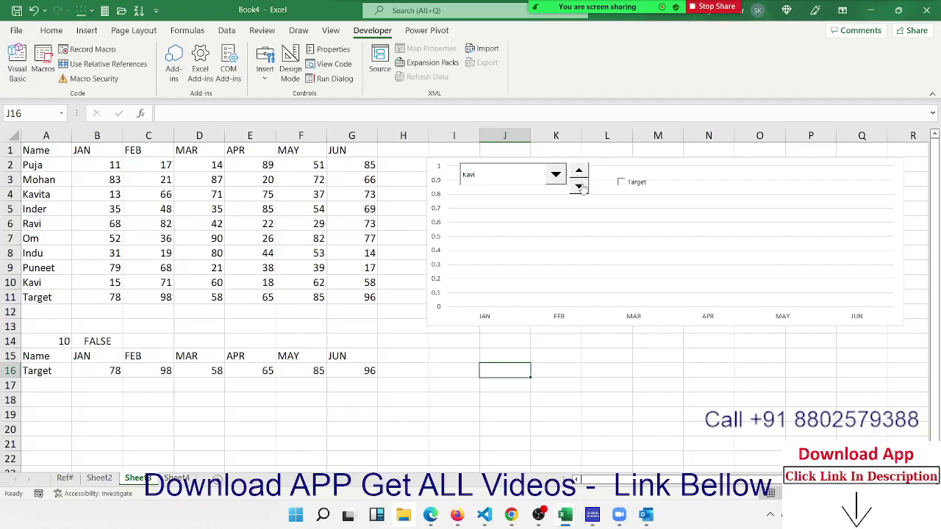
left_click(580, 187)
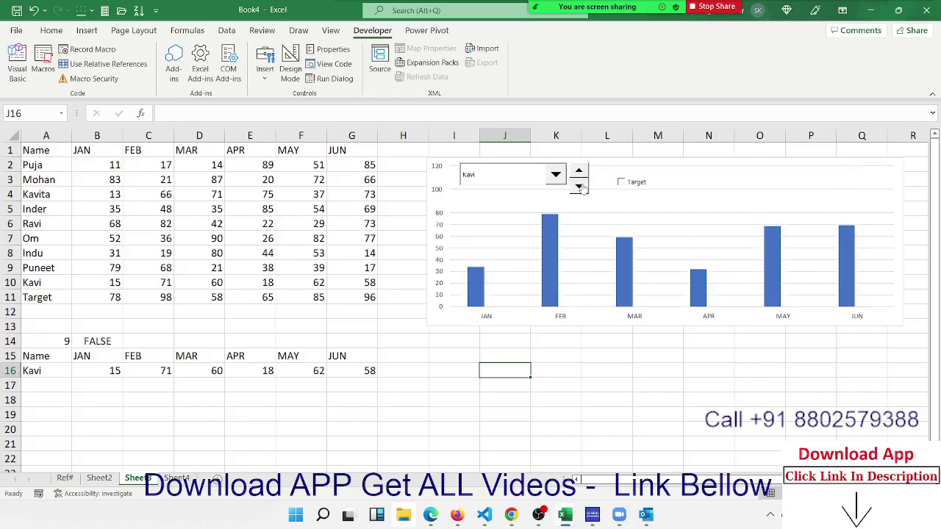
left_click(580, 187)
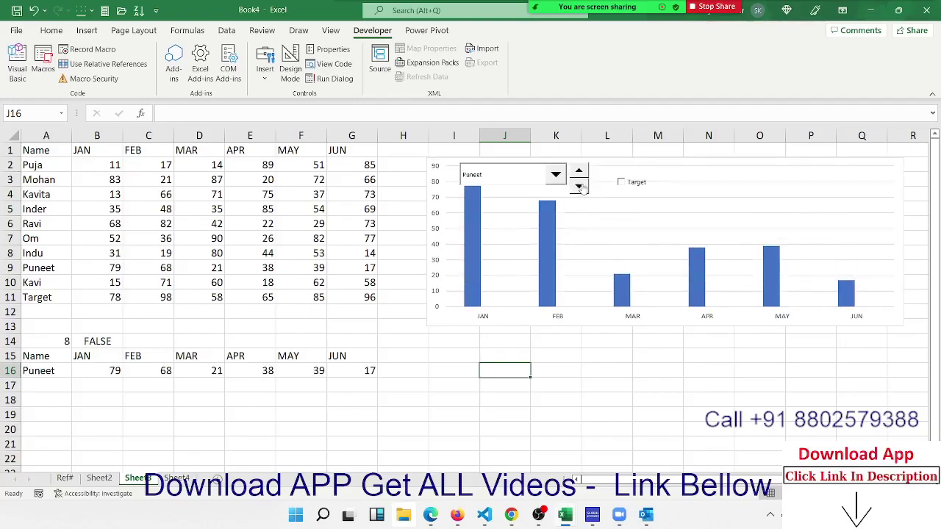
right_click(580, 188)
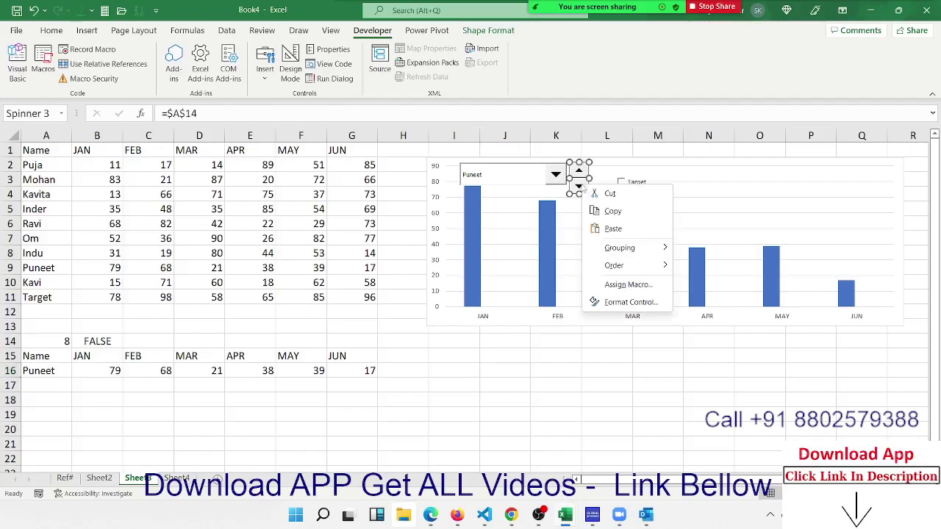
left_click(631, 301)
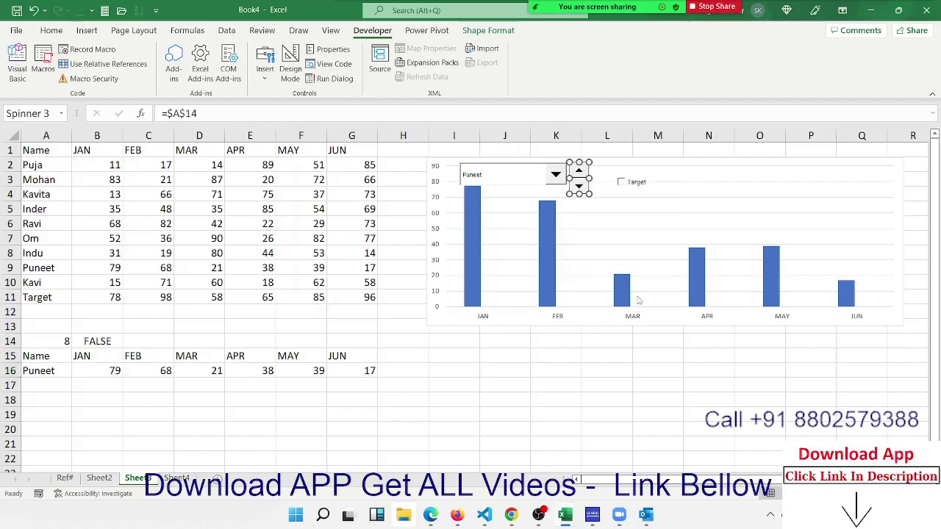
left_click(370, 104)
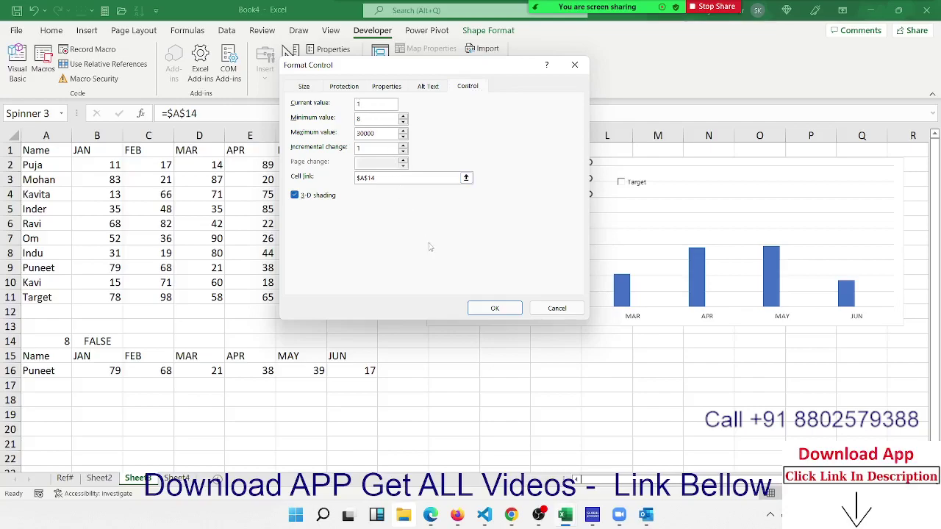
left_click(480, 311)
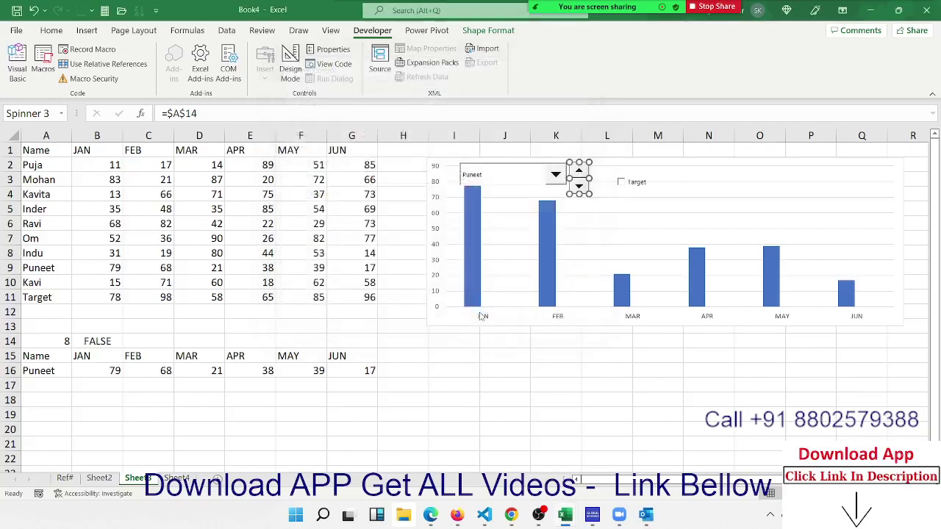
left_click(402, 299)
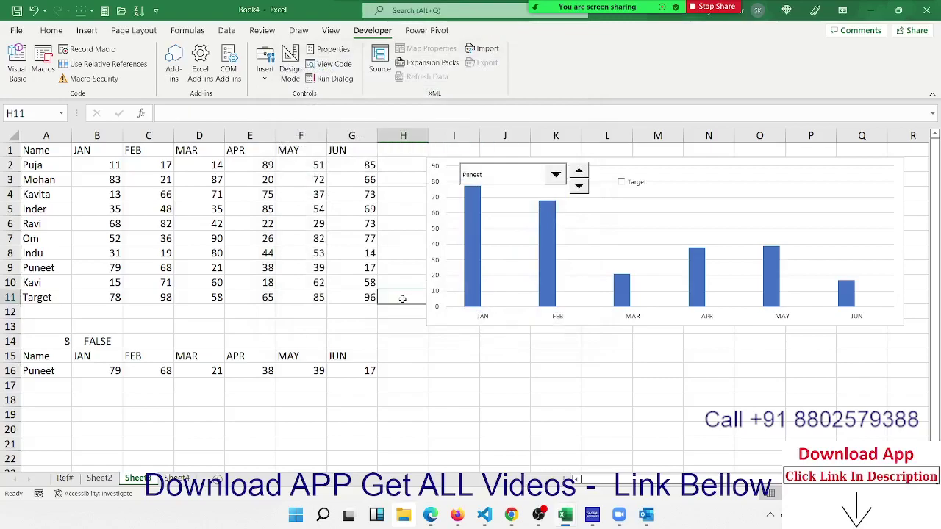
Step the spinner up past the table and back down to Puneet's row
left_click(580, 172)
left_click(579, 173)
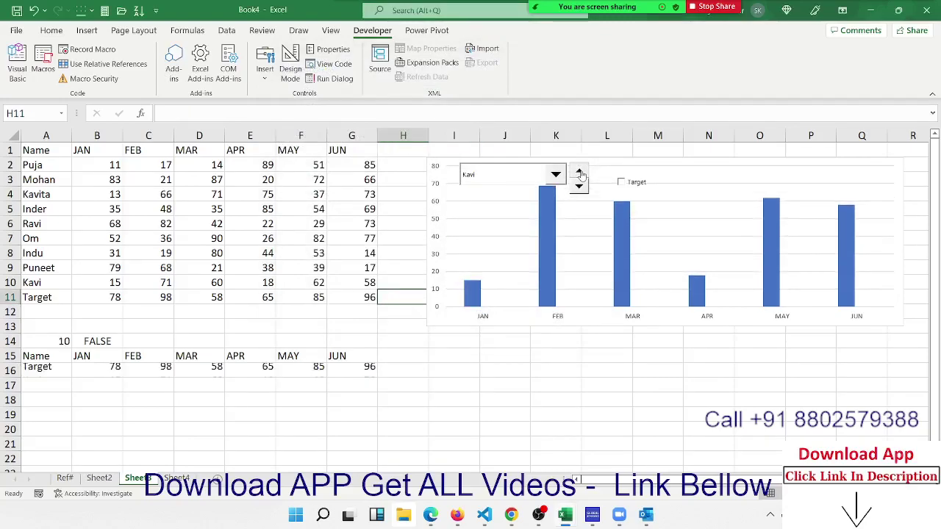
left_click(580, 173)
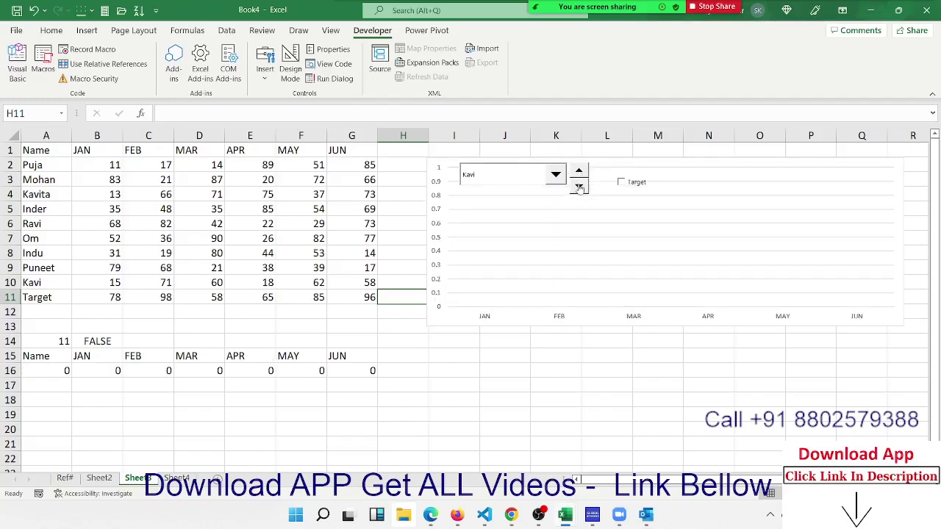
left_click(580, 186)
left_click(579, 187)
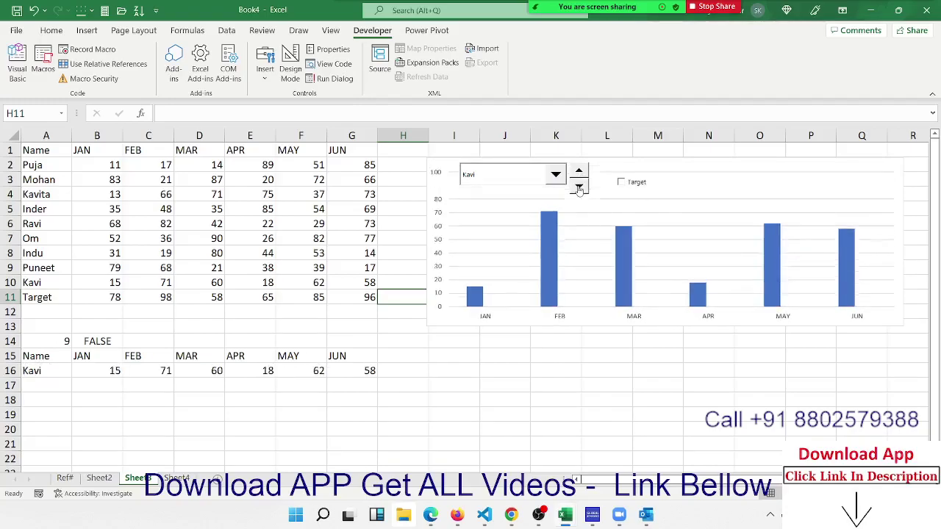
left_click(579, 189)
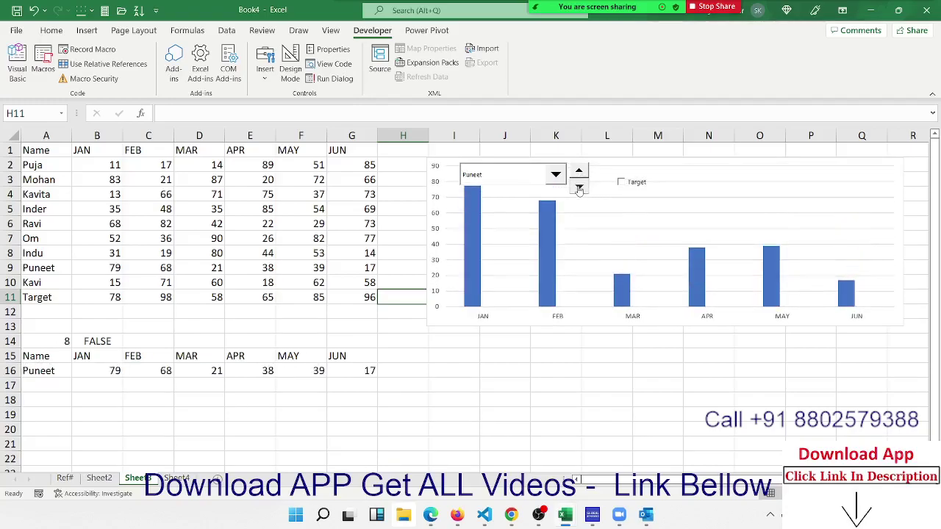
Change the spinner's maximum value from 30000 to 8
right_click(579, 189)
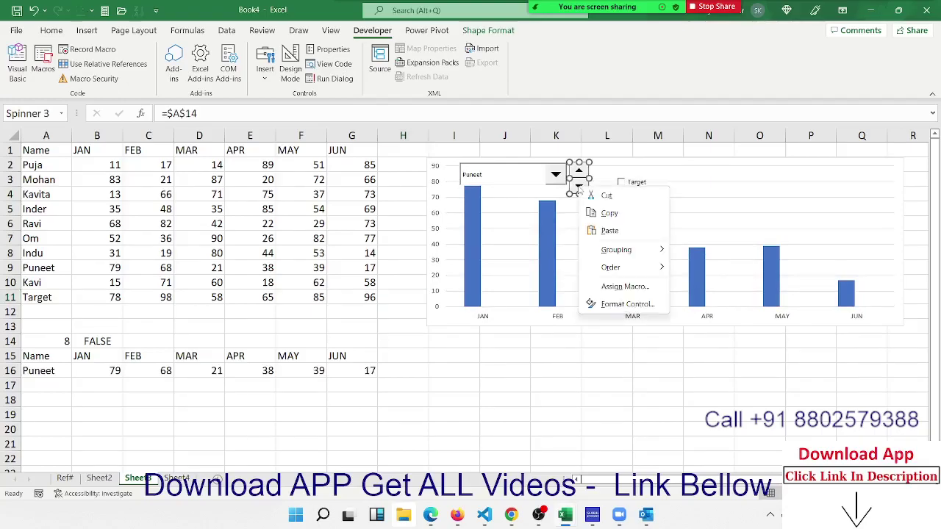
left_click(607, 307)
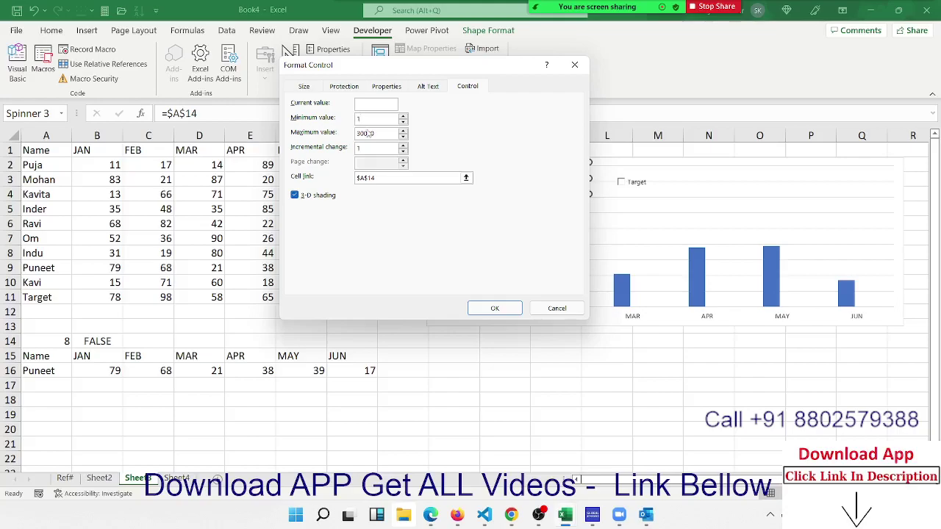
double_click(369, 133)
type("8")
left_click(491, 309)
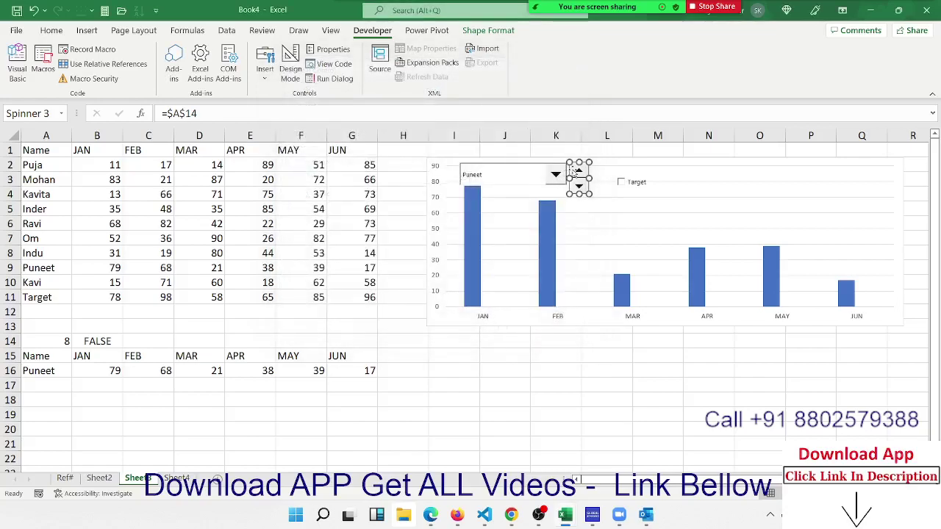
left_click(443, 351)
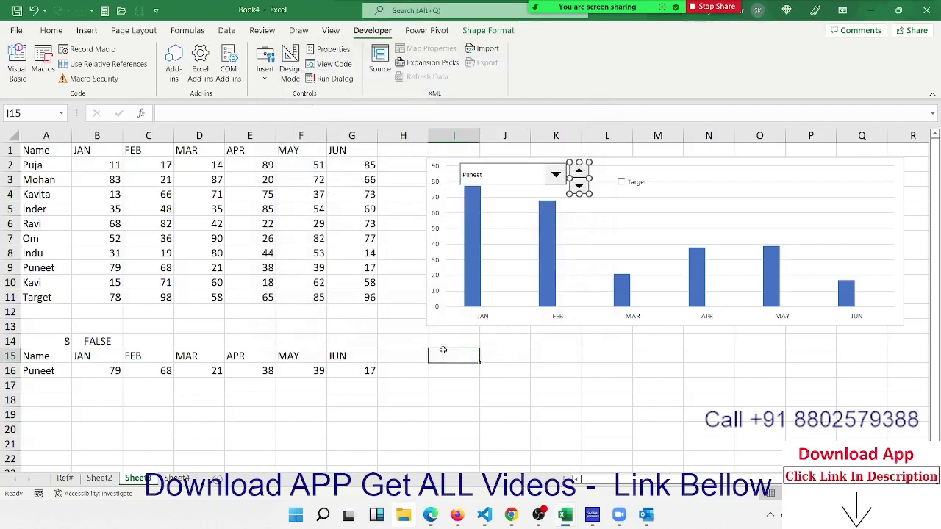
Step A14 down through each name to 1 so the chart shows Puja, then show the controls gallery
left_click(579, 186)
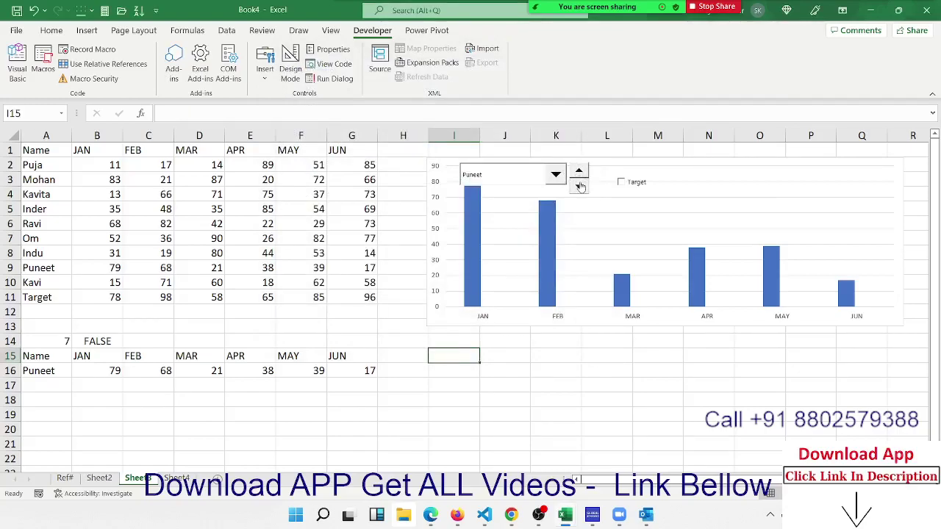
left_click(578, 186)
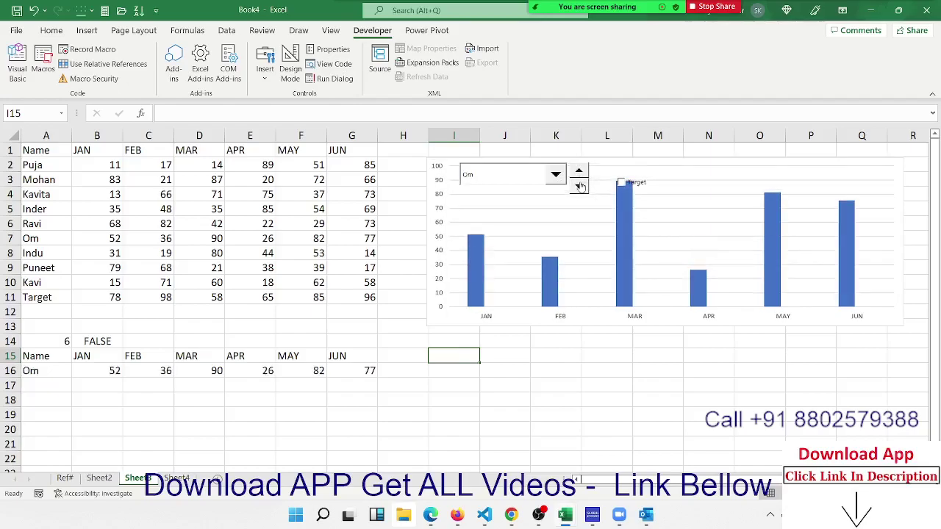
left_click(578, 186)
left_click(579, 186)
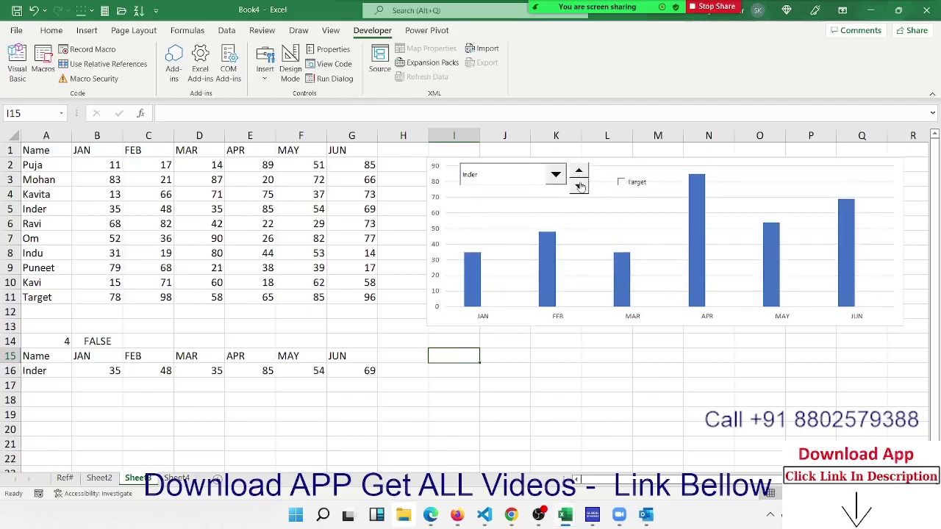
left_click(578, 186)
left_click(579, 186)
left_click(579, 186)
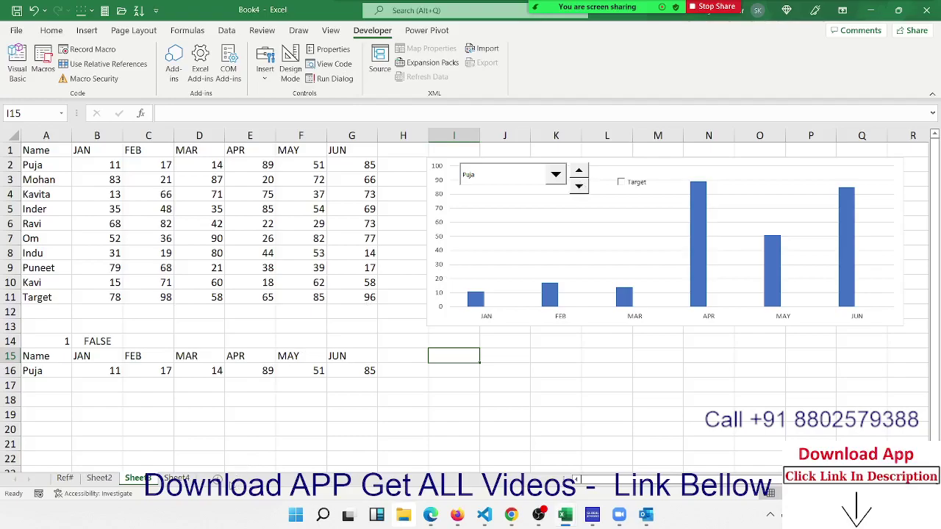
left_click(265, 66)
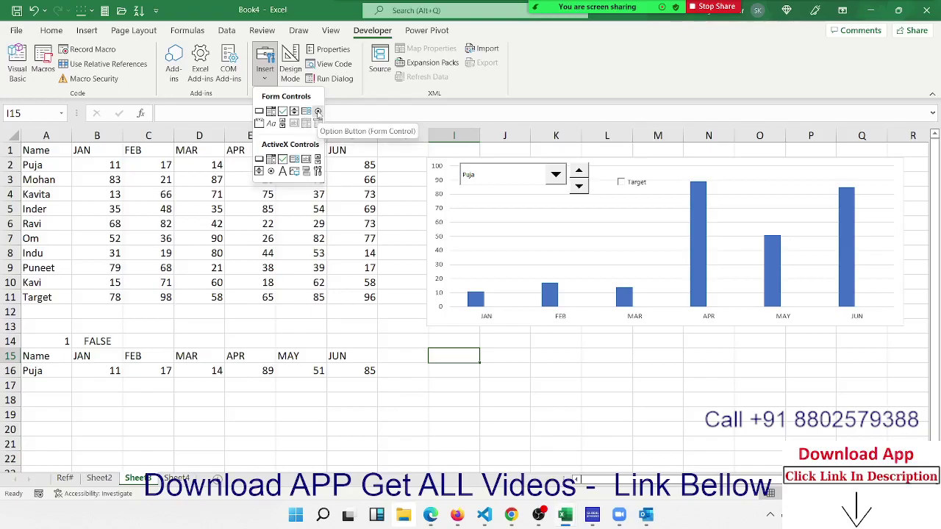
Copy the table A1:G11 and paste it into a new blank worksheet
left_click(137, 213)
left_click(53, 152)
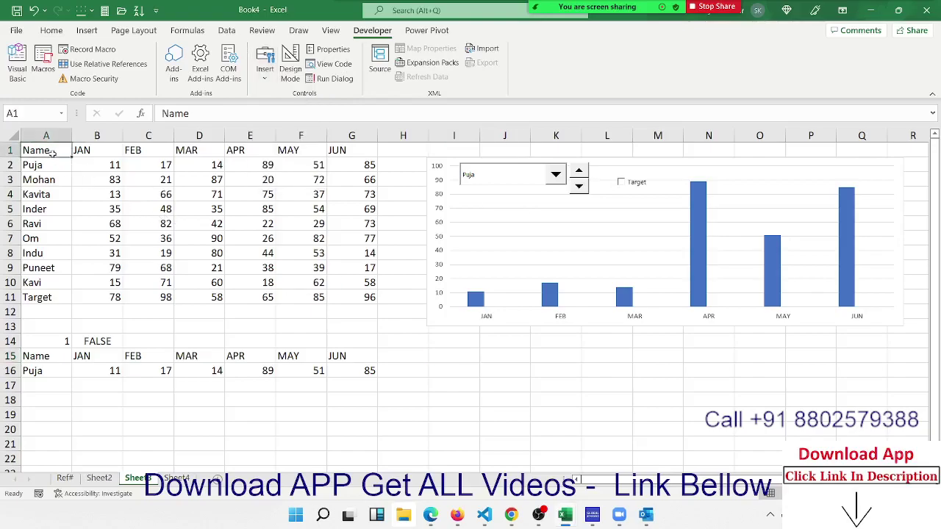
key("ctrl+shift+Right")
key("ctrl+shift+Down")
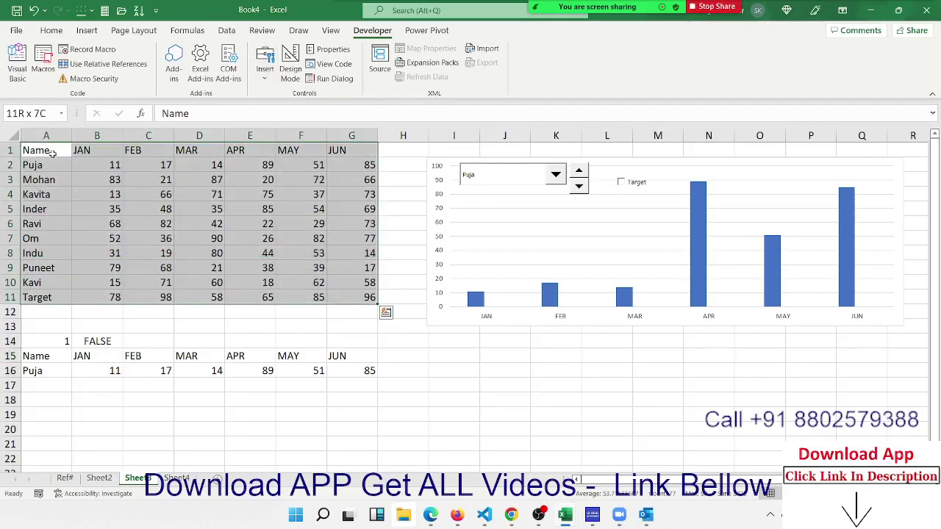
key("ctrl+c")
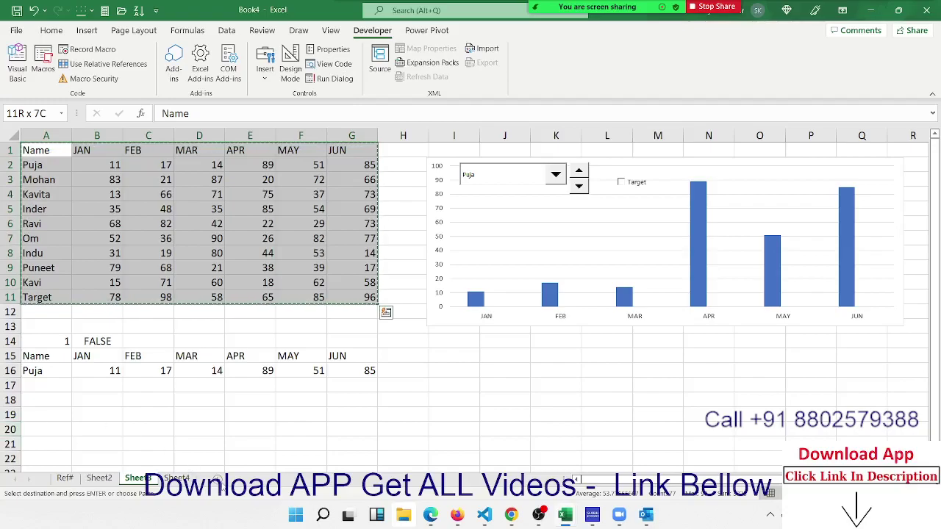
left_click(215, 479)
key("ctrl+v")
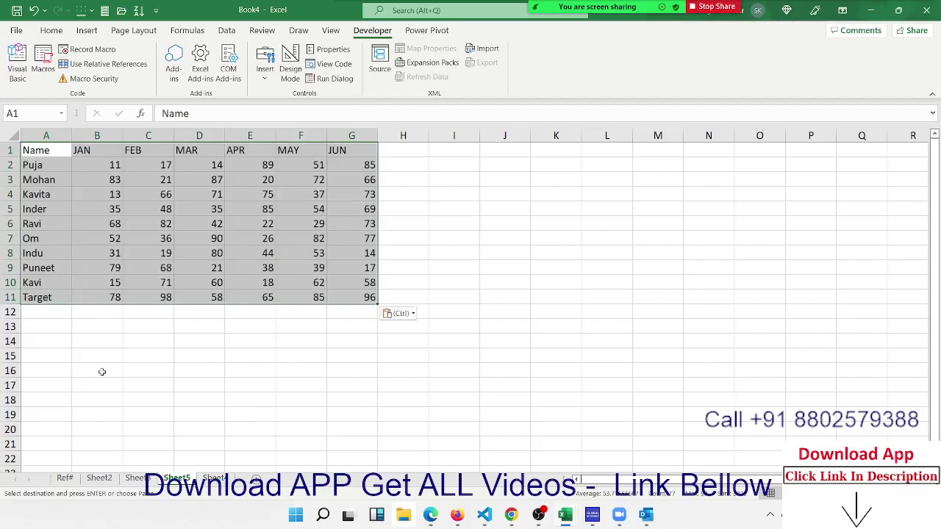
Enter the heading 'Name' in cell A15
left_click(54, 351)
type("Na")
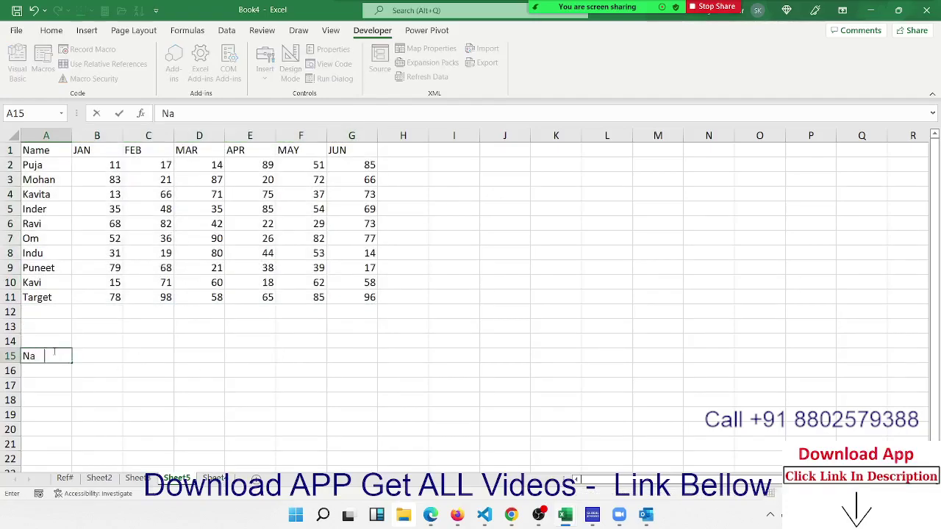
type("me")
key("Return")
Copy the names Puja through Kavi, excluding Target, and paste them starting at A16
left_click(53, 351)
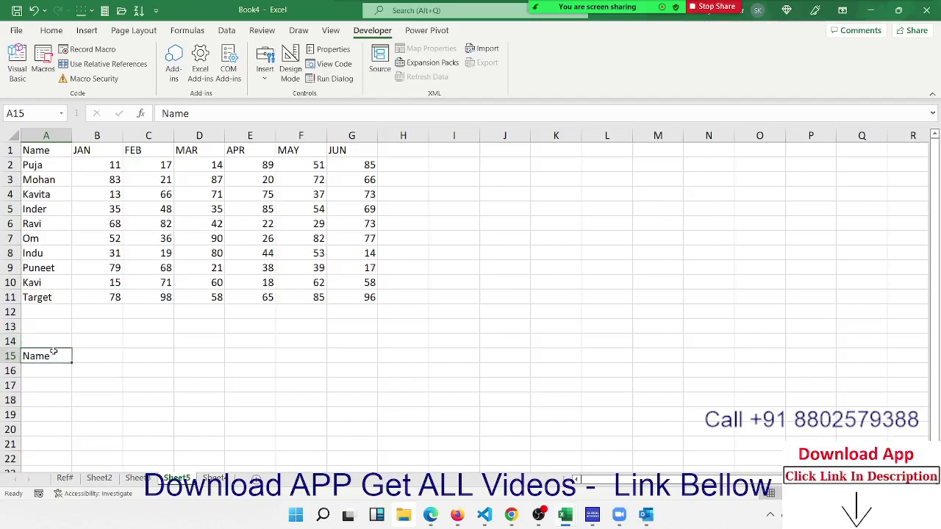
key("Up")
key("Up")
key("Up")
key("Up")
key("Up")
key("Up")
key("Up")
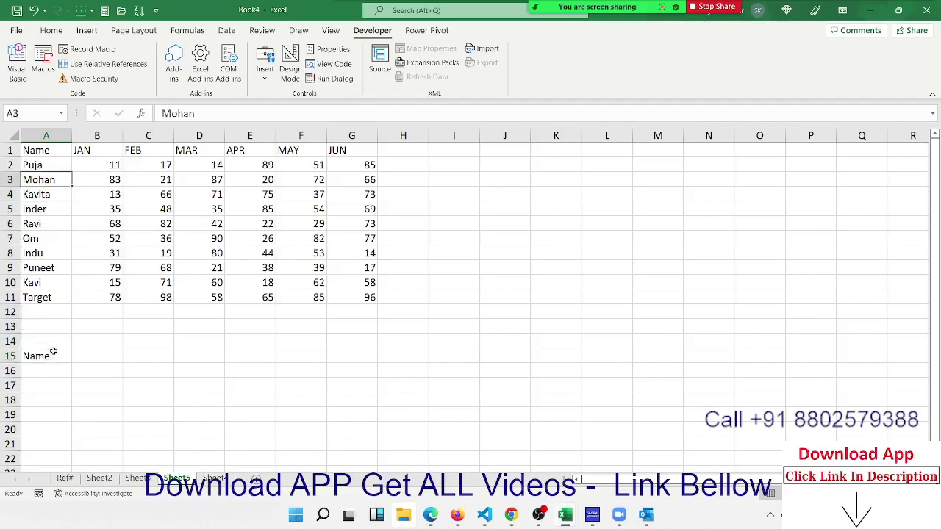
key("Up")
key("Up")
key("Down")
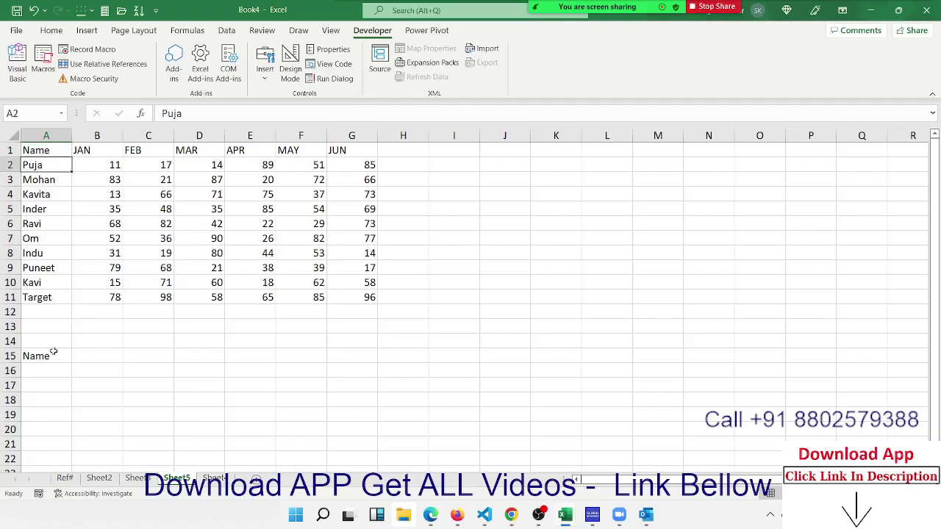
key("shift+Down")
key("shift+Down")
key("shift+Down")
key("shift+Down")
key("shift+Down")
key("shift+Down")
key("shift+Down")
key("shift+Down")
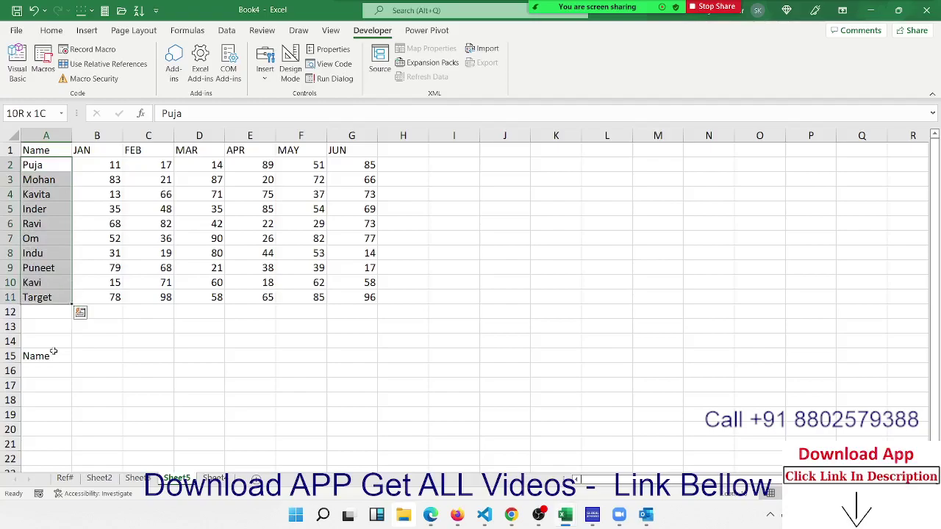
key("shift+Up")
key("ctrl+c")
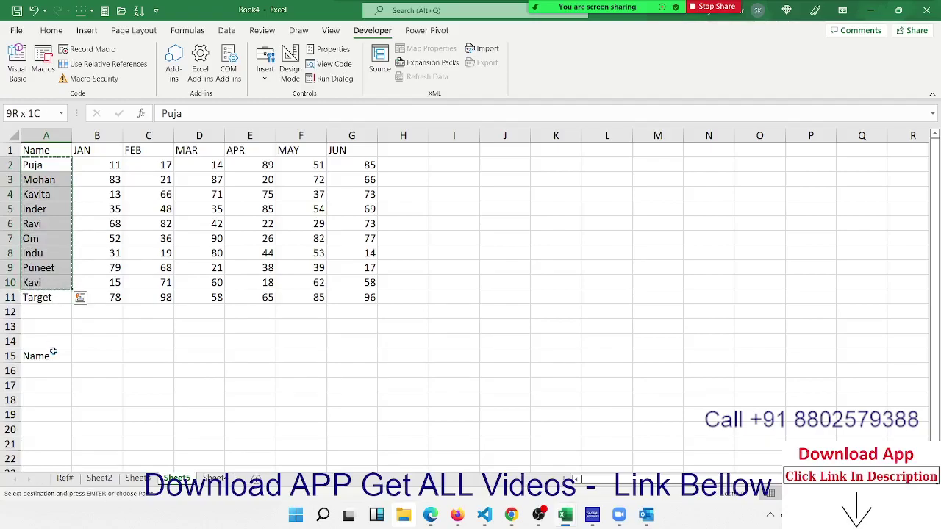
key("Down")
key("Down")
key("Down")
key("Down")
key("Down")
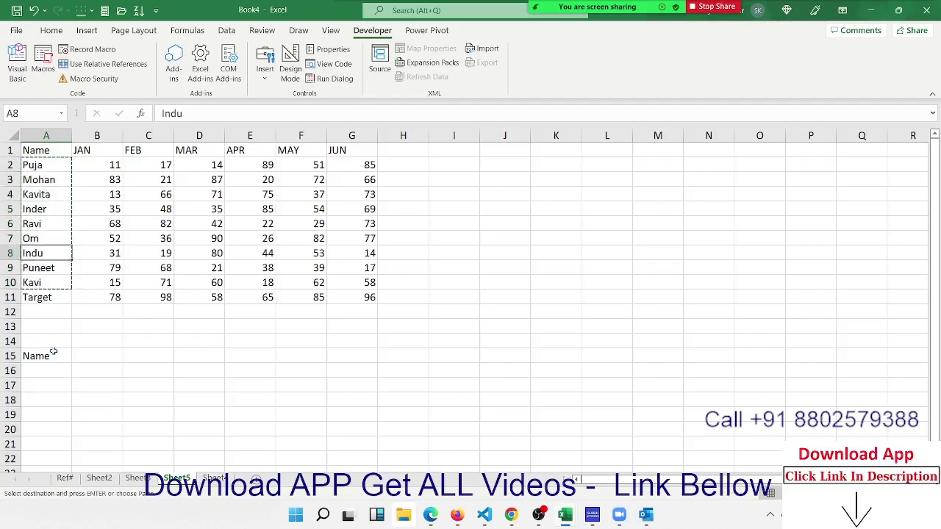
key("Down")
key("Down")
key("Down")
key("Down")
key("Down")
key("Down")
key("ctrl+v")
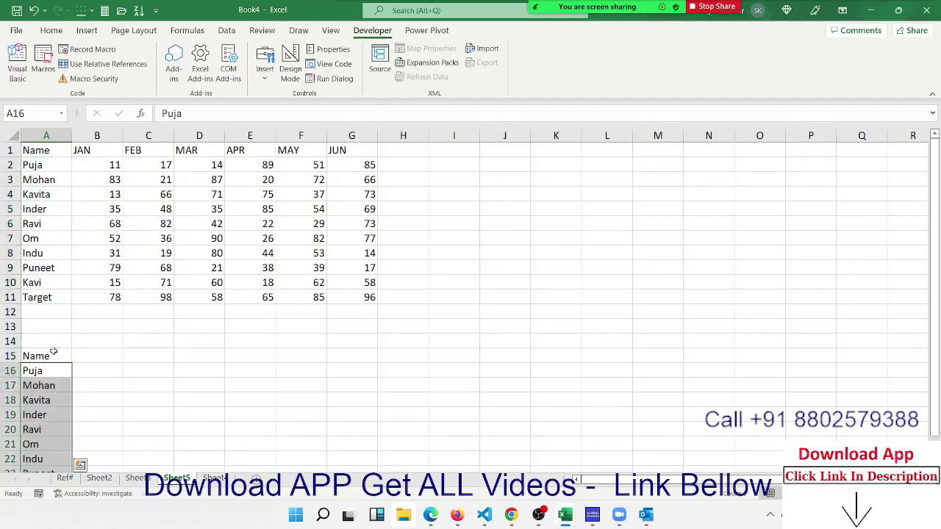
key("Up")
key("Right")
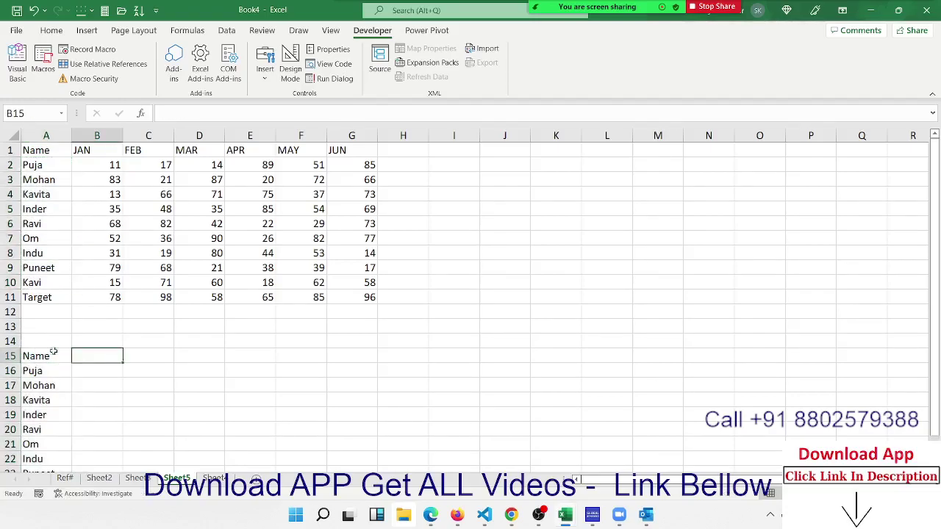
Enter =OFFSET(A1,0,A14) in B15, which shows 'Name' while A14 is empty
type("=of")
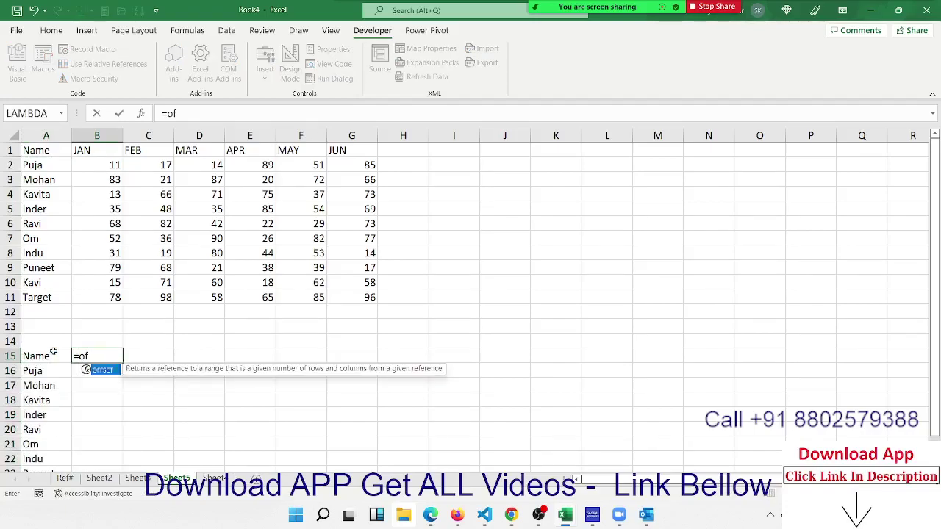
key("Tab")
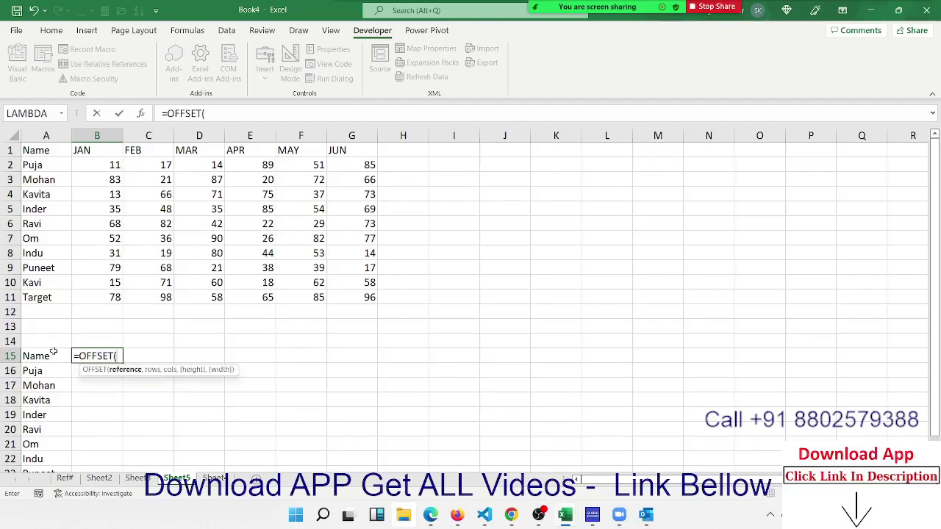
left_click(25, 149)
type(",")
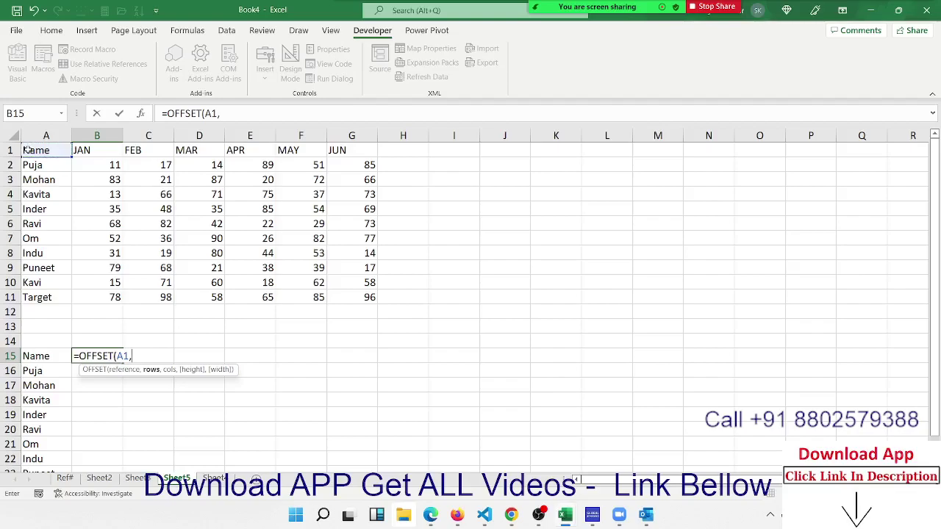
type("0")
type(",")
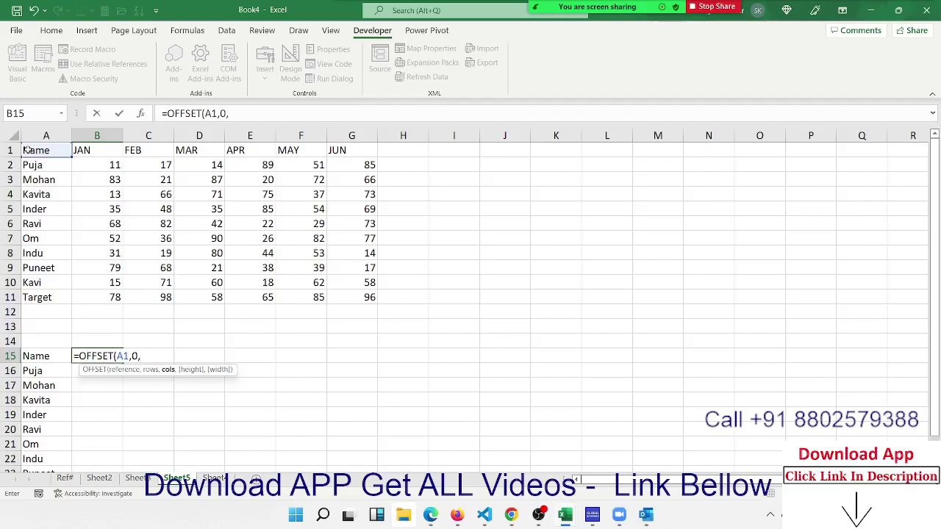
left_click(57, 338)
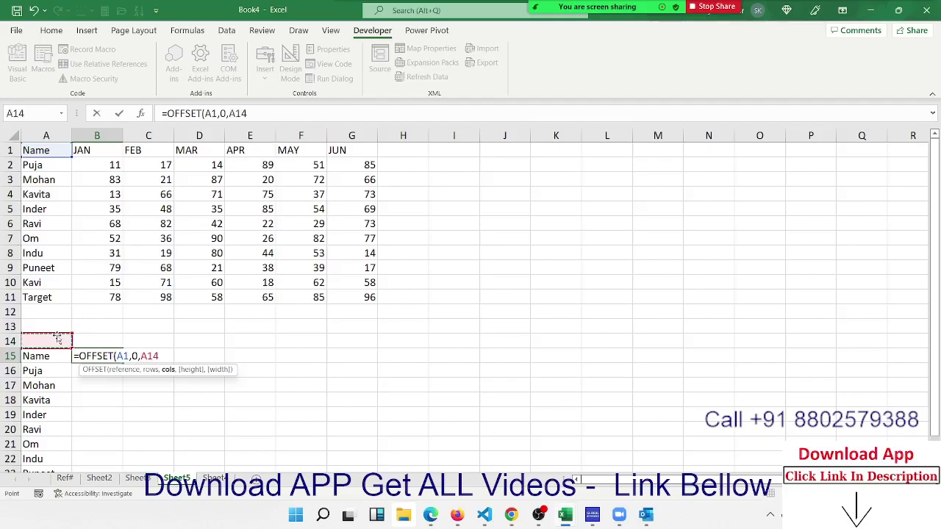
key("Return")
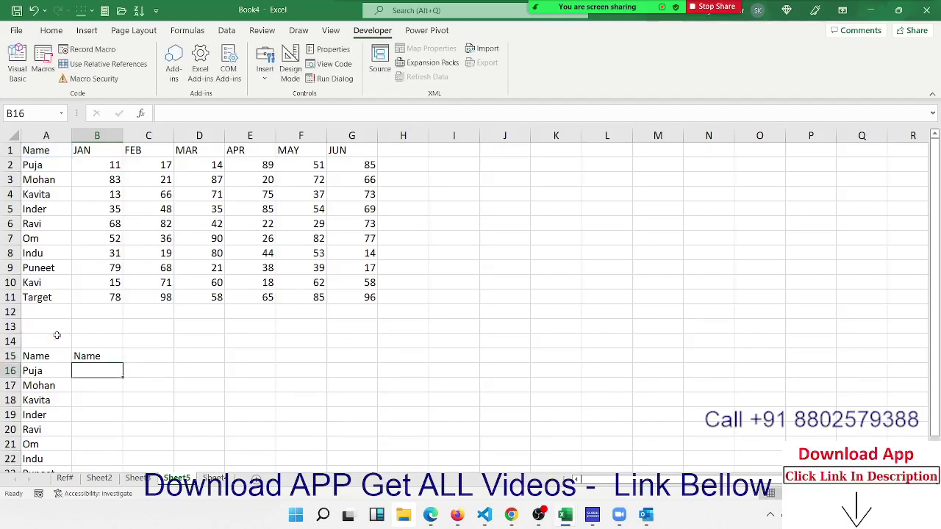
key("Up")
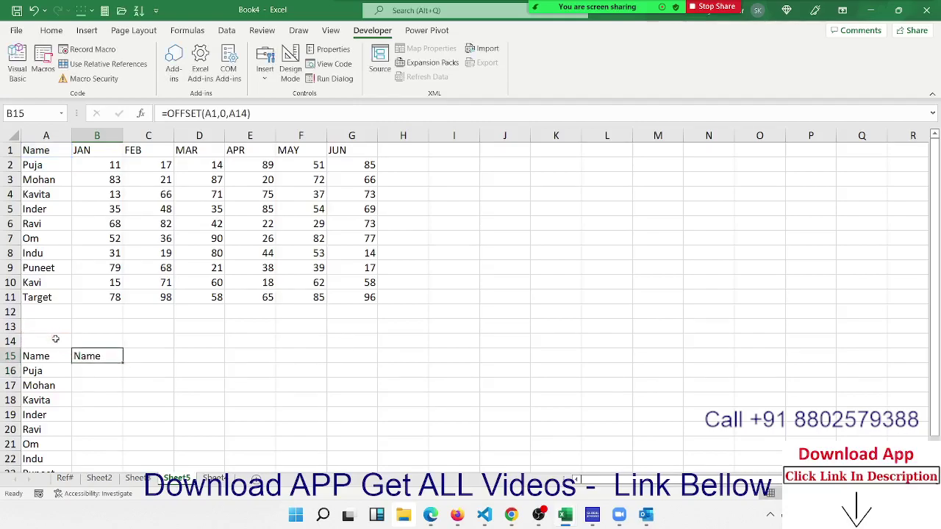
left_click(55, 338)
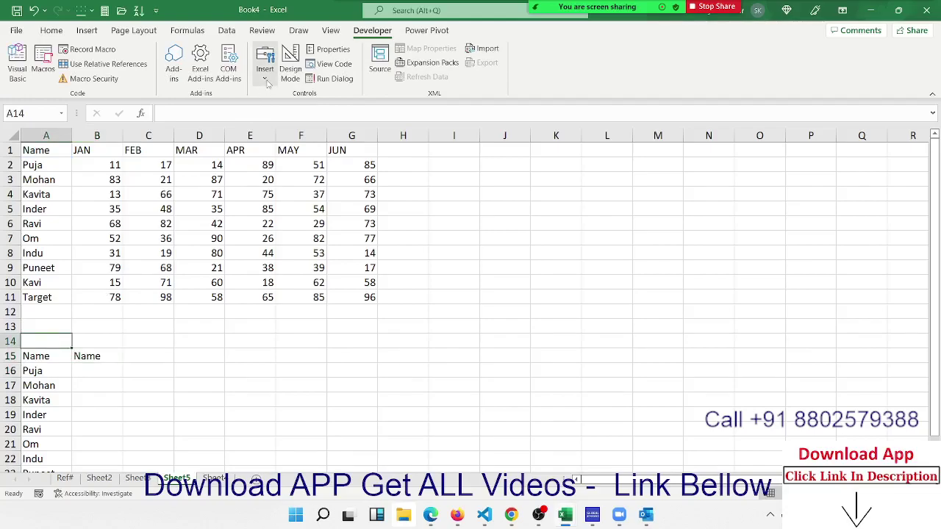
Draw an option button across B14–C14 with 3-D shading, linked to $A$14
left_click(265, 78)
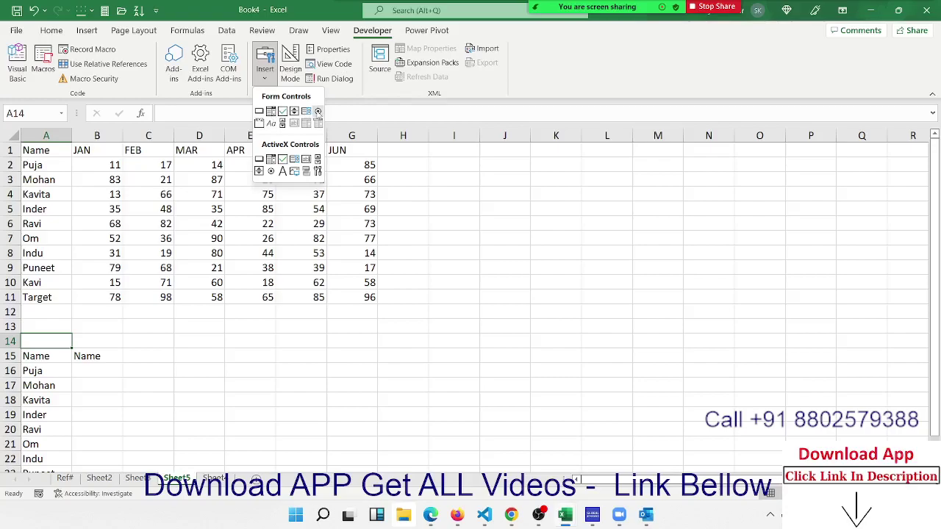
left_click(317, 111)
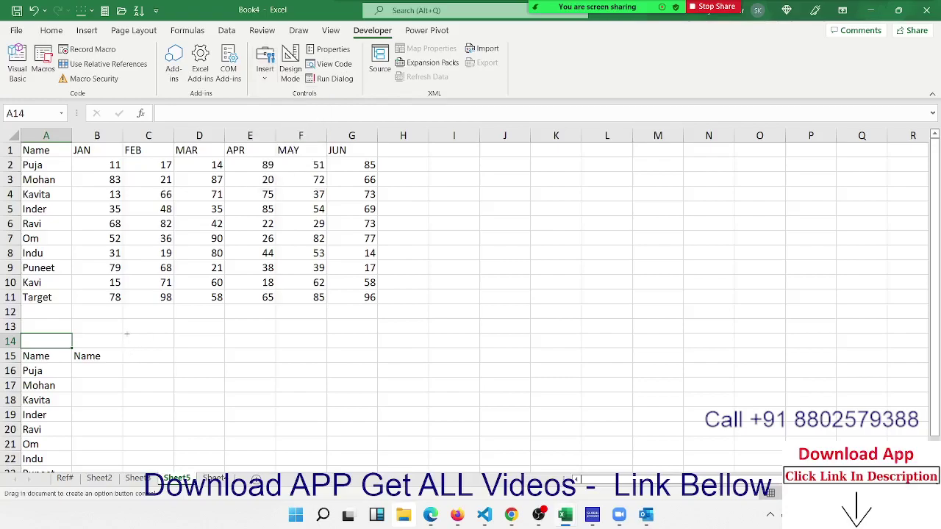
left_click_drag(127, 334, 199, 347)
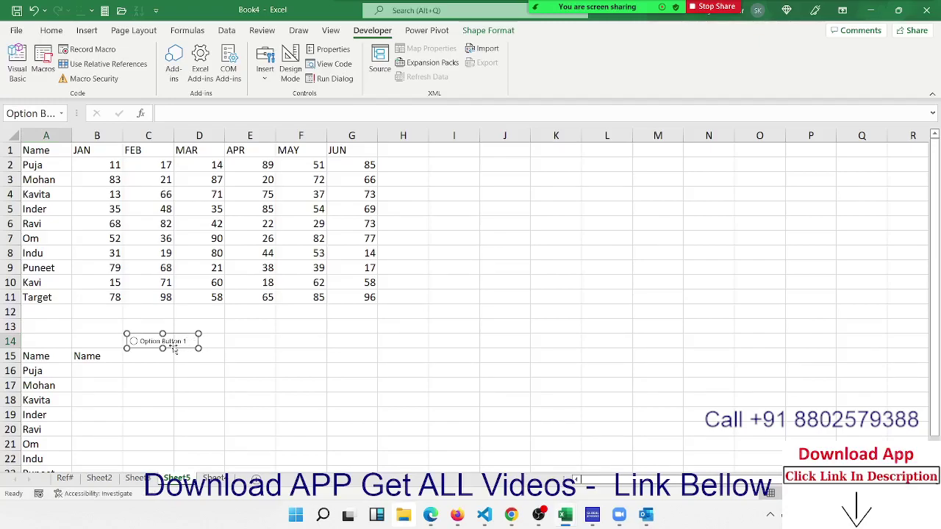
right_click(171, 347)
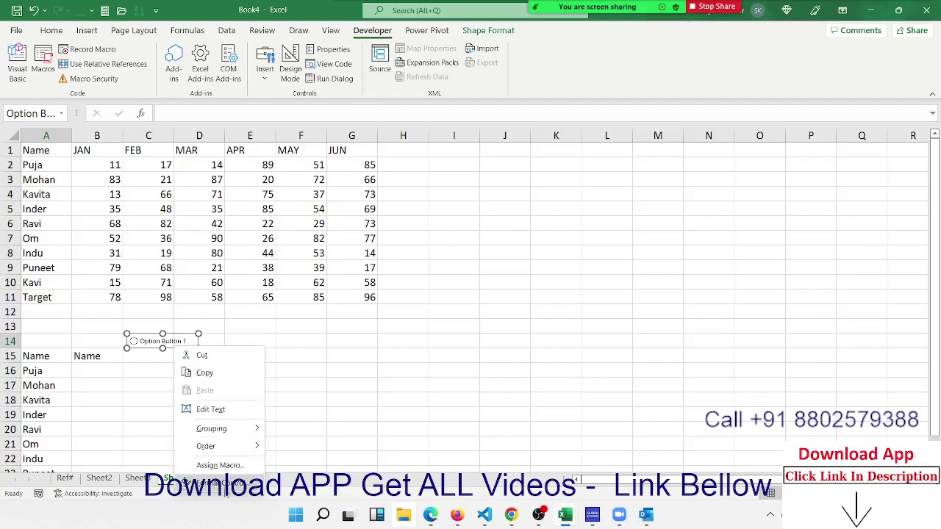
left_click(226, 493)
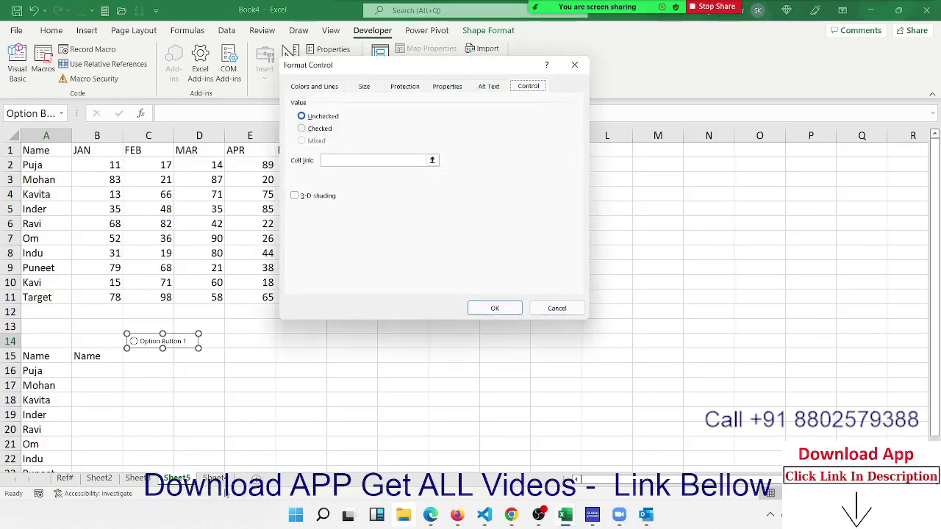
left_click(317, 197)
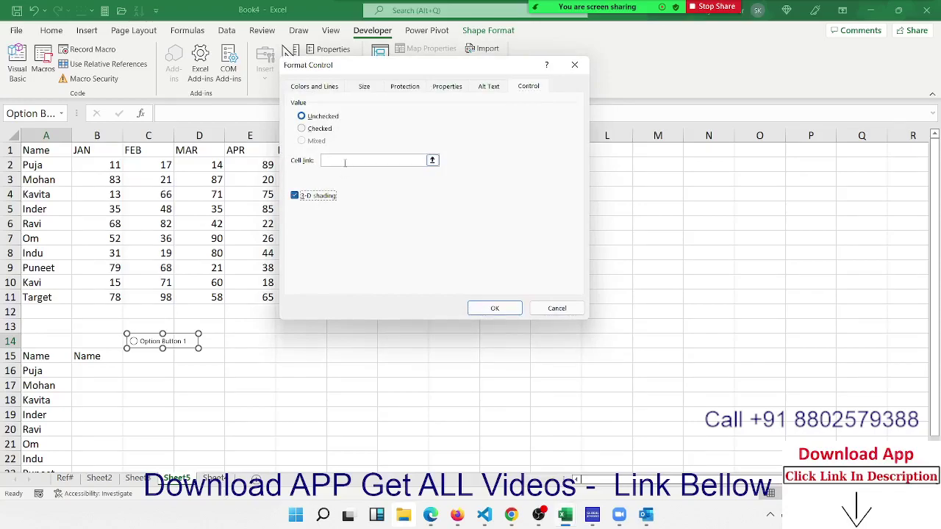
left_click(344, 162)
left_click(57, 339)
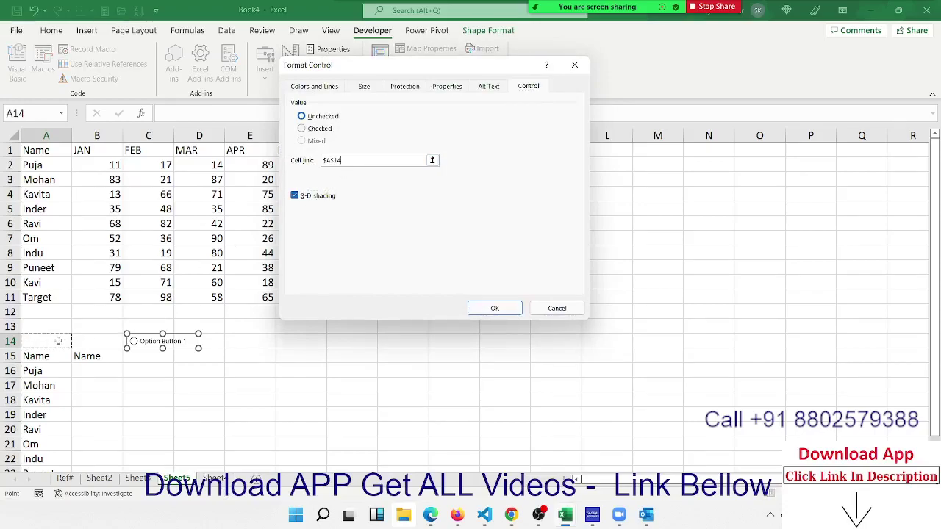
left_click(470, 307)
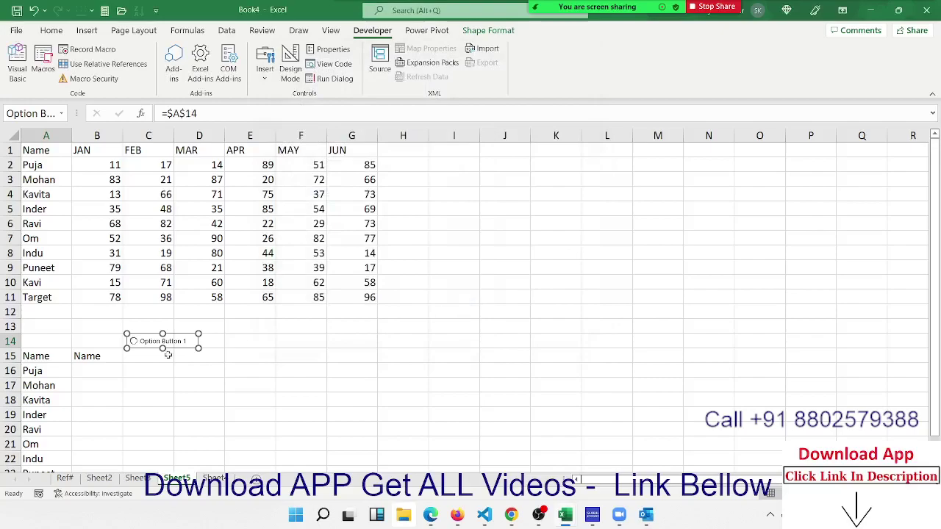
Select the option button so A14 becomes 1 and B15 shows JAN, then copy it into D14–E14
left_click(96, 357)
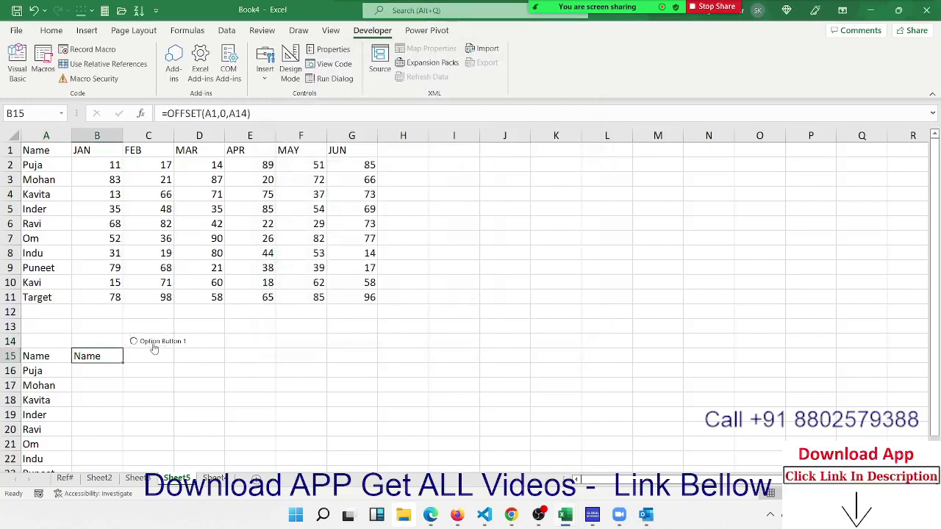
left_click(151, 346)
right_click(146, 341)
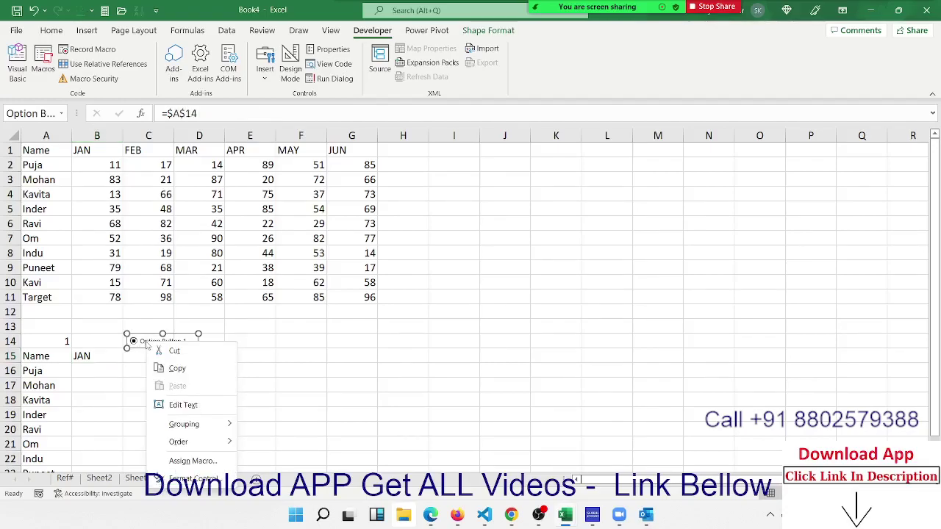
key("Escape")
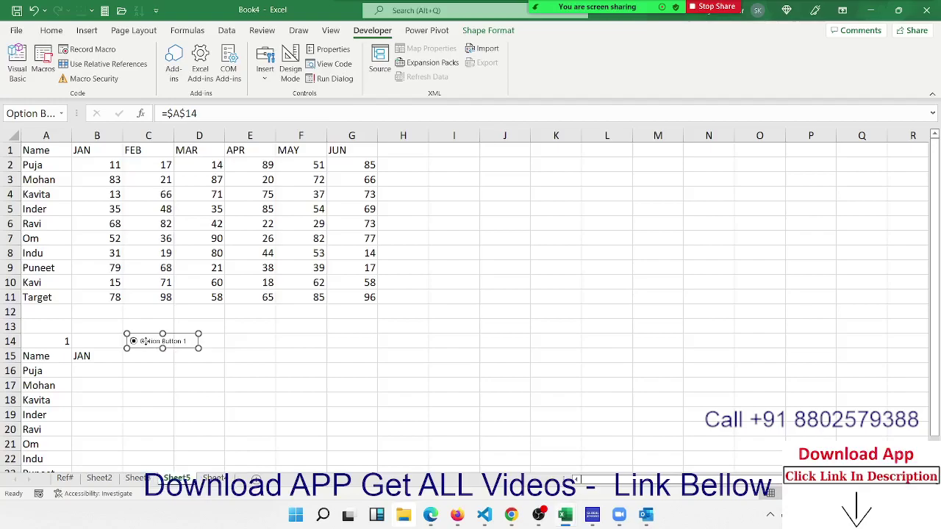
left_click_drag(145, 342, 210, 343)
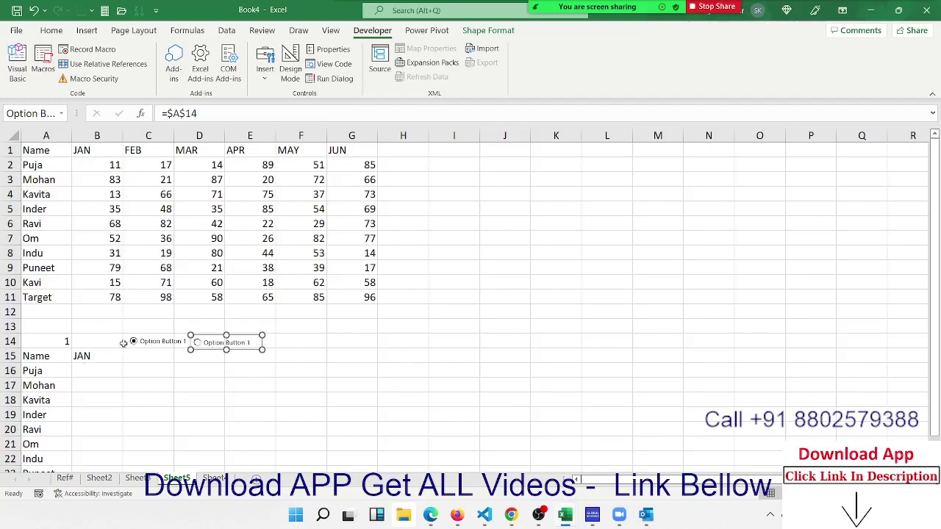
left_click(86, 357)
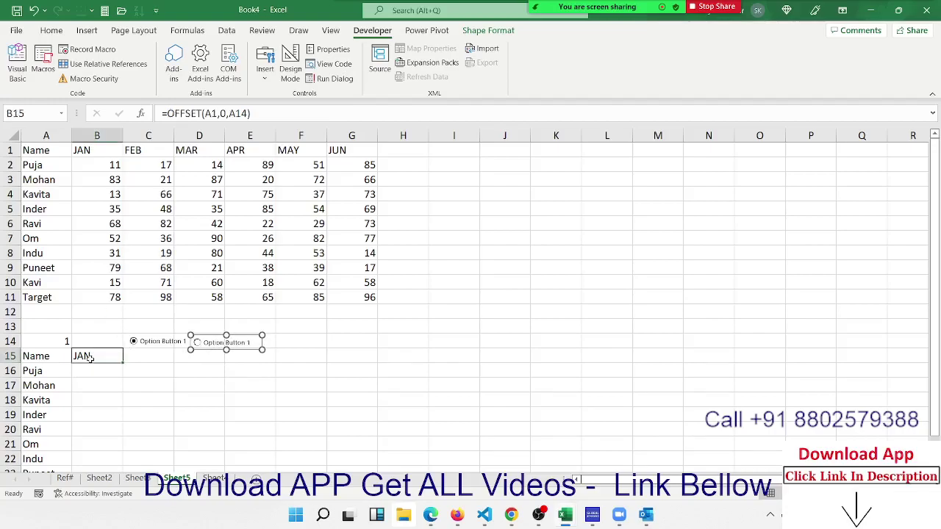
Change B15's reference to $A$14, fill it down to B24, and select A15:B24
left_click(212, 113)
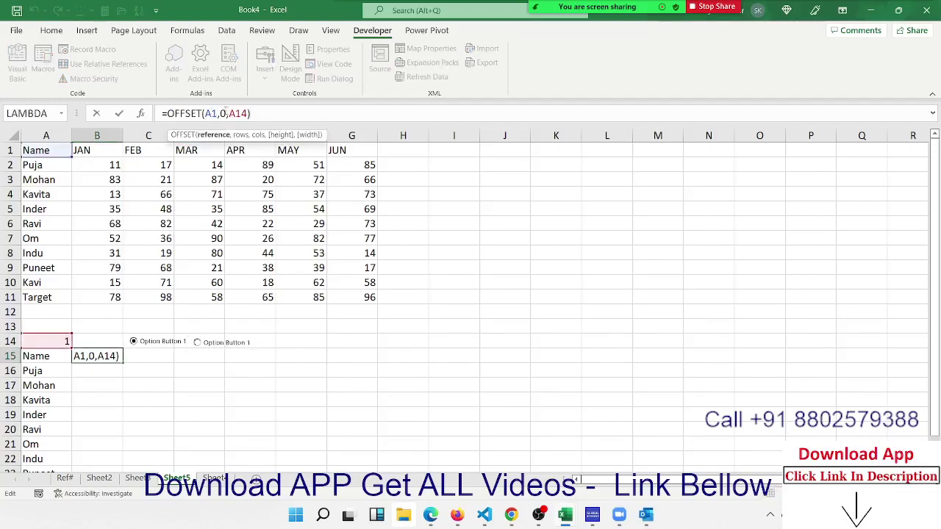
left_click(232, 113)
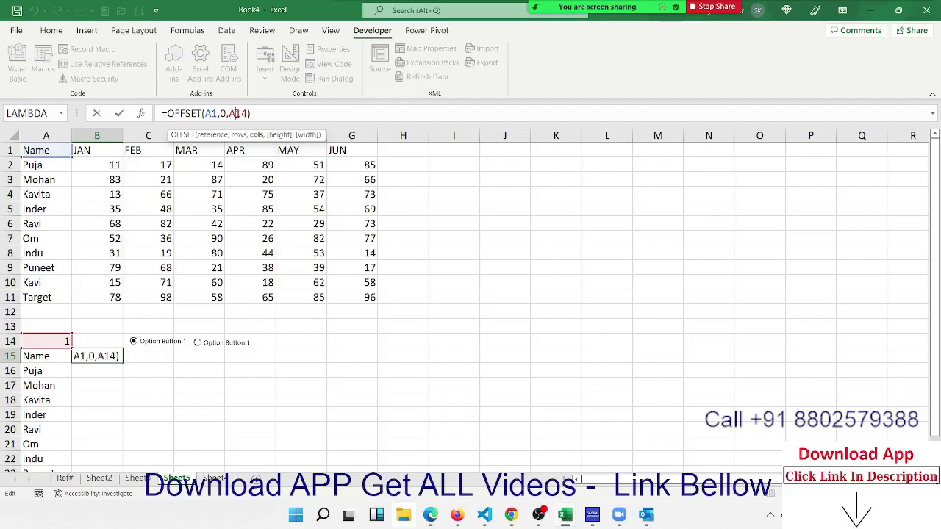
key("F4")
key("ctrl+Return")
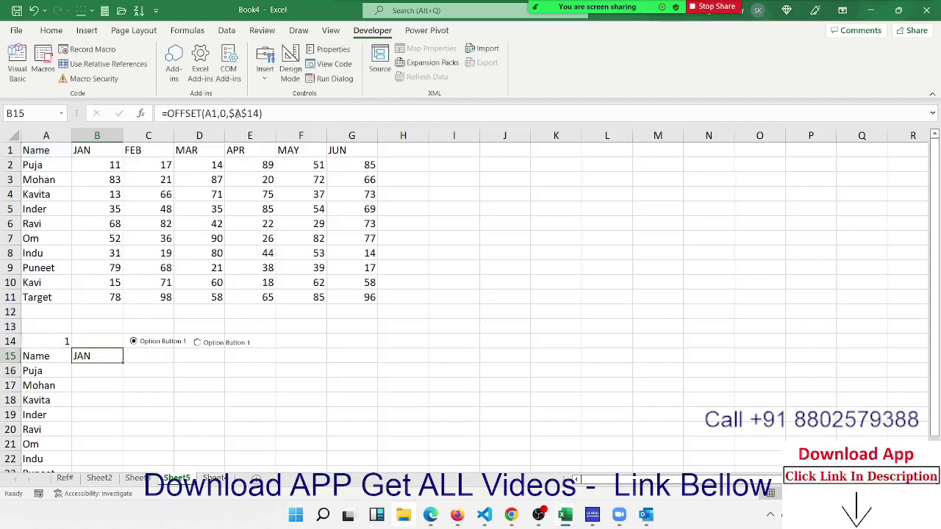
double_click(123, 363)
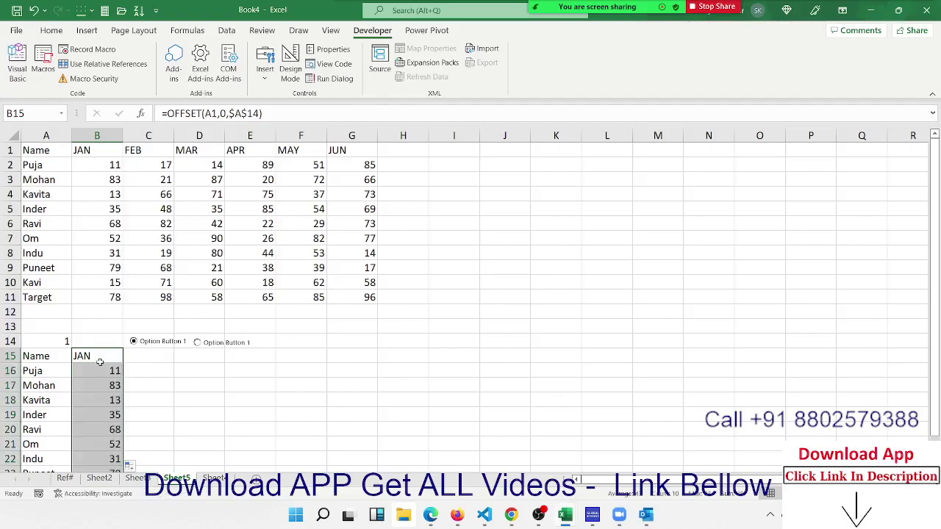
left_click_drag(61, 356, 81, 355)
key("ctrl+shift+Down")
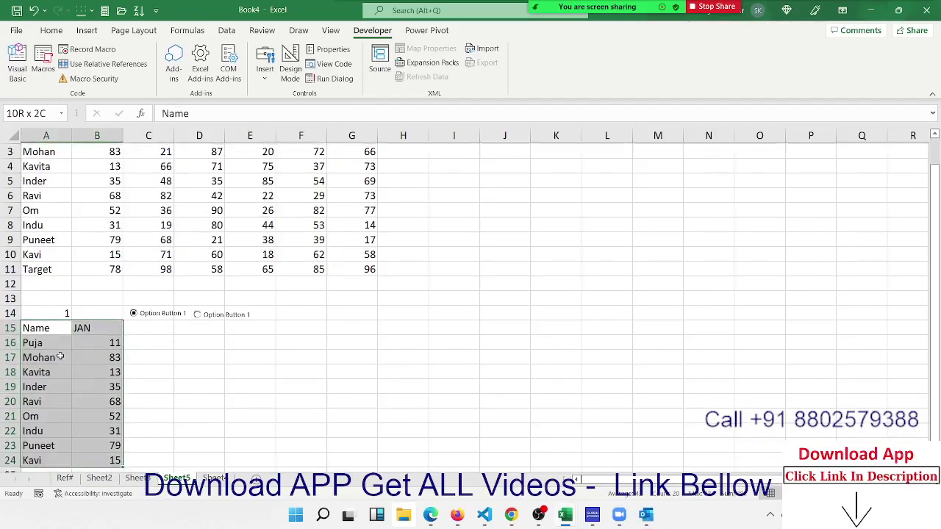
Insert a clustered column chart of the JAN values and enlarge it to the right of the table
left_click(87, 31)
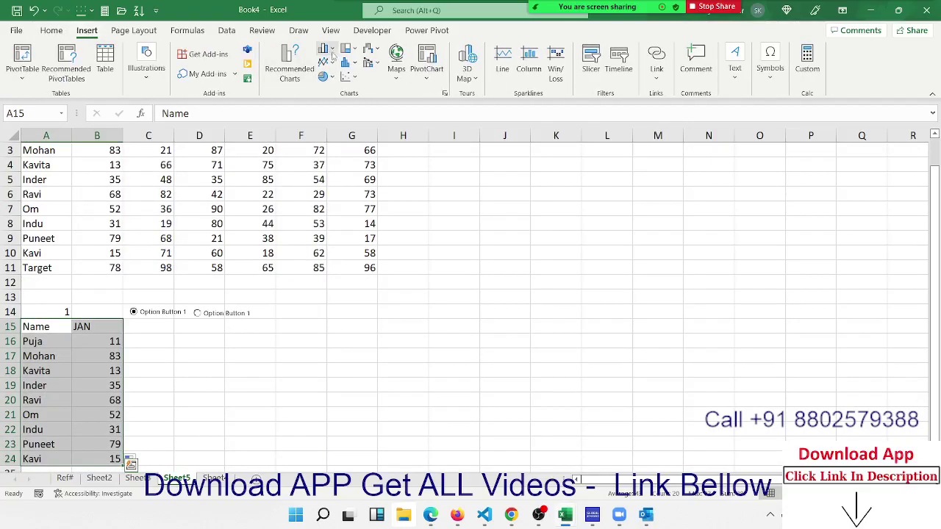
left_click(330, 50)
left_click(333, 90)
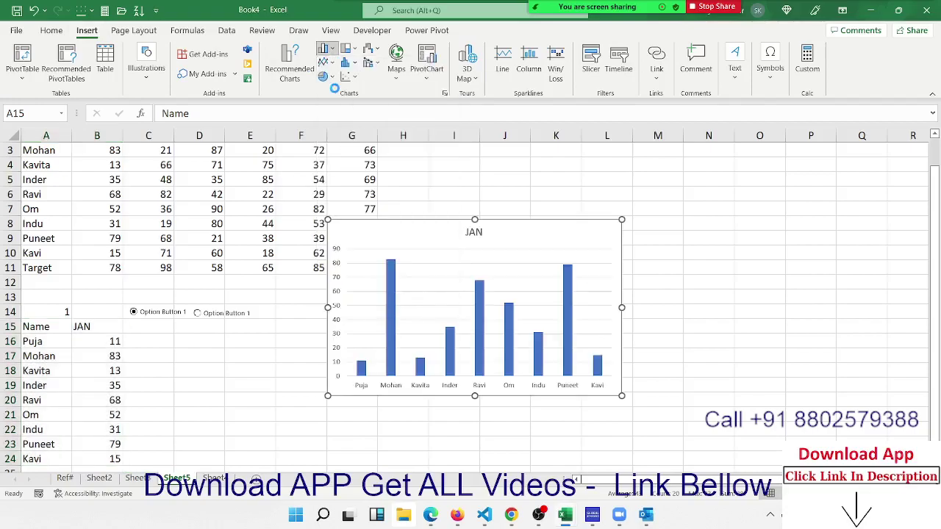
mouse_move(435, 231)
left_mouse_down()
mouse_move(517, 154)
mouse_move(508, 161)
left_mouse_up()
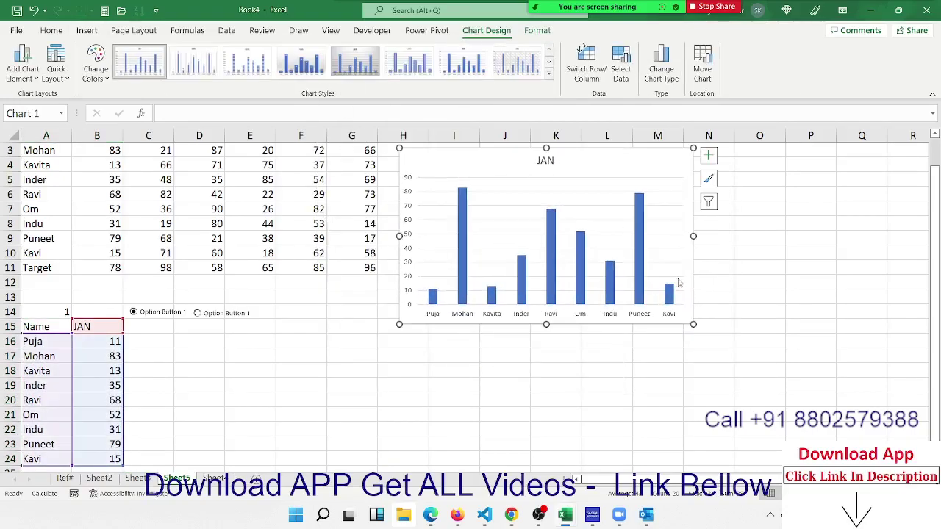
mouse_move(693, 324)
left_mouse_down()
mouse_move(821, 314)
mouse_move(858, 333)
left_mouse_up()
left_click(206, 467)
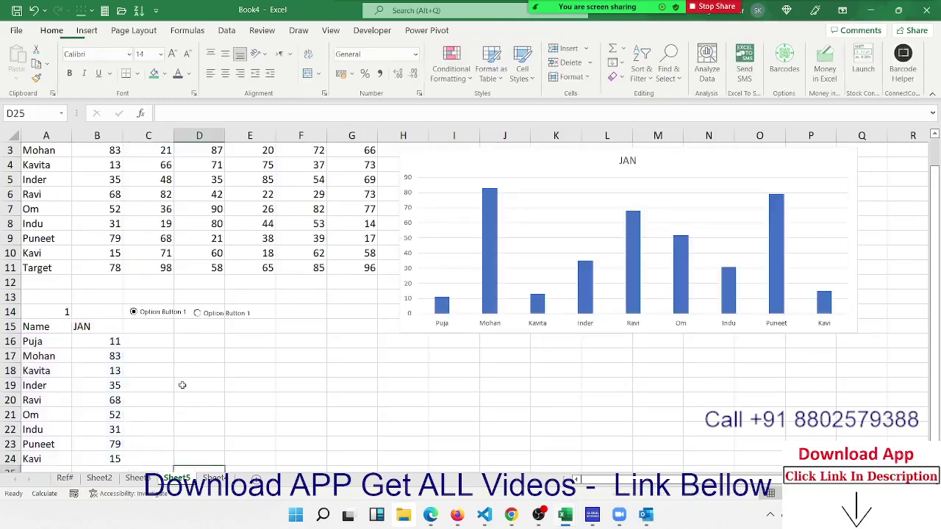
Move one option button up above row 14 and delete the left option button
left_click(164, 313)
right_click(164, 313)
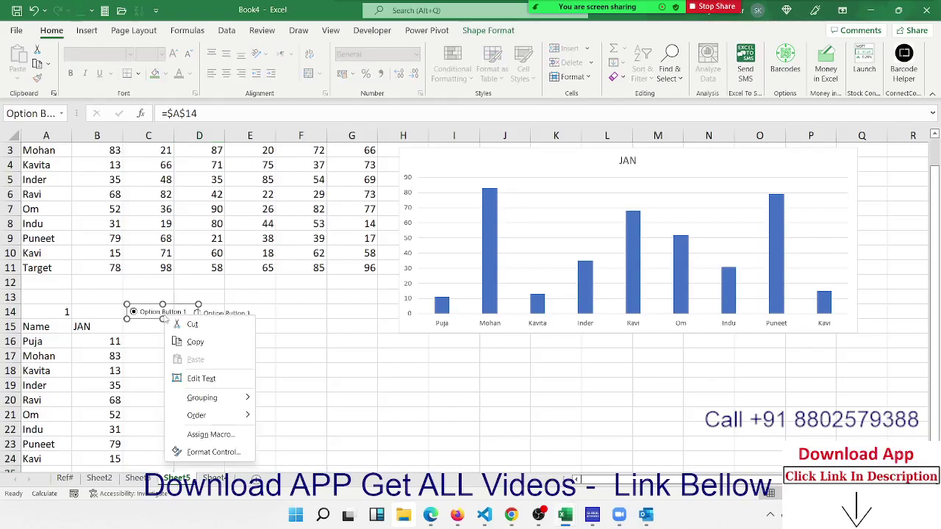
key("Escape")
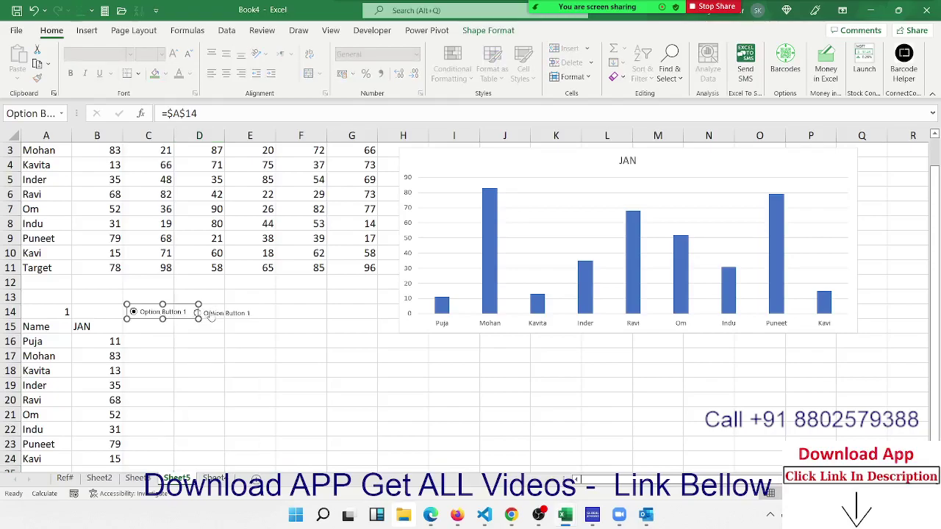
left_click(210, 313, "ctrl")
right_click(210, 312)
key("Escape")
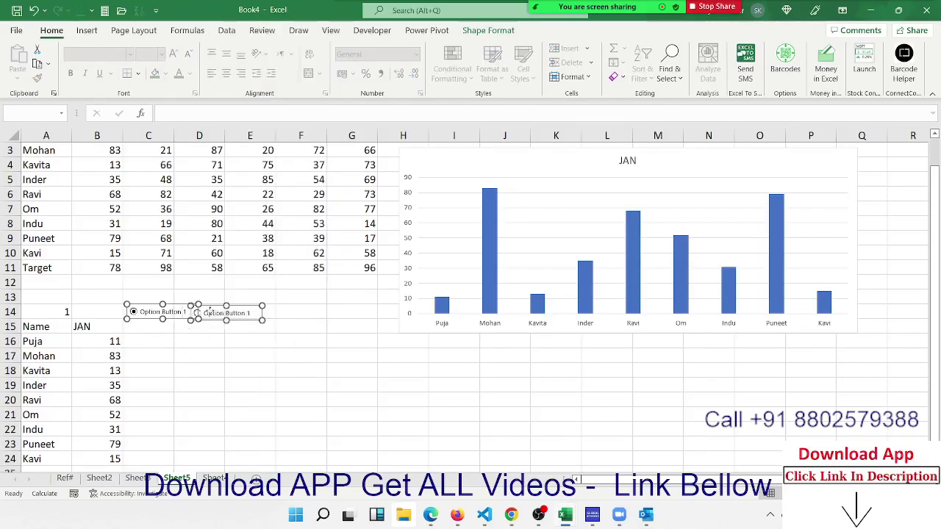
mouse_move(213, 313)
left_mouse_down()
mouse_move(524, 207)
mouse_move(438, 212)
mouse_move(303, 303)
left_mouse_up()
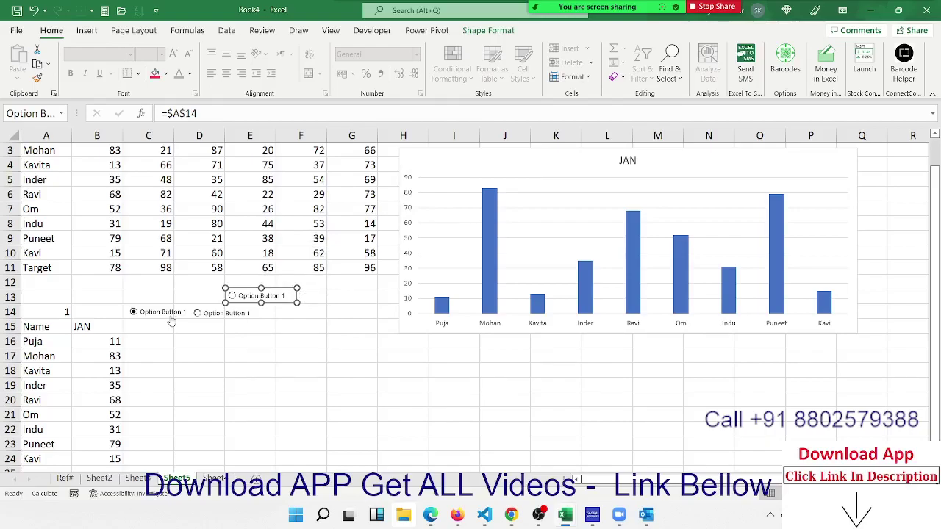
right_click(164, 313)
left_click(169, 314)
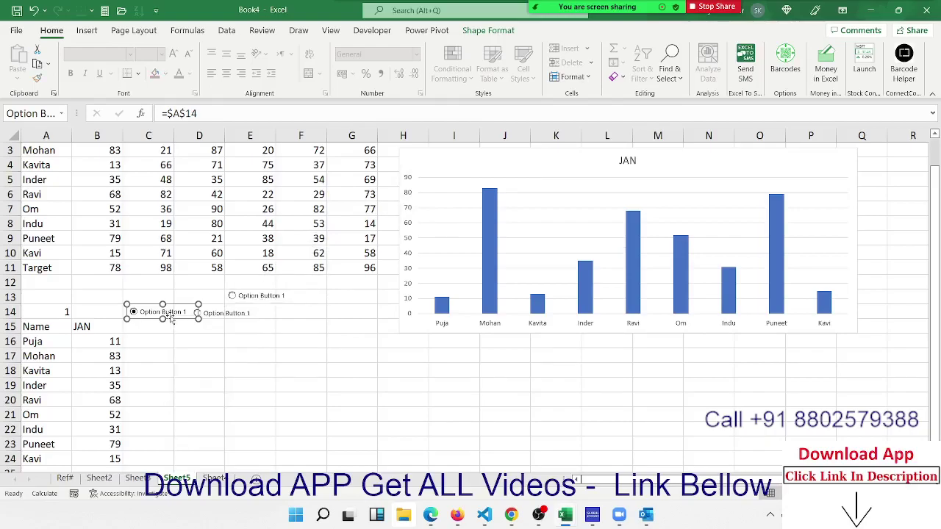
key("Delete")
scroll(450, 191, "up", 1)
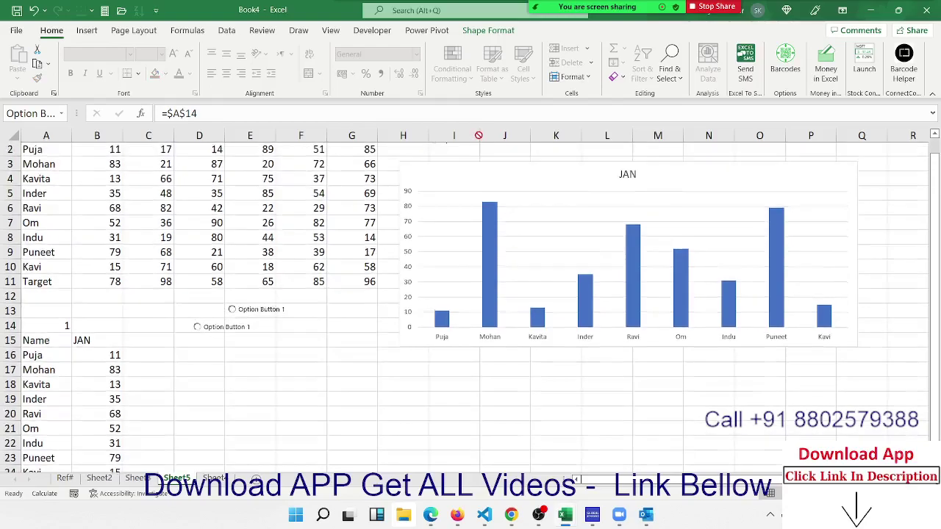
Bring the chart to front beside the table and select the option that shows MAR
right_click(465, 181)
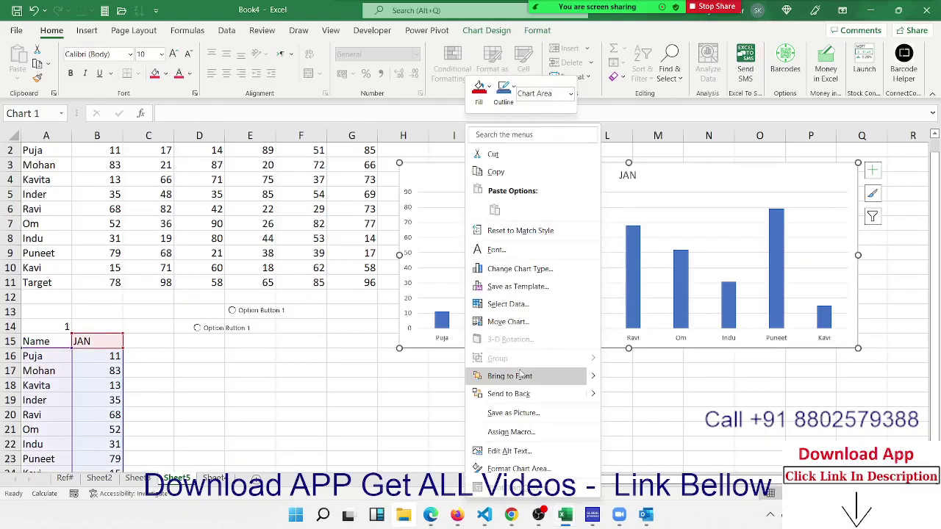
left_click(519, 370)
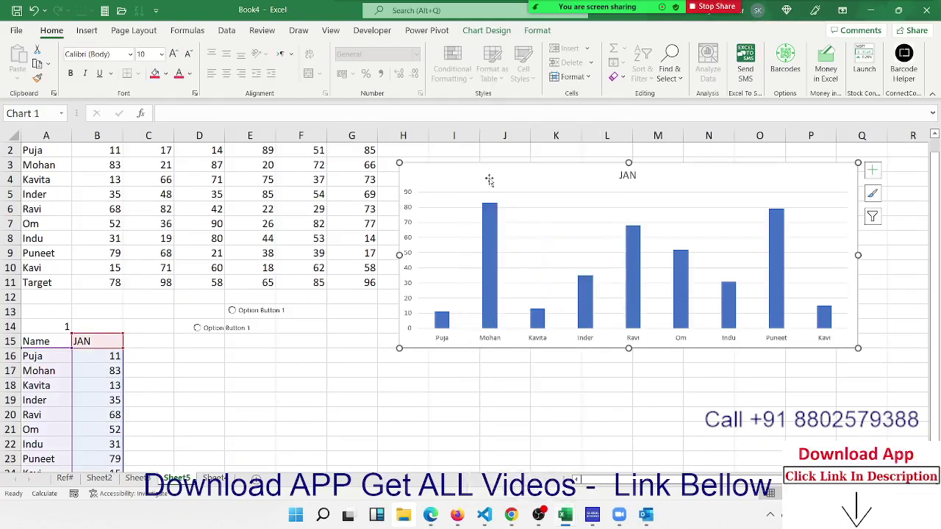
left_click_drag(489, 178, 514, 206)
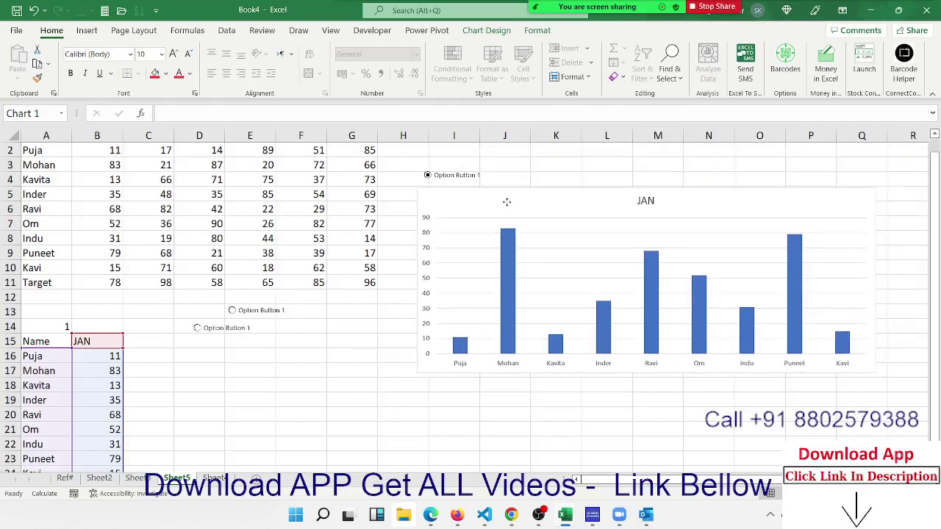
left_click_drag(514, 206, 504, 197)
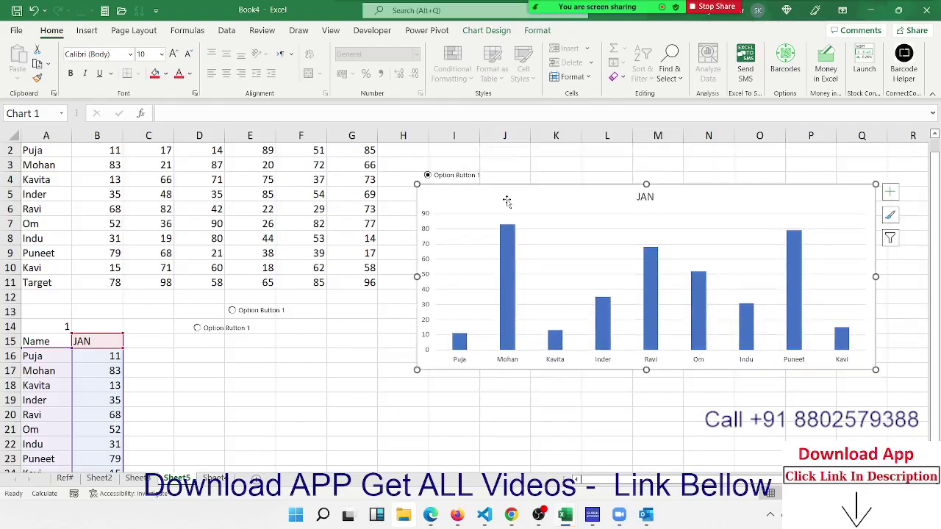
left_click(235, 311)
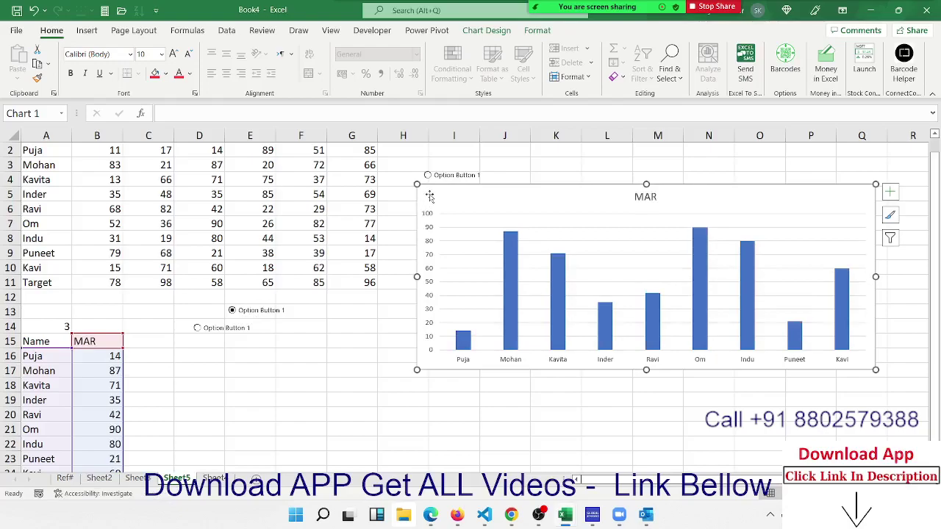
Return the chart to JAN and place a Ctrl-dragged copy of the top option button beside the JAN title
left_click(446, 177)
right_click(447, 177)
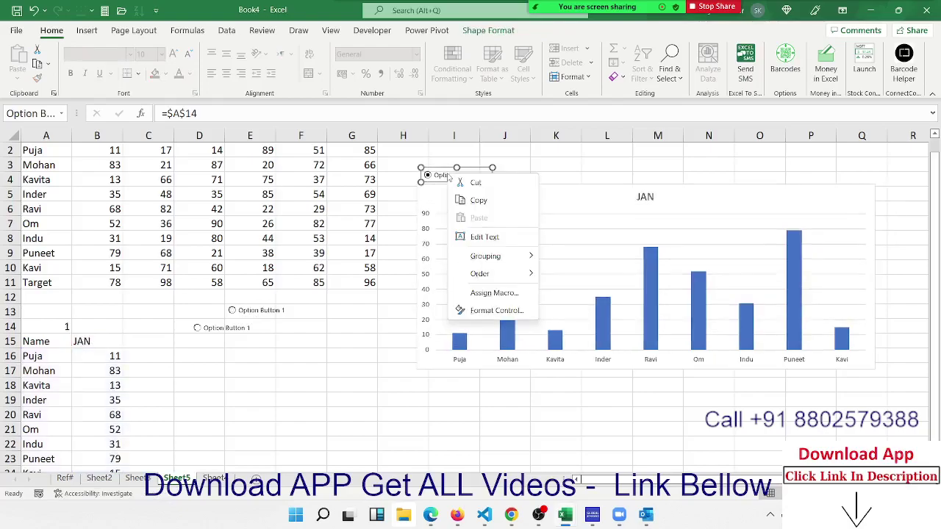
key("Escape")
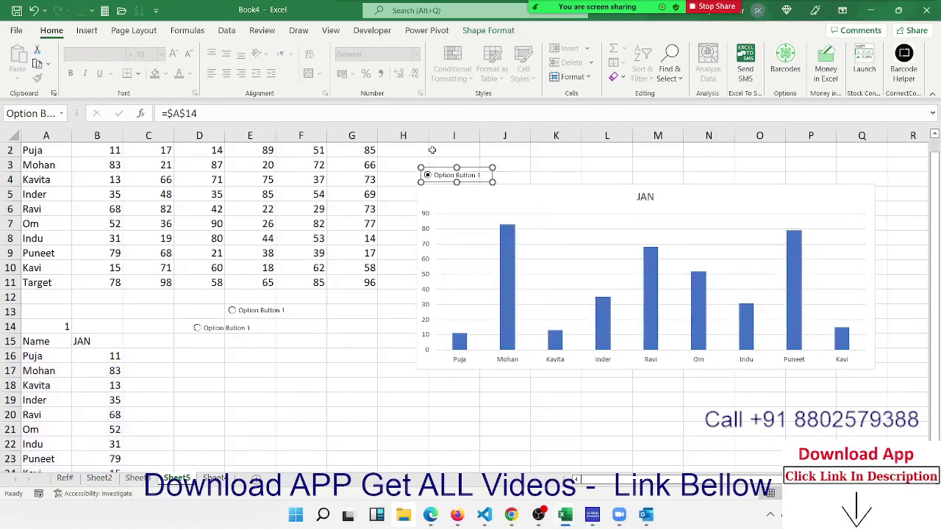
left_click_drag(432, 150, 433, 159)
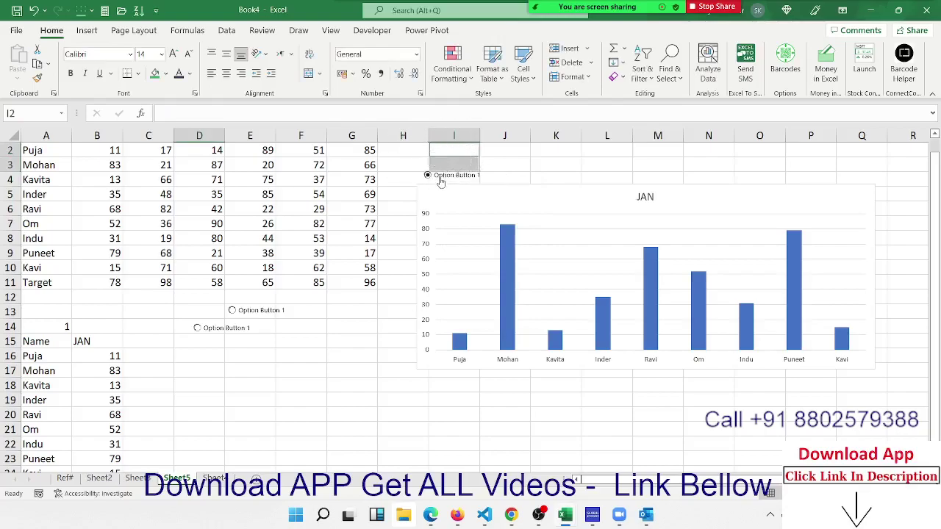
right_click(441, 183)
key("Escape")
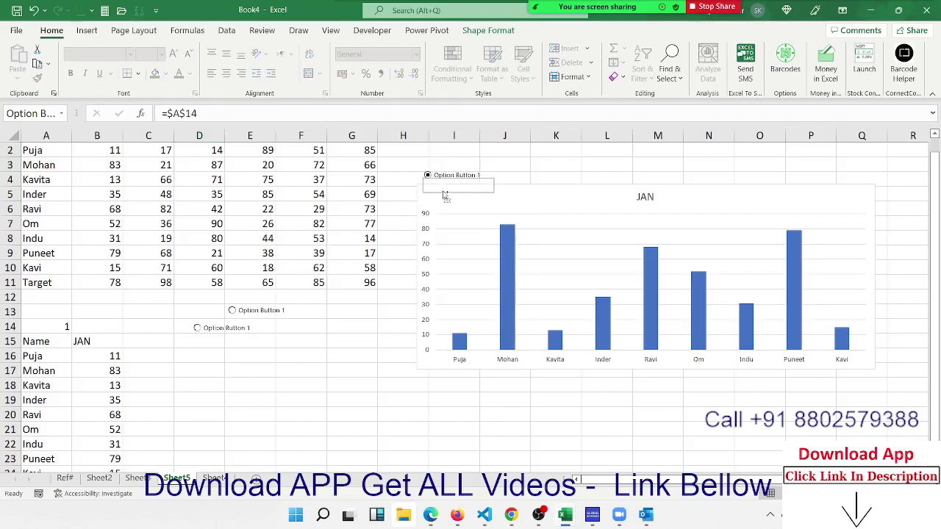
left_click_drag(440, 178, 444, 203, "ctrl")
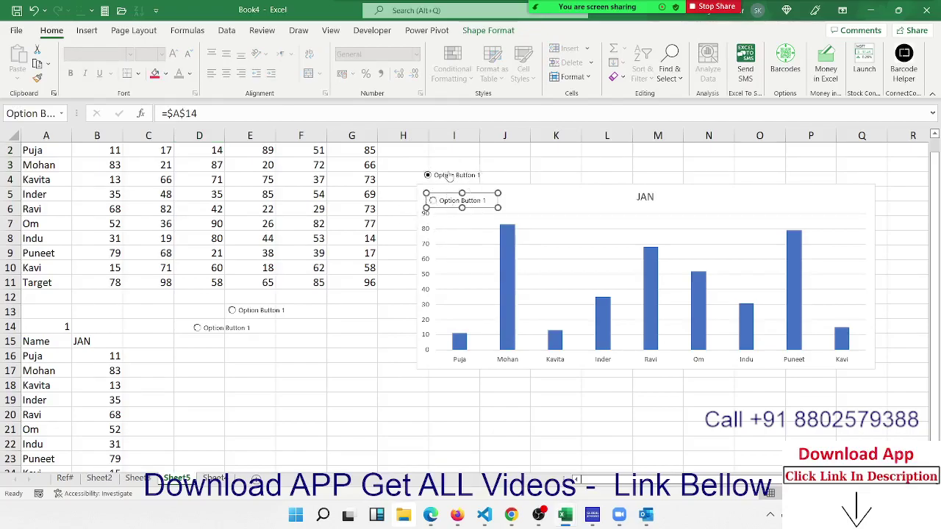
left_click(372, 208)
right_click(465, 201)
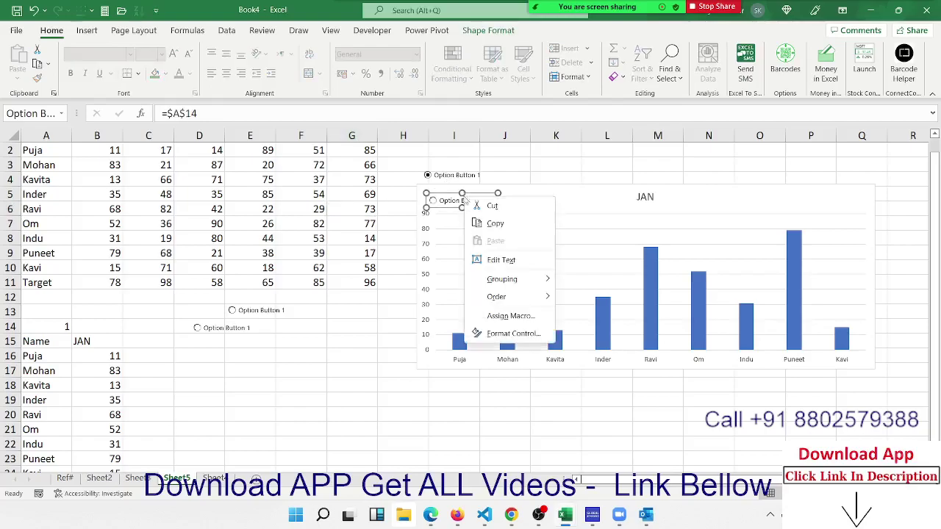
key("Escape")
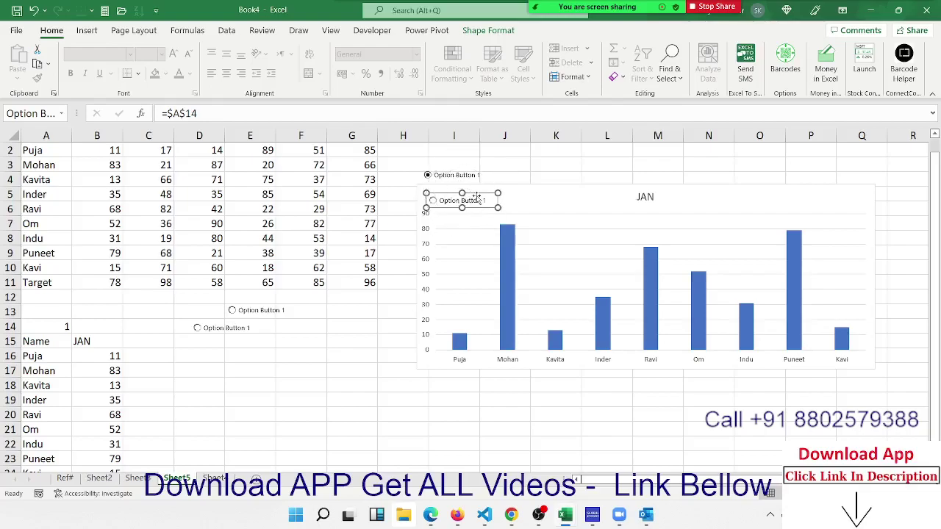
left_click_drag(476, 197, 602, 197)
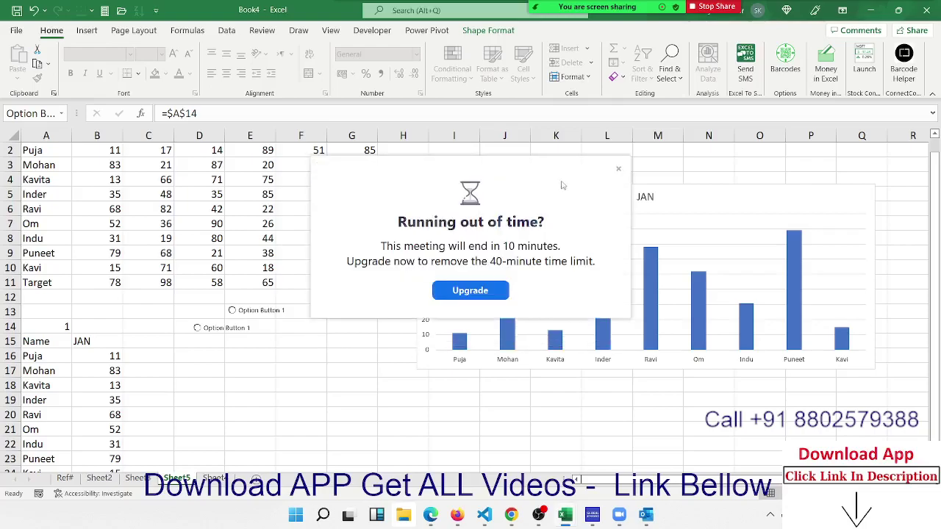
Relabel the option button on the chart as APR
left_click(619, 169)
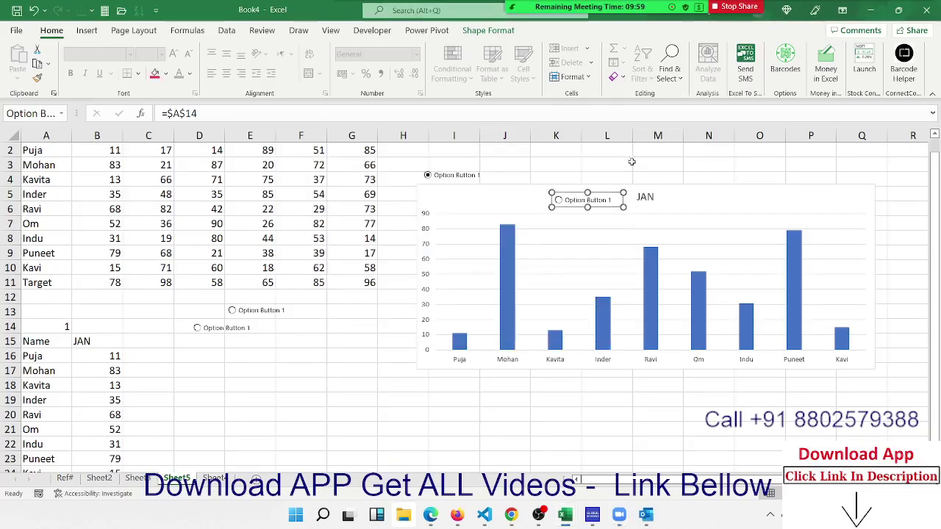
left_click(636, 163)
left_click(559, 201)
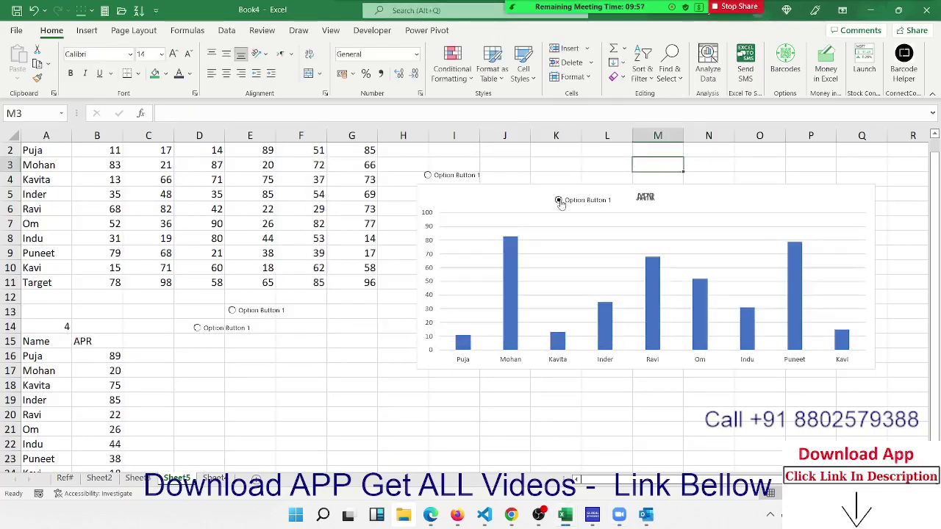
right_click(560, 202)
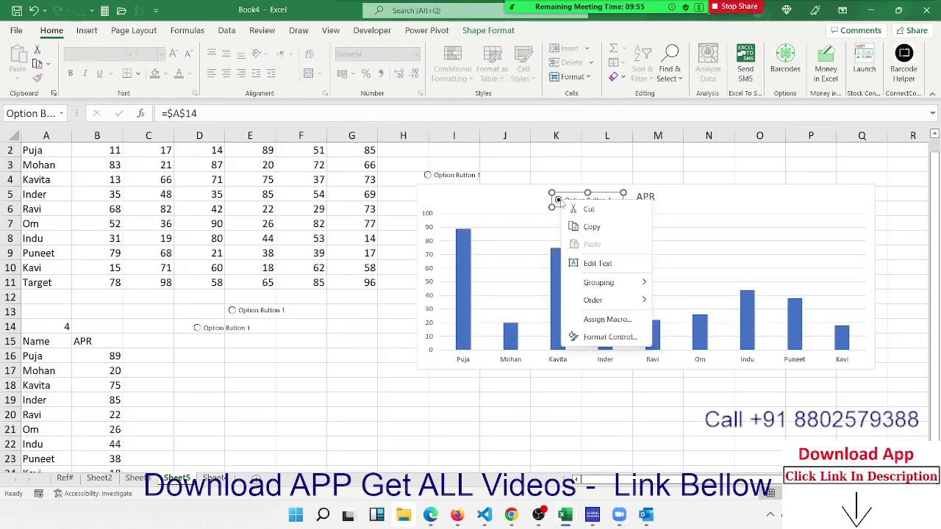
left_click(589, 264)
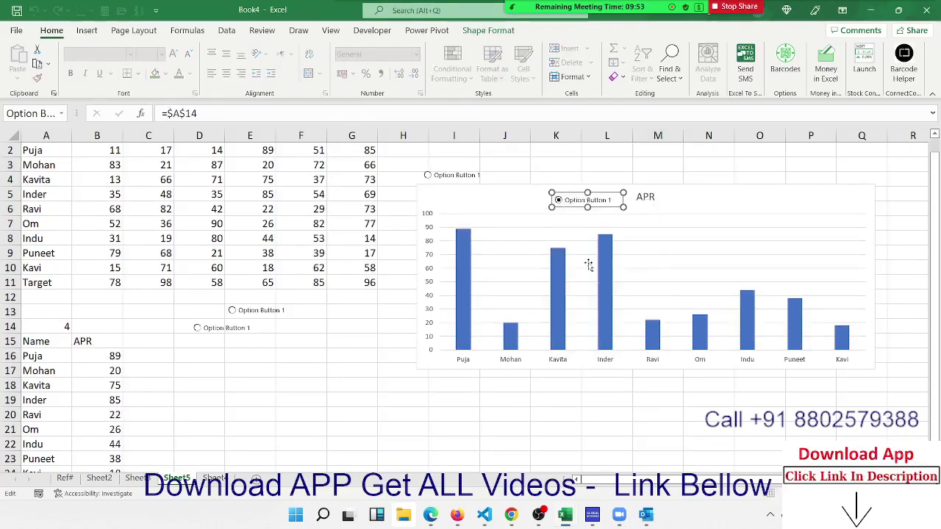
key("Delete")
key("Delete")
key("Delete")
key("Delete")
key("Delete")
key("Delete")
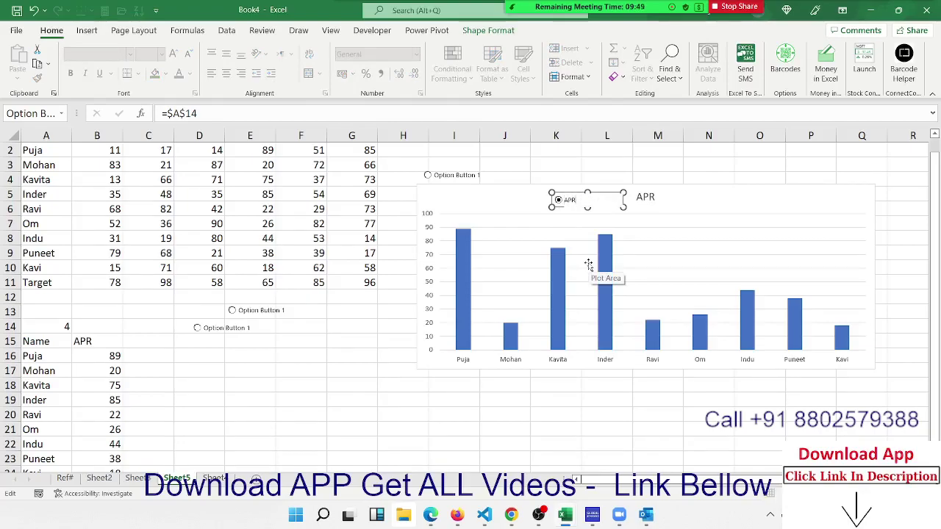
left_click(381, 323)
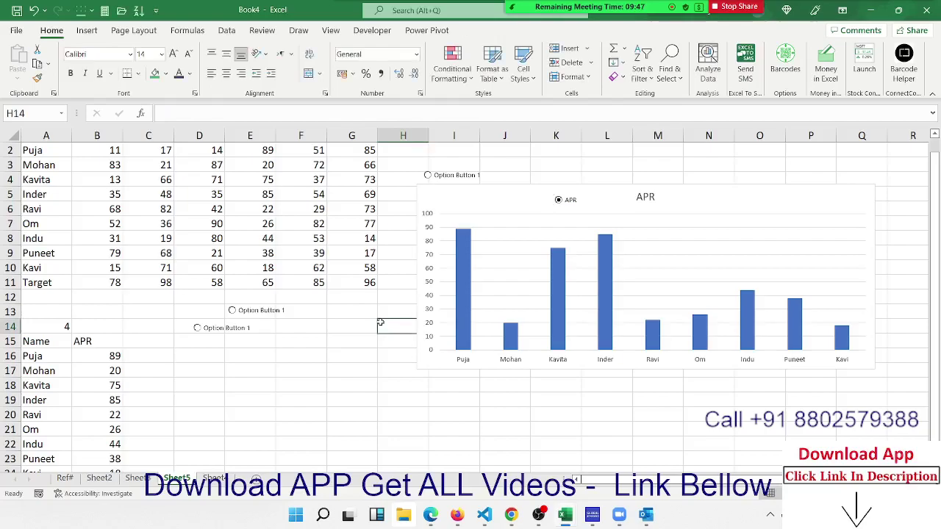
Choose the other option button to show JAN and move it nearer the chart
left_click(441, 178)
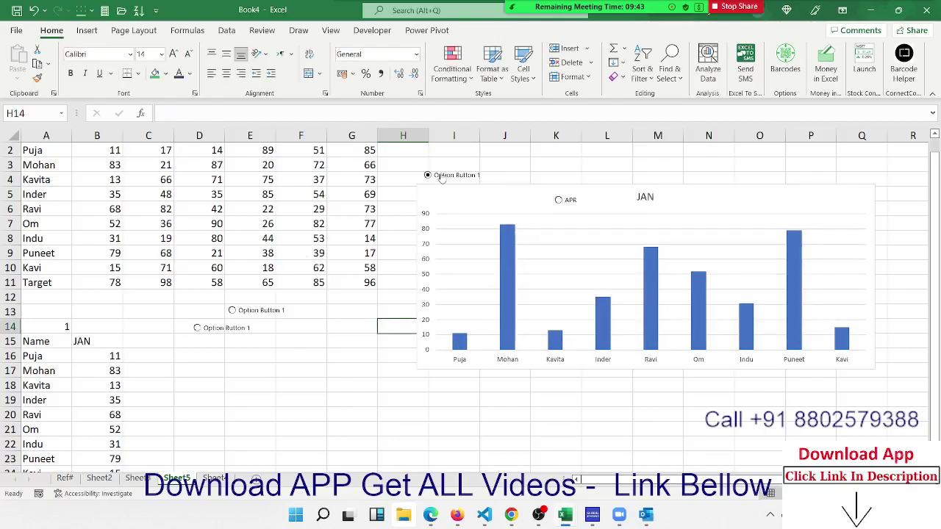
right_click(441, 178)
key("Escape")
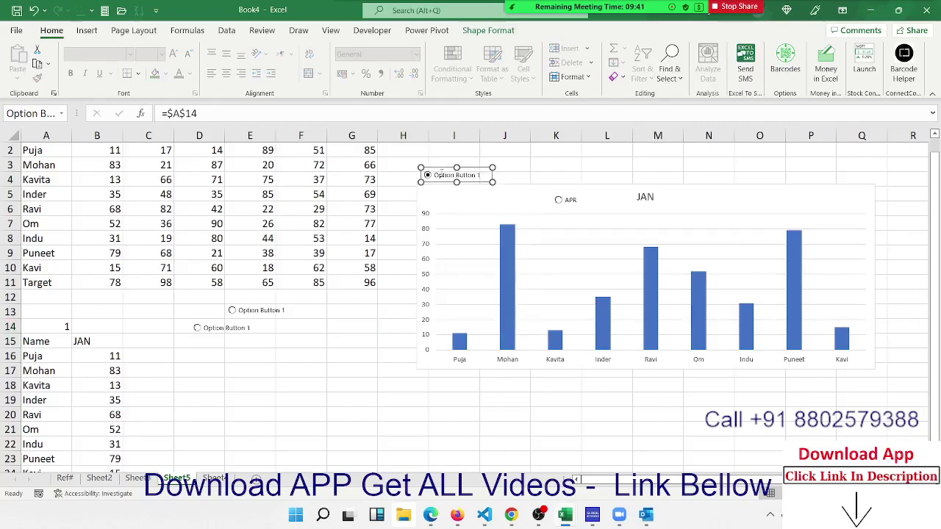
mouse_move(446, 170)
left_mouse_down()
mouse_move(454, 188)
mouse_move(340, 325)
mouse_move(457, 181)
left_mouse_up()
Relabel the second option button JAN and confirm its cell link is $A$14
right_click(457, 180)
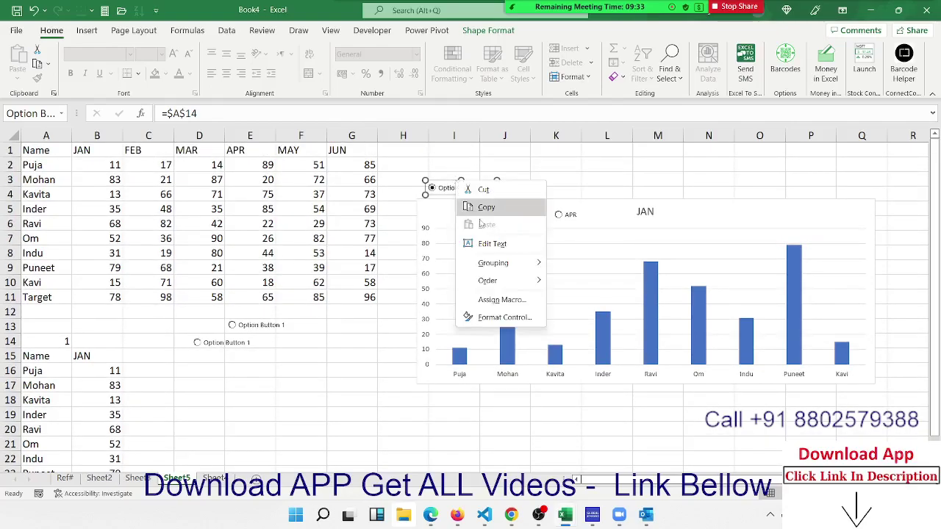
left_click(491, 244)
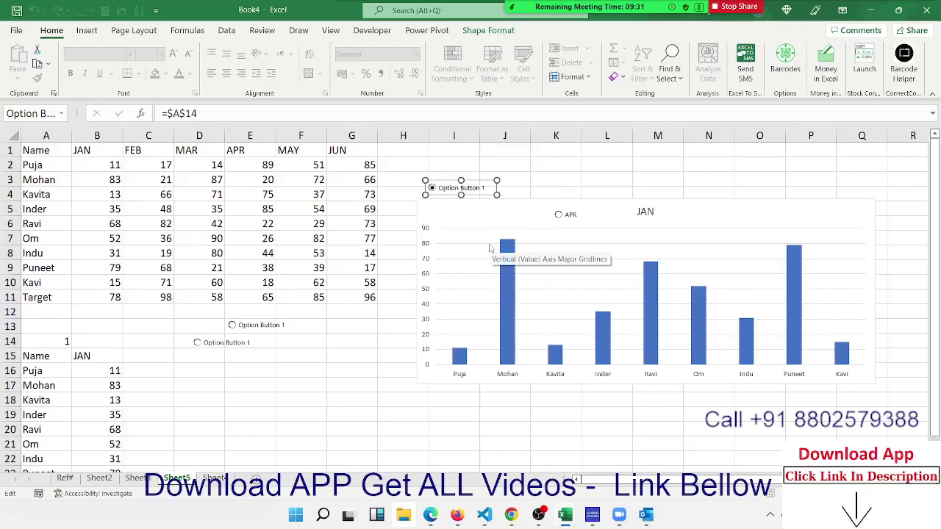
key("BackSpace")
key("BackSpace")
key("BackSpace")
type("JAN")
left_click(539, 179)
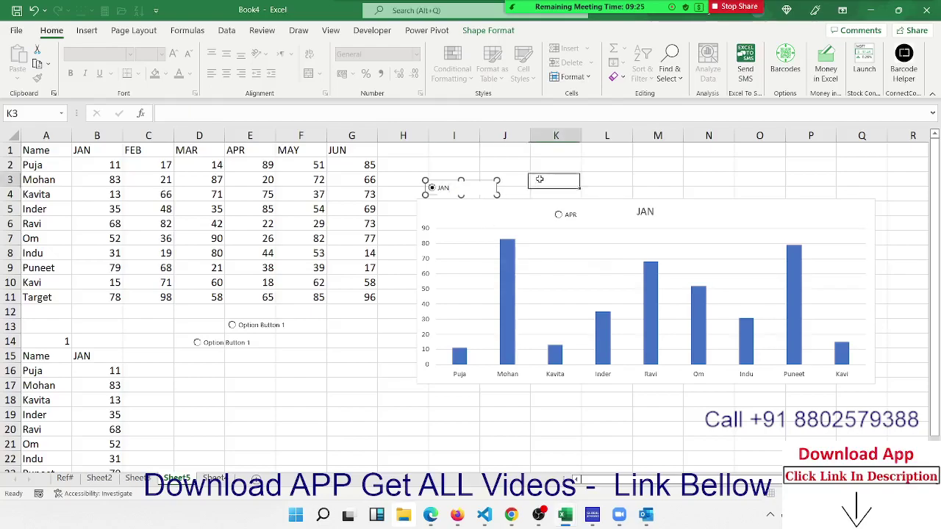
right_click(444, 188)
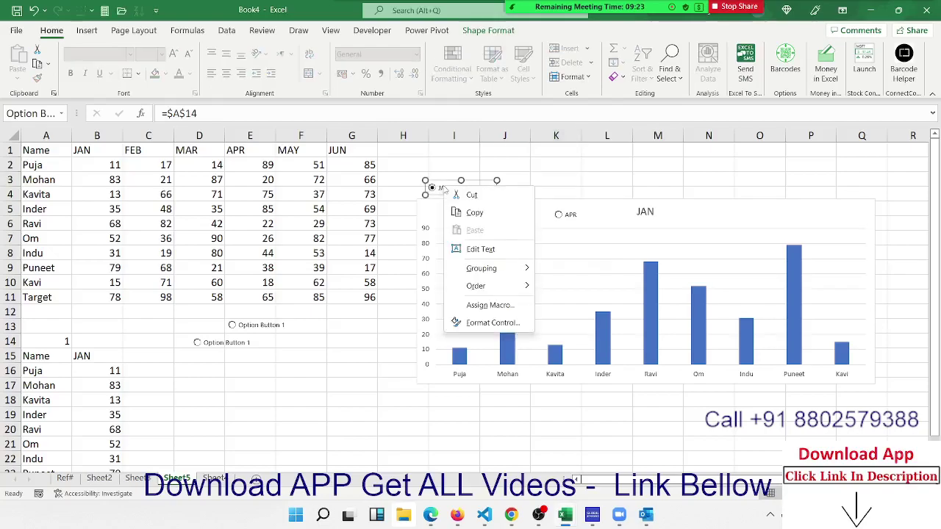
left_click(485, 324)
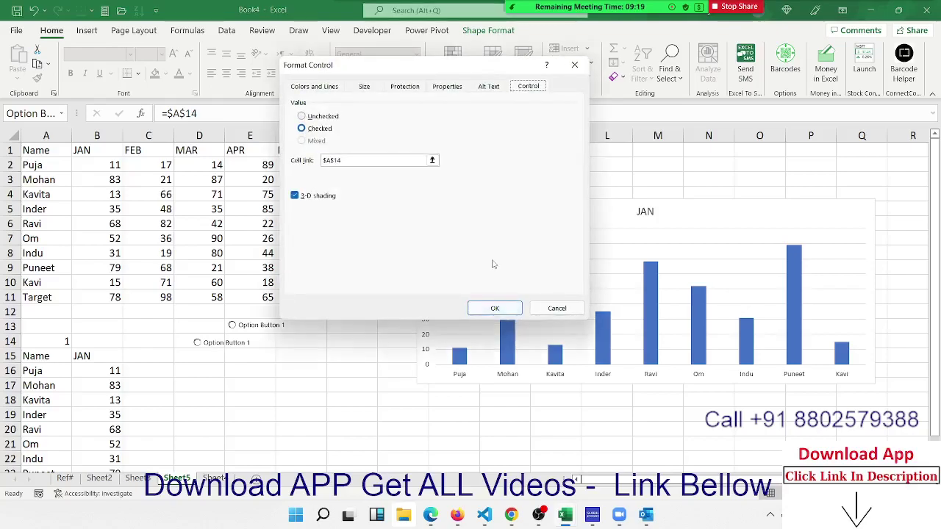
left_click(494, 308)
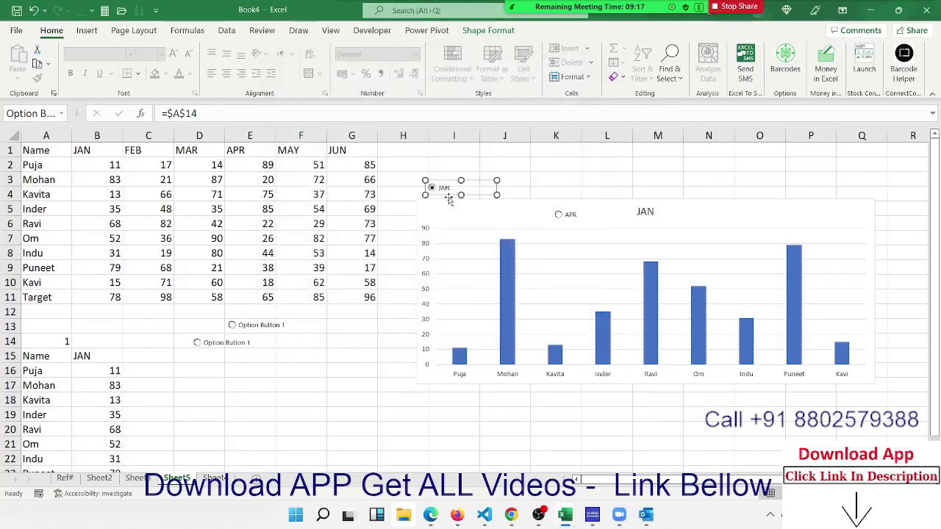
Send the chart behind the option buttons
left_click(442, 214)
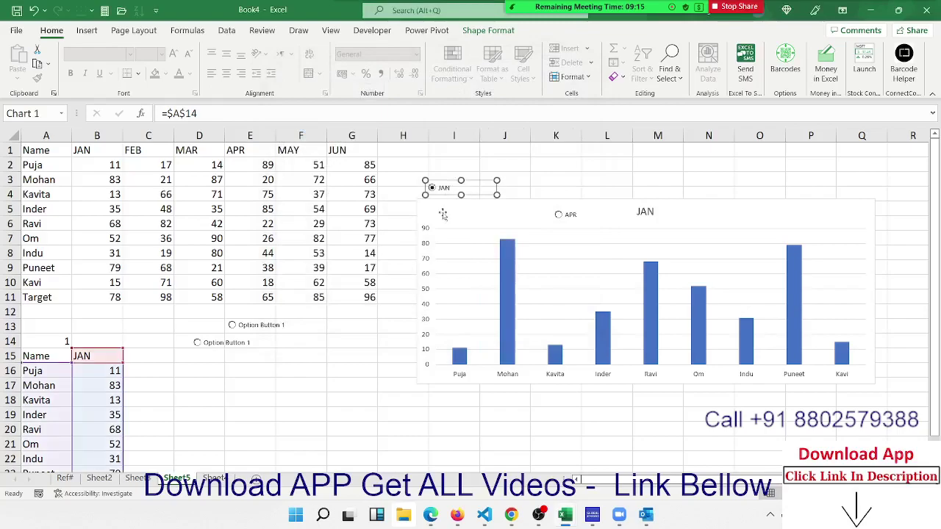
right_click(442, 214)
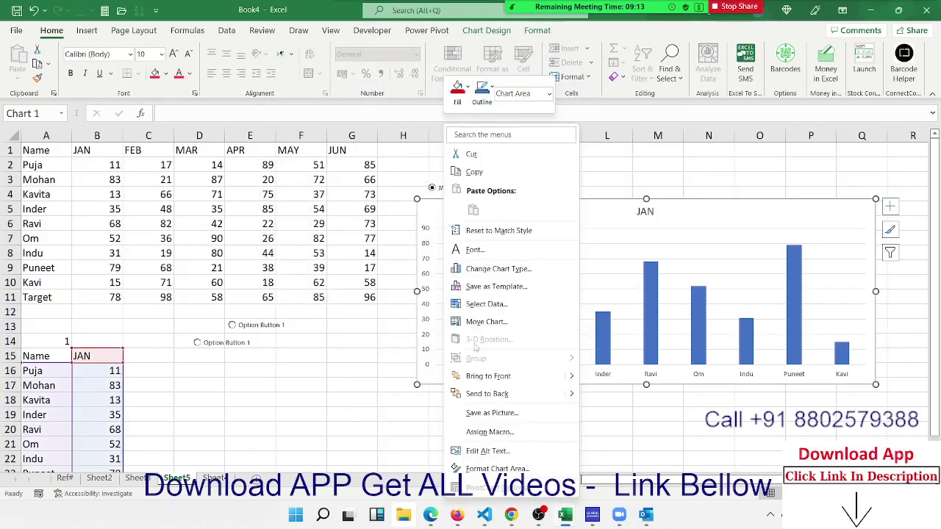
left_click(485, 394)
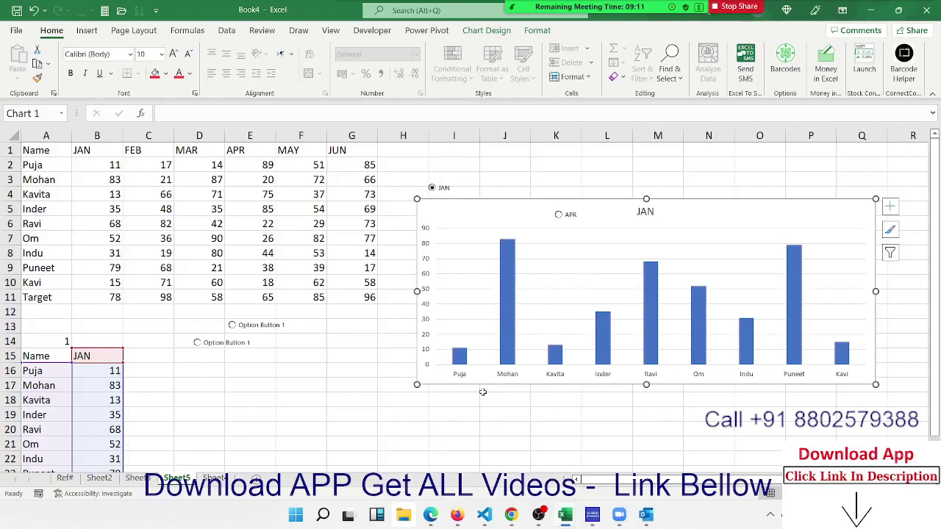
left_click(398, 257)
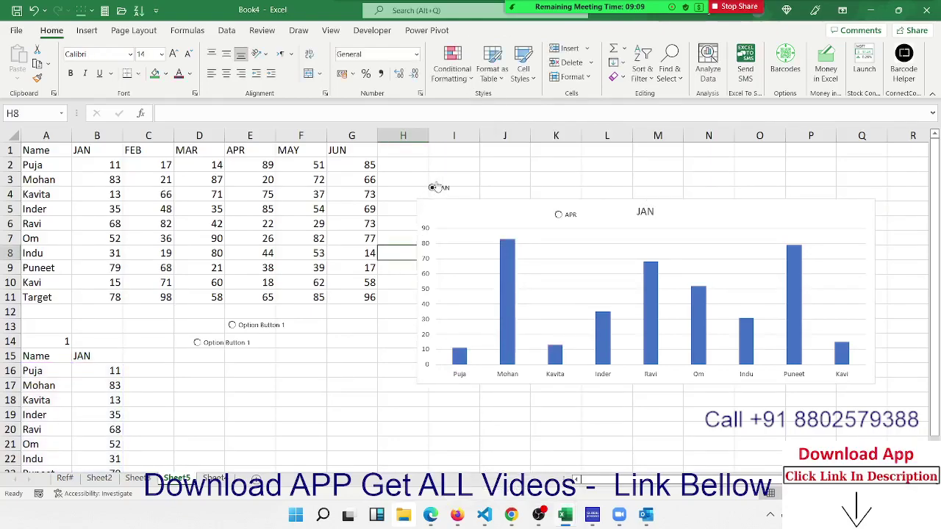
Move the JAN option button onto the chart's top-left corner
right_click(434, 187)
key("Escape")
key("Escape")
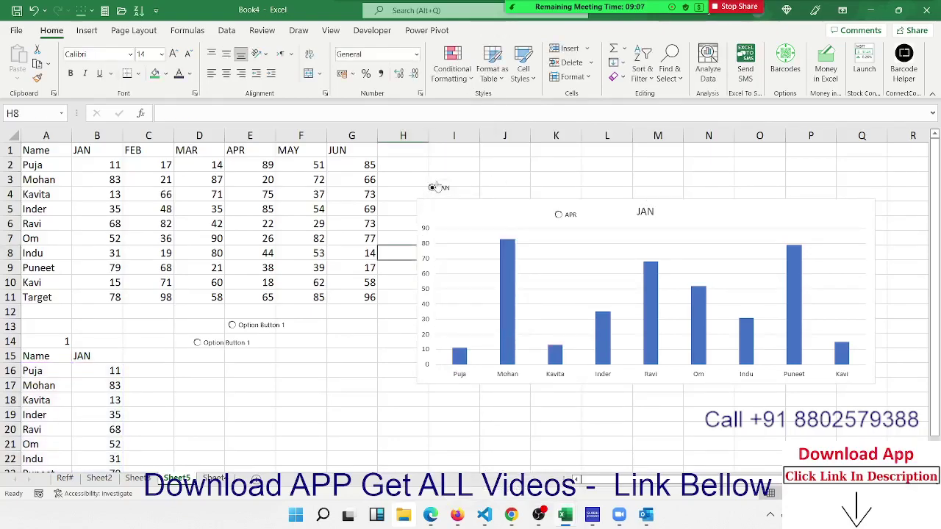
right_click(436, 188)
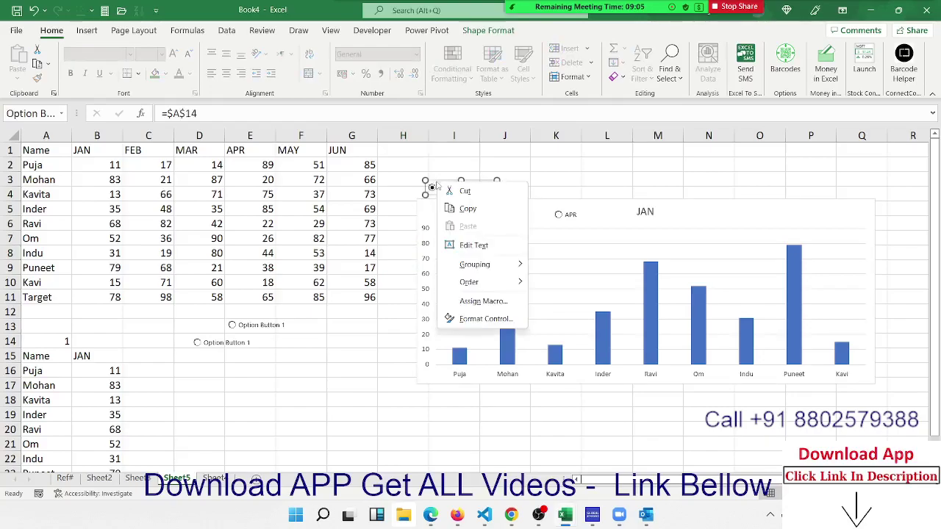
key("Escape")
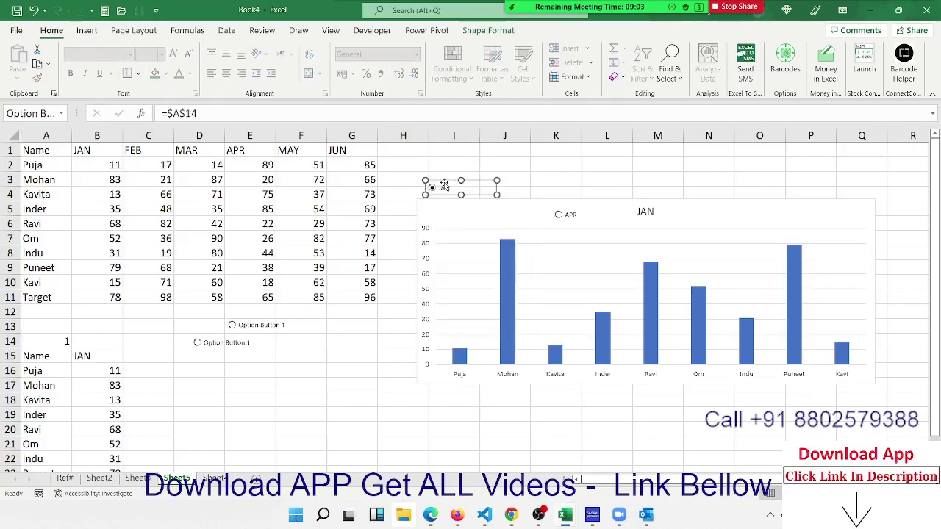
left_click_drag(443, 185, 444, 214)
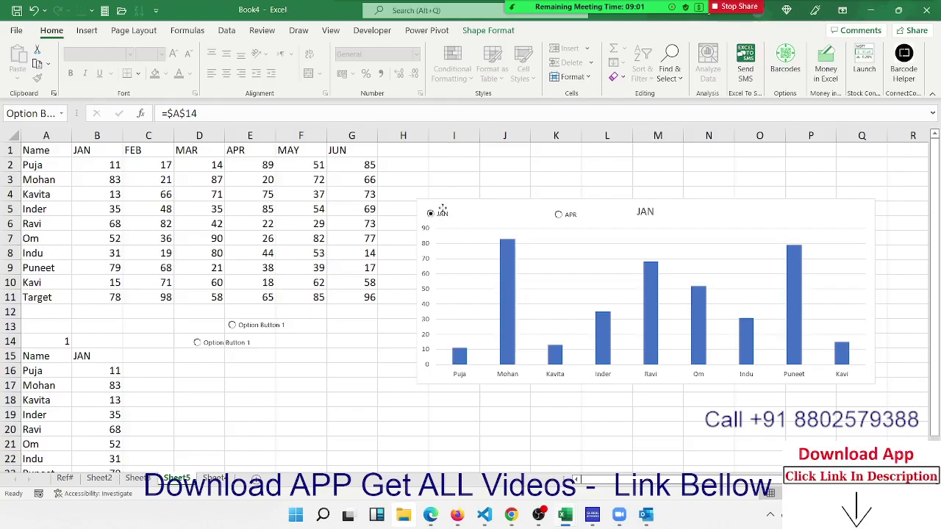
left_click(262, 375)
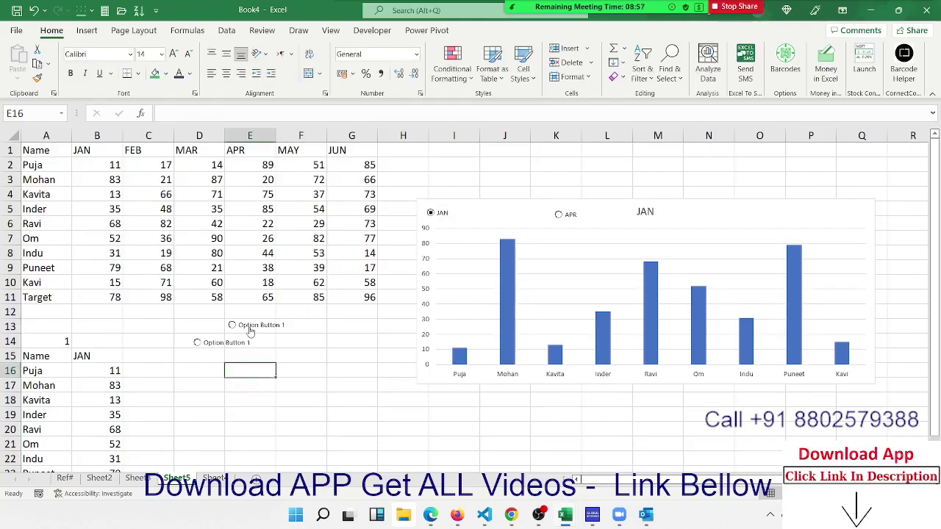
Move the lower option button onto the chart next to JAN and label it FEB
left_click(250, 330)
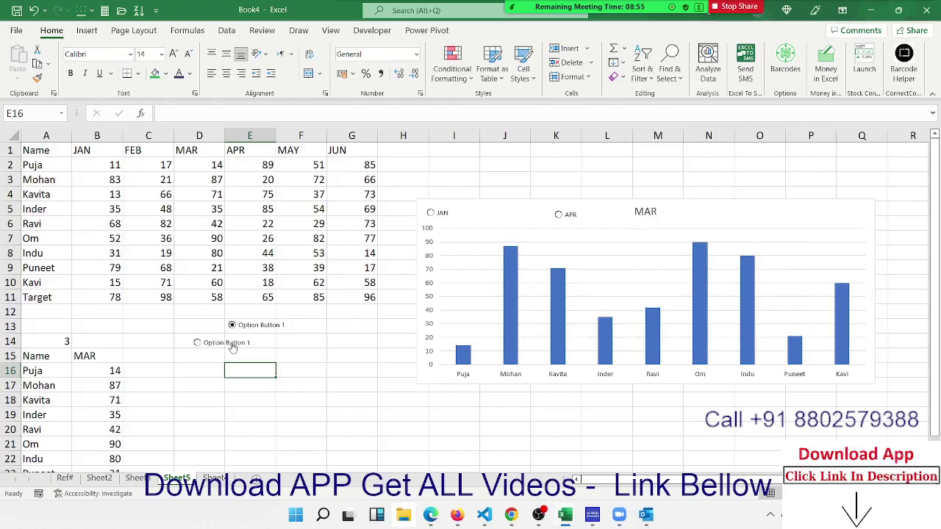
left_click(233, 346)
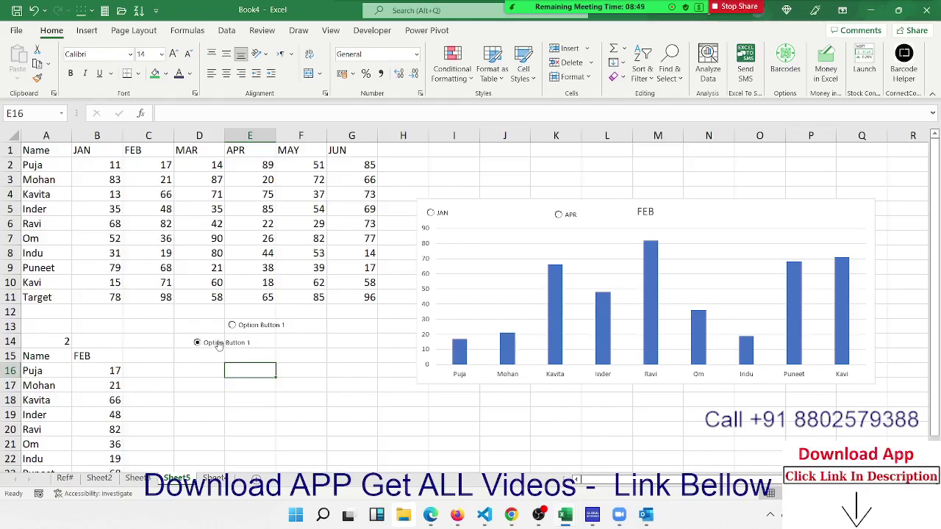
right_click(220, 345)
key("Escape")
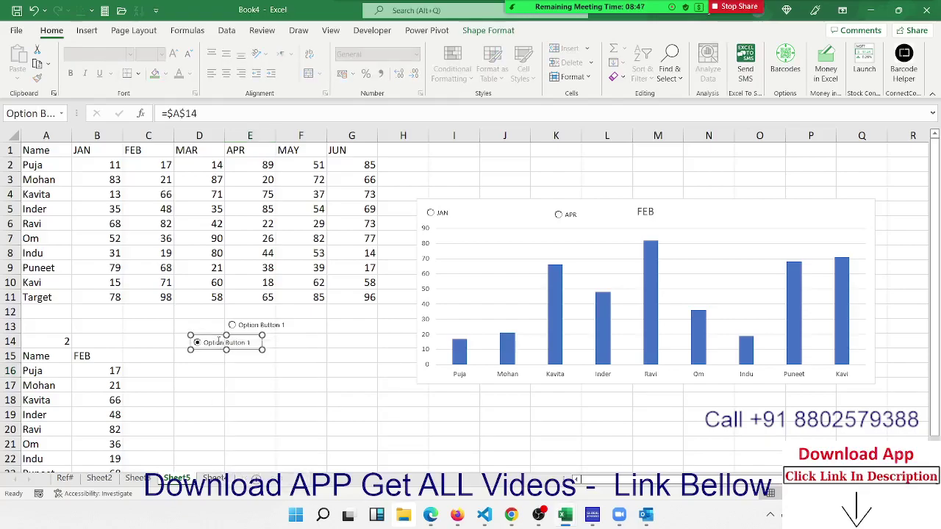
left_click_drag(219, 343, 493, 213)
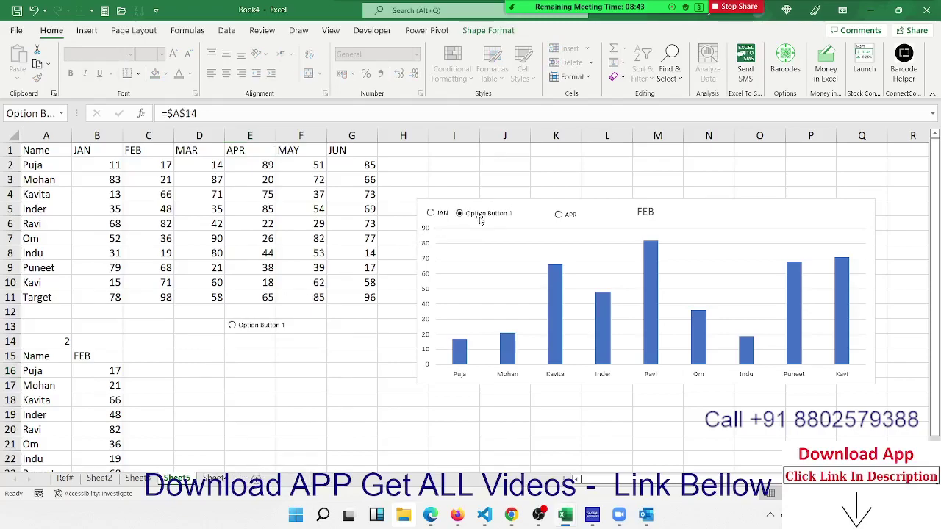
left_click_drag(492, 213, 476, 217)
left_click(467, 213)
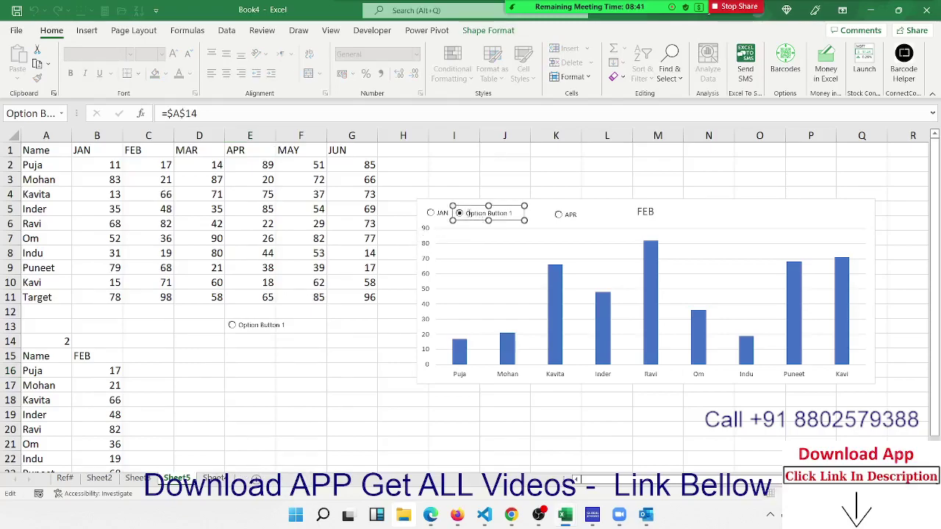
key("Delete")
key("Delete")
key("Delete")
key("Delete")
key("Delete")
key("Delete")
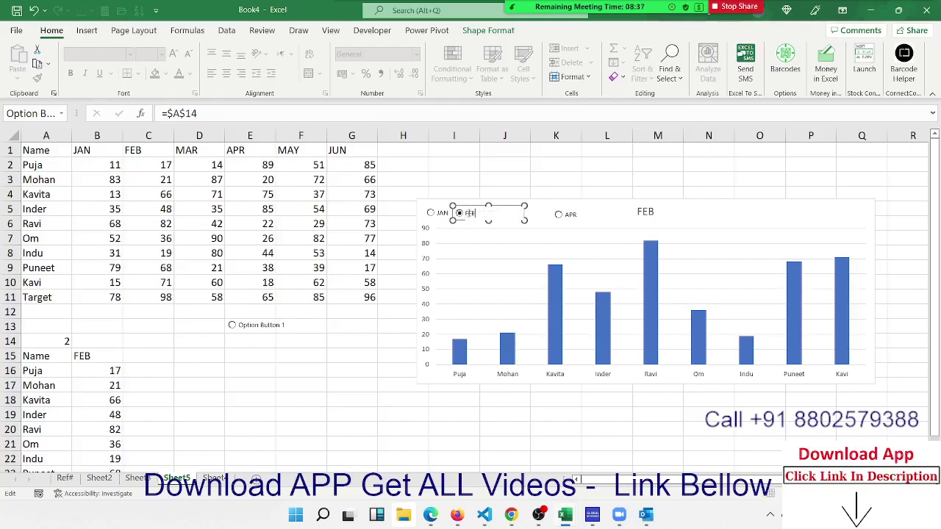
left_click(329, 338)
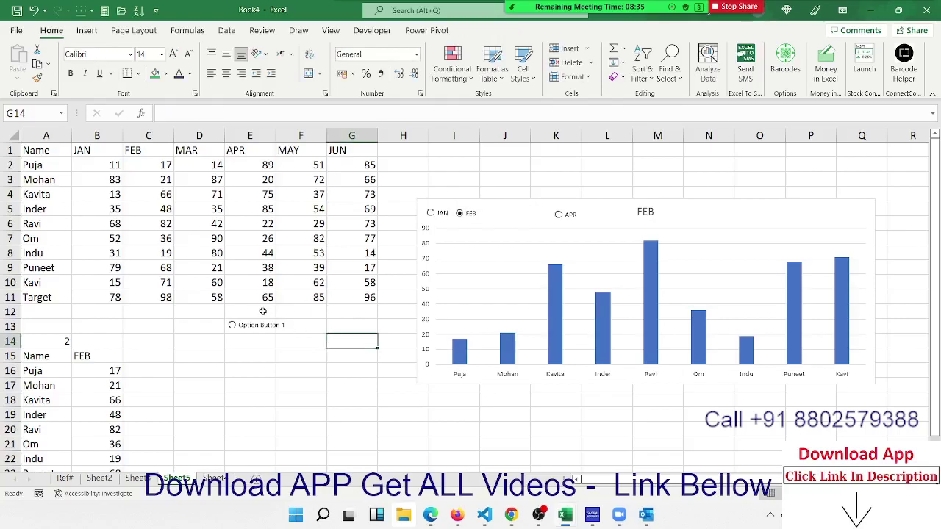
Move the last option button onto the chart beside FEB and label it MAR
right_click(253, 334)
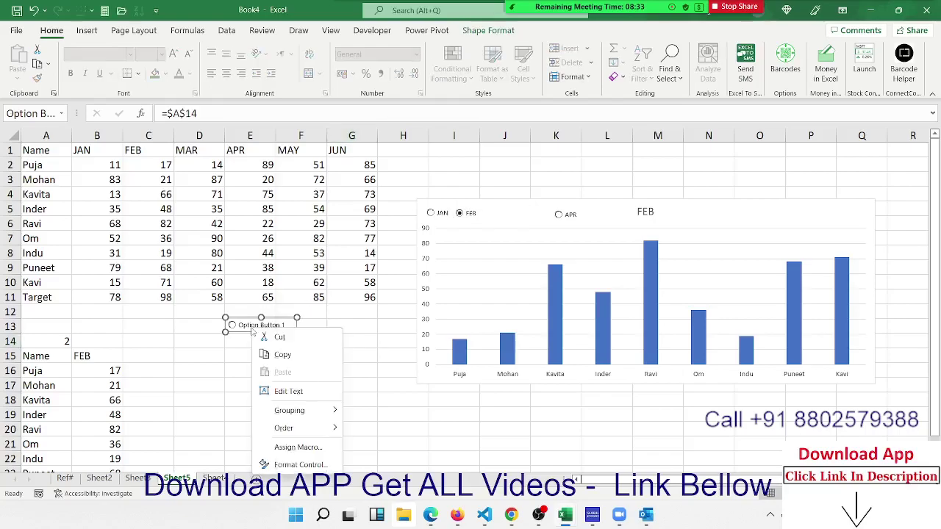
key("Escape")
left_click_drag(252, 333, 508, 218)
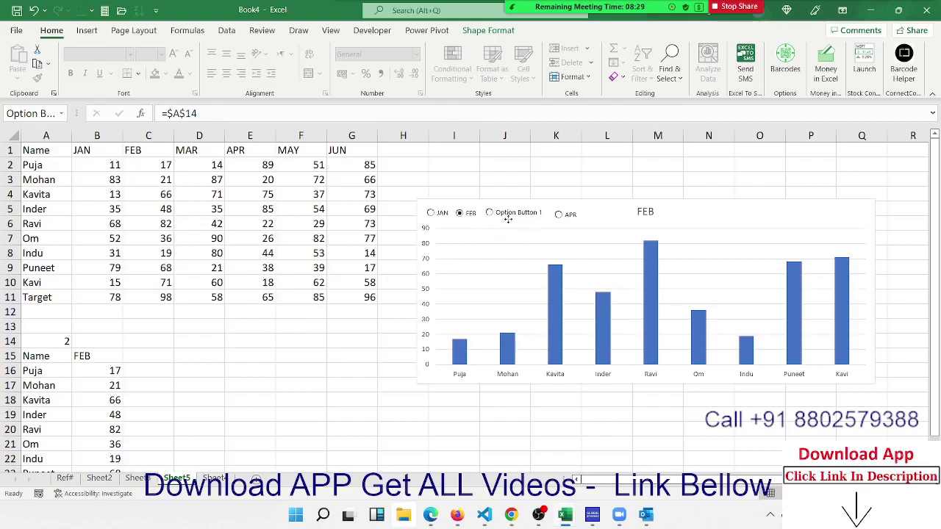
left_click_drag(508, 218, 502, 215)
left_click(515, 214)
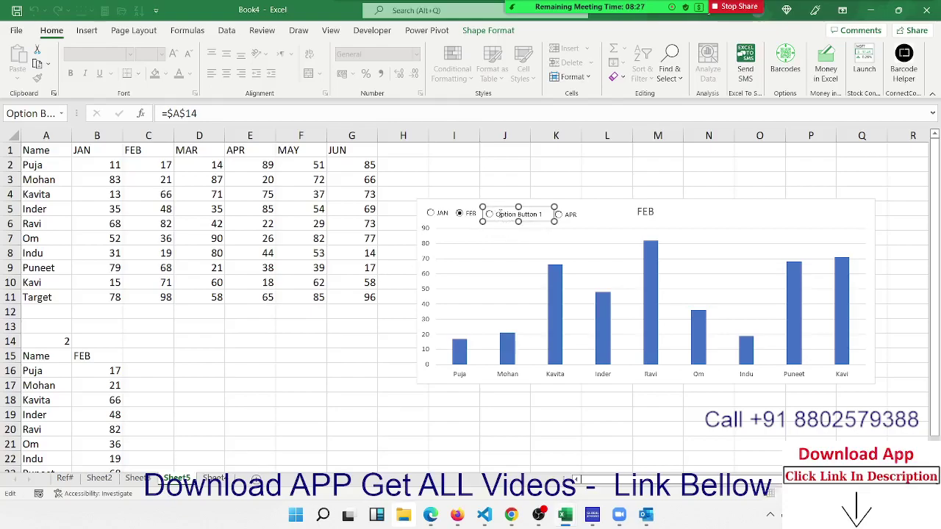
key("BackSpace")
key("BackSpace")
key("BackSpace")
key("BackSpace")
key("BackSpace")
key("BackSpace")
key("BackSpace")
key("BackSpace")
key("BackSpace")
left_click(356, 292)
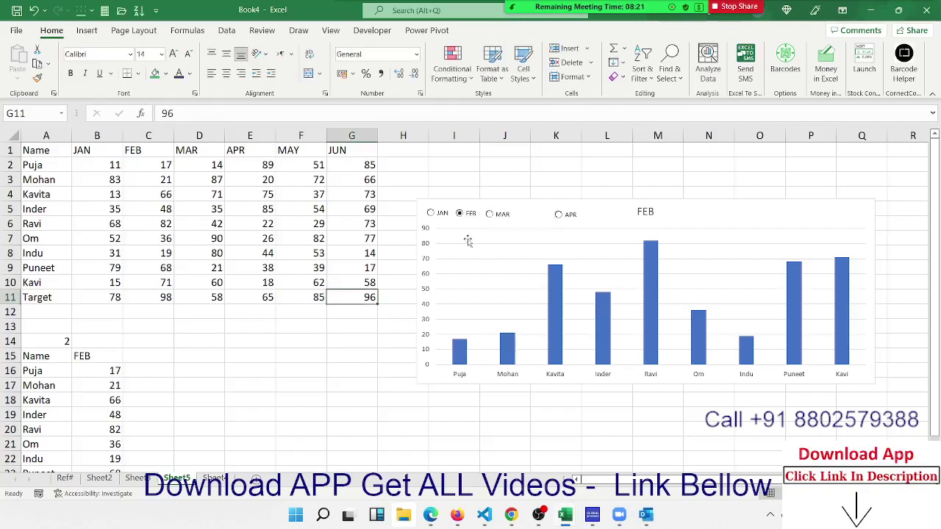
Cycle the chart through JAN, FEB, MAR and APR, then go to the Month/Sales sheet
left_click(439, 219)
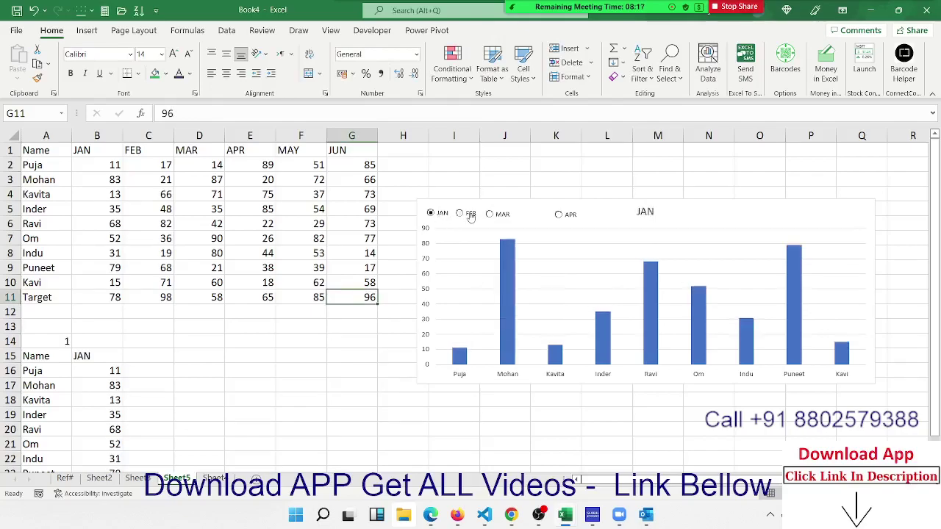
left_click(468, 215)
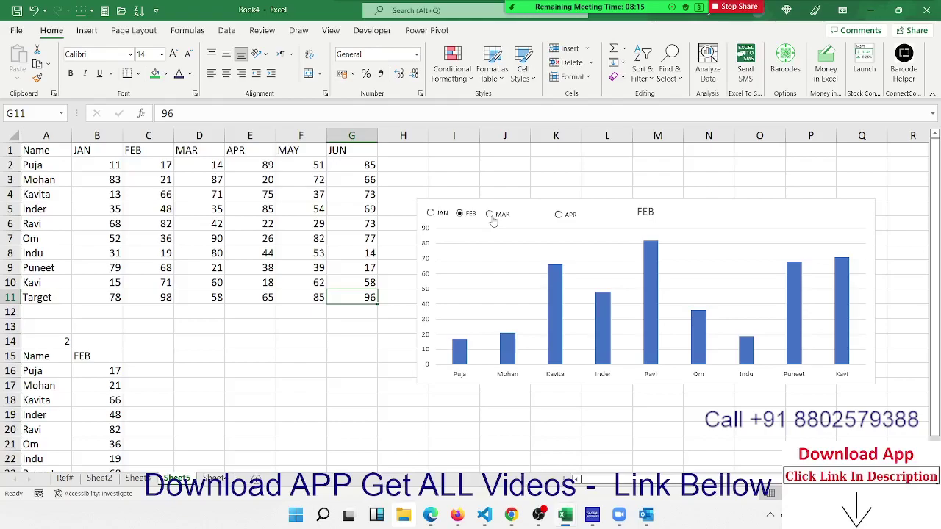
left_click(491, 217)
left_click(566, 219)
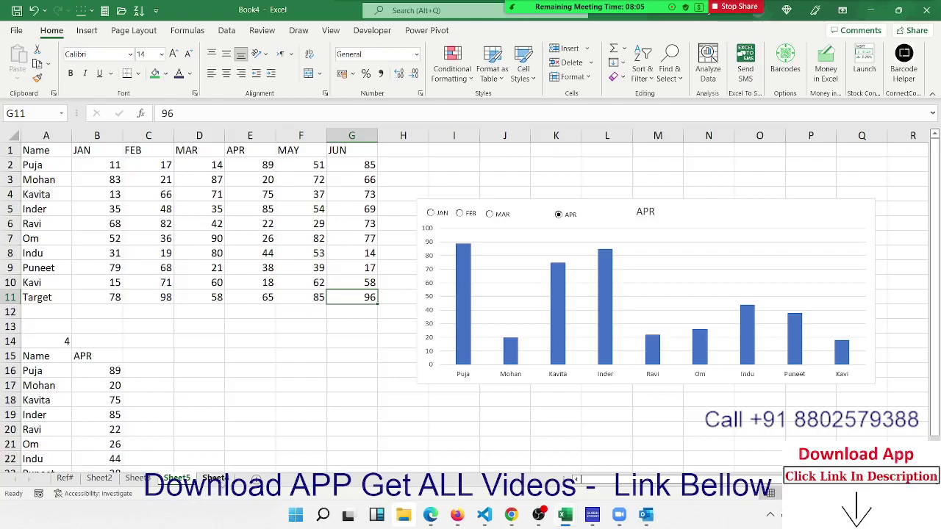
left_click(213, 479)
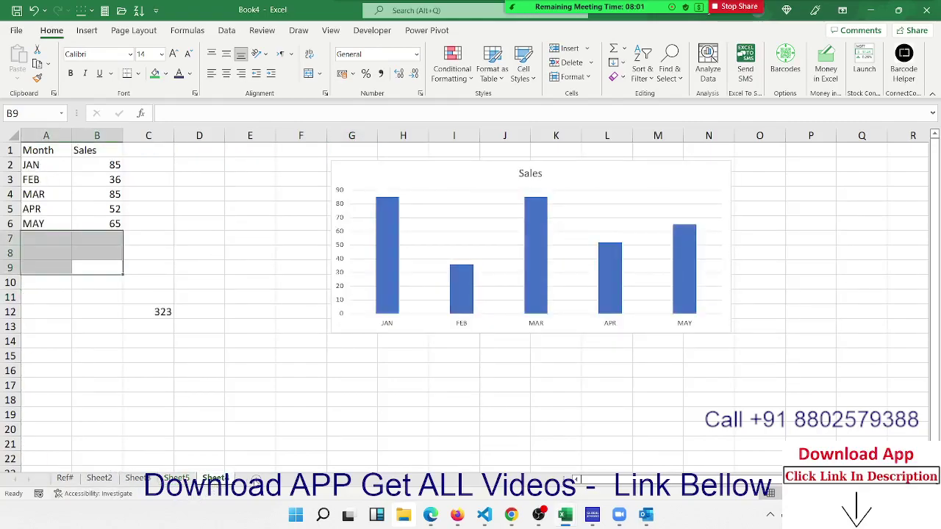
On a new sheet, enter a Name header and Puja in A2, then fill down to row 82
left_click(285, 479)
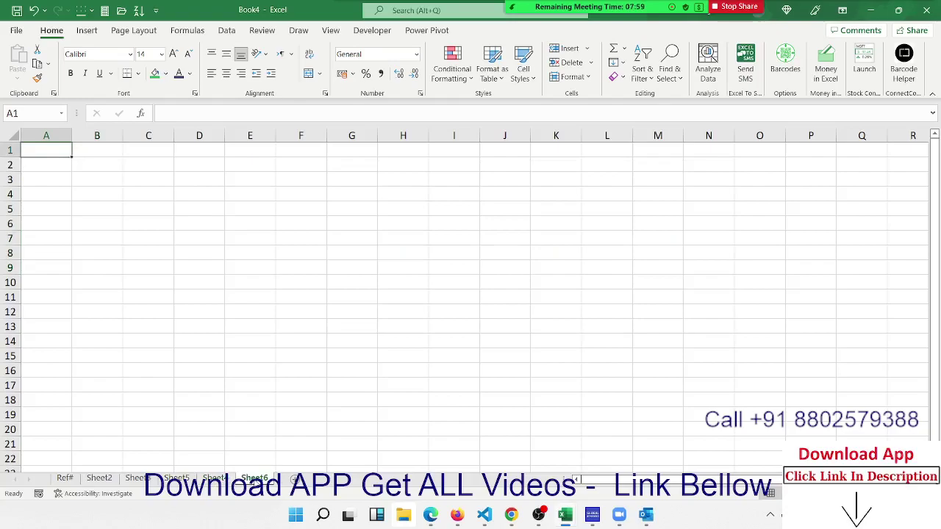
type("NAm")
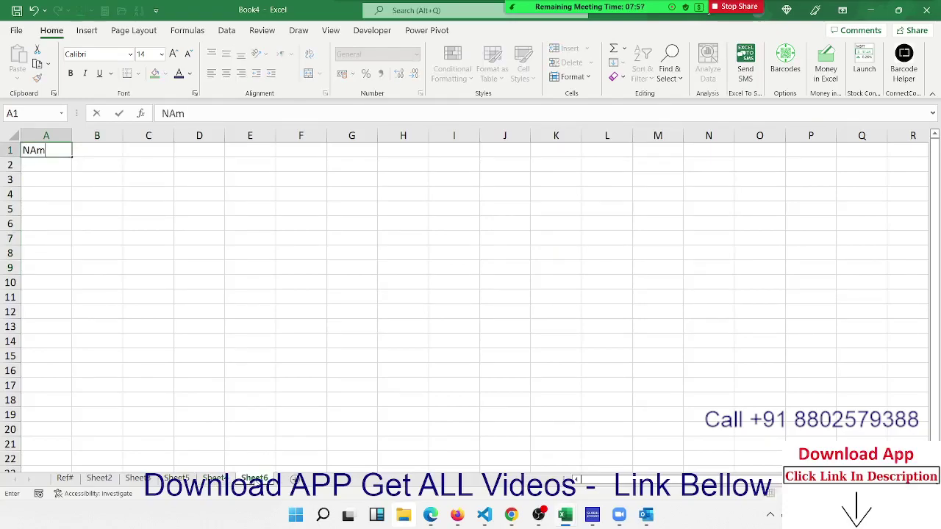
key("BackSpace")
key("BackSpace")
type("ame")
key("Return")
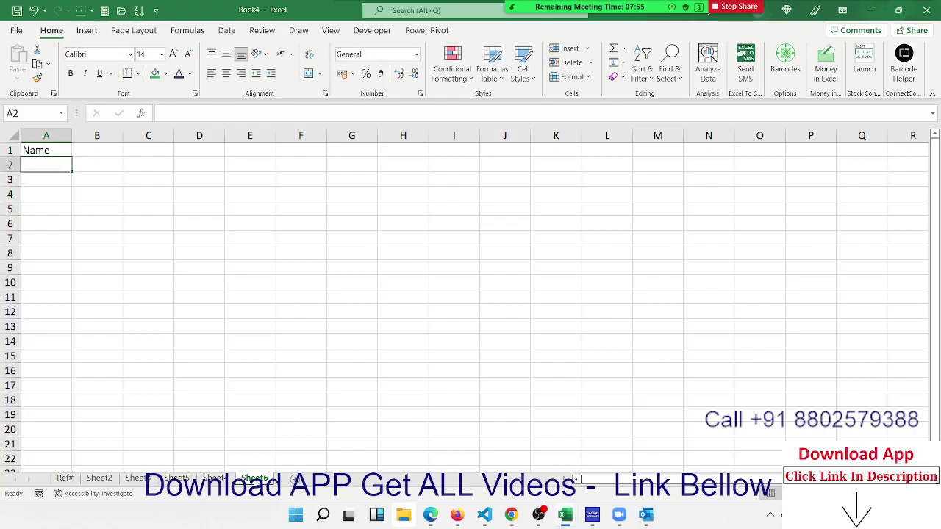
type("Puja")
key("Return")
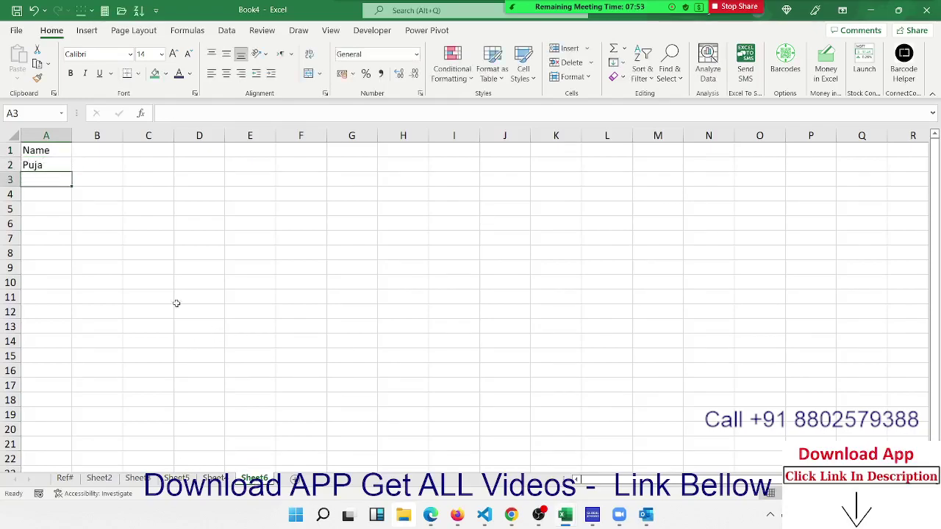
left_click(67, 161)
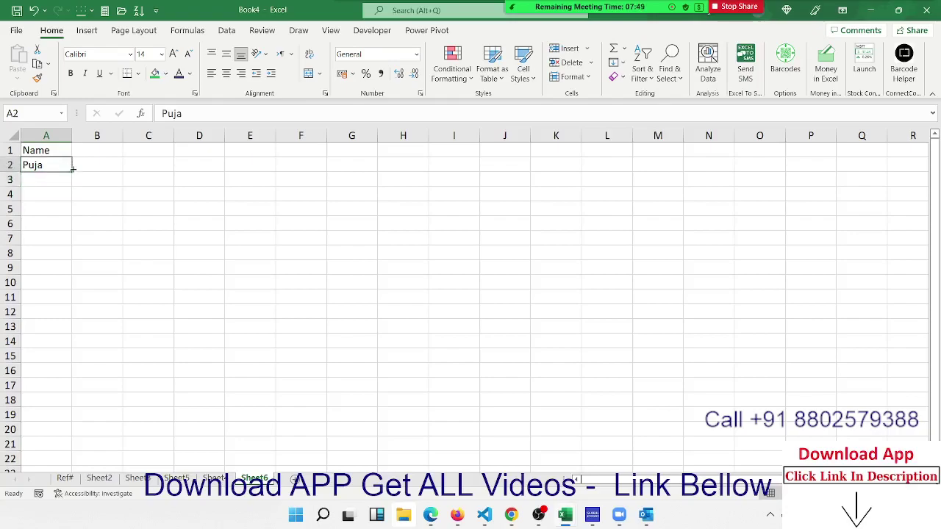
left_click_drag(73, 169, 73, 450)
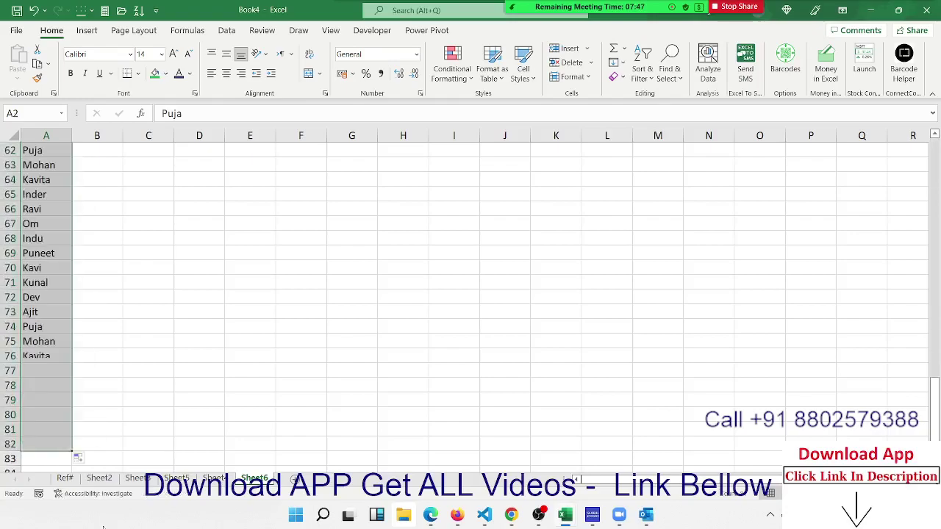
Enter JAN as the header in cell B1
key("ctrl+Home")
key("Right")
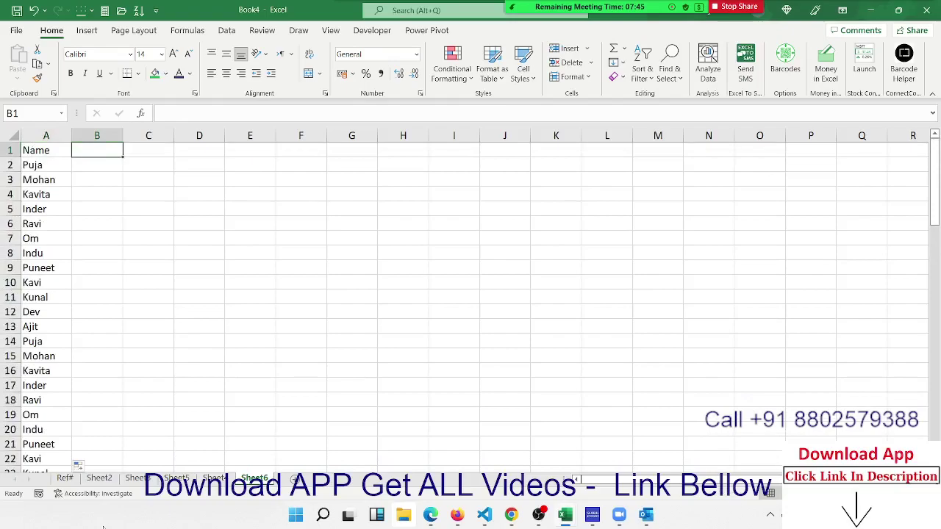
type("JAN")
key("Return")
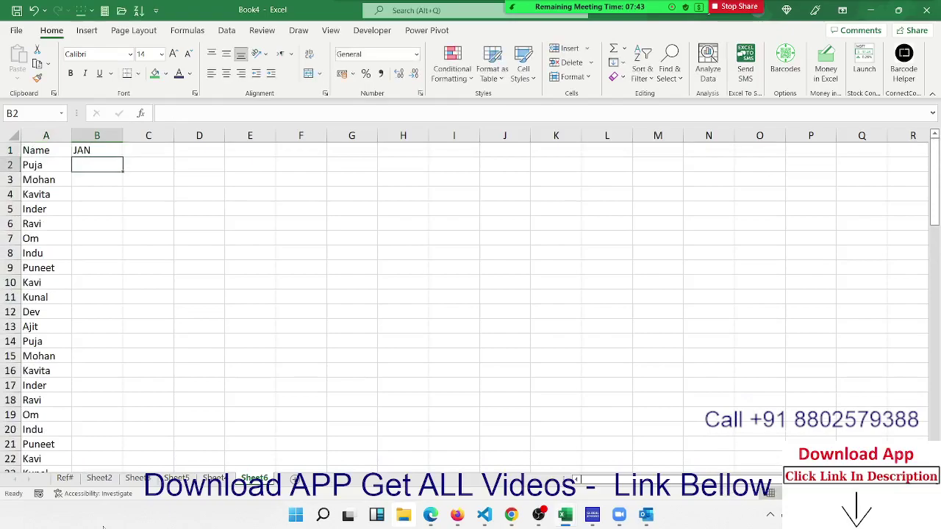
left_click(113, 152)
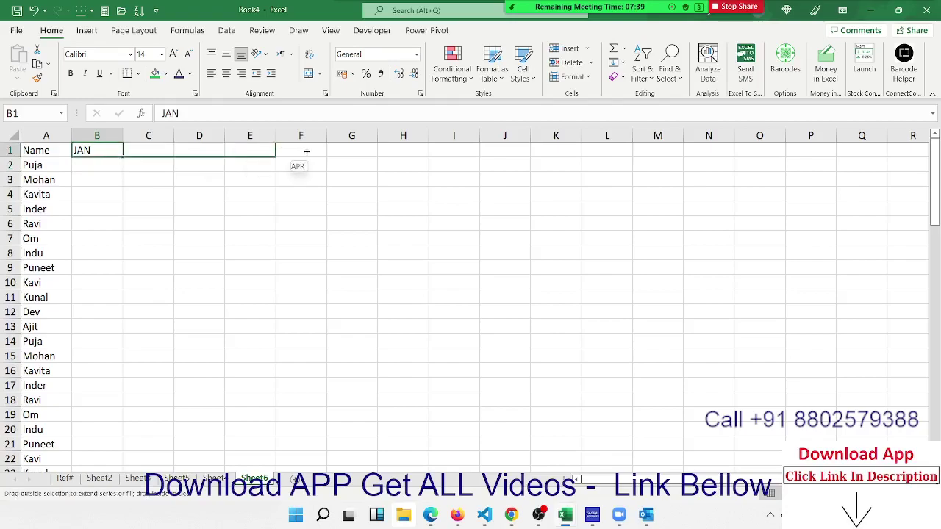
Fill headers FEB to MAY across row 1 and enter =RANDBETWEEN(10,90) in B2
left_click_drag(121, 158, 312, 152)
left_click(107, 168)
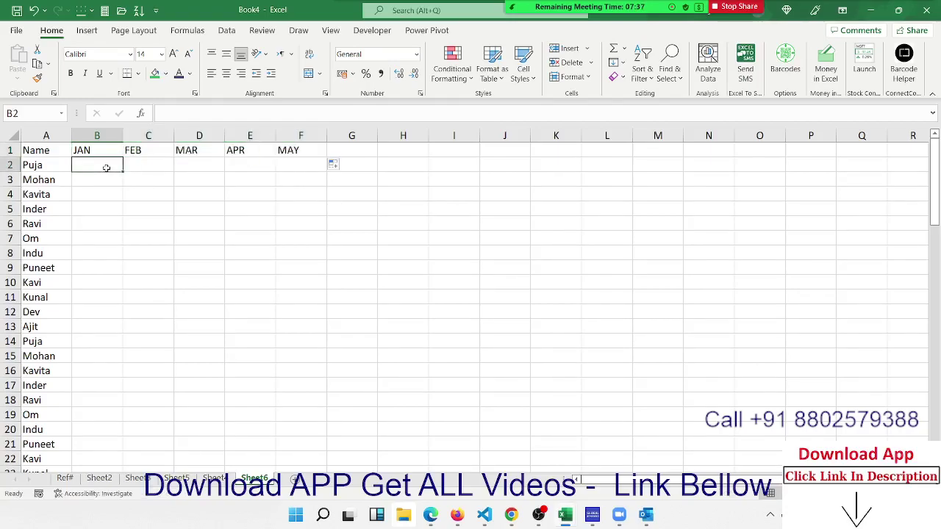
type("=ran")
key("Down")
key("Down")
key("Tab")
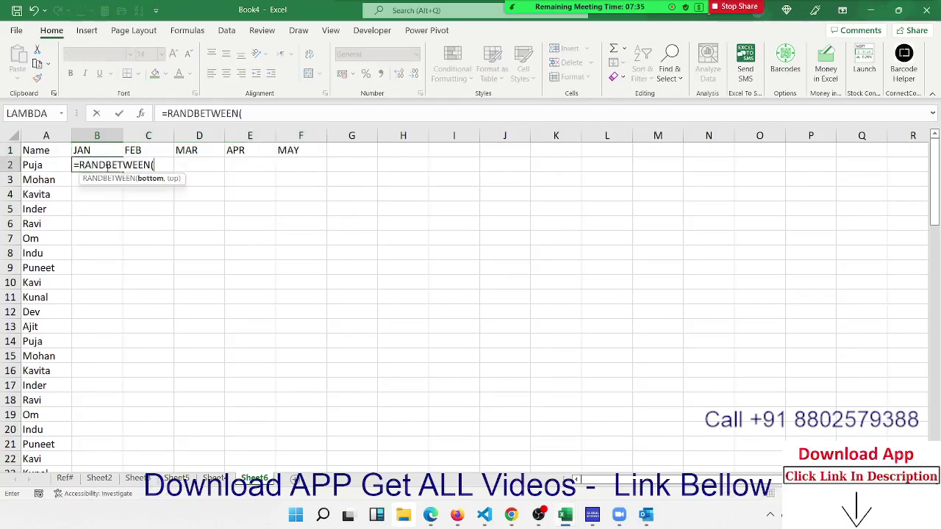
type("10,90")
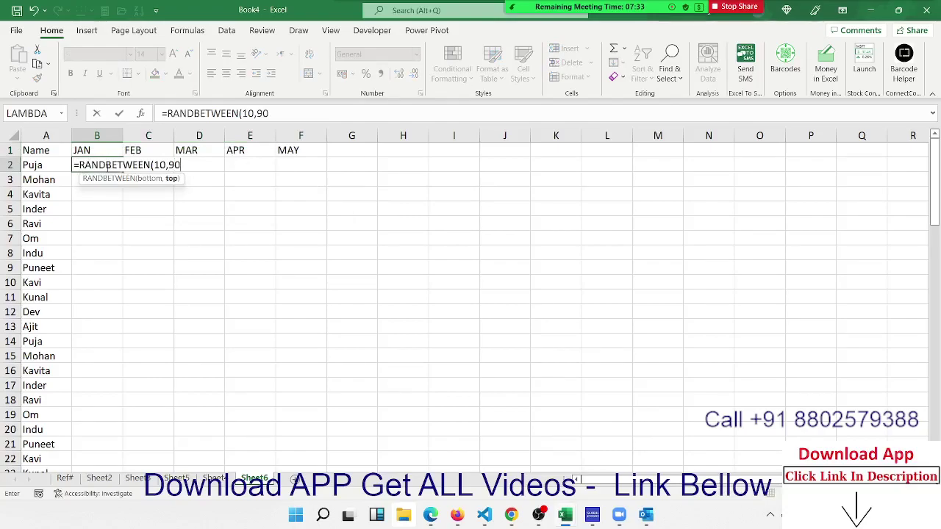
key("Return")
Fill B2:F82 with the random formula and paste the block back as values
left_click(107, 167)
key("shift+Right")
key("shift+Right")
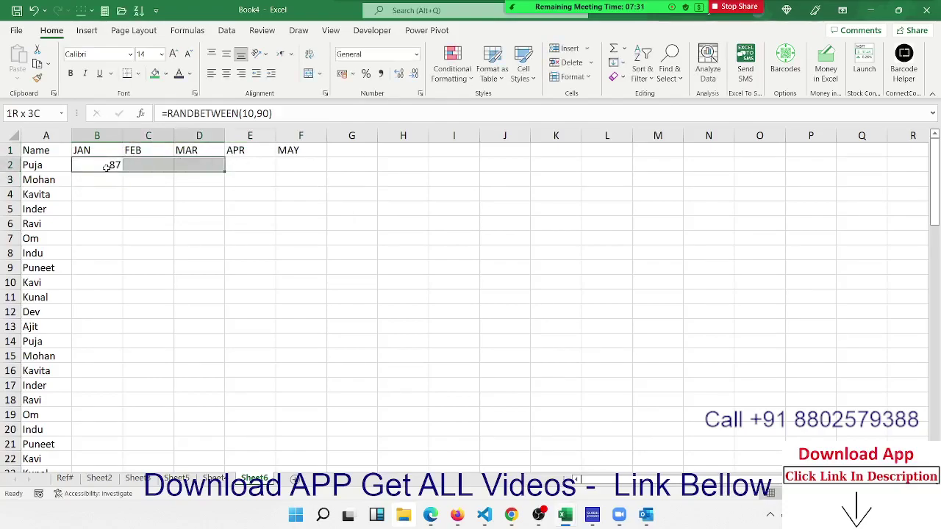
key("shift+Right")
key("shift+Right")
key("Left")
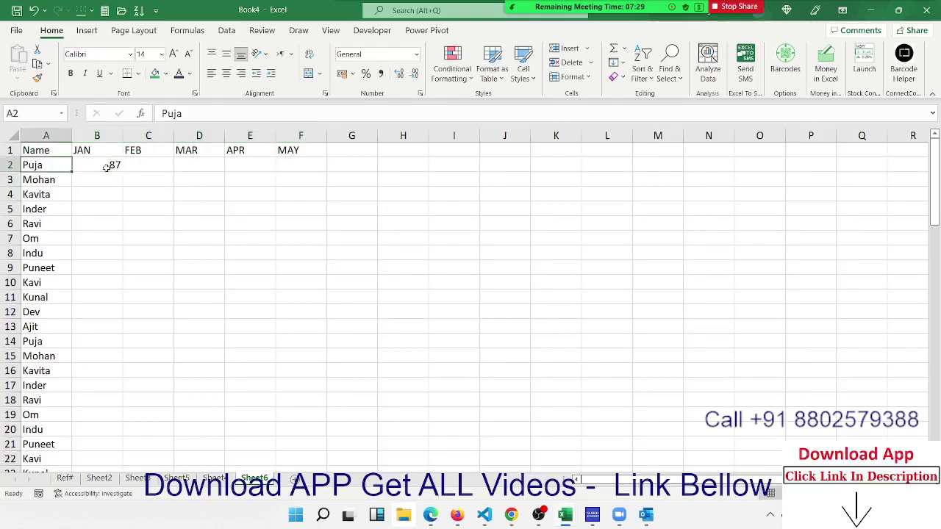
key("ctrl+Down")
key("Right")
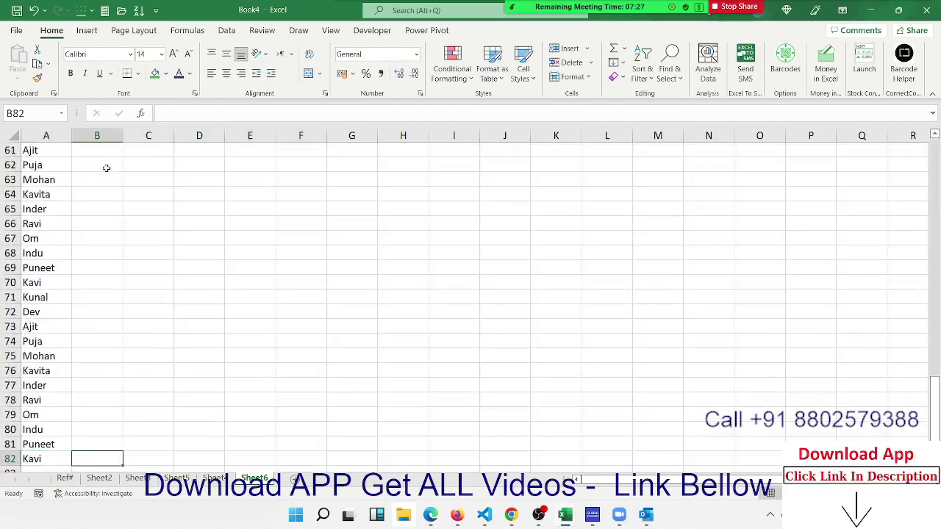
key("ctrl+shift+Up")
scroll(107, 167, "up", 1)
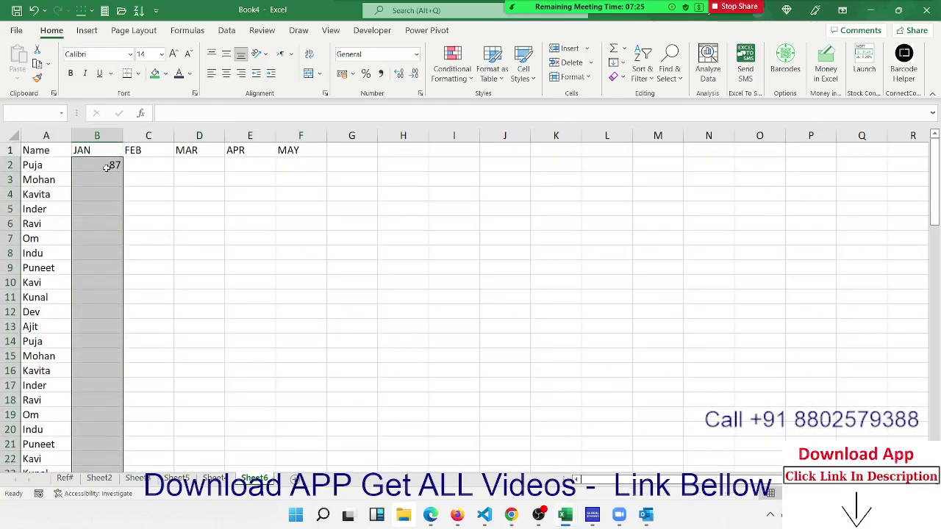
key("shift+Right")
key("shift+Right")
key("shift+Right")
key("shift+Right")
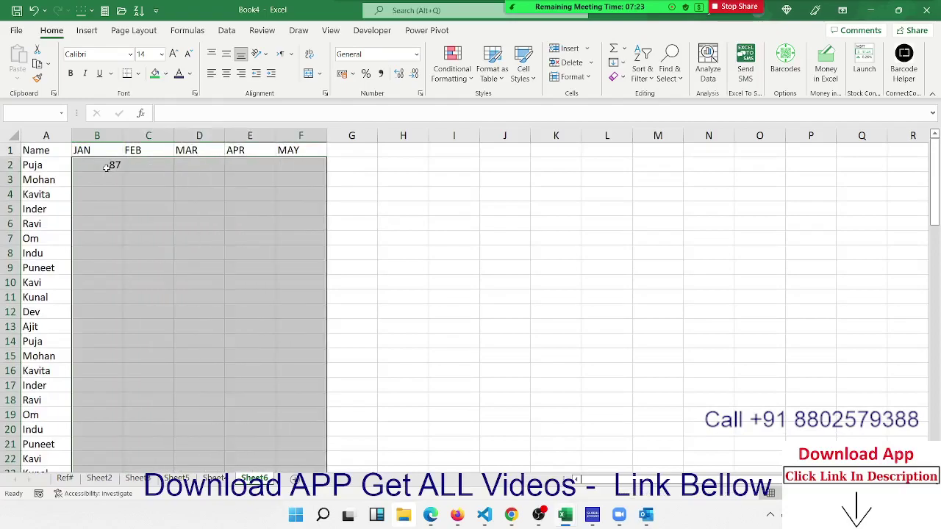
key("ctrl+c")
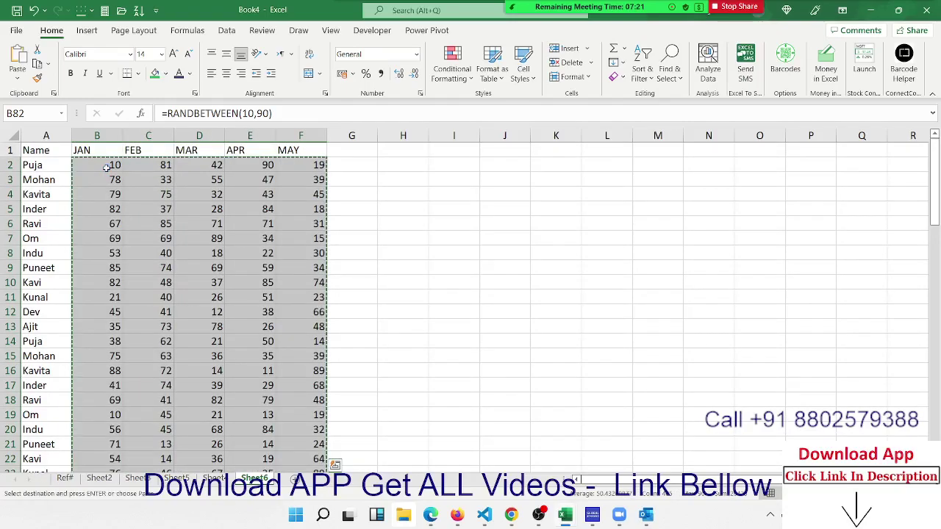
left_click(18, 74)
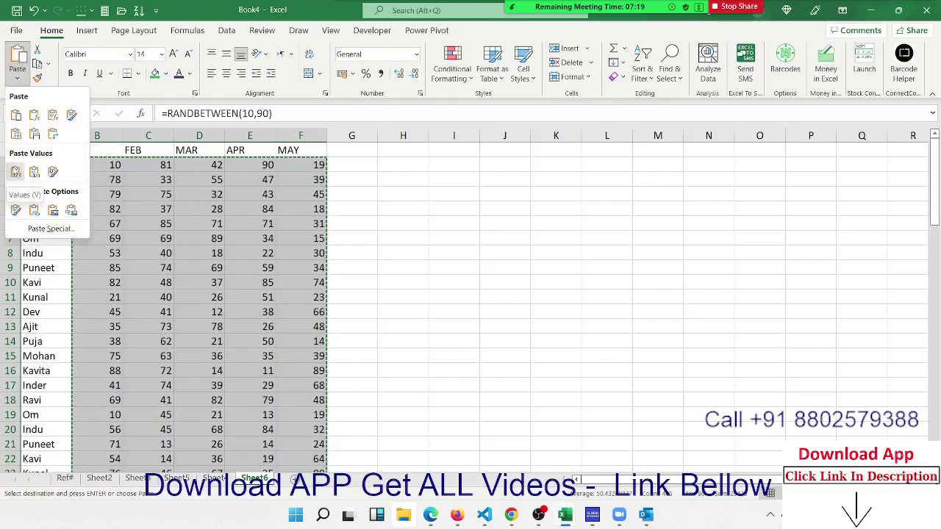
left_click(16, 172)
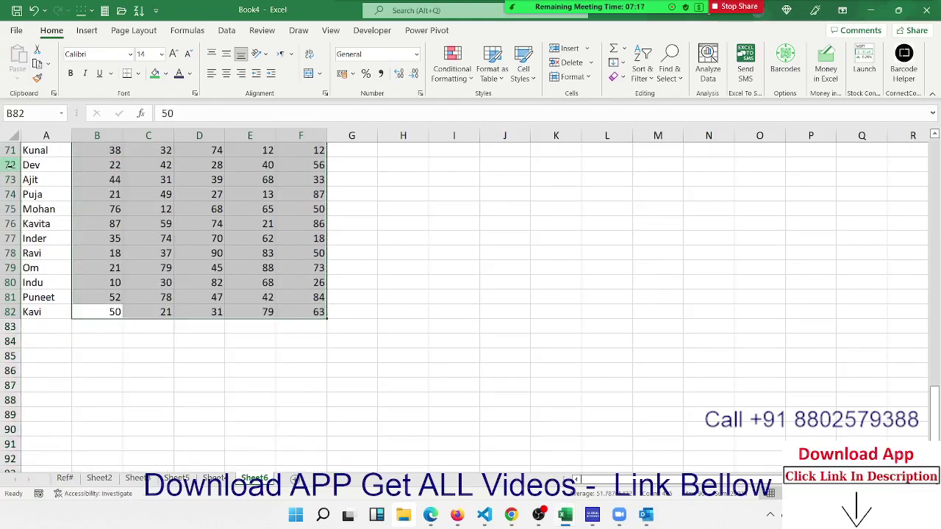
Copy the header row A1:F1 to J1:O1, ending at control cell J7
key("ctrl+Up")
key("Left")
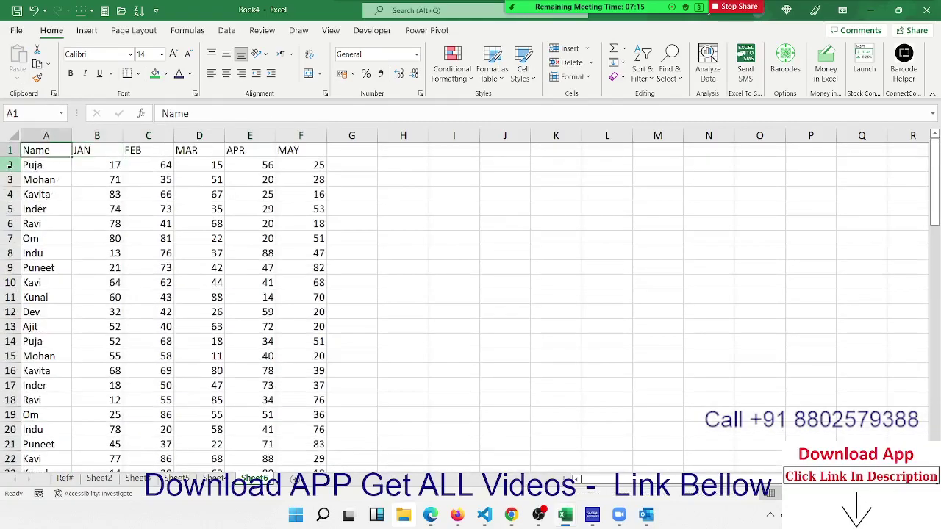
key("ctrl+shift+Right")
key("ctrl+c")
key("Right")
key("Right")
key("Right")
key("Right")
key("Right")
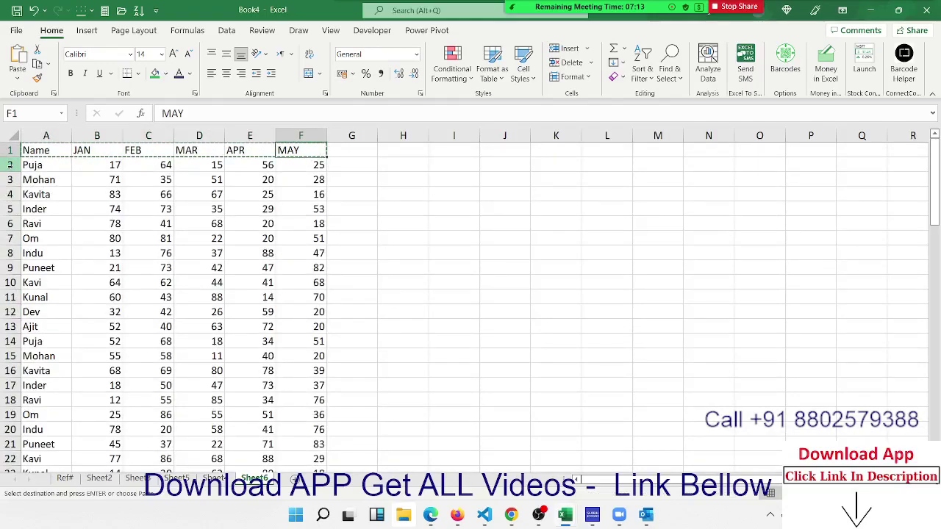
key("Right")
key("Right")
key("Right")
key("Right")
key("Down")
key("Up")
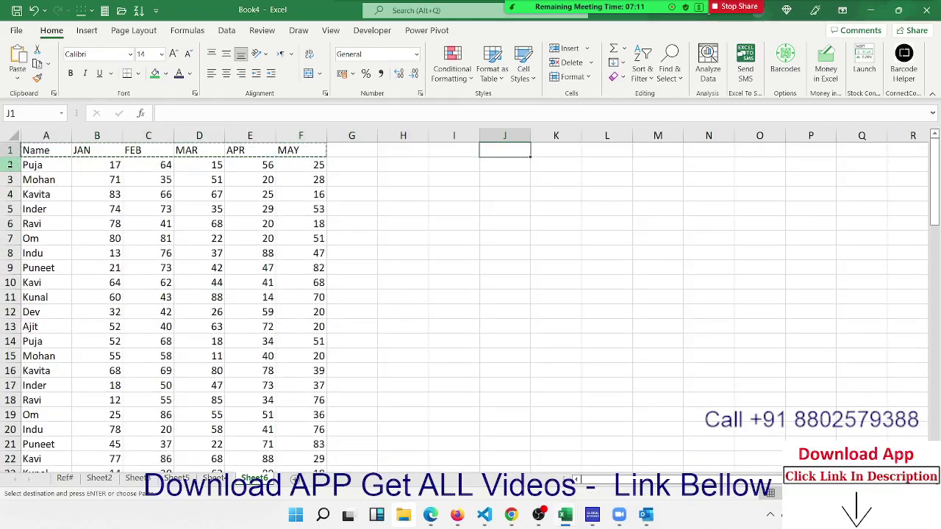
key("ctrl+v")
key("Down")
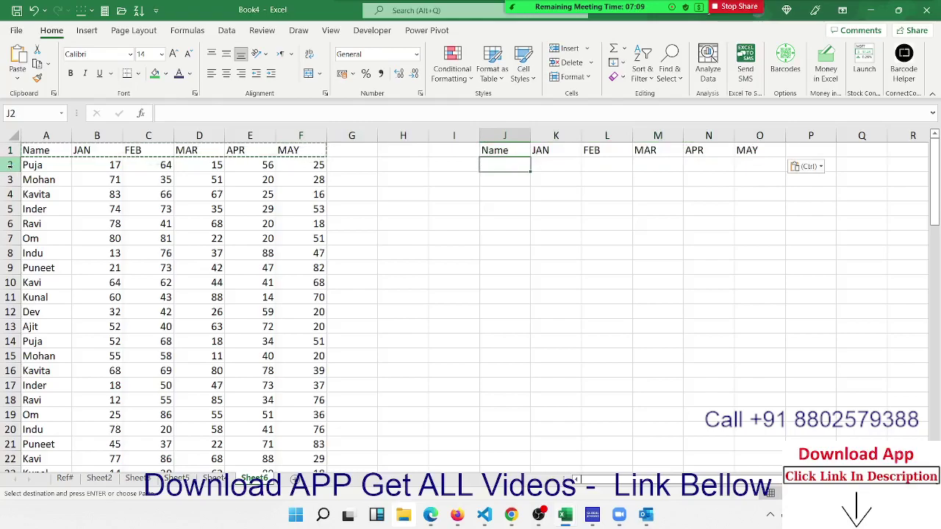
key("Down")
key("Down")
key("Down")
key("Down")
key("Down")
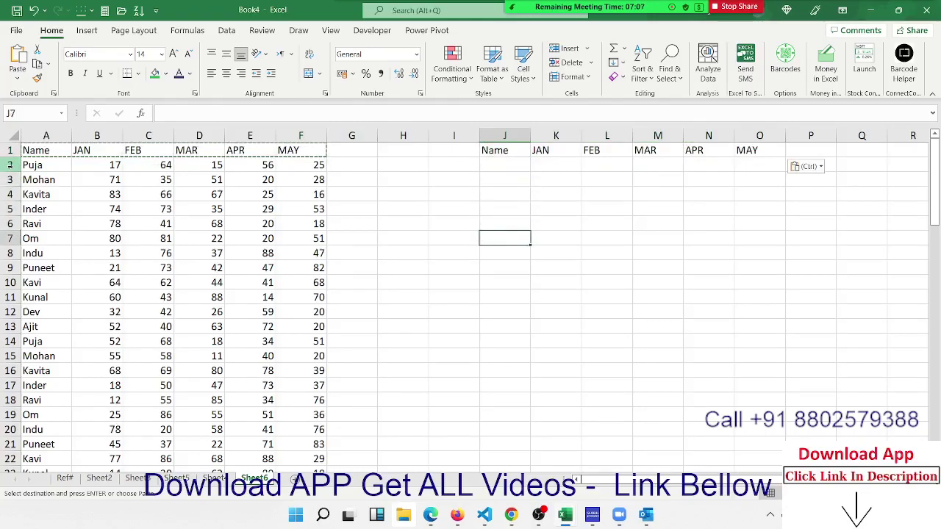
Put 1 in J7 and enter =OFFSET(A1,J7,0) in J2
key("Escape")
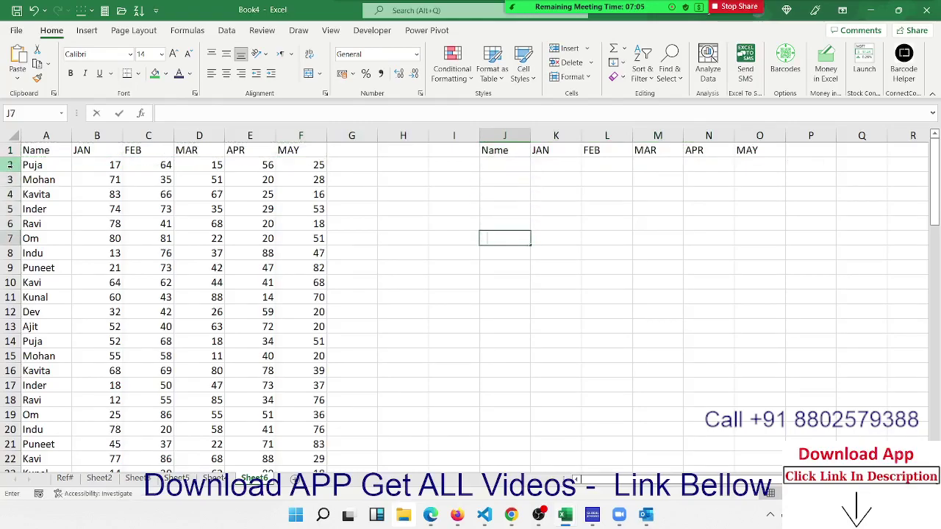
type("1")
key("Up")
key("Up")
key("Up")
key("Up")
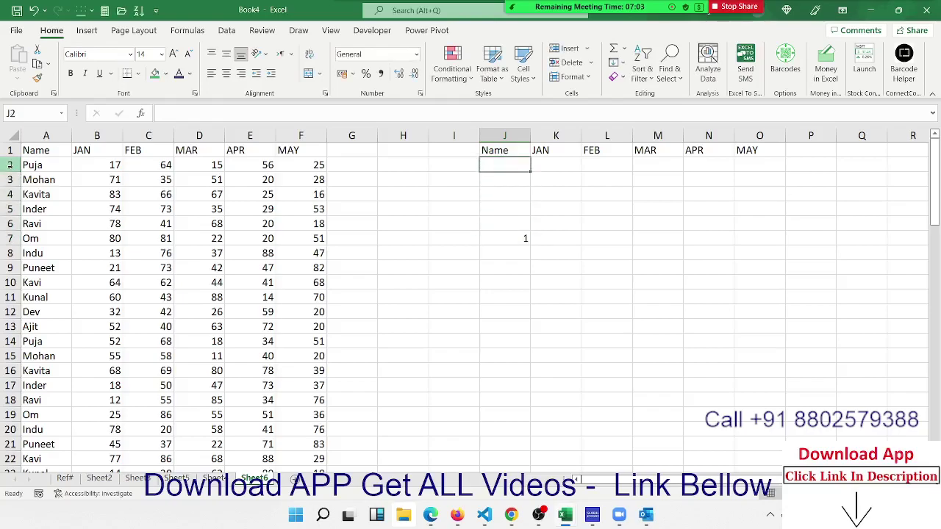
type("=of")
key("Tab")
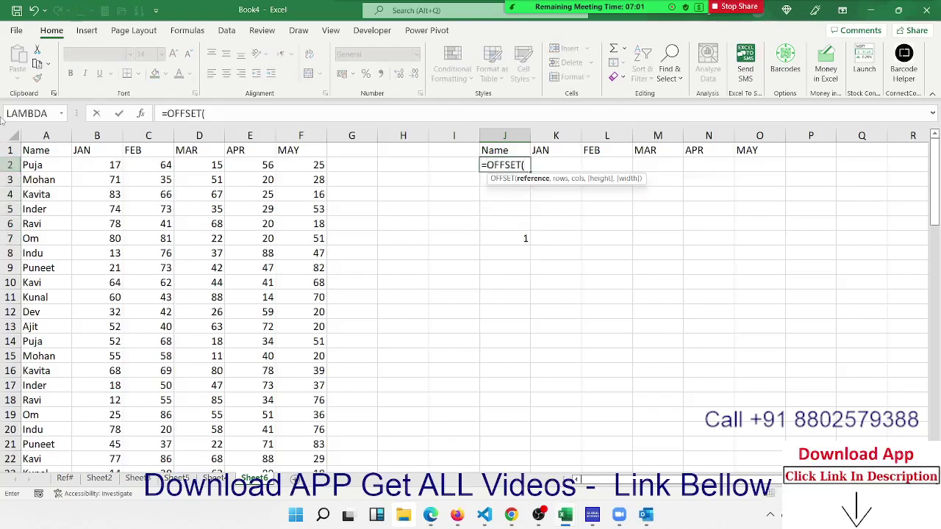
left_click(42, 147)
type(",")
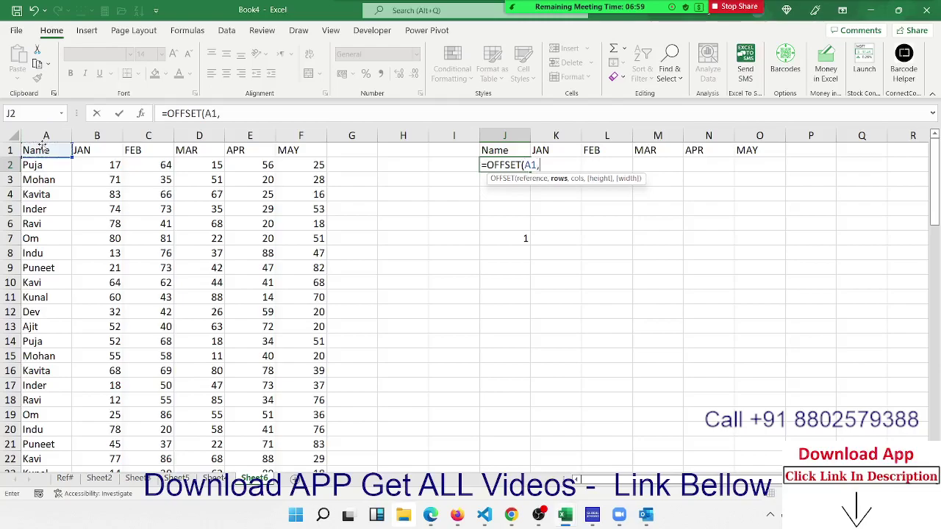
left_click(496, 238)
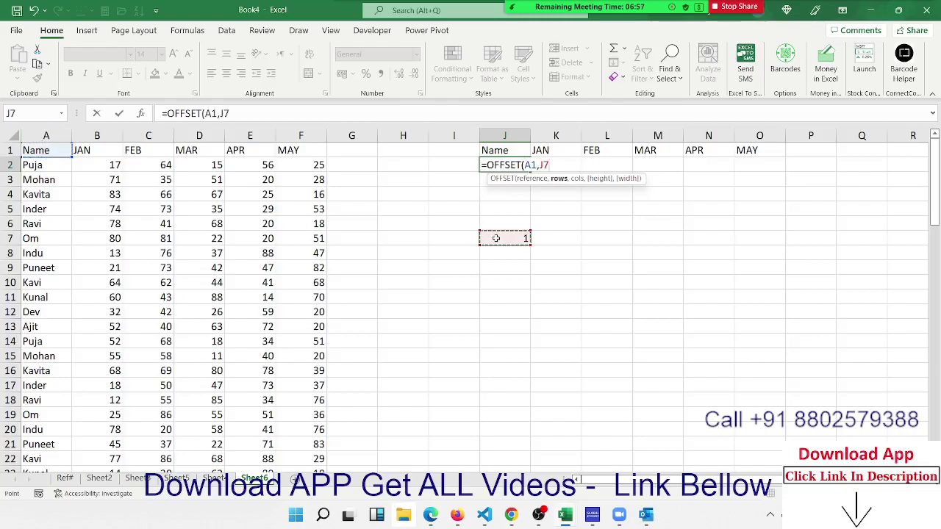
type(",")
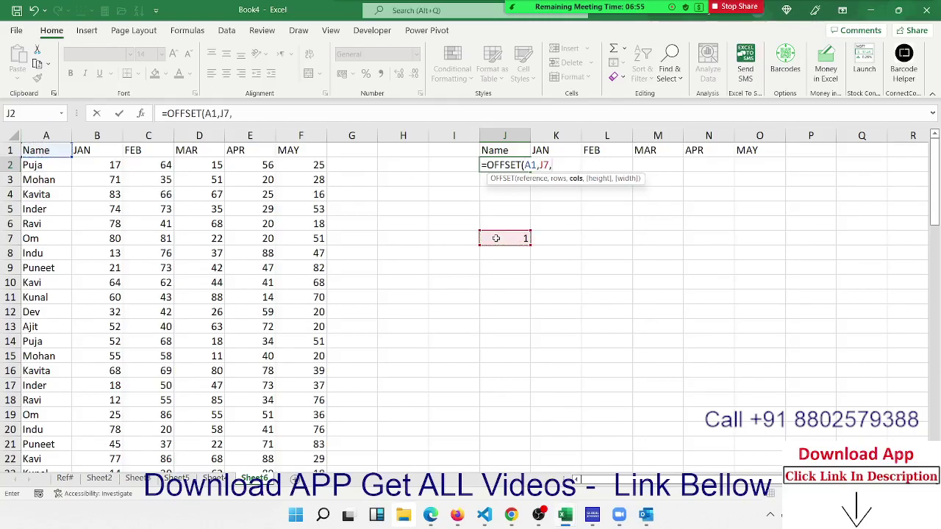
type("0")
key("Return")
key("Up")
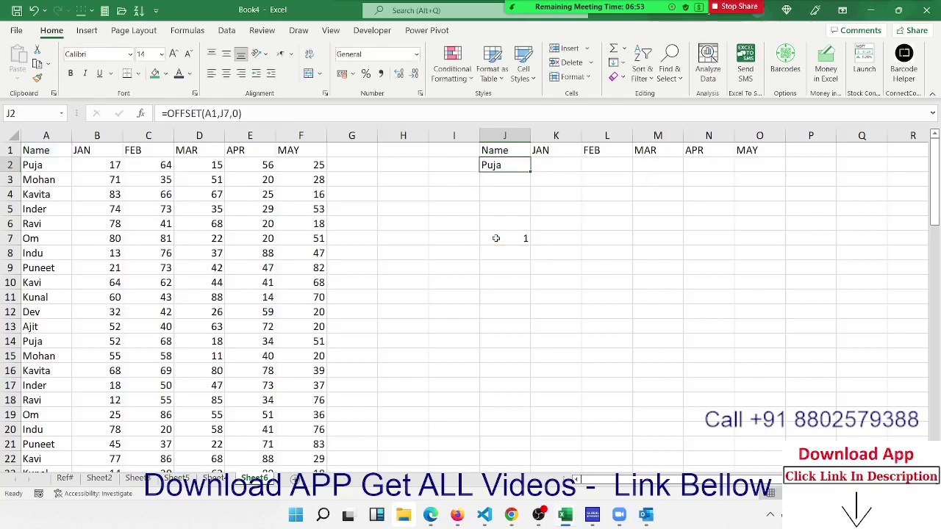
Edit J2's formula to lock the row of A$1 and make $J$7 absolute
left_click(220, 114)
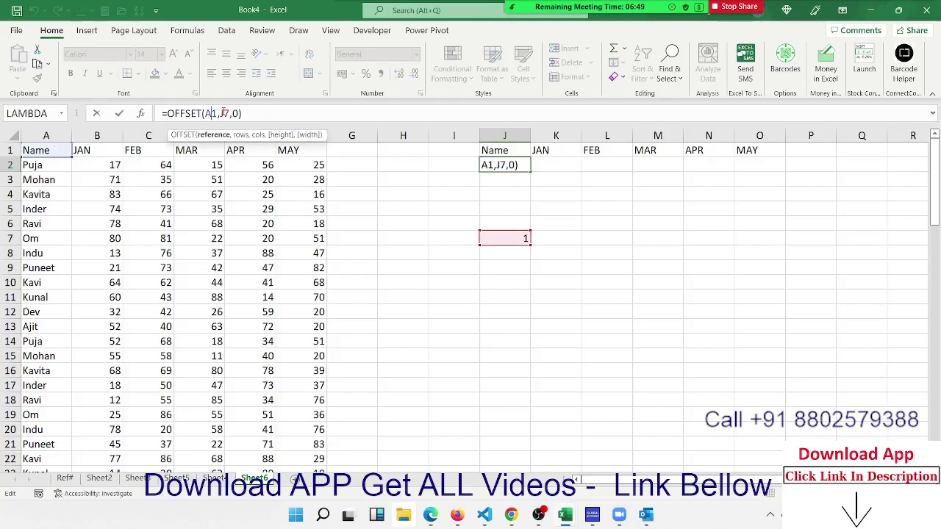
left_click(224, 113)
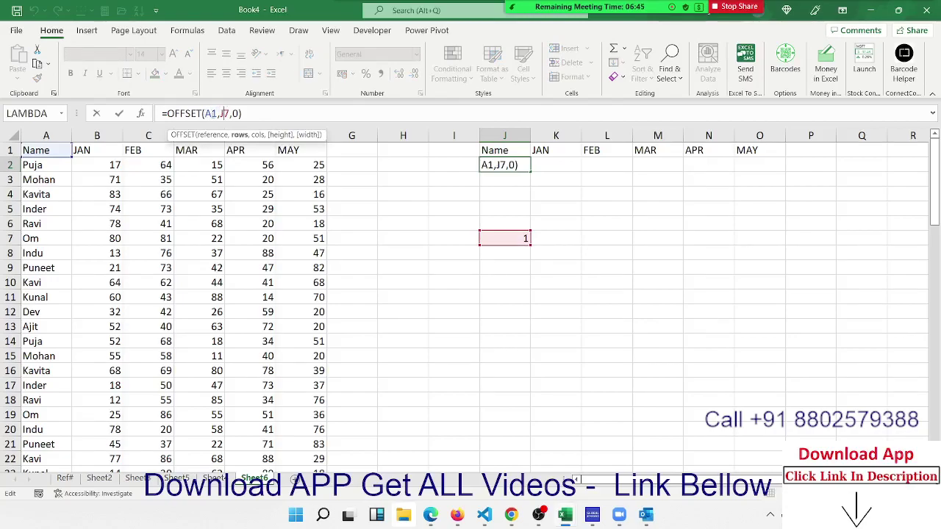
left_click(210, 114)
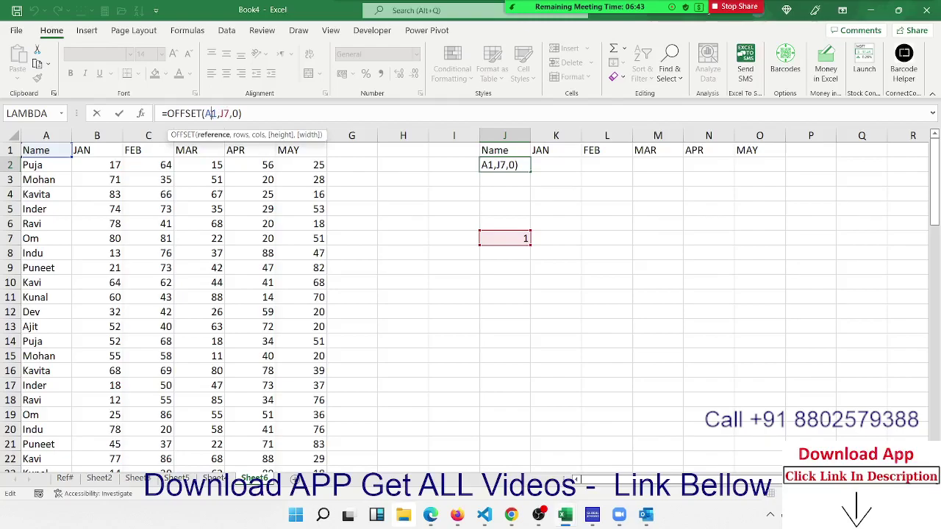
type("$")
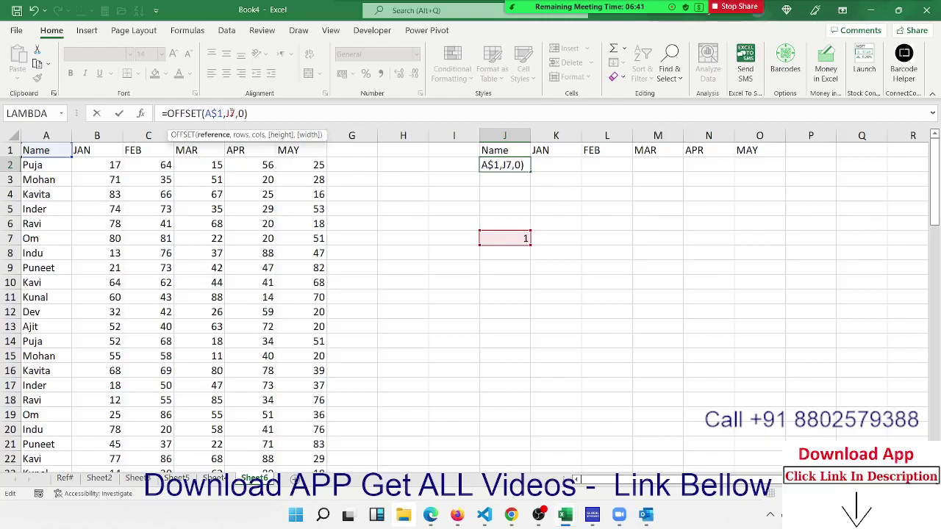
left_click(229, 113)
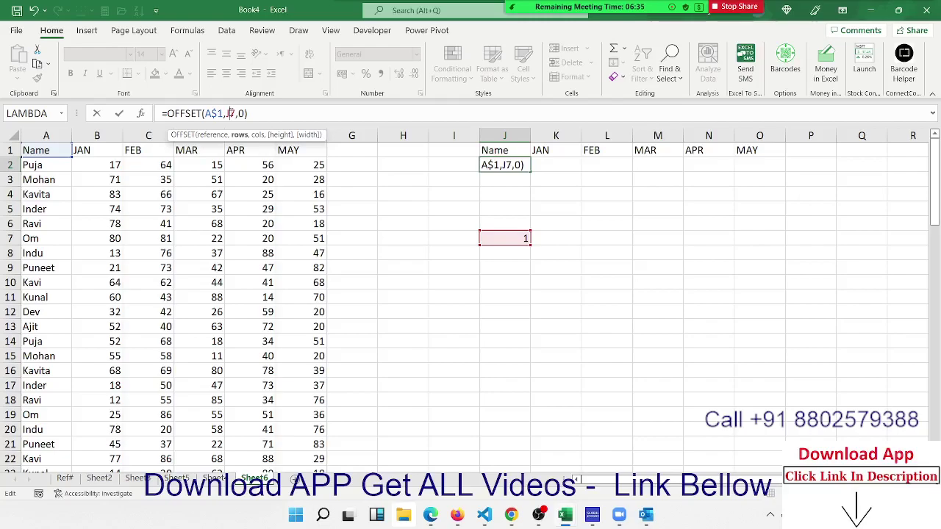
key("F4")
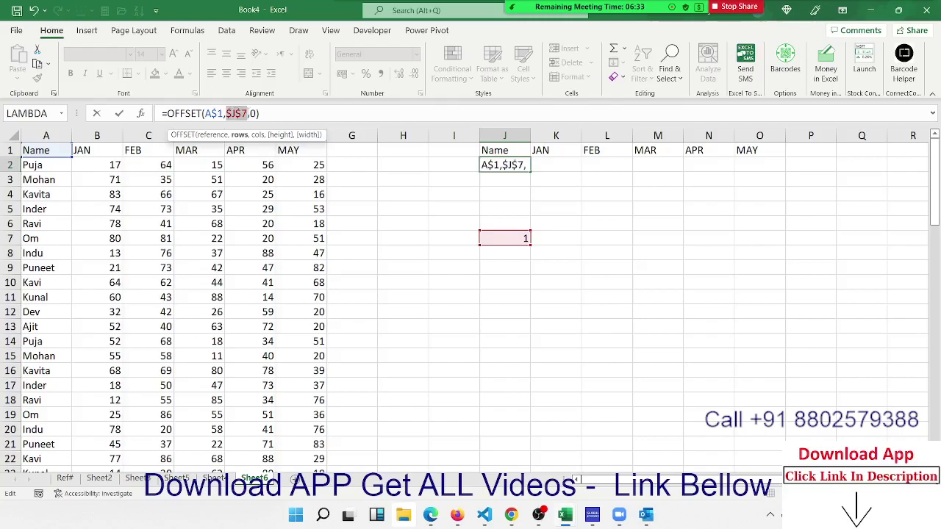
Add +ROW()-2 to the offset so J2 reads =OFFSET(A$1,$J$7+ROW()-2,0)
type("+")
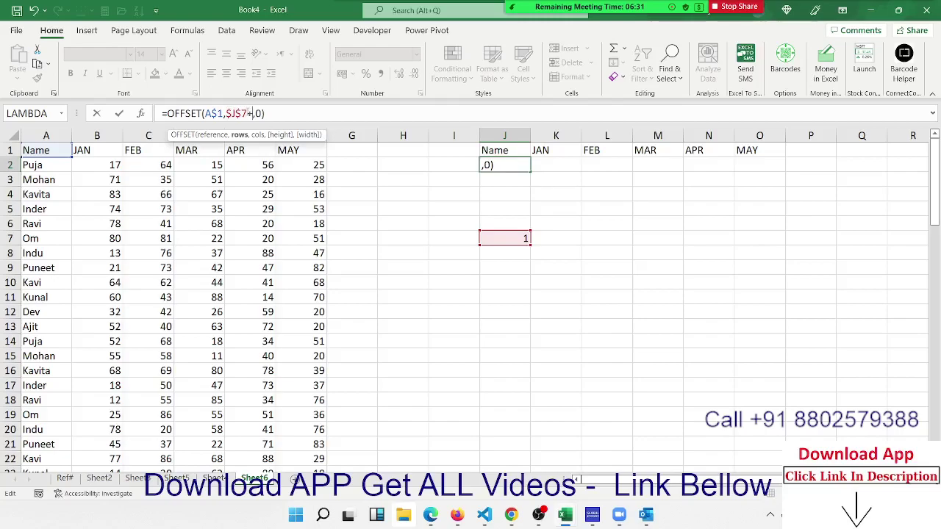
type("ro")
key("Tab")
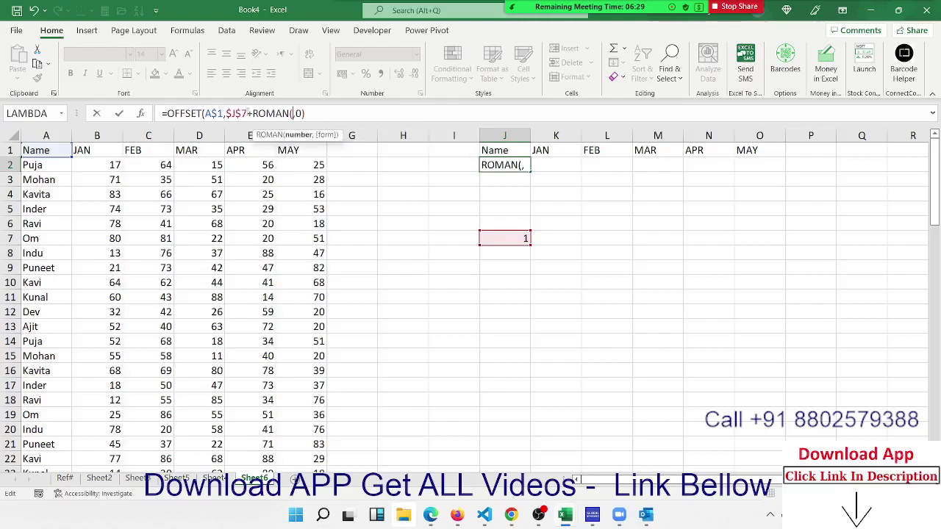
key("BackSpace")
key("BackSpace")
key("BackSpace")
key("BackSpace")
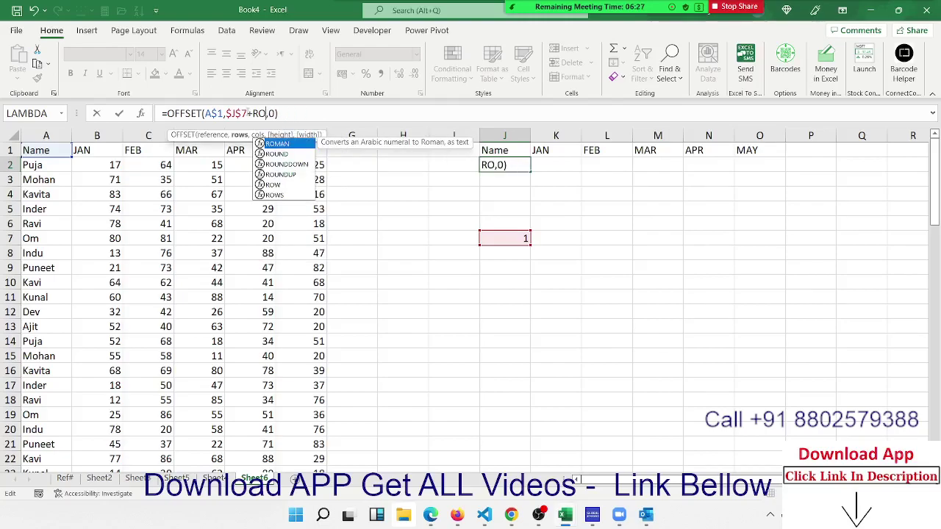
type("w")
key("BackSpace")
key("BackSpace")
type("ow)")
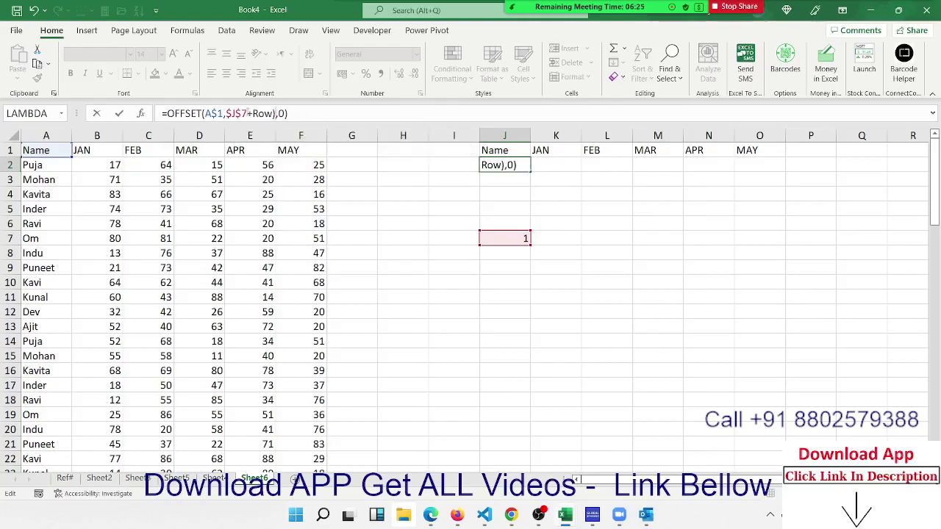
key("BackSpace")
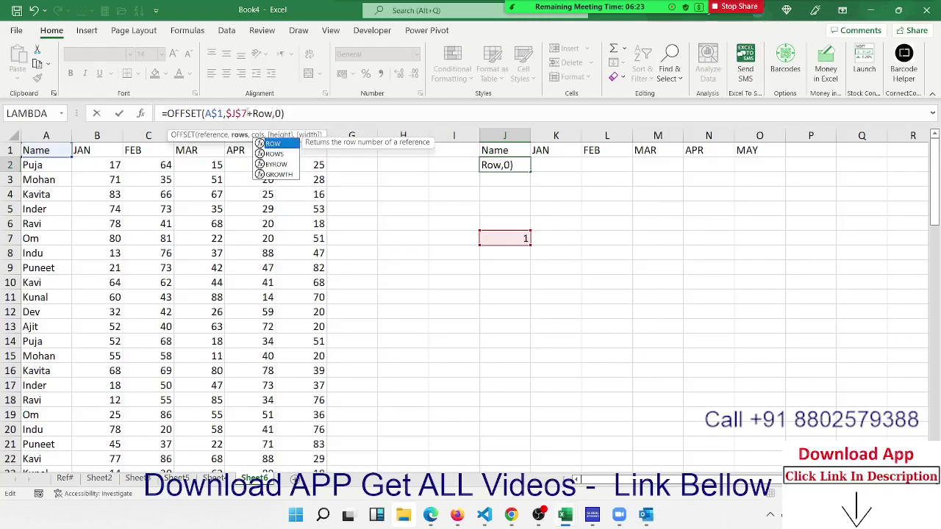
key("Tab")
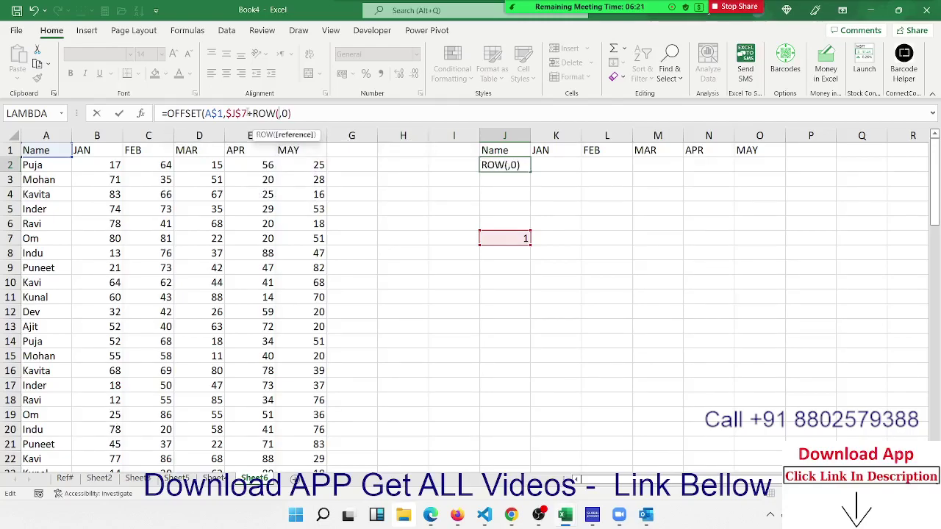
type(")")
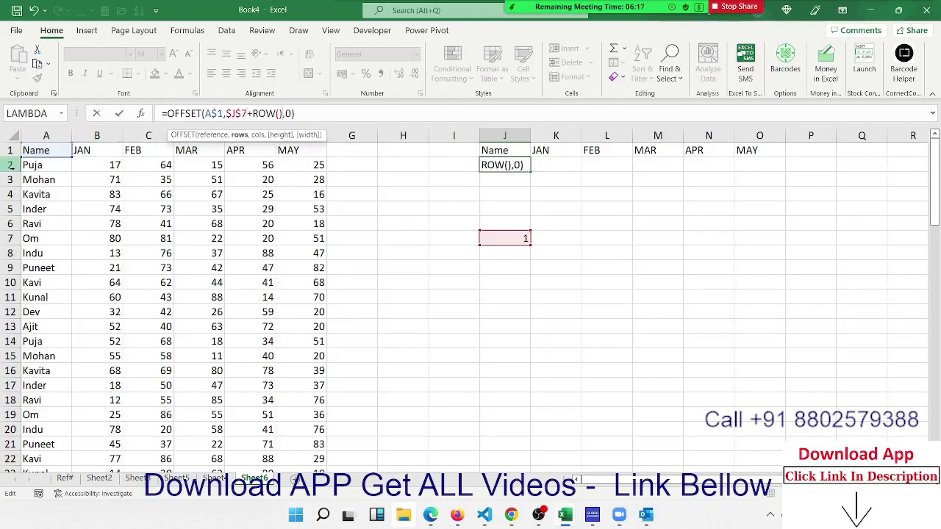
type("-2")
key("Return")
key("Up")
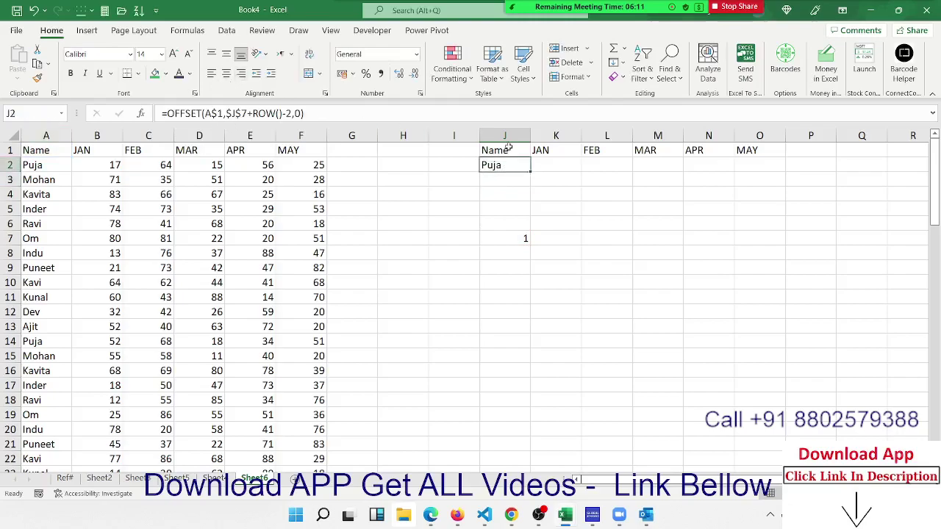
Fill the J2 formula across to the MAY column and down through row 6
left_click_drag(529, 171, 766, 171)
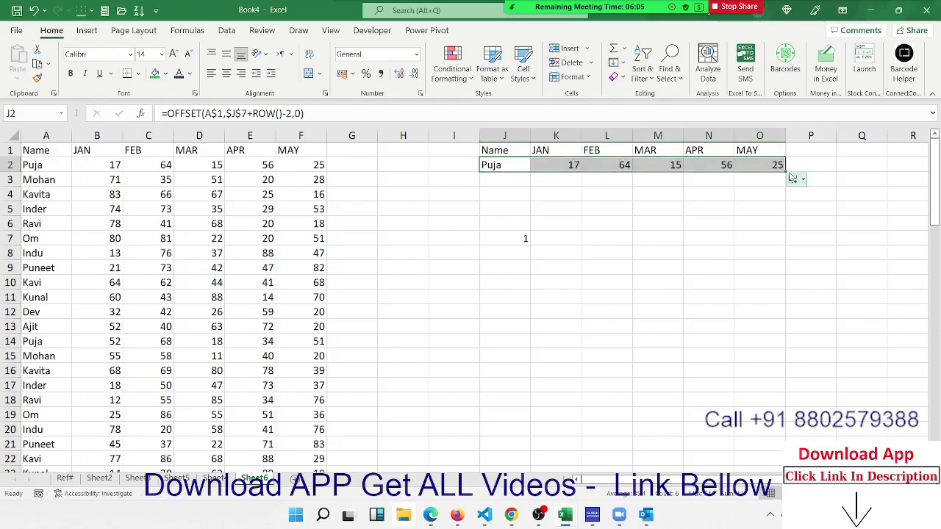
left_click(794, 179)
left_click(785, 172)
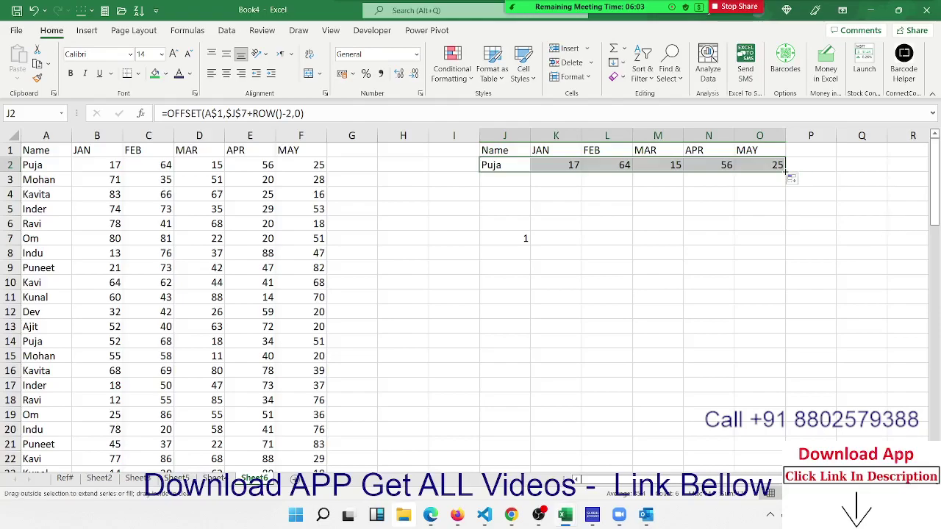
left_click_drag(785, 172, 792, 237)
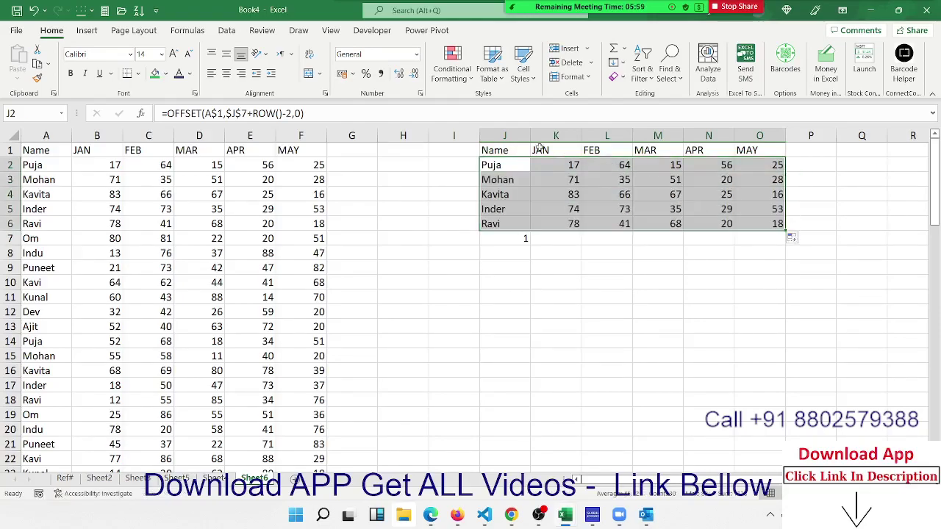
left_click(465, 179)
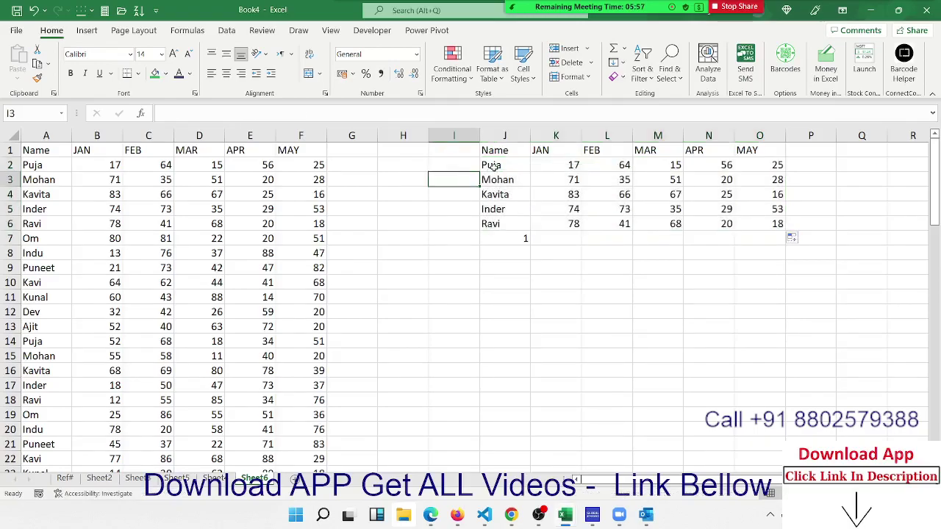
Rework the J2 offset and change J3's offset to $J$7+1 so it shows Mohan
left_click(487, 166)
left_click(248, 113)
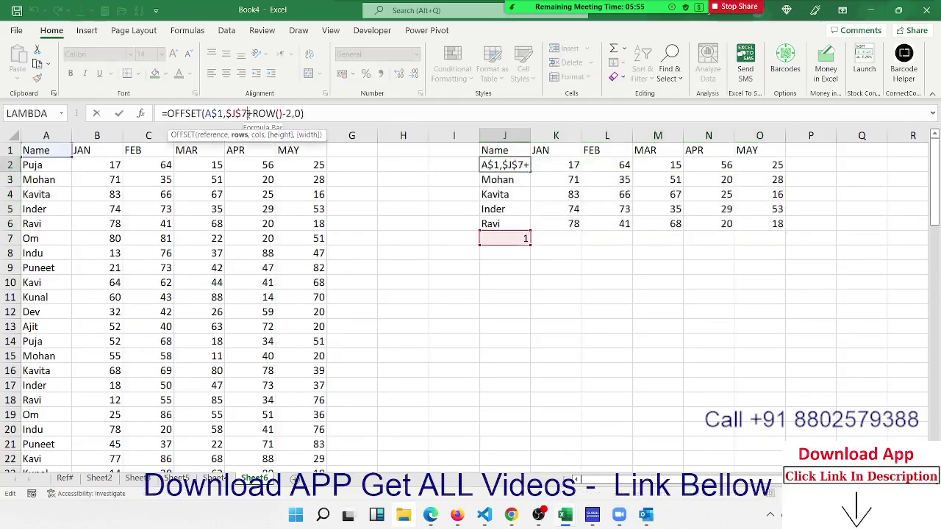
key("Delete")
key("Delete")
key("Delete")
key("Delete")
type("+ROW")
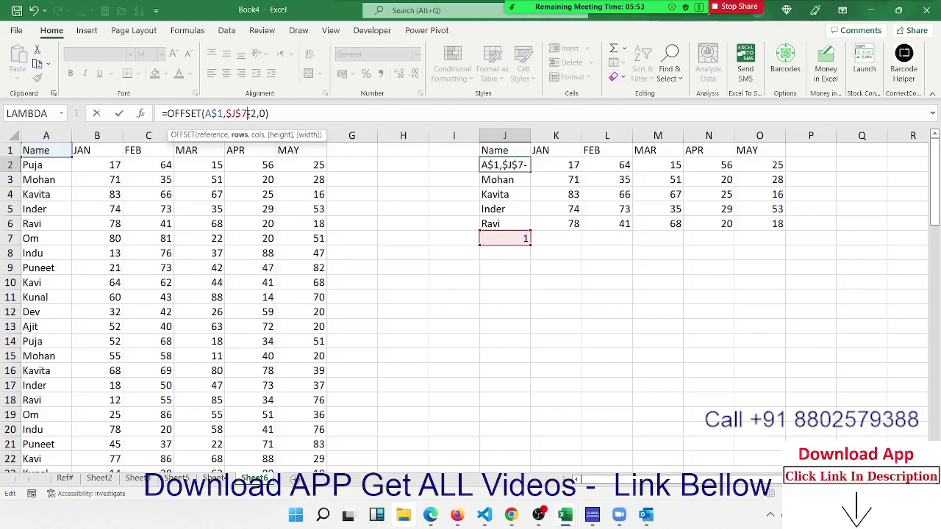
key("Return")
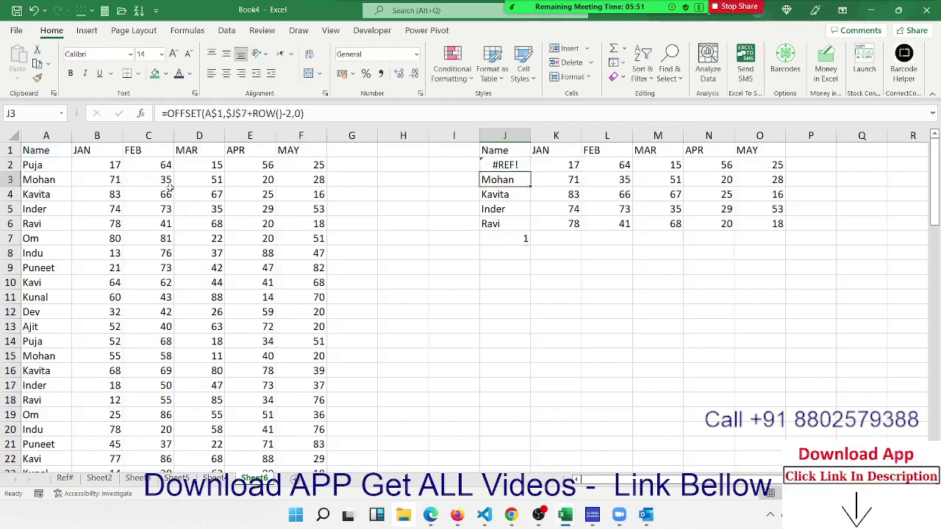
left_click(286, 114)
key("Delete")
key("BackSpace")
key("BackSpace")
key("BackSpace")
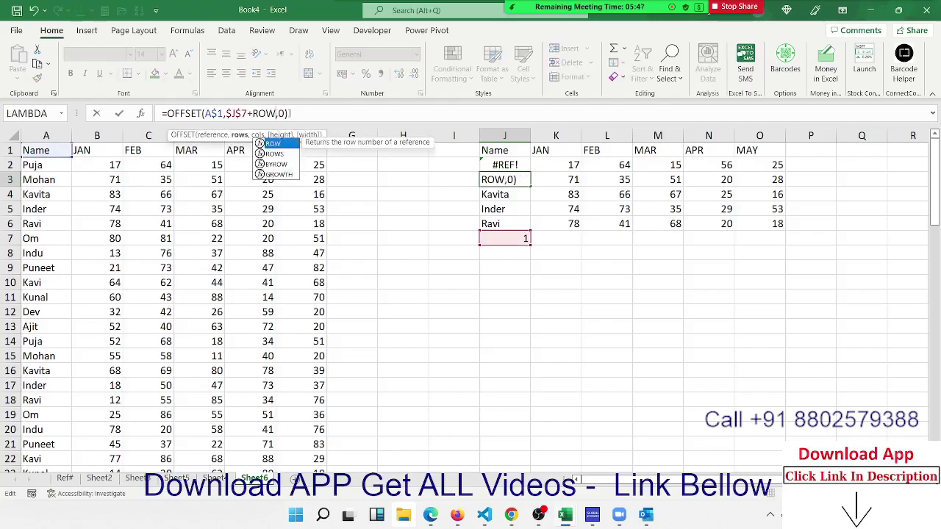
key("BackSpace")
key("BackSpace")
key("BackSpace")
type("1")
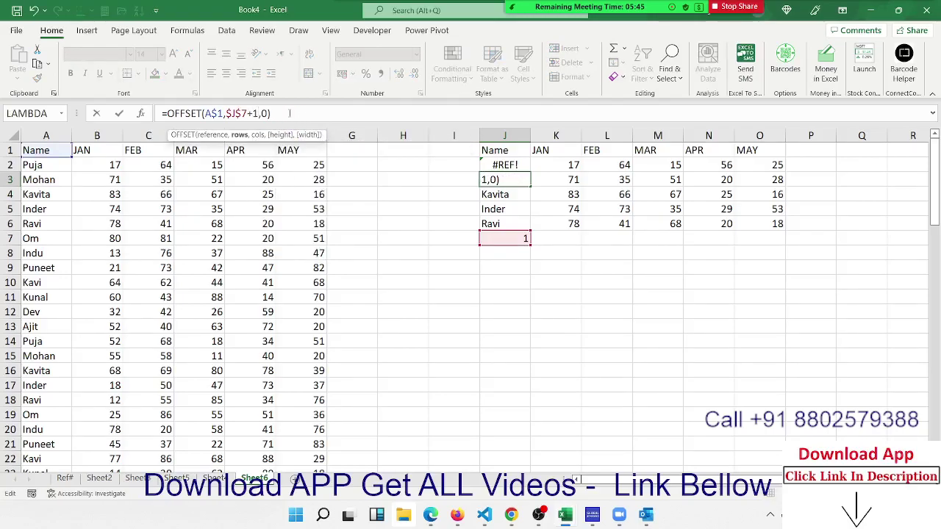
key("Return")
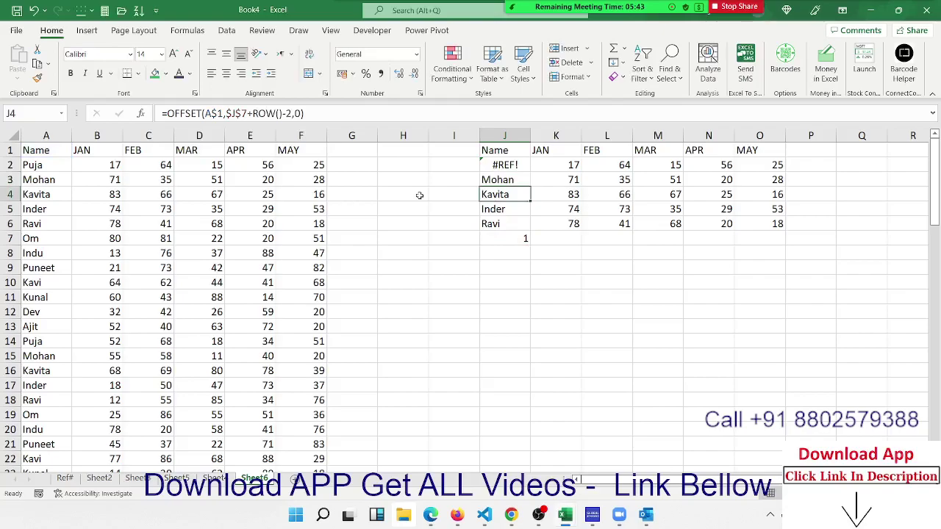
Fix J2's #REF! error by replacing -2 with +1 in its offset
left_click(504, 165)
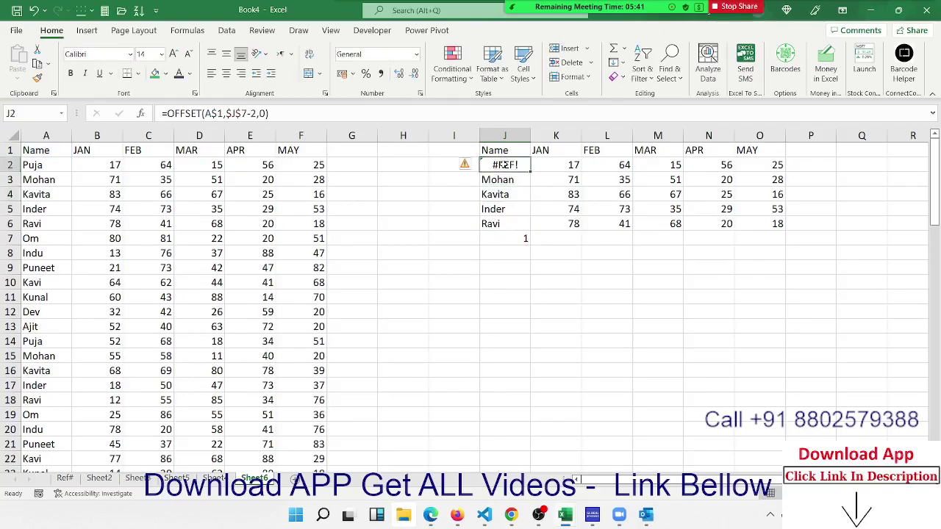
left_click(252, 113)
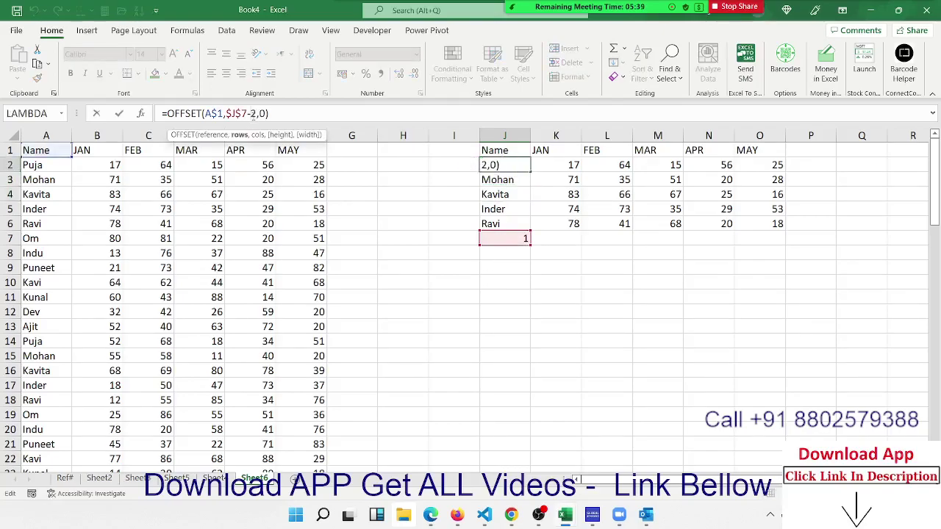
left_click(250, 114)
key("BackSpace")
key("Delete")
type("+1")
key("Return")
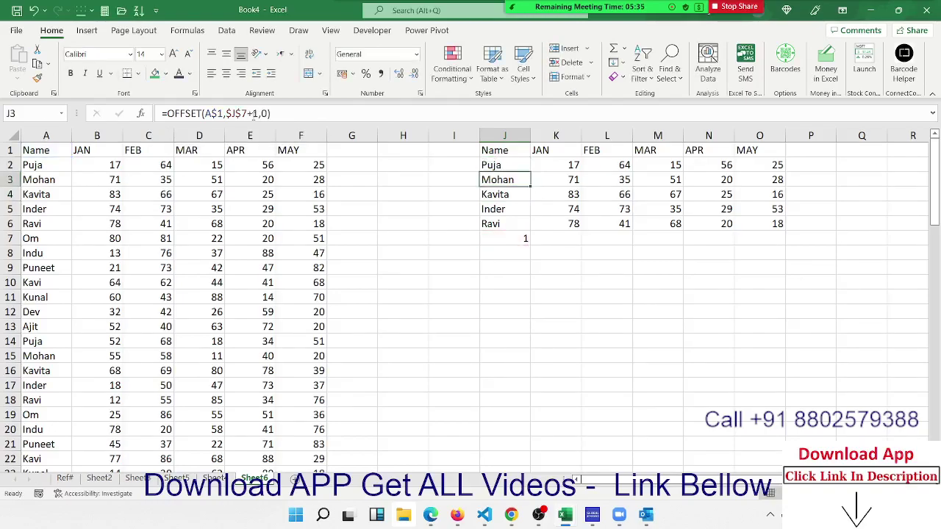
key("Up")
key("Down")
key("Down")
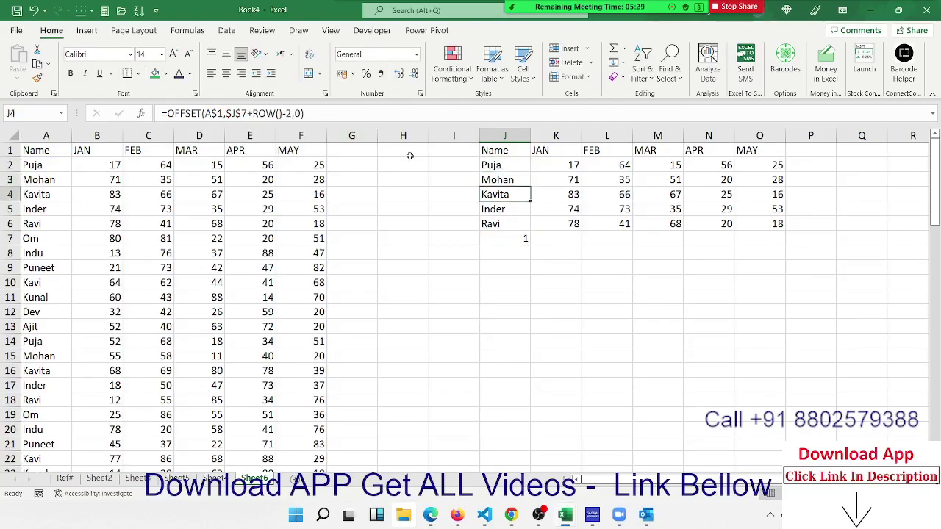
Enter a test =ROW() formula in I2
left_click(435, 169)
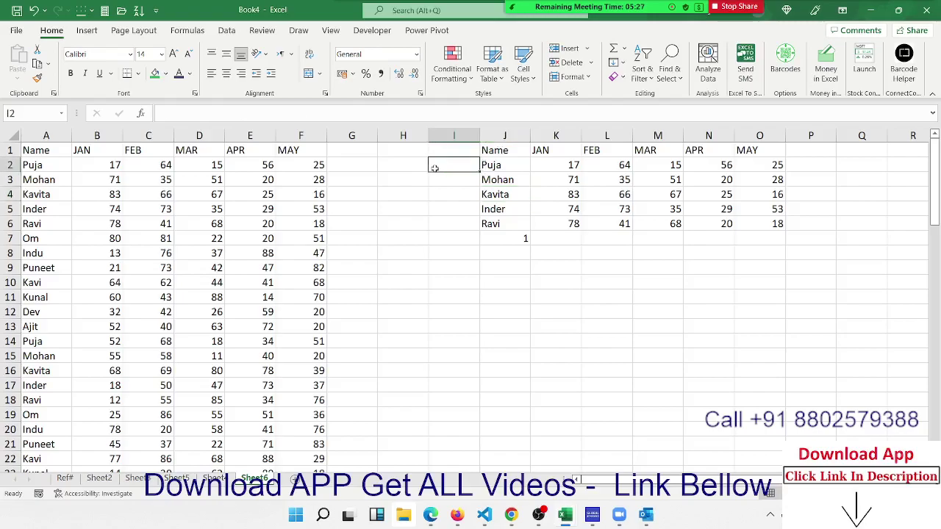
type("=row")
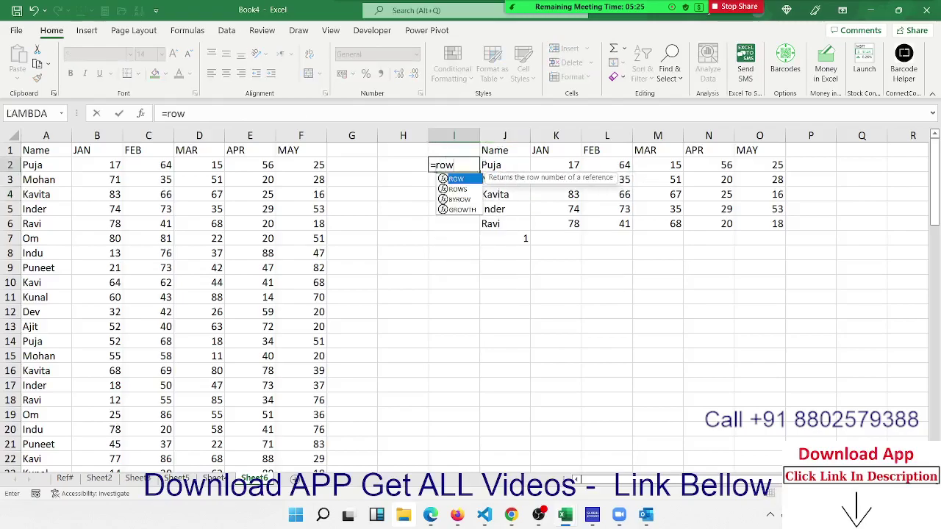
key("Tab")
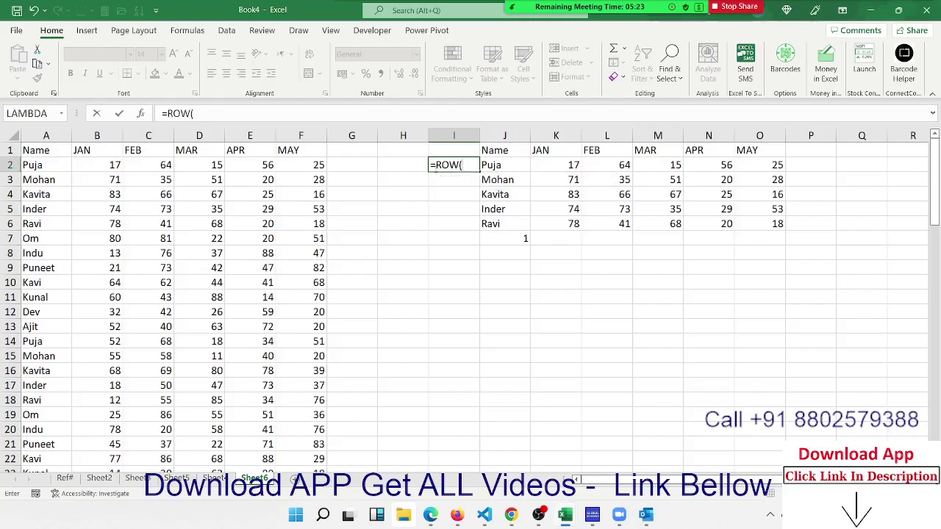
key("Return")
Inspect the ROW()-2 parts of the J4 and J5 formulas
key("Right")
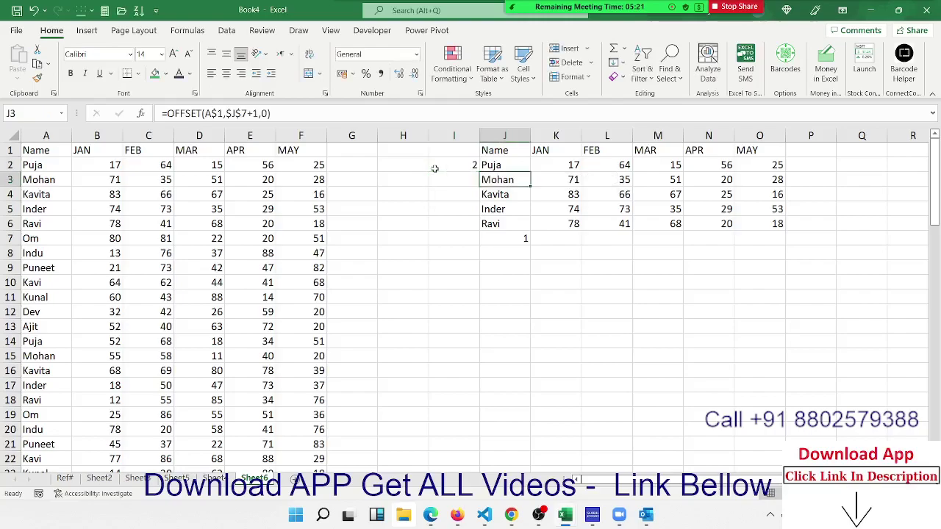
key("Up")
key("Down")
key("Down")
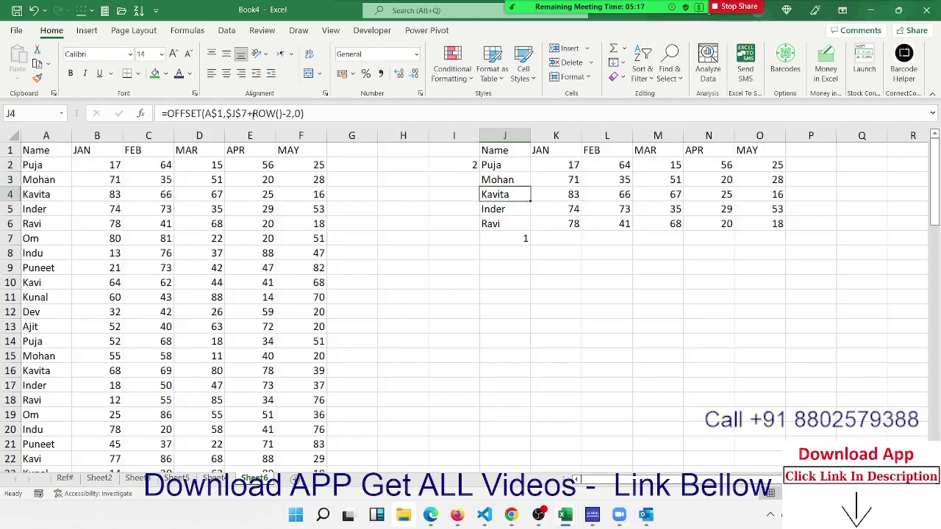
left_click_drag(251, 113, 290, 114)
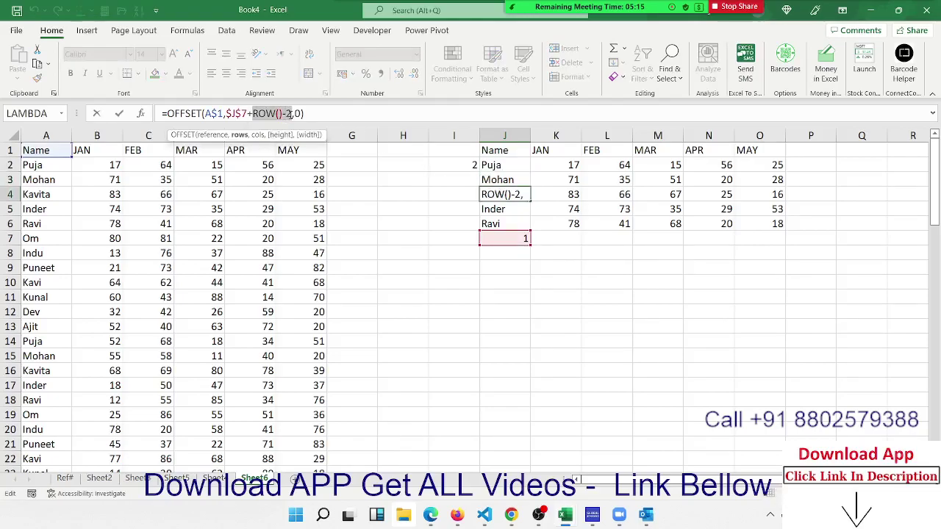
left_click(289, 114)
key("Return")
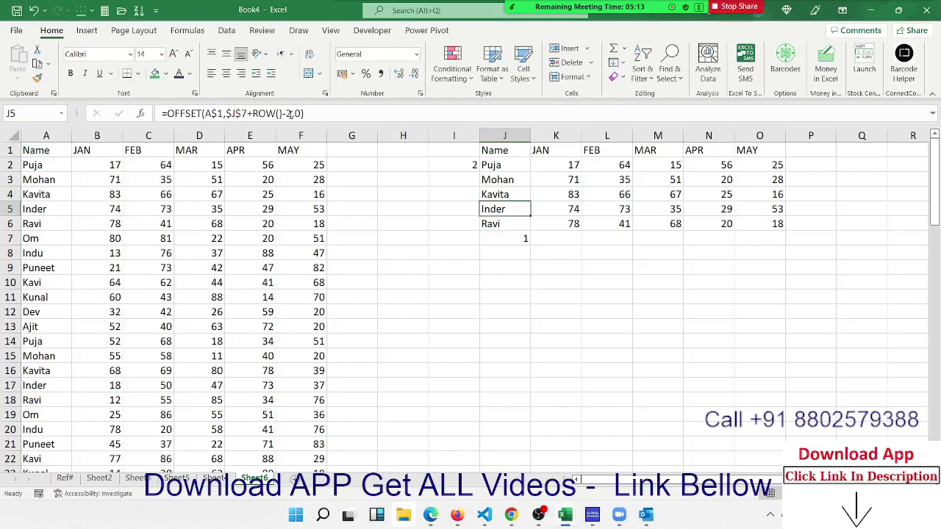
left_click_drag(251, 113, 291, 114)
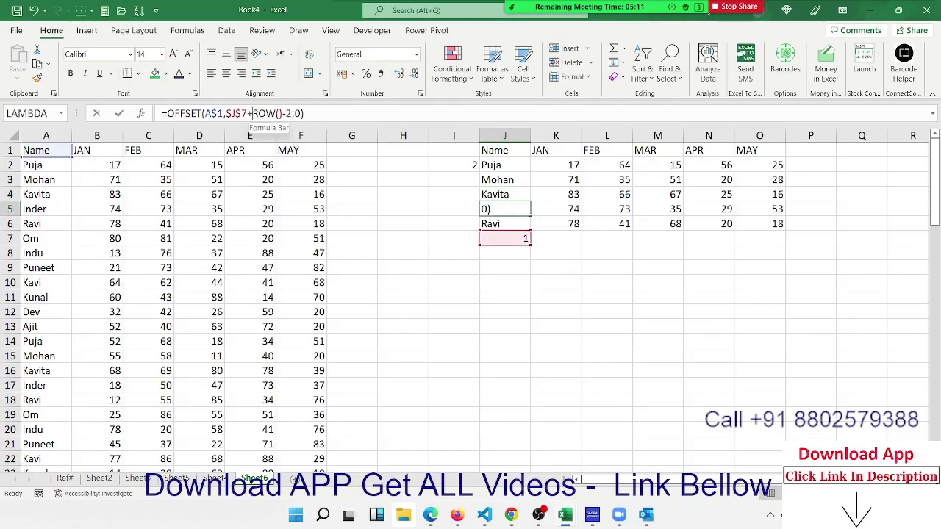
left_click(291, 113)
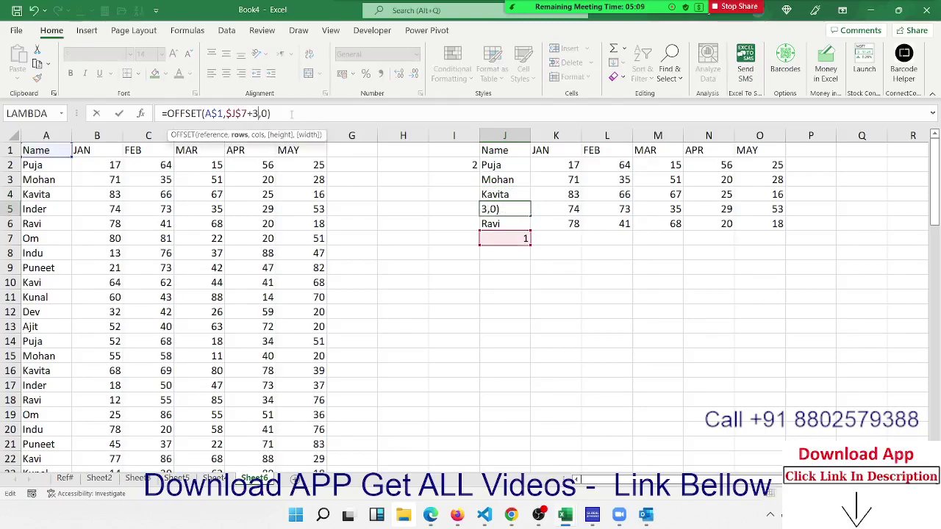
key("Return")
key("Up")
key("Up")
key("Up")
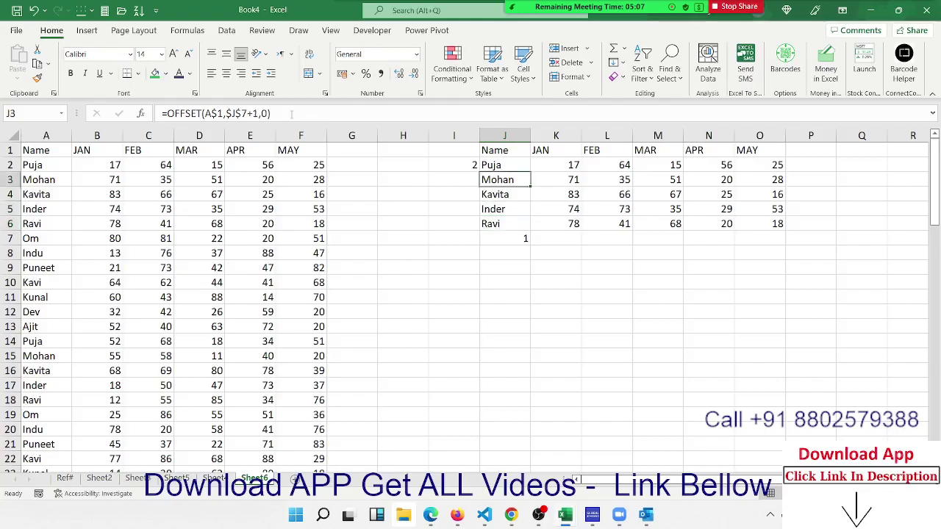
key("Up")
key("Left")
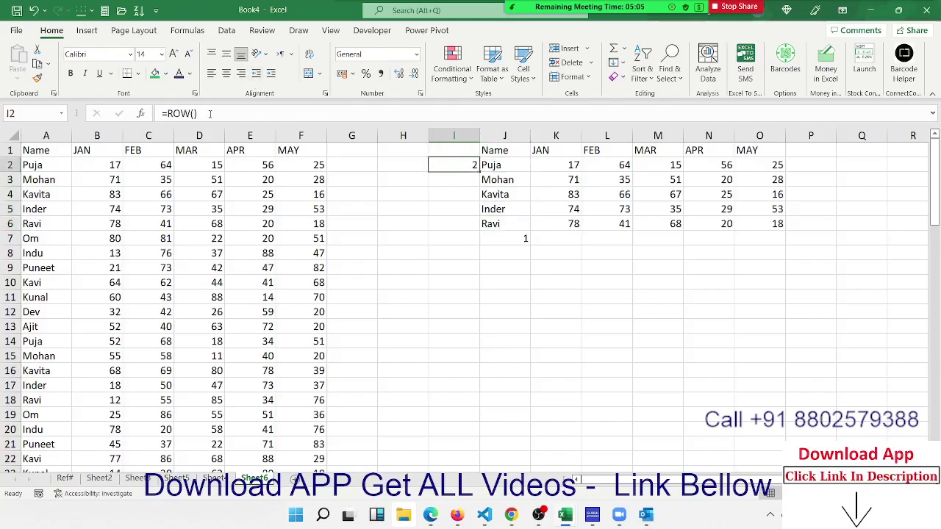
Change I2 to =ROW()-2 and fill it down through I6
left_click(210, 113)
type("-2")
key("Return")
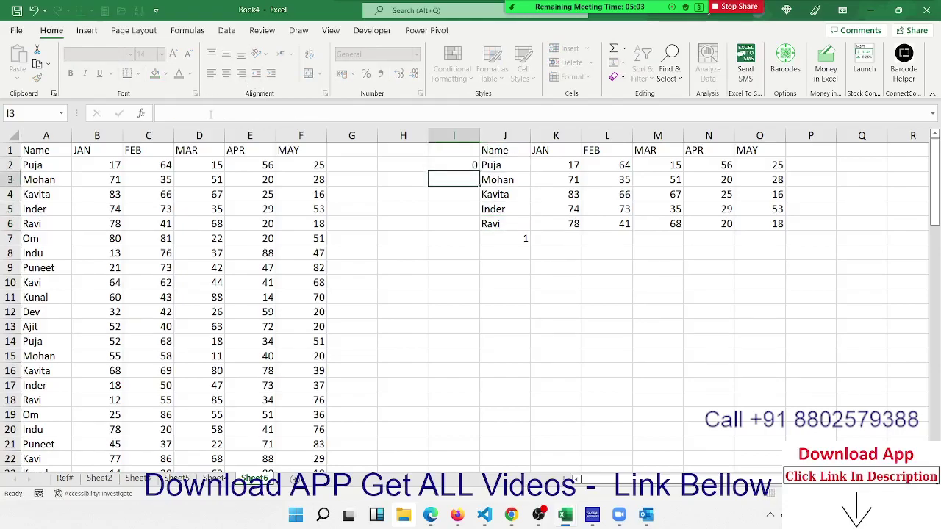
key("Up")
key("shift+Down")
key("shift+Down")
key("shift+Down")
key("shift+Down")
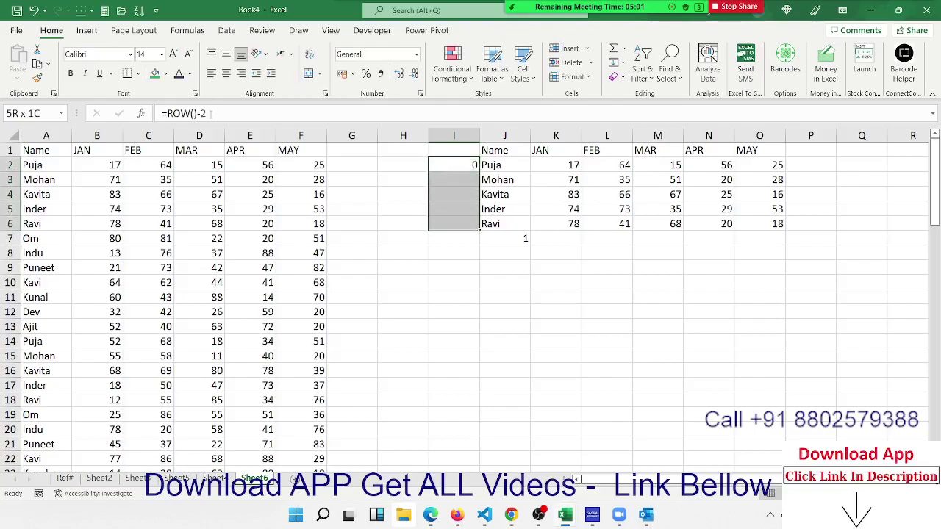
key("ctrl+d")
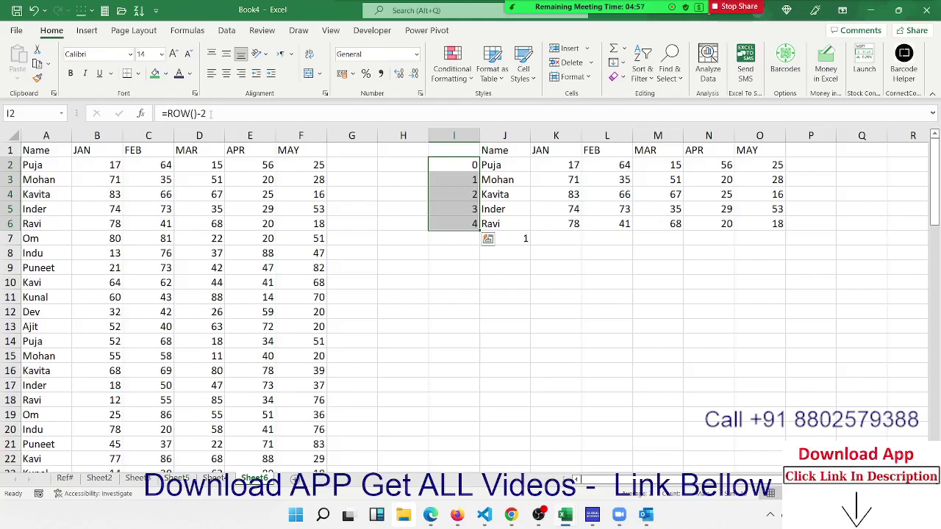
Copy J6's =OFFSET(A$1,$J$7+ROW()-2,0) formula into J2:J5
key("Right")
key("Down")
key("Up")
key("Down")
key("Down")
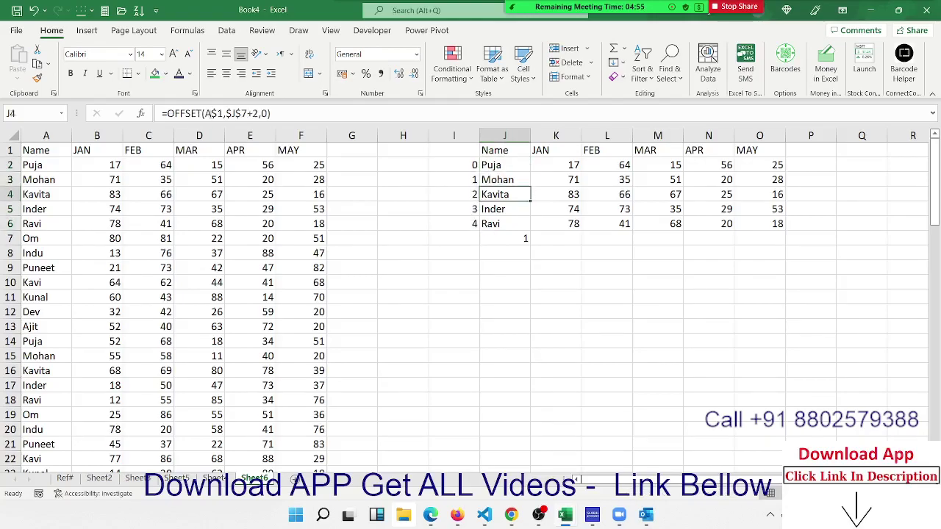
key("Down")
key("Down")
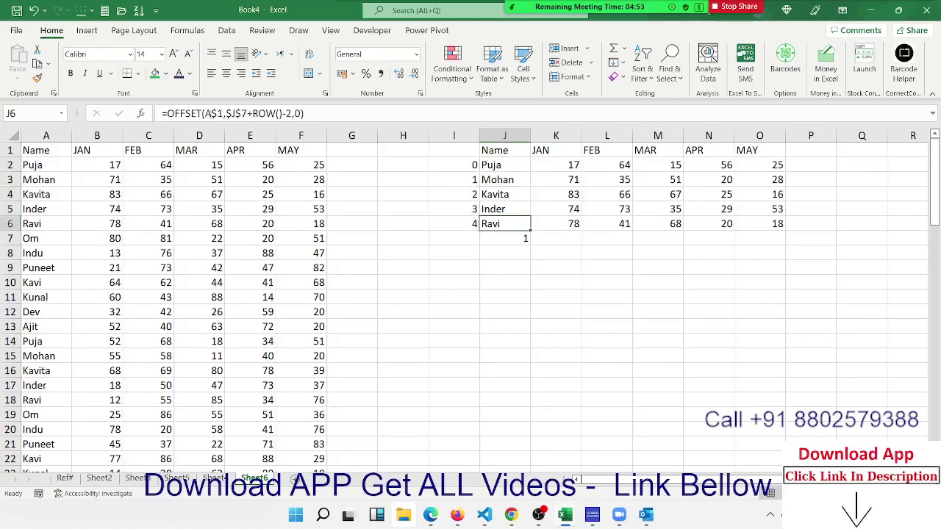
left_click(209, 113)
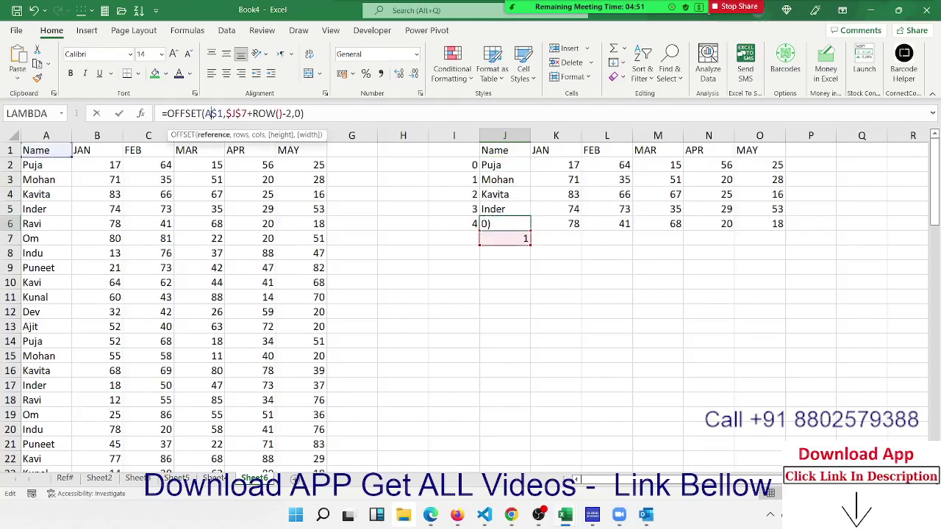
key("Escape")
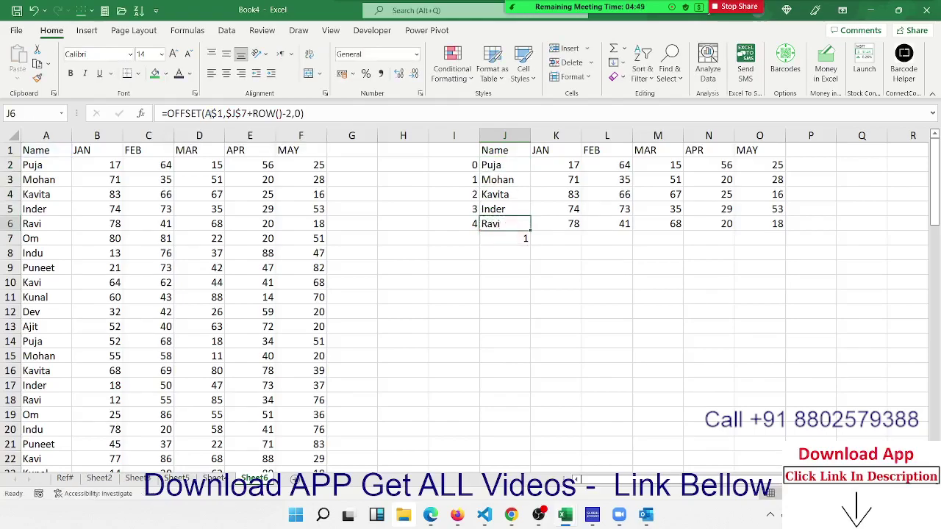
key("ctrl+c")
key("Up")
key("shift+Up")
key("shift+Up")
key("shift+Up")
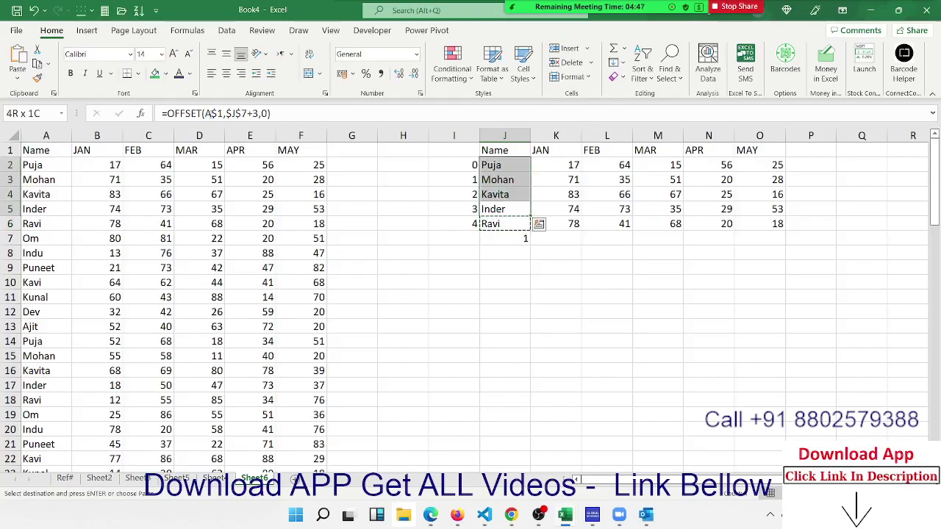
key("ctrl+v")
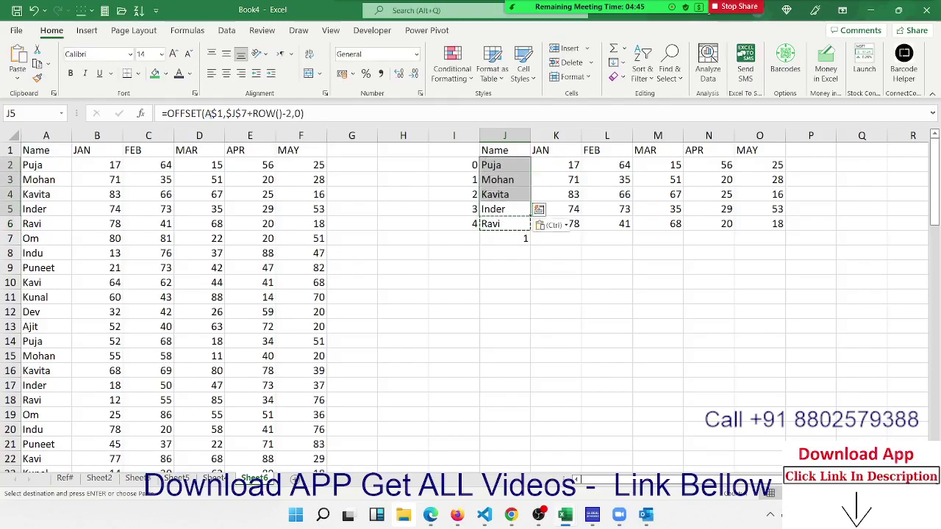
Delete the helper numbers in I2:I6
key("Left")
key("Up")
key("Up")
key("Up")
key("shift+Down")
key("shift+Down")
key("shift+Down")
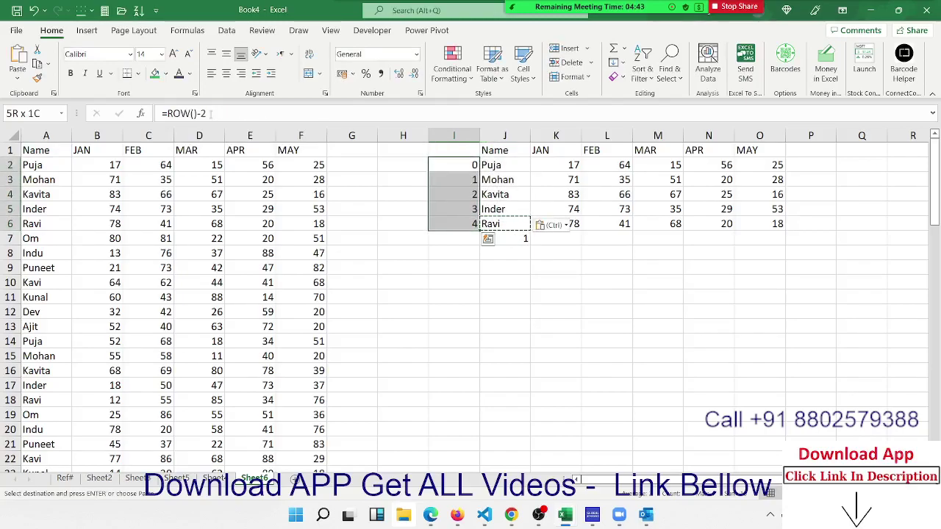
key("Escape")
key("Delete")
Select the table range J1:O6
key("Right")
key("Up")
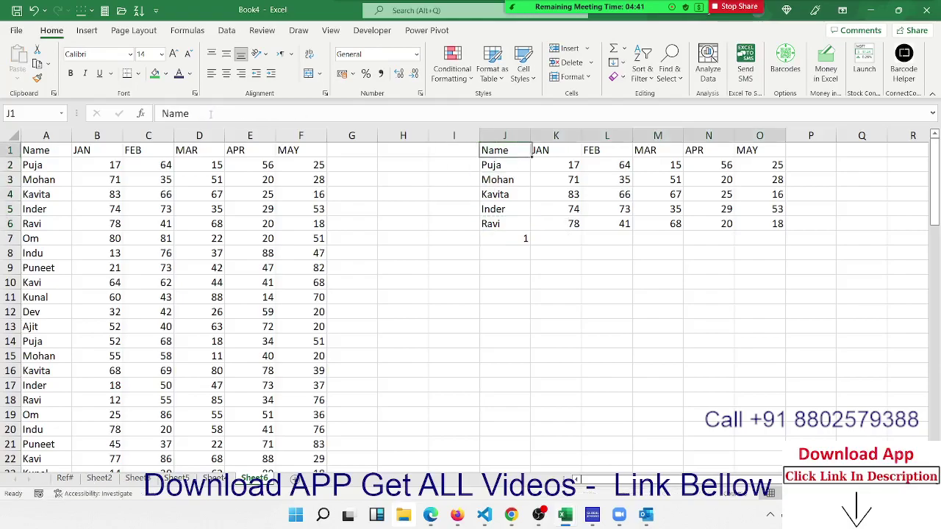
key("ctrl+a")
key("shift+Up")
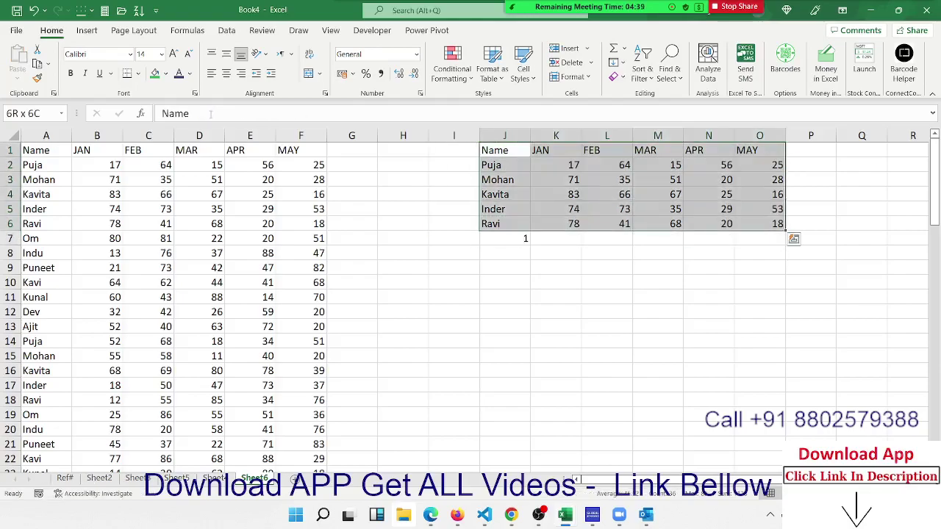
Insert a 2-D clustered column chart of J1:O6, move it below the table and widen it
left_click(86, 30)
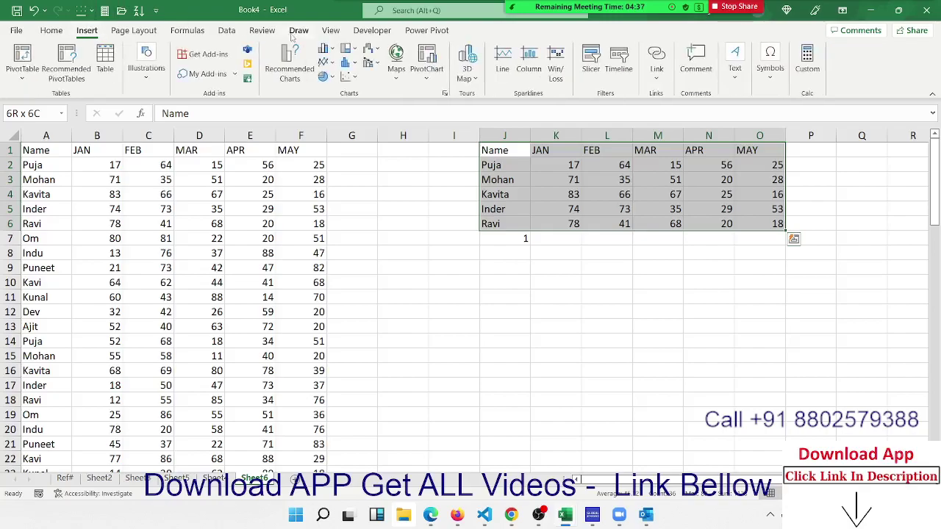
left_click(324, 49)
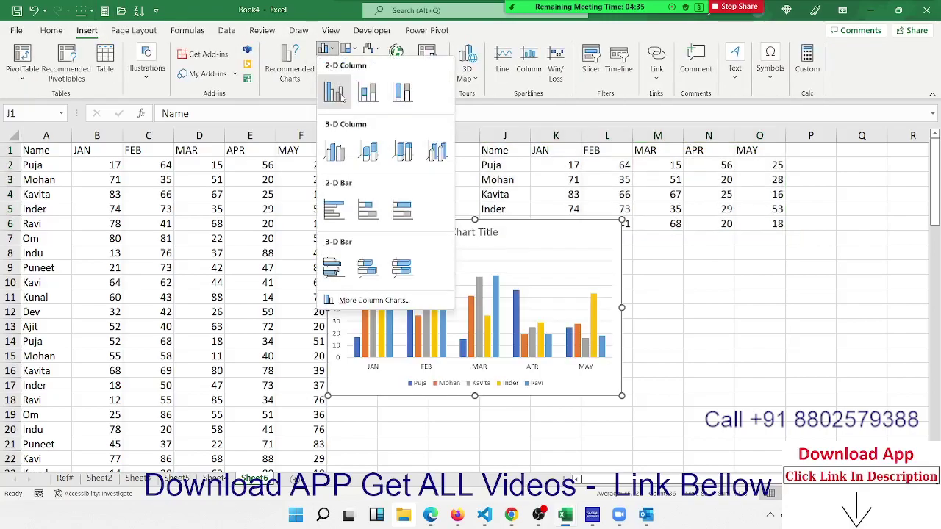
left_click(341, 97)
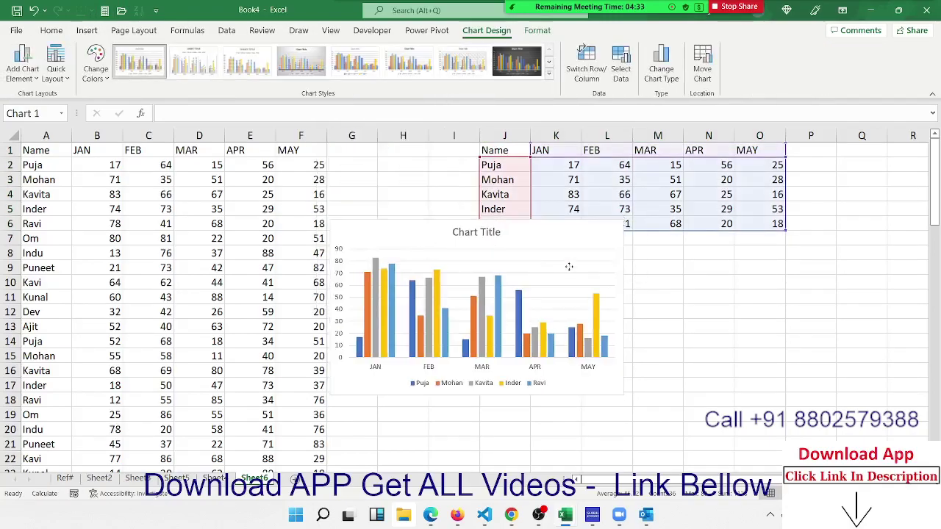
left_click_drag(568, 266, 561, 260)
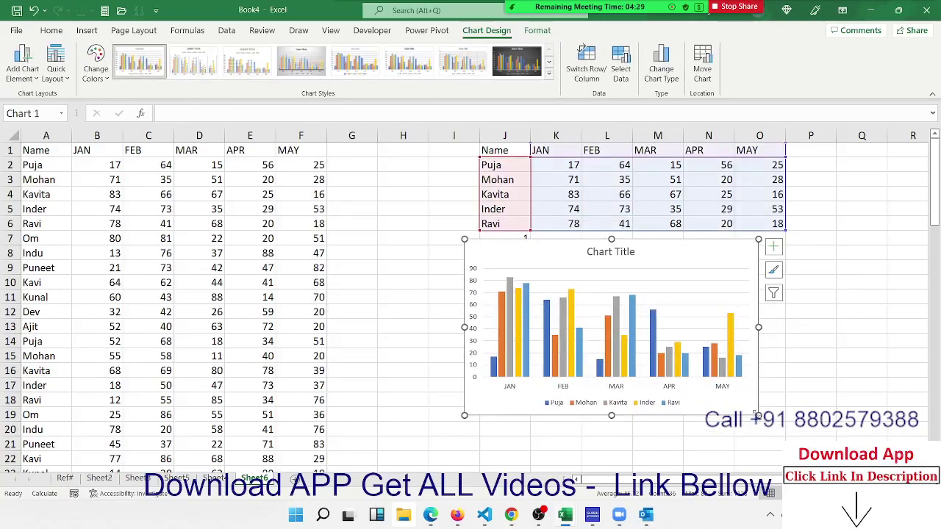
left_click_drag(758, 415, 849, 415)
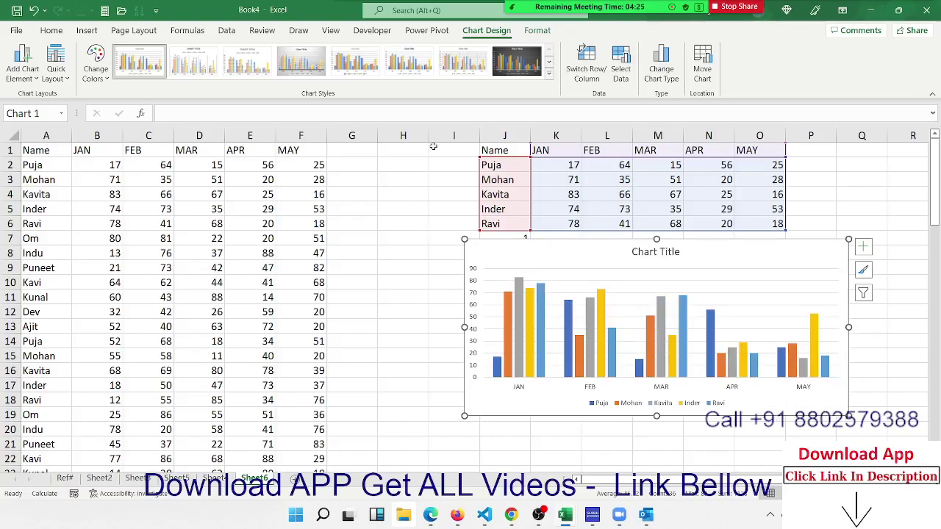
Draw a vertical Form Control scroll bar beside the chart and shift the chart down to reveal J7
left_click(371, 31)
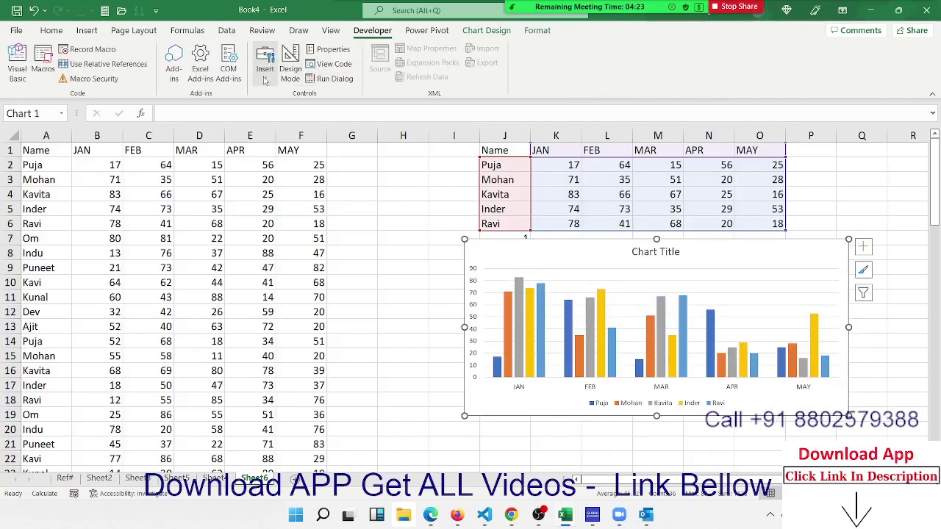
left_click(264, 66)
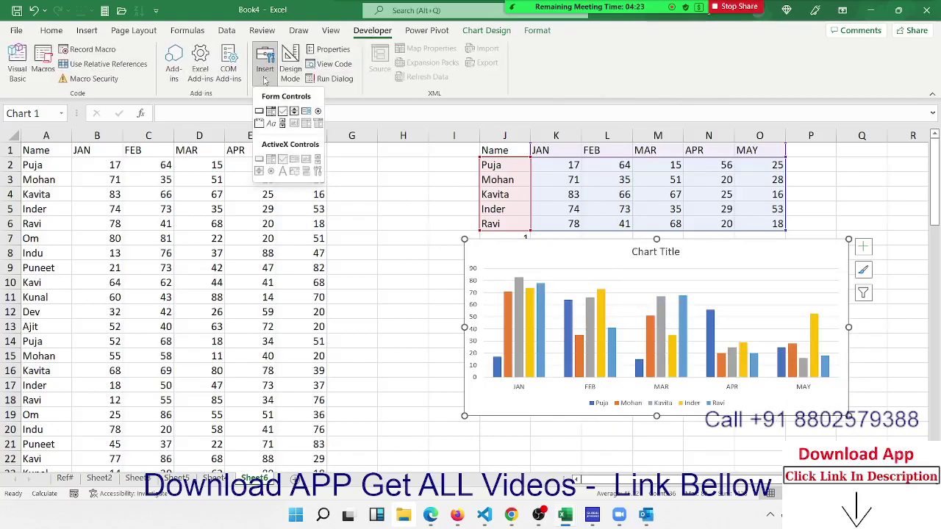
left_click(282, 123)
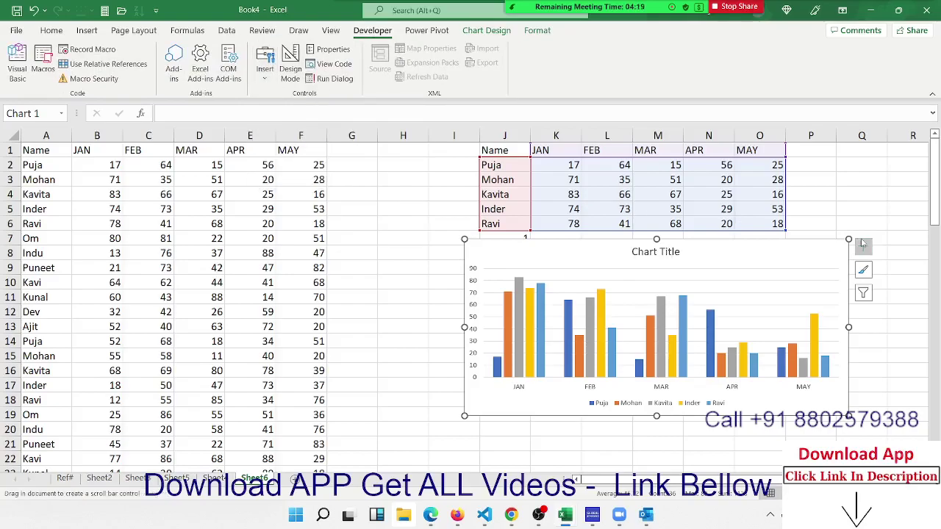
left_click_drag(824, 247, 843, 340)
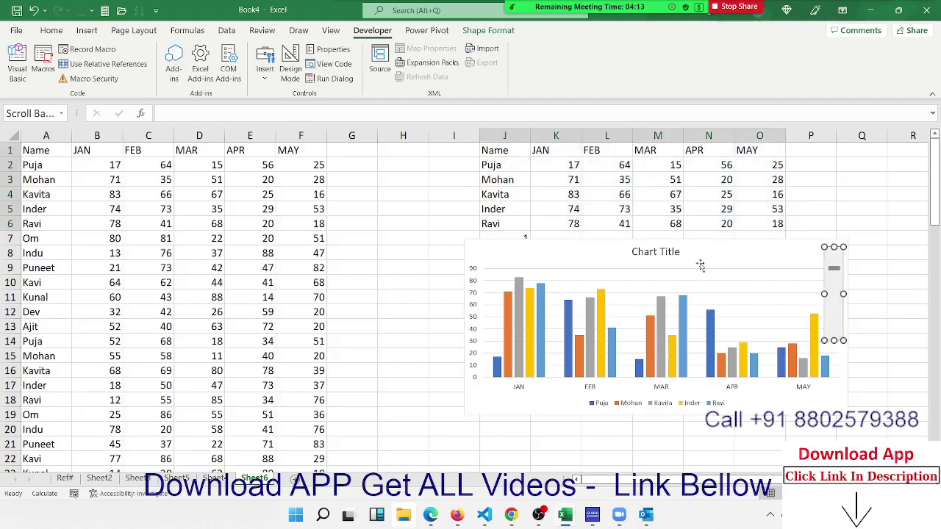
left_click(621, 253)
left_click_drag(621, 253, 621, 266)
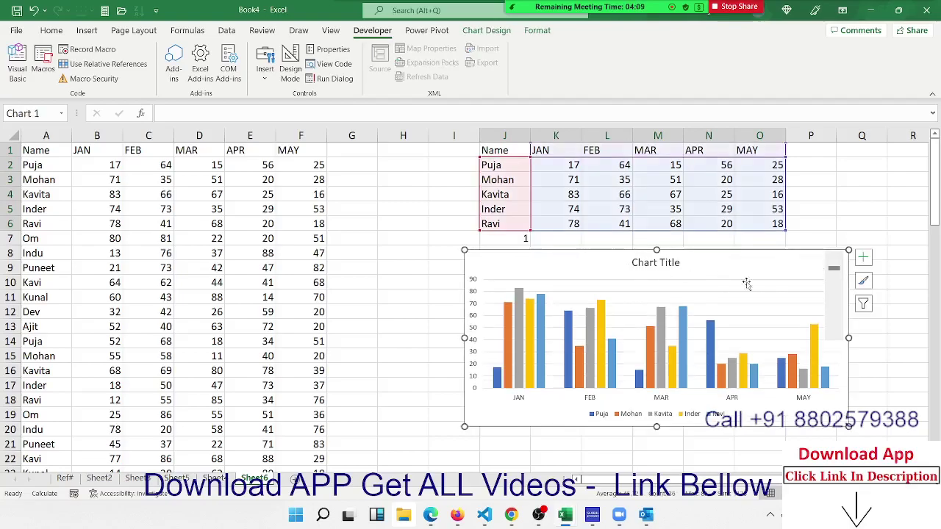
Format the scroll bar with minimum value 1 and cell link $J$7
right_click(844, 299)
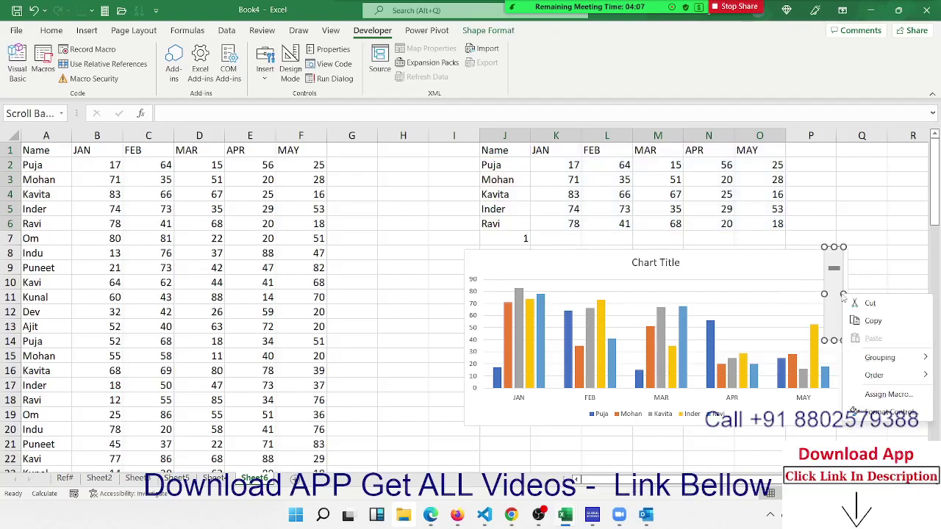
left_click(882, 412)
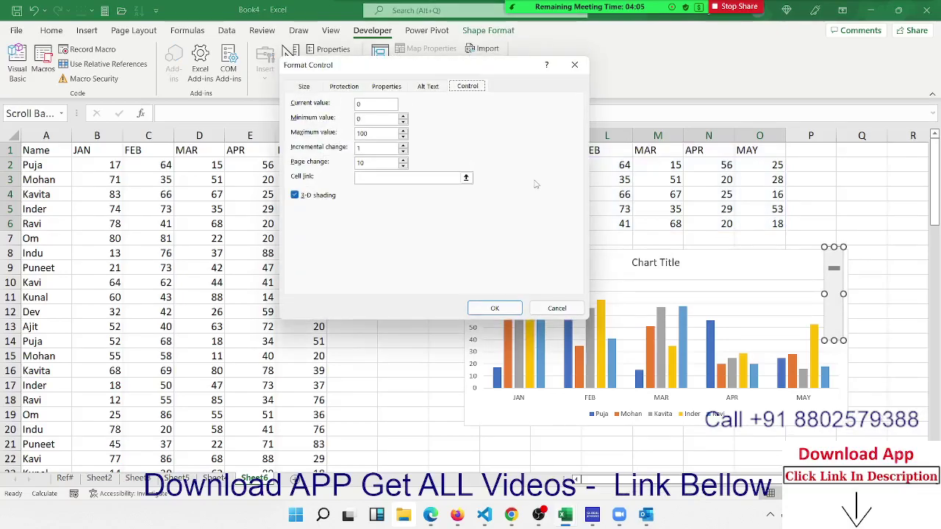
left_click_drag(370, 118, 313, 123)
type("1")
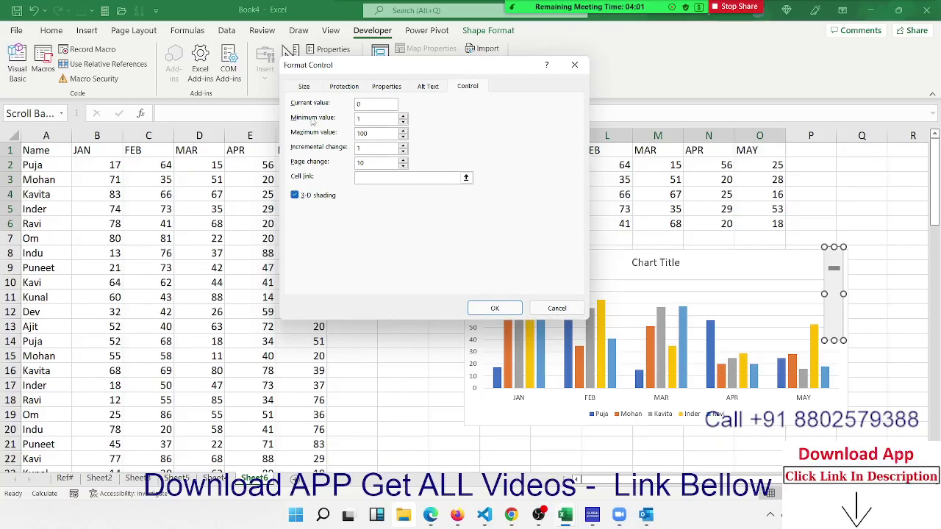
left_click(375, 179)
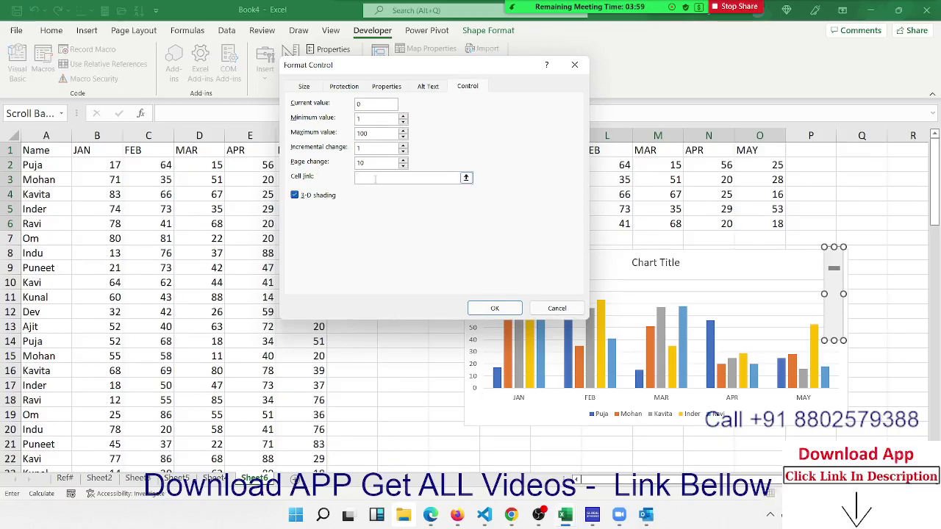
left_click(466, 178)
left_click(522, 236)
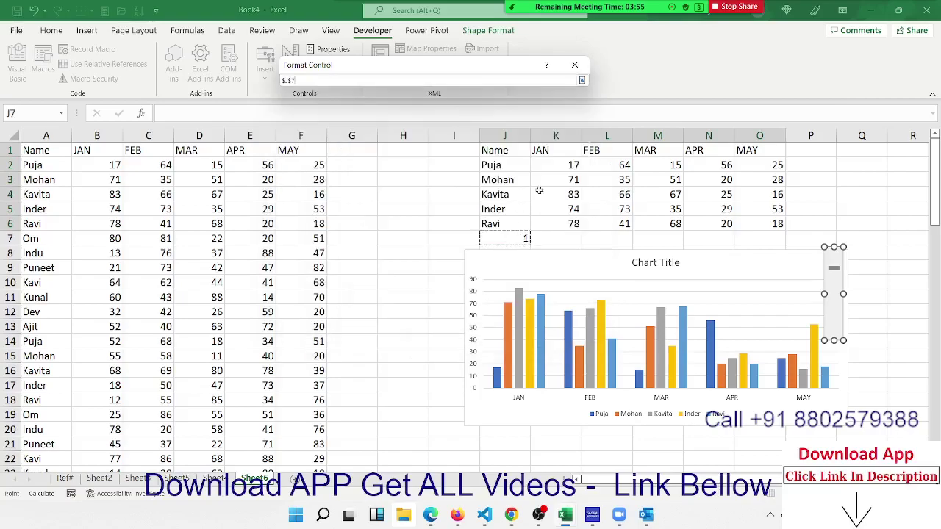
left_click(582, 81)
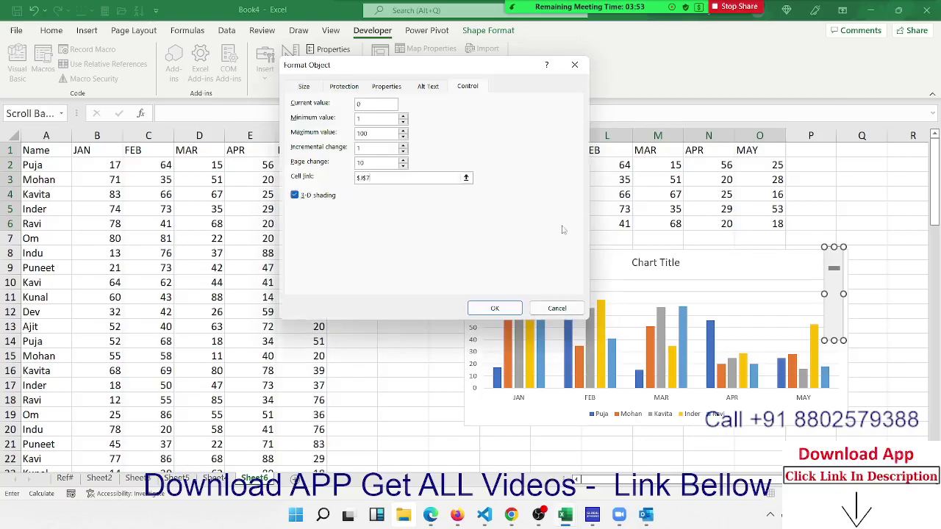
left_click(505, 303)
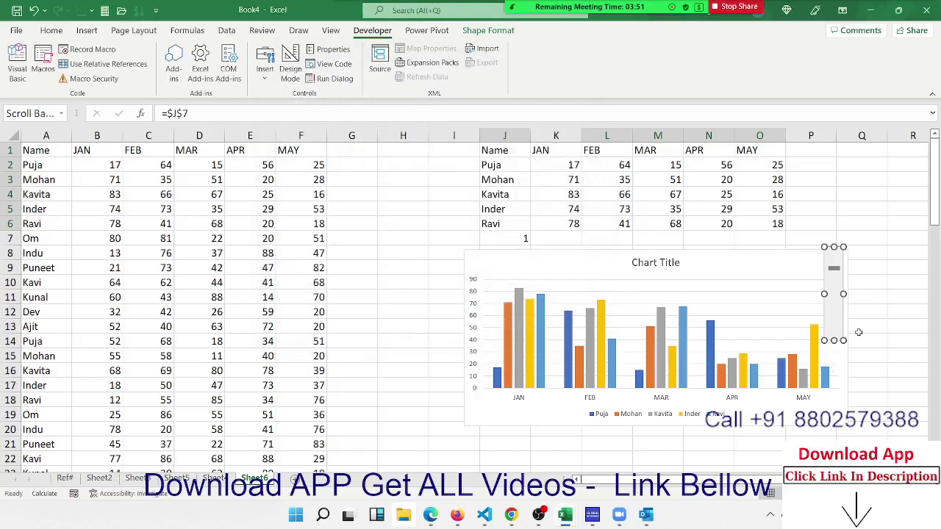
left_click(858, 332)
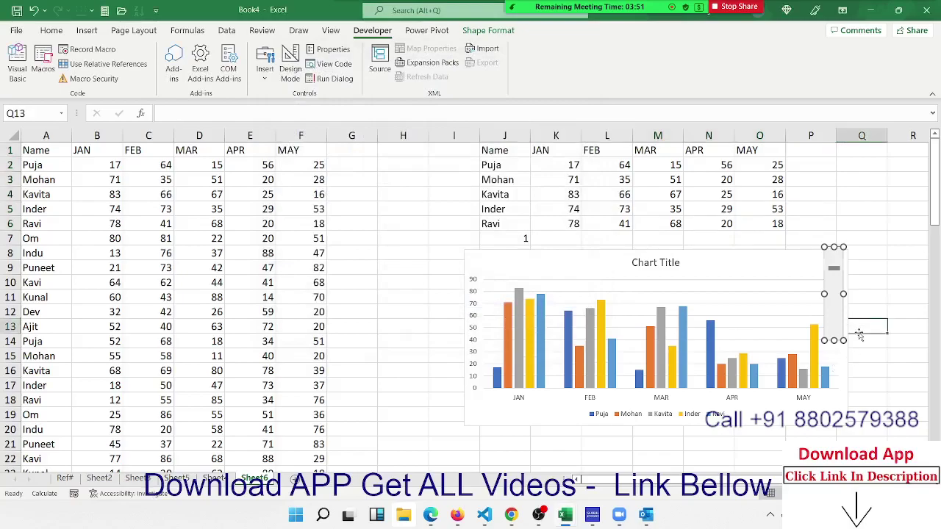
left_click(835, 286)
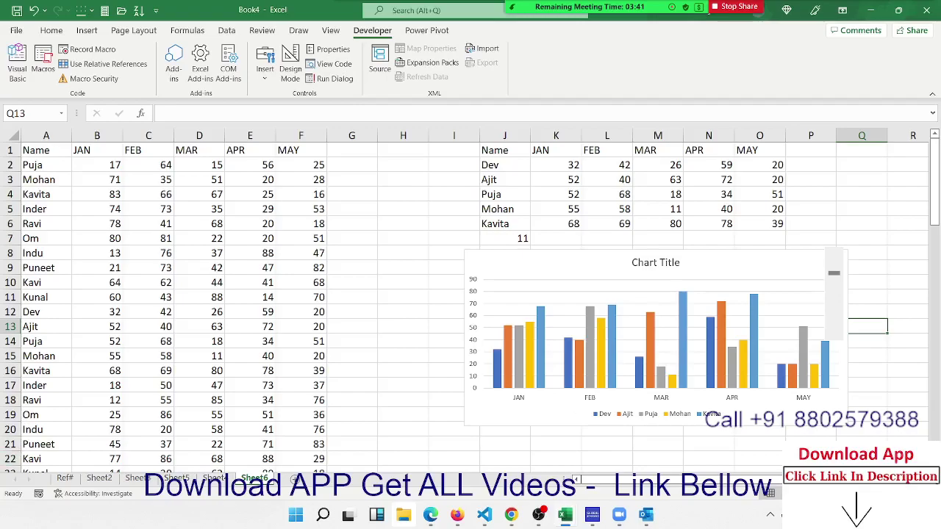
scroll(471, 301, "down", 1)
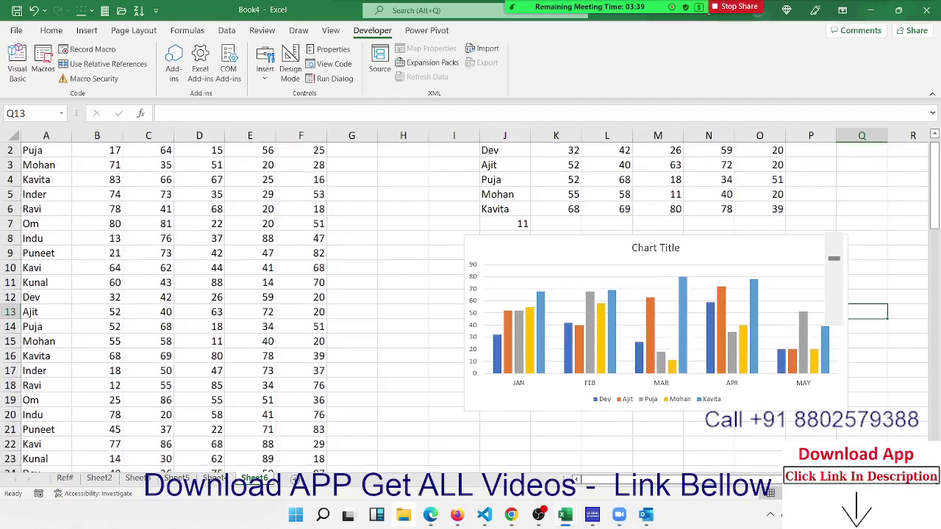
scroll(471, 301, "down", 1)
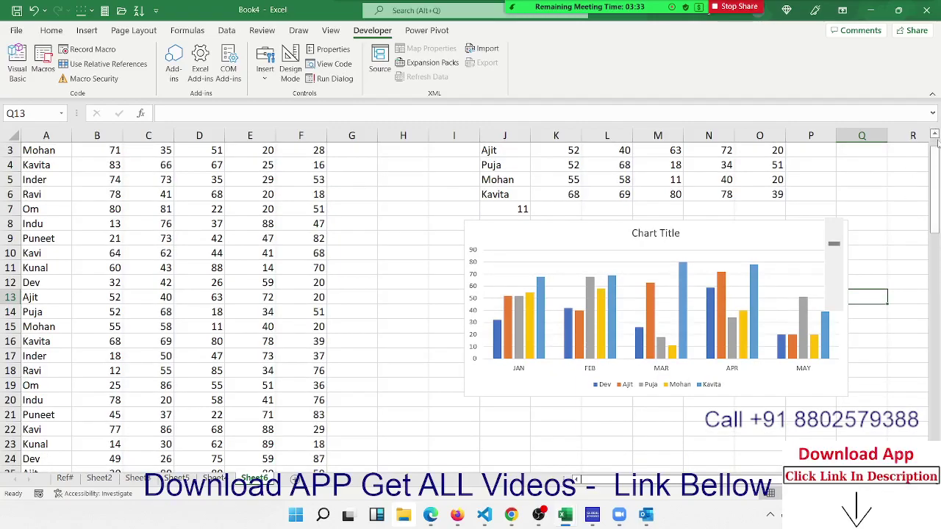
scroll(937, 144, "up", 2)
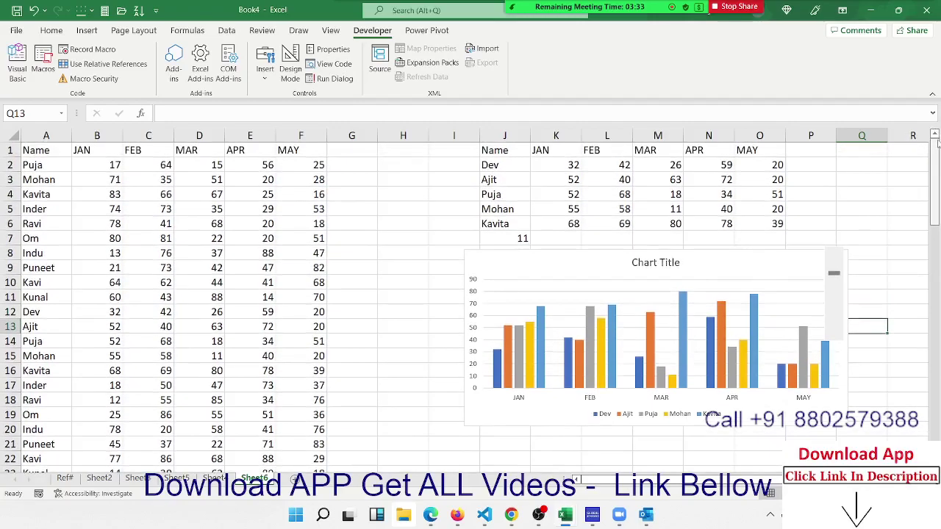
left_click(831, 255)
left_click(832, 256)
left_click(831, 255)
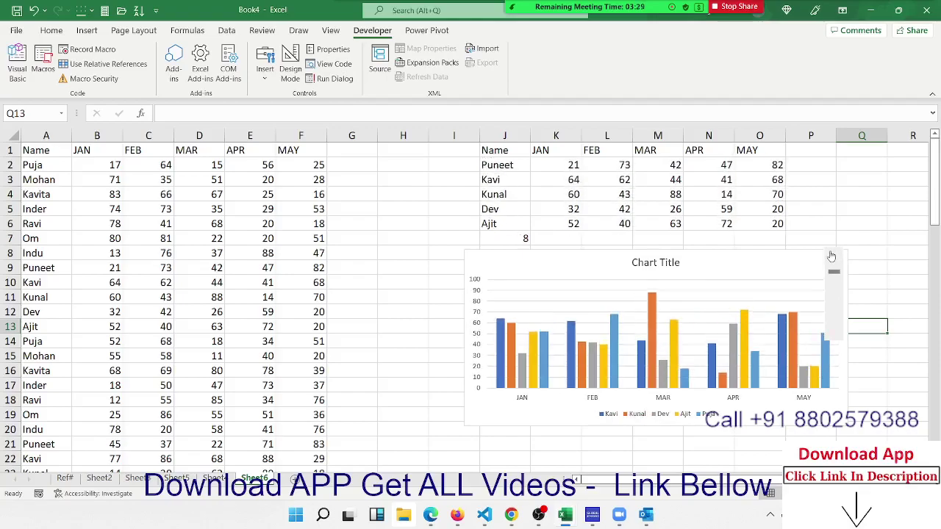
left_click(832, 255)
left_click(831, 255)
left_click(831, 255)
left_click(832, 255)
left_click(831, 255)
left_click(832, 255)
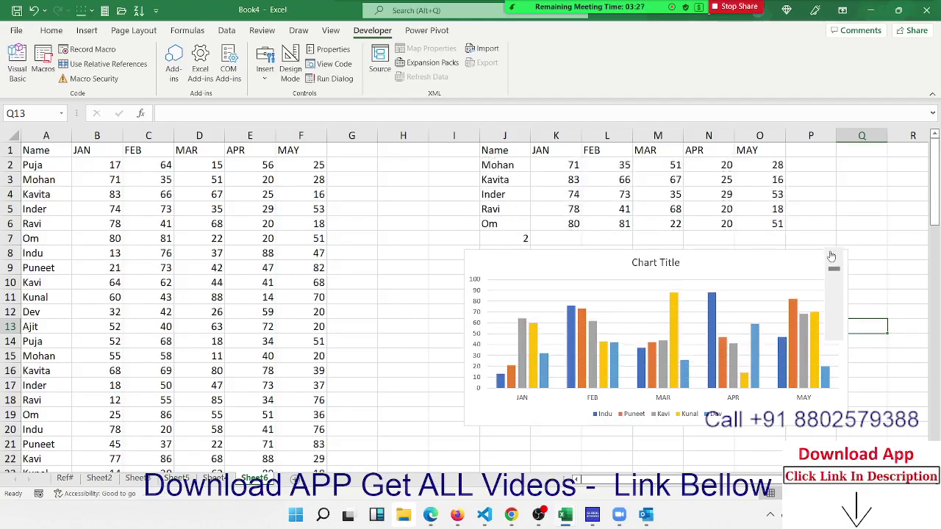
left_click(831, 255)
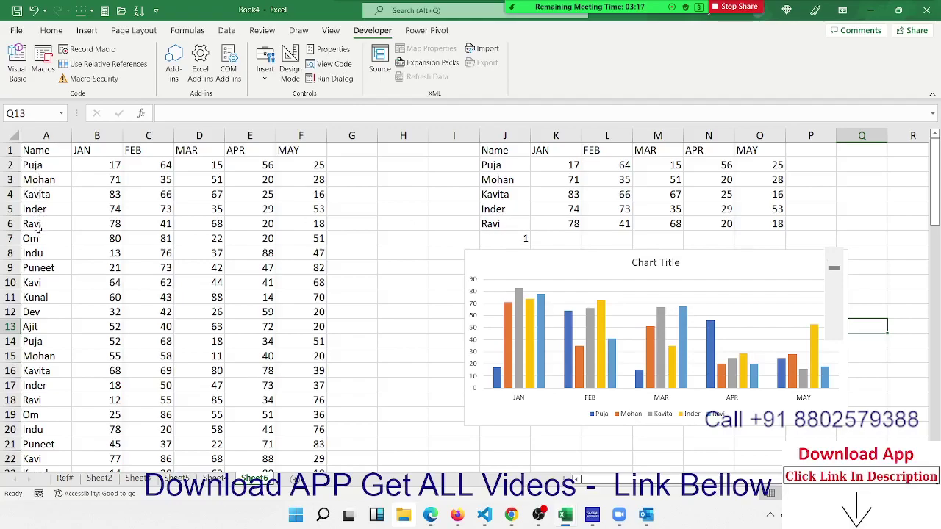
left_click(837, 342)
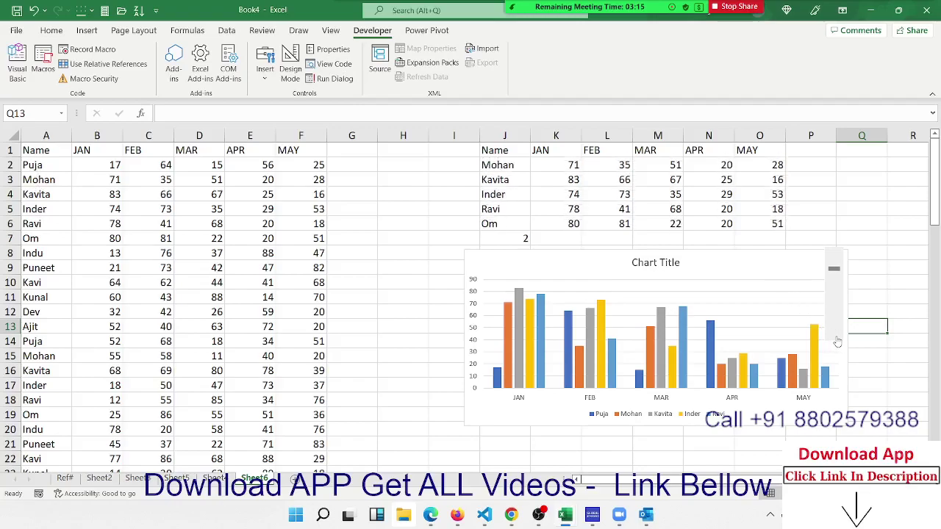
left_click(29, 184)
left_click(41, 244)
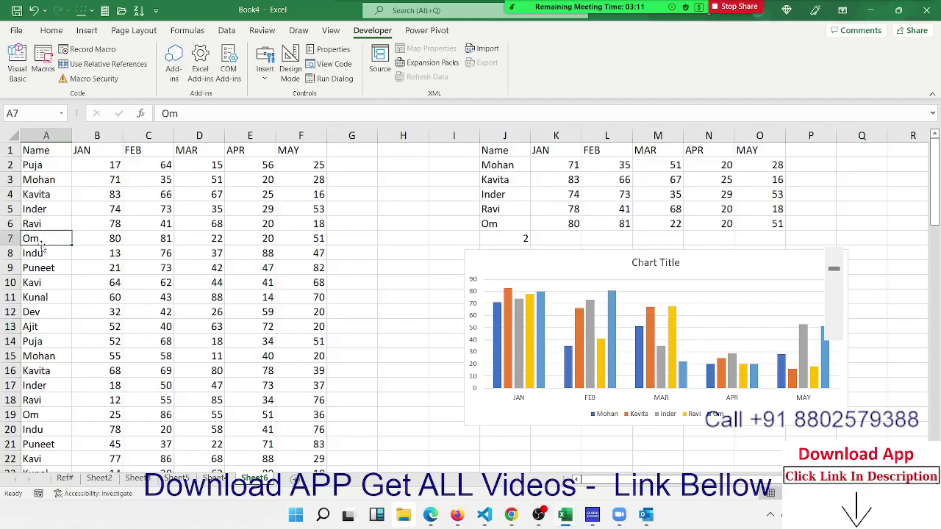
left_click(837, 333)
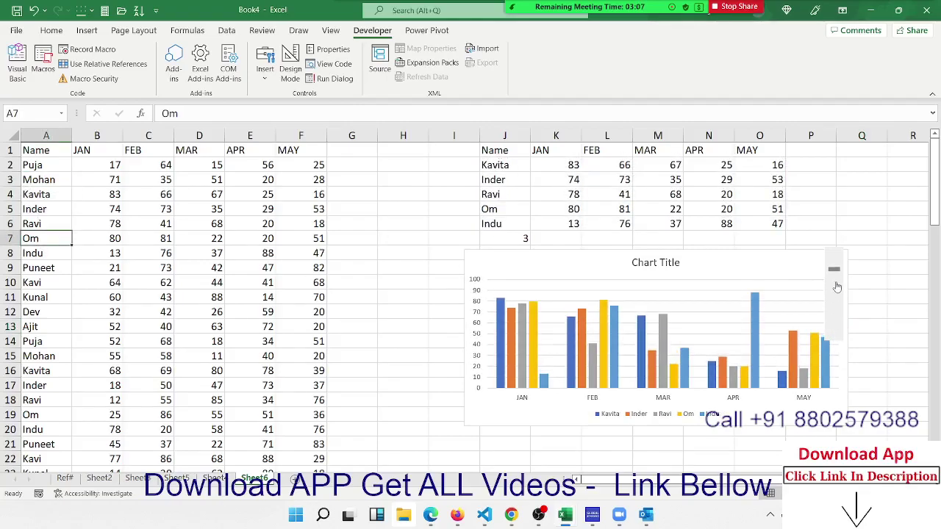
left_click(833, 294)
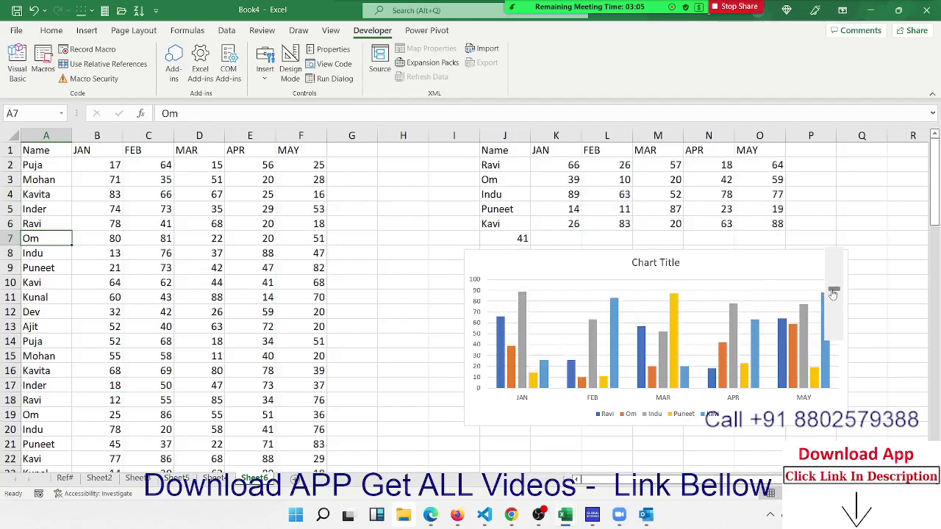
left_click(834, 308)
left_click_drag(833, 309, 834, 321)
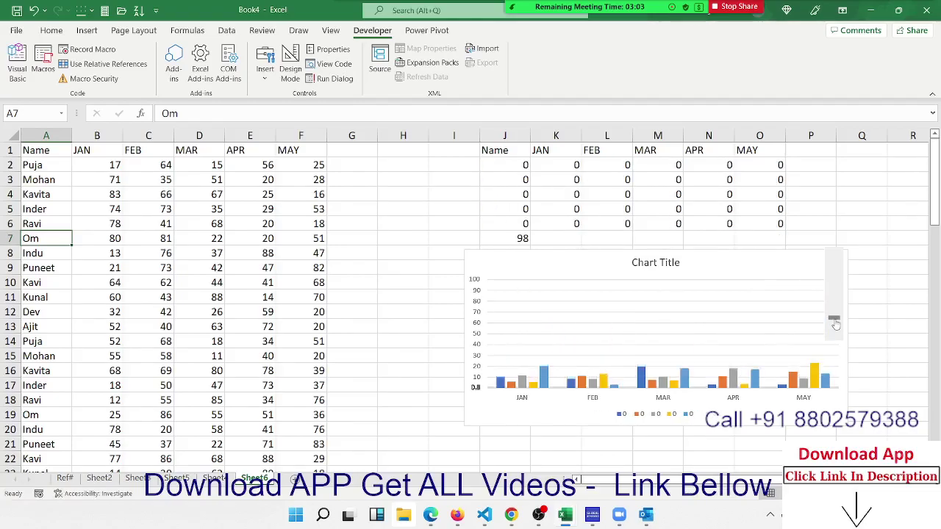
left_click(836, 288)
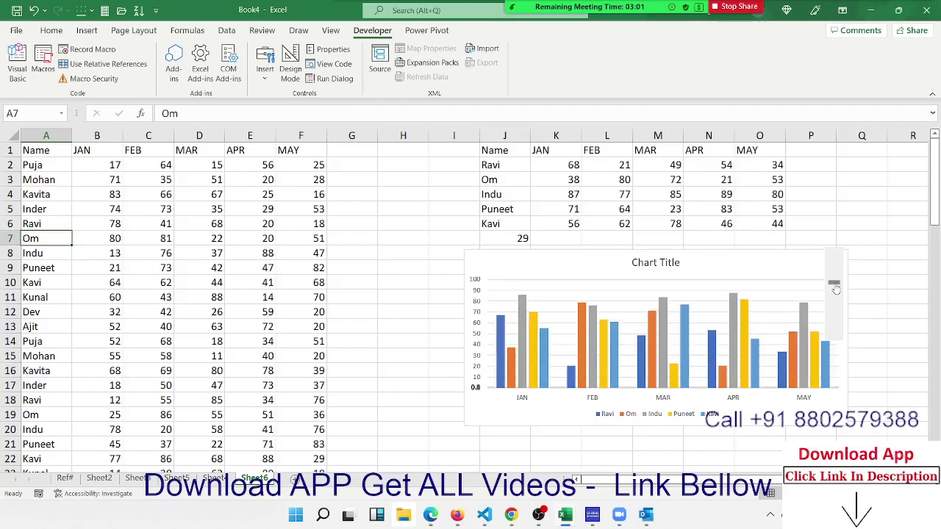
left_click(834, 271)
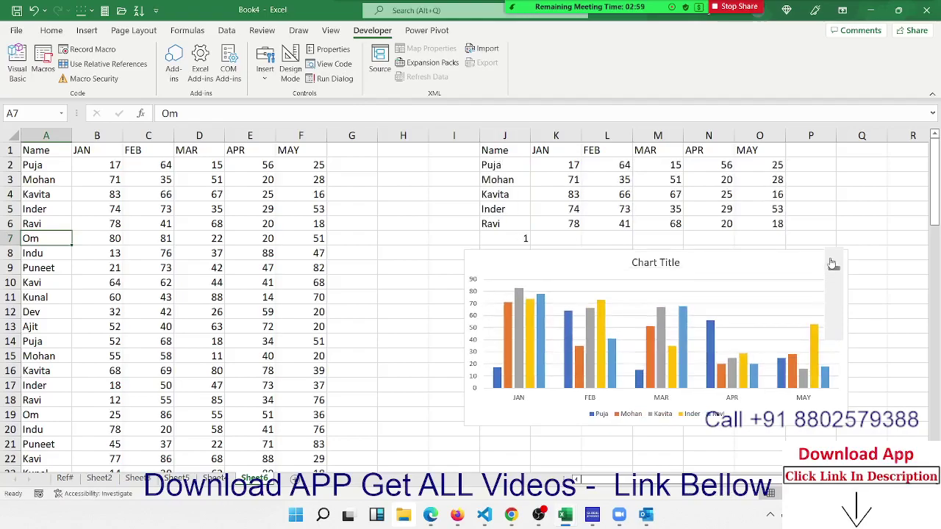